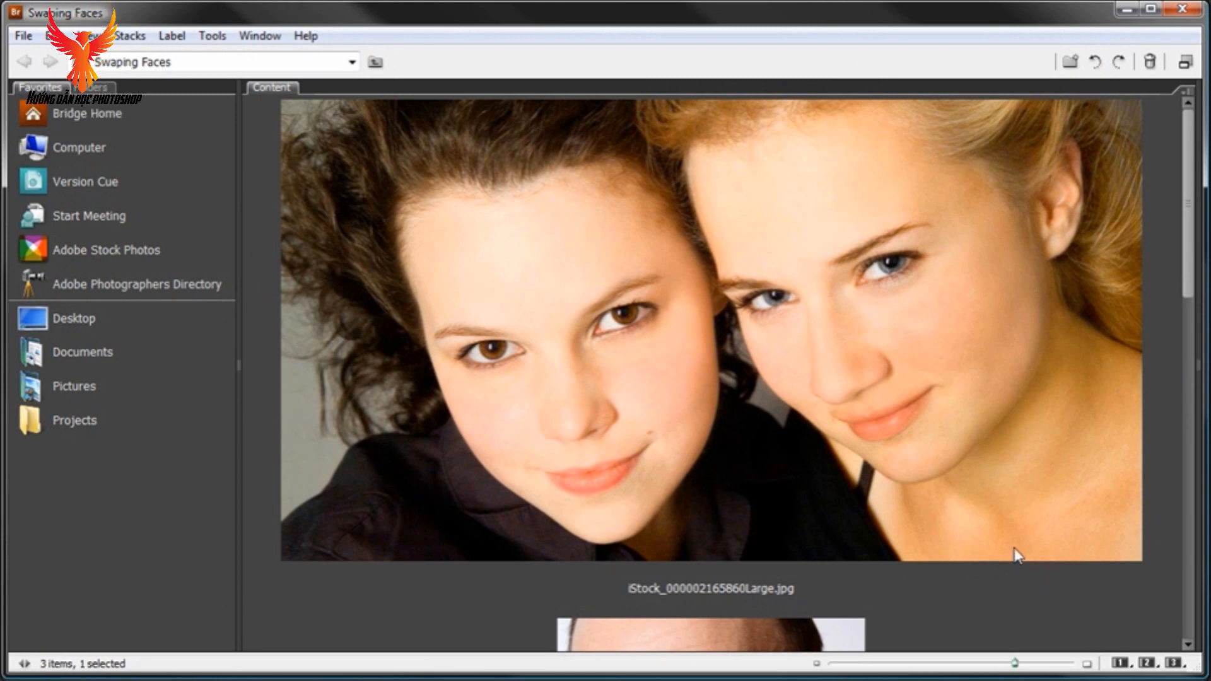
Step: Review the two source portraits and the finished SwapingFaces.psd composite in Bridge, and view the composite's layers in Photoshop
mouse_move(992, 448)
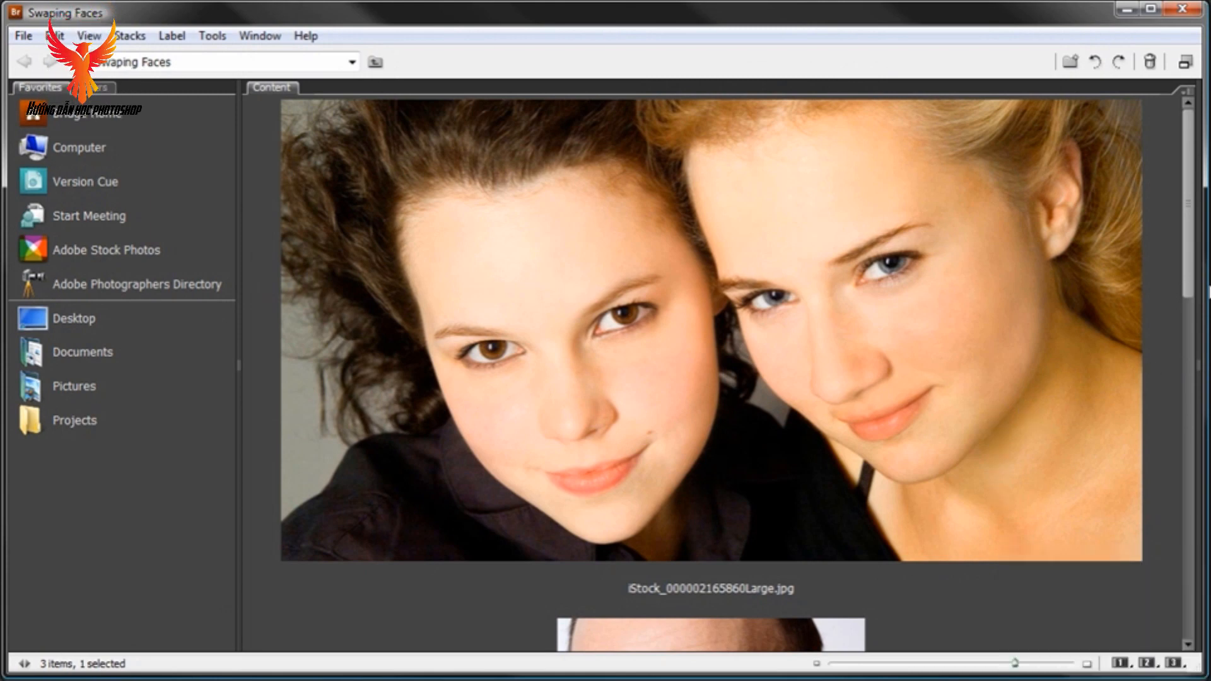
drag(1193, 243, 1190, 410)
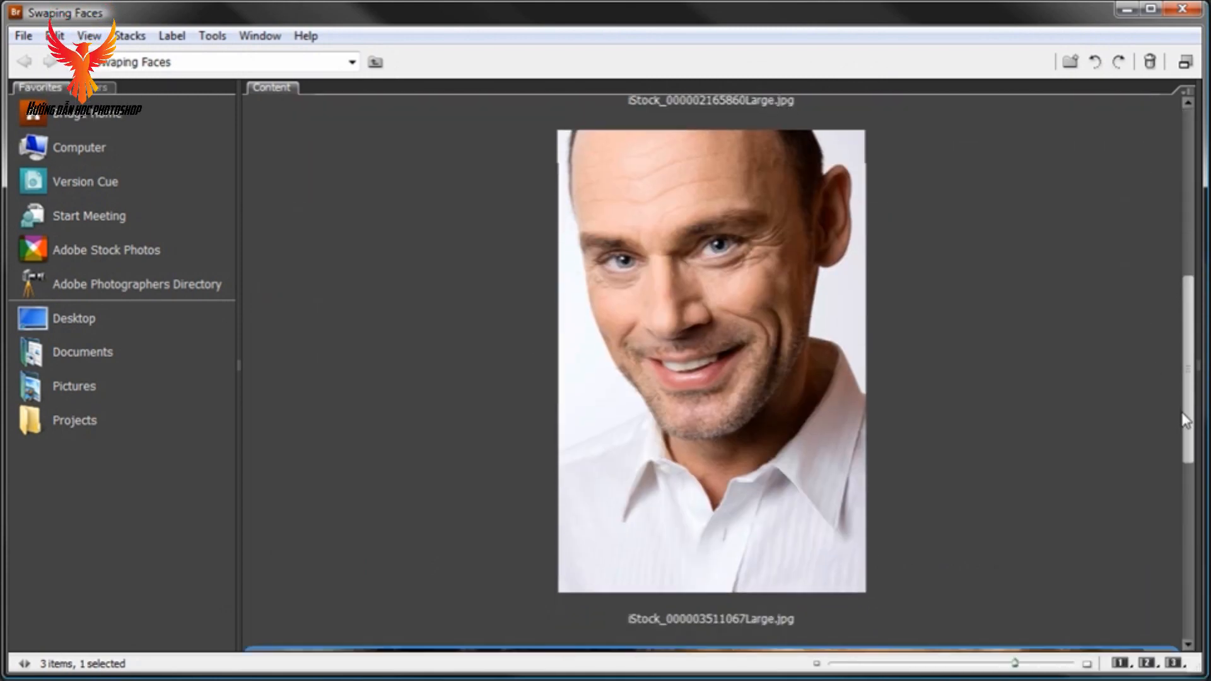
drag(1187, 350, 1169, 526)
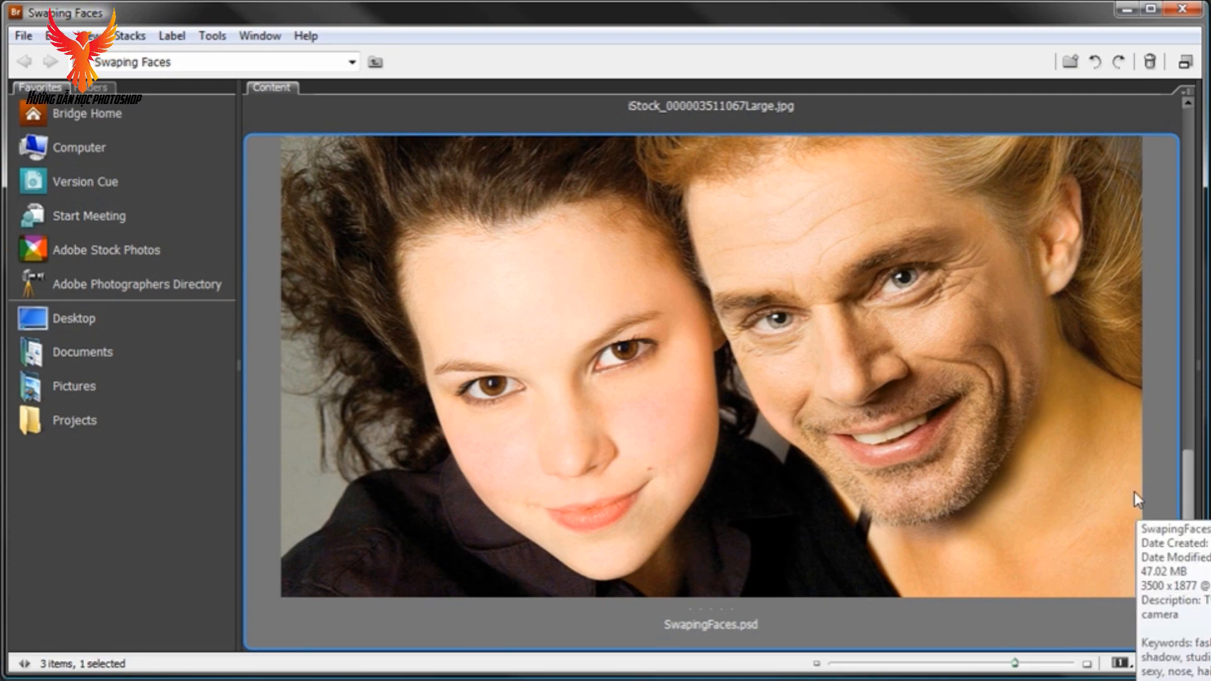
drag(1188, 495, 1189, 130)
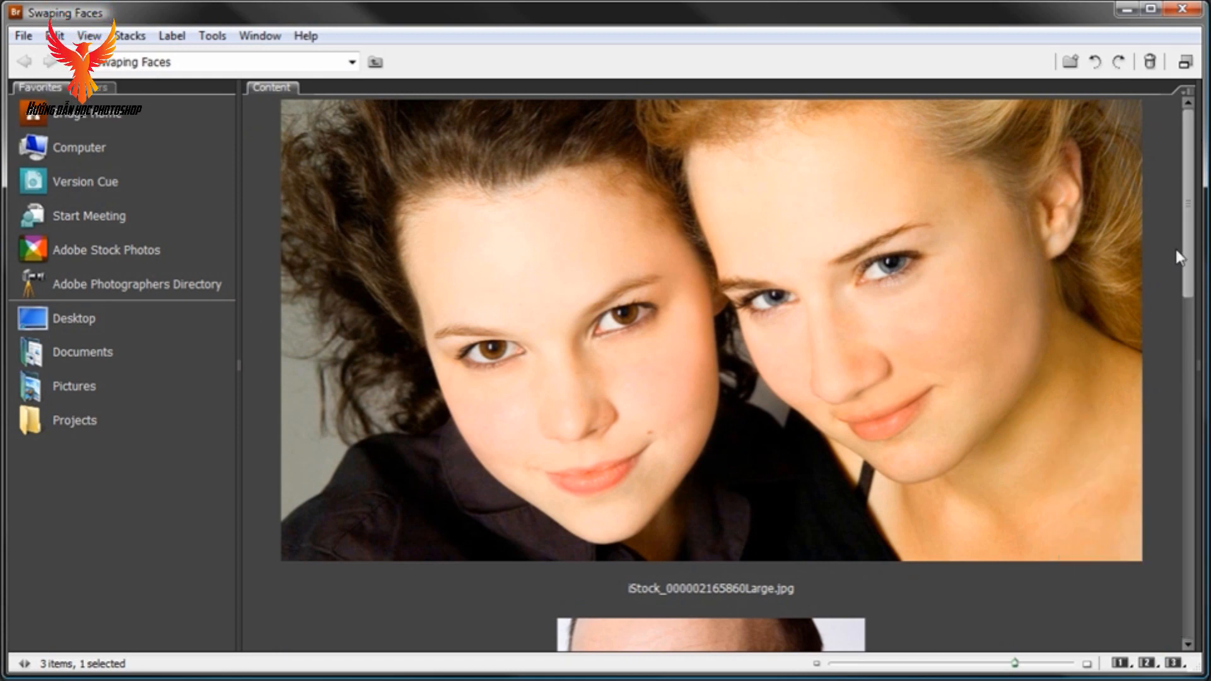
drag(1191, 248, 1191, 383)
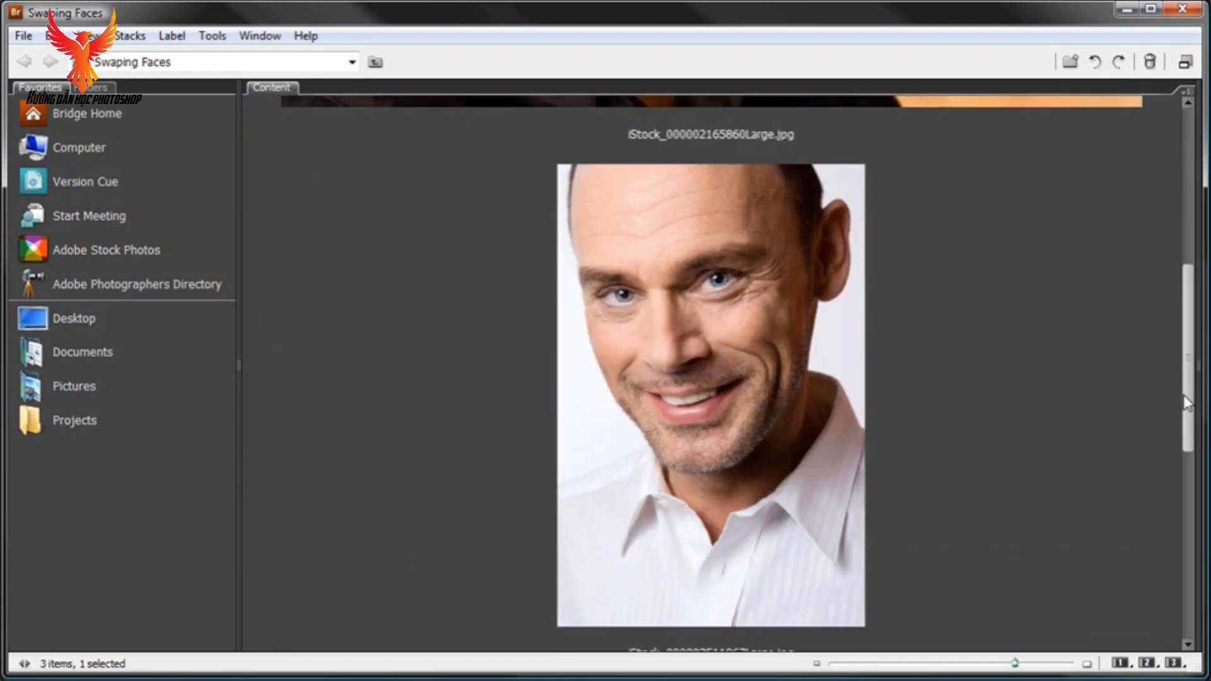
drag(1191, 341, 1167, 517)
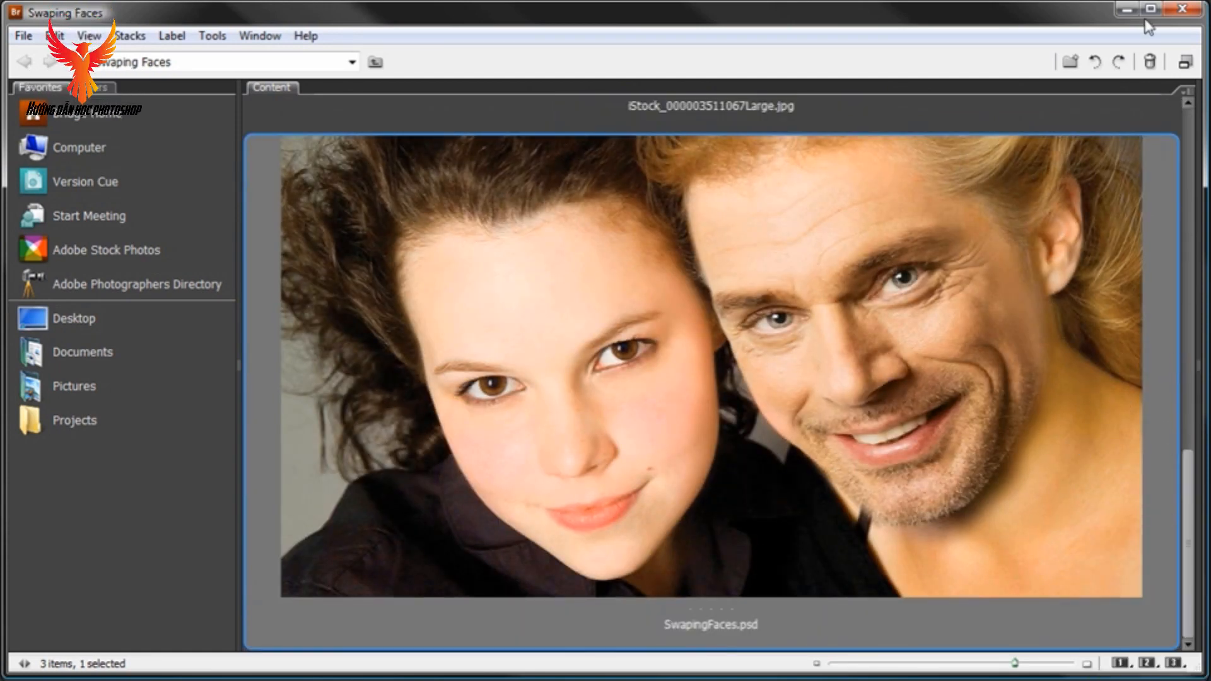
click(1127, 9)
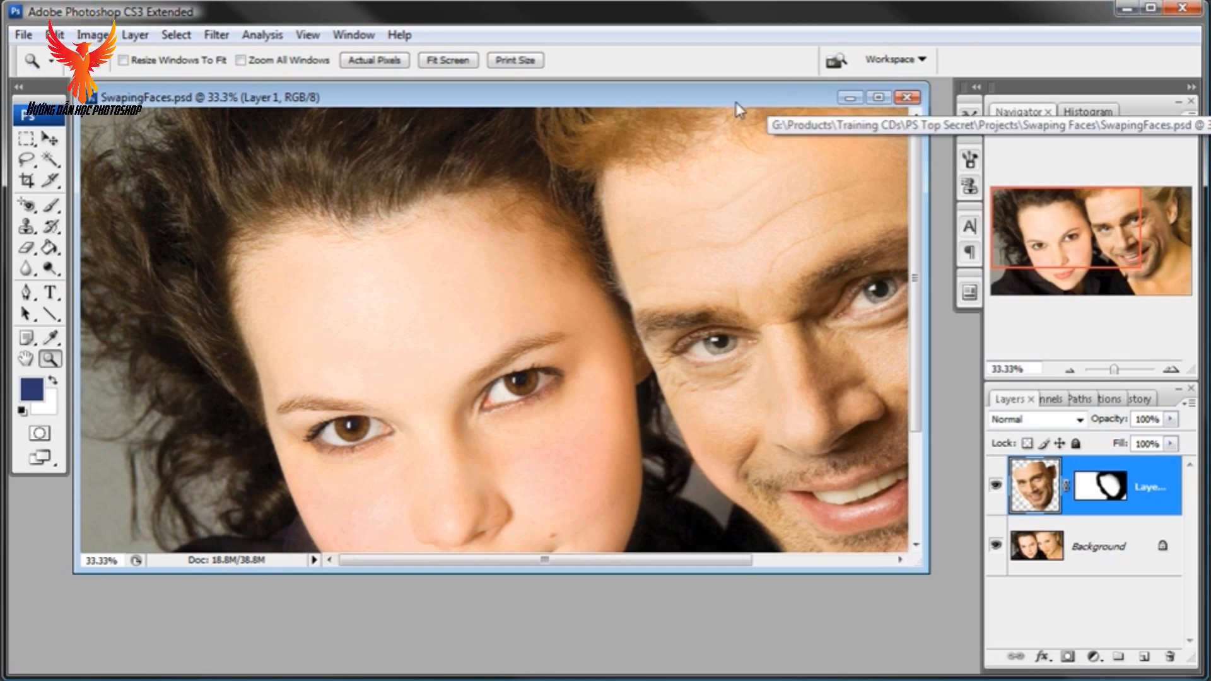
drag(739, 110, 868, 110)
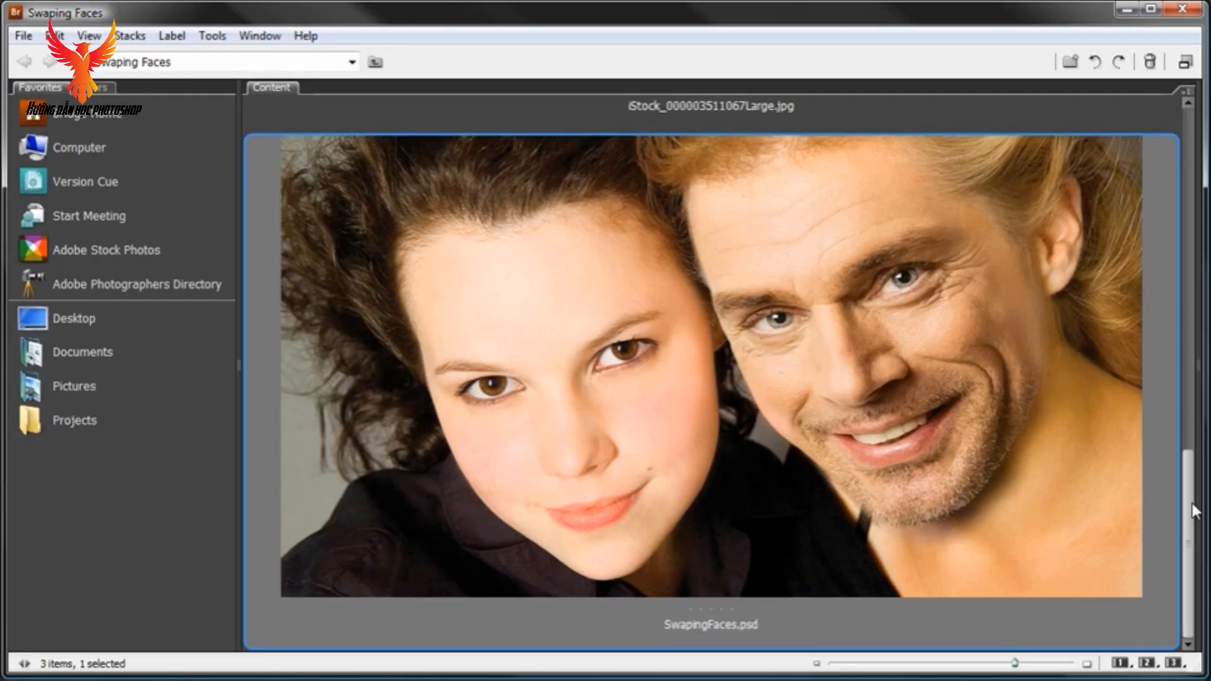
scroll(1200, 189, down, 3)
scroll(1200, 189, up, 2)
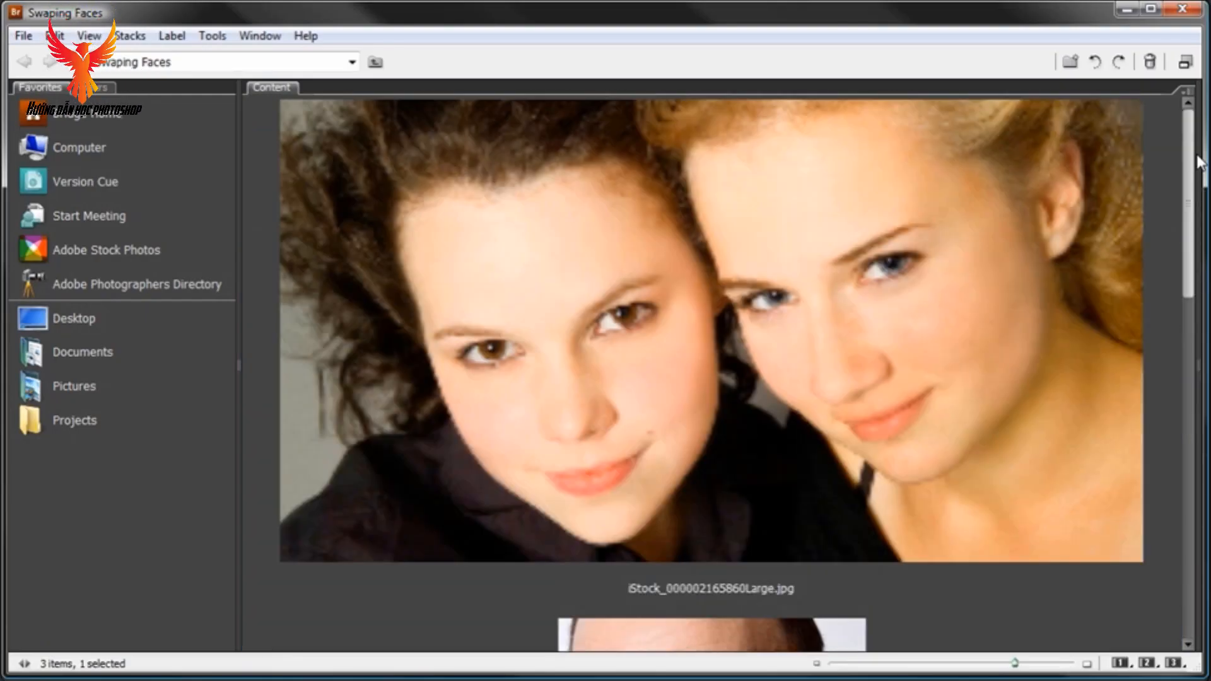
double_click(749, 280)
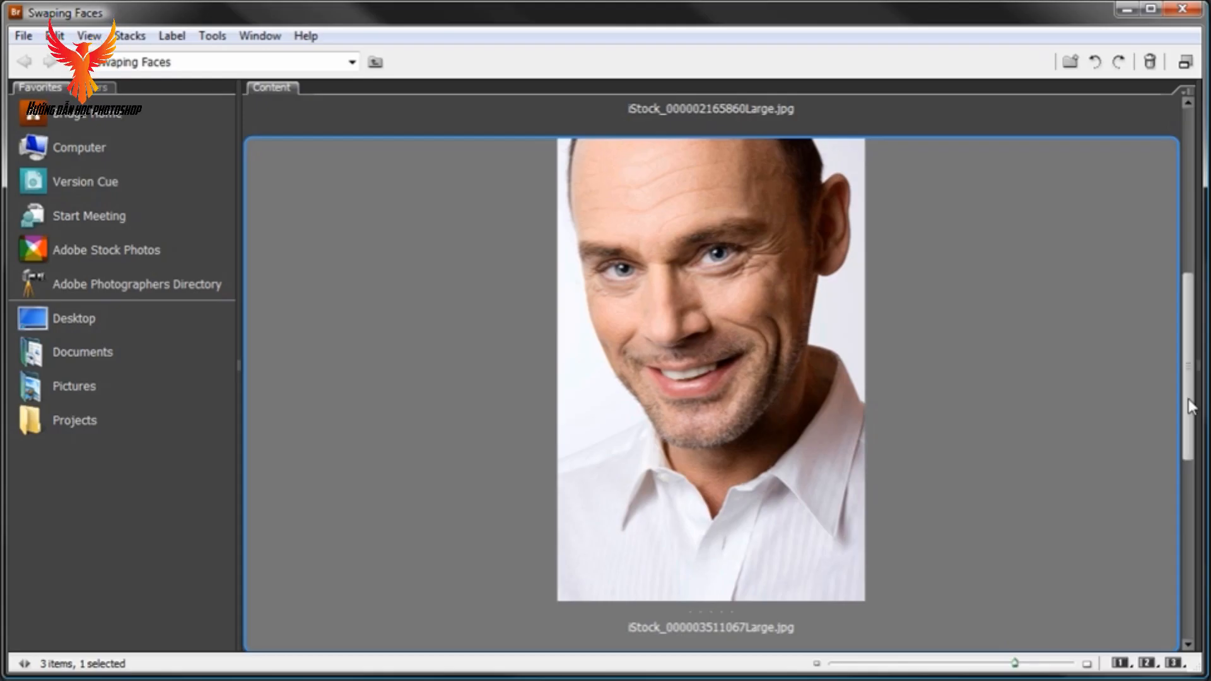
drag(1188, 407, 1188, 389)
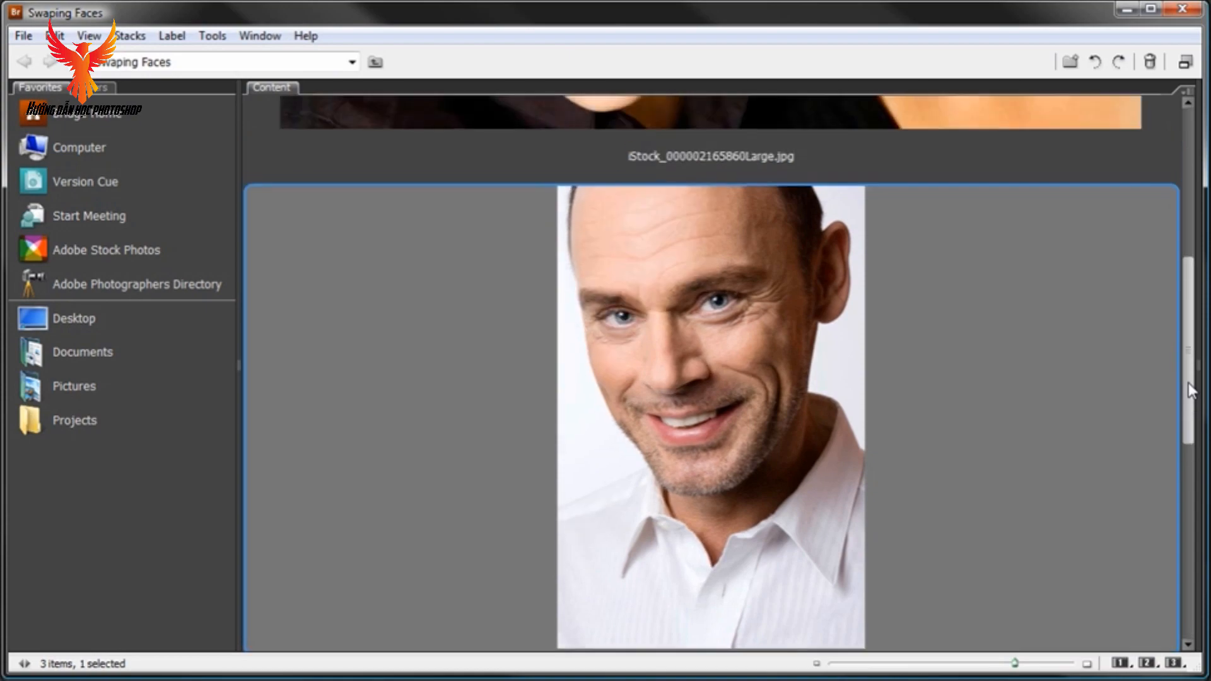
double_click(797, 312)
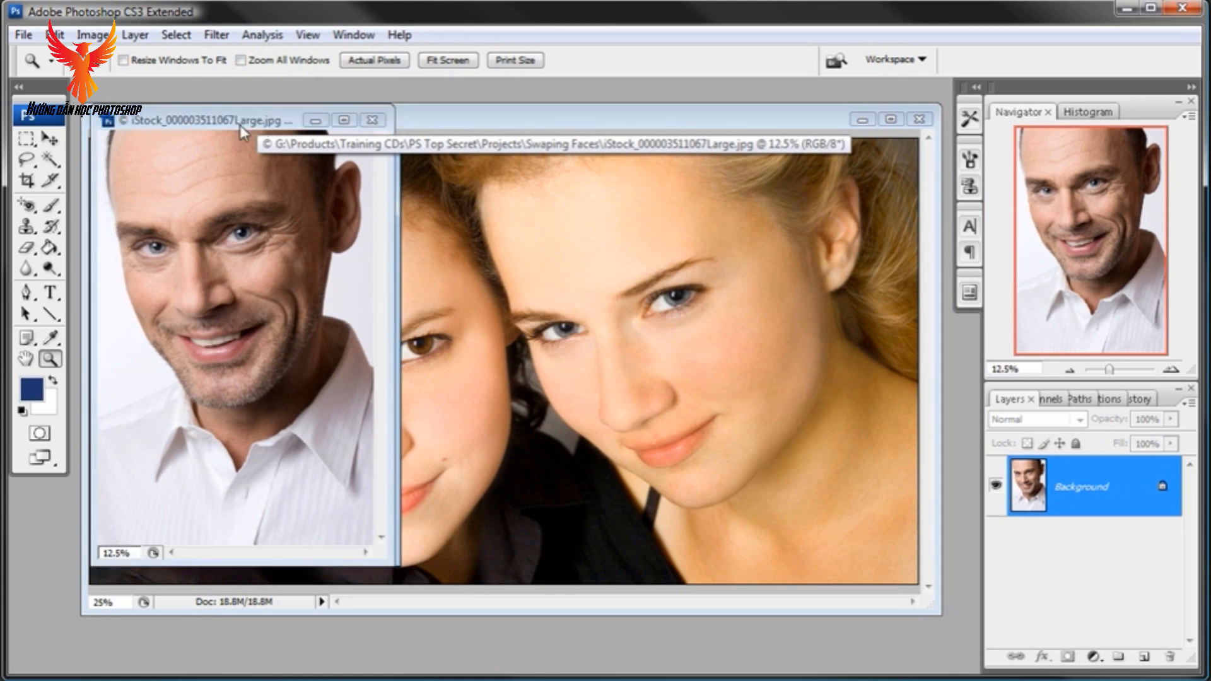
Step: Shift the two overlapping photo windows so both stay reachable, and compare the head angles of the man and the blonde woman
drag(259, 117, 238, 117)
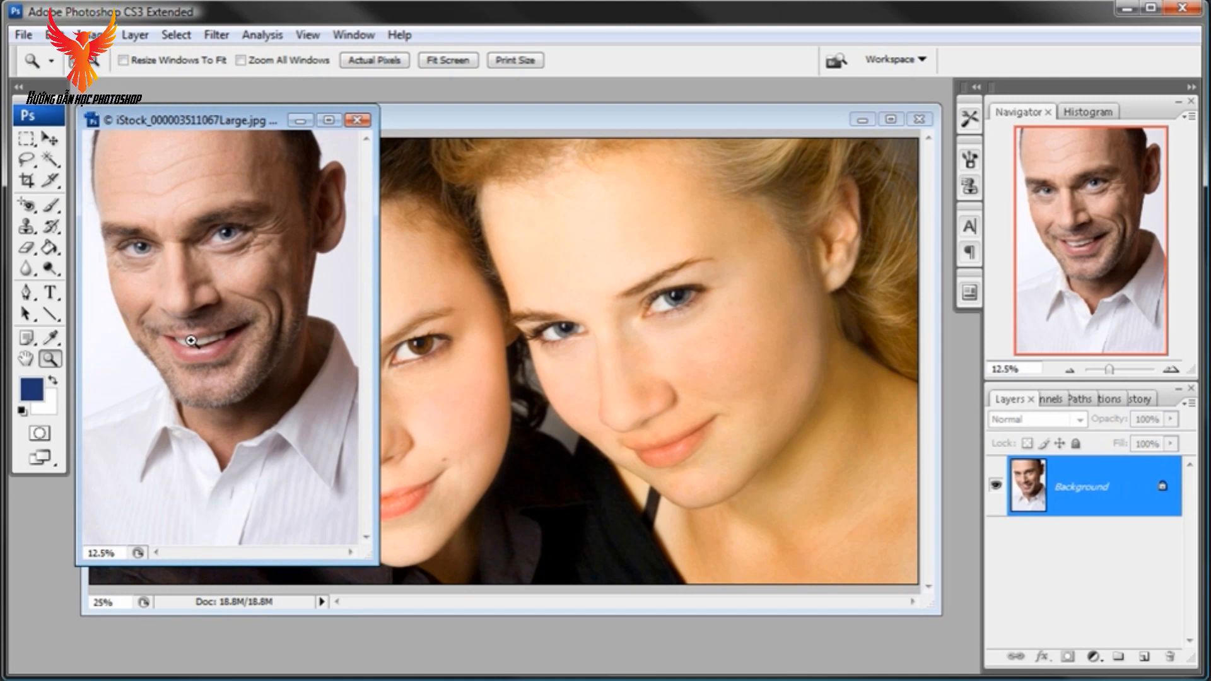
click(534, 131)
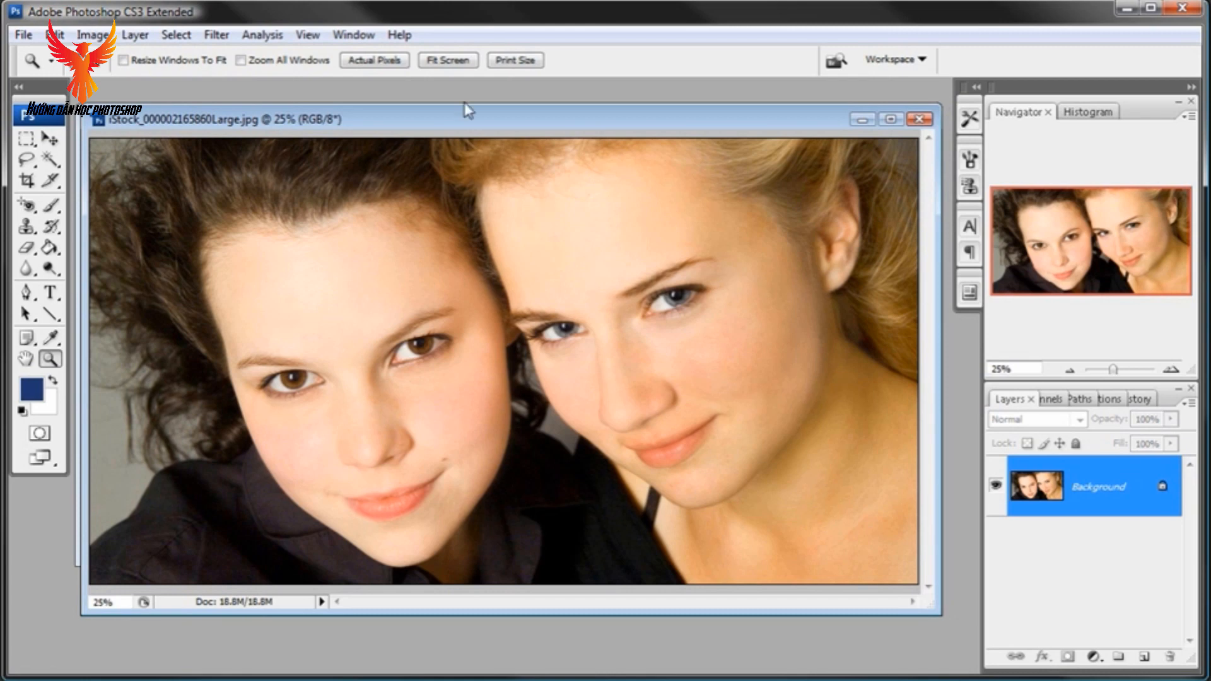
drag(470, 120, 500, 121)
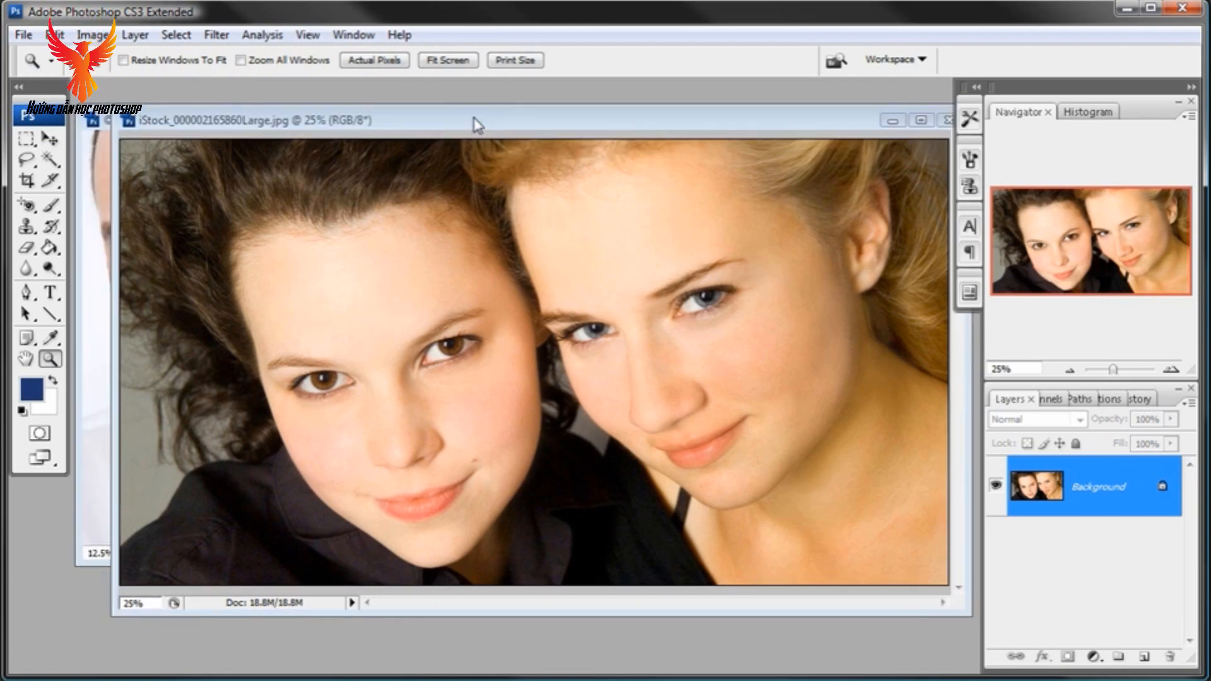
click(107, 123)
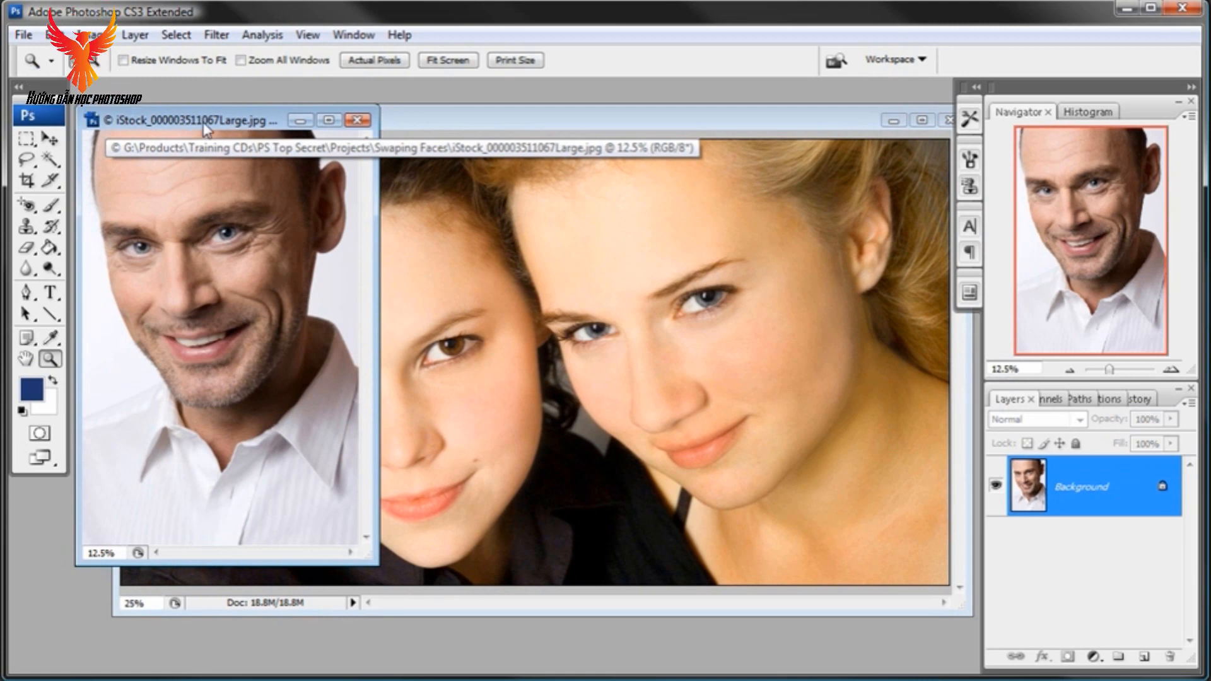
drag(204, 129, 203, 112)
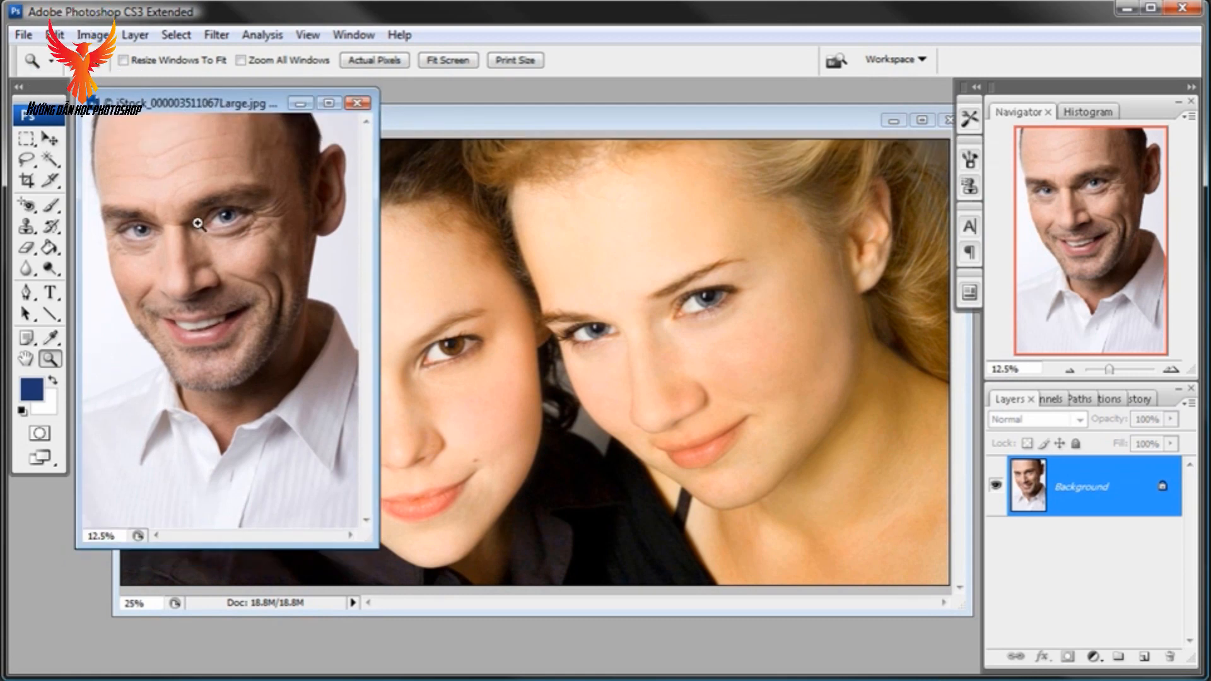
click(399, 119)
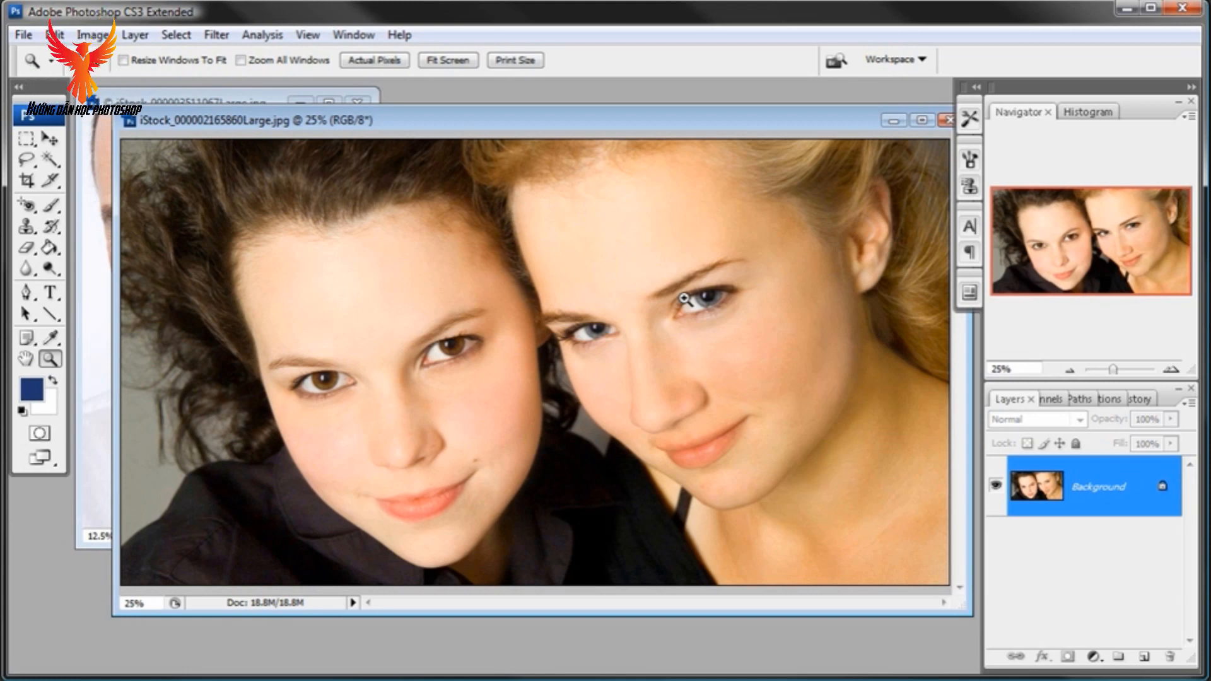
click(211, 103)
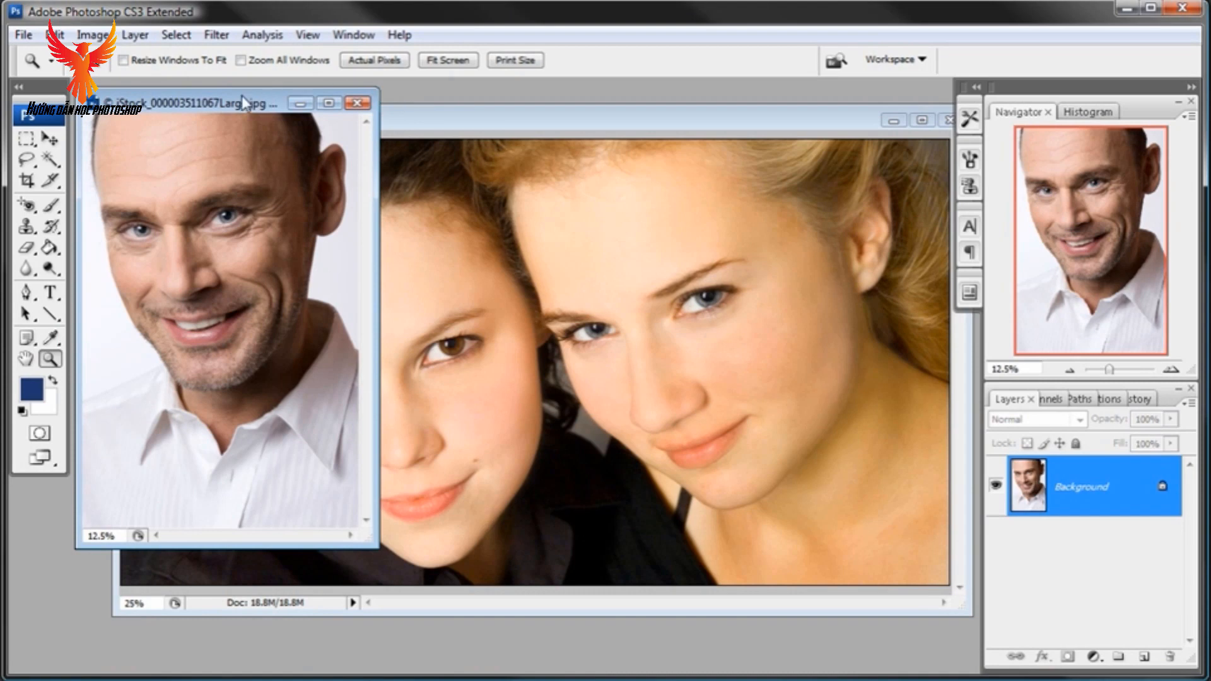
Step: Enlarge the man's portrait window and zoom the portrait to 25% so his whole face shows
drag(222, 105, 318, 112)
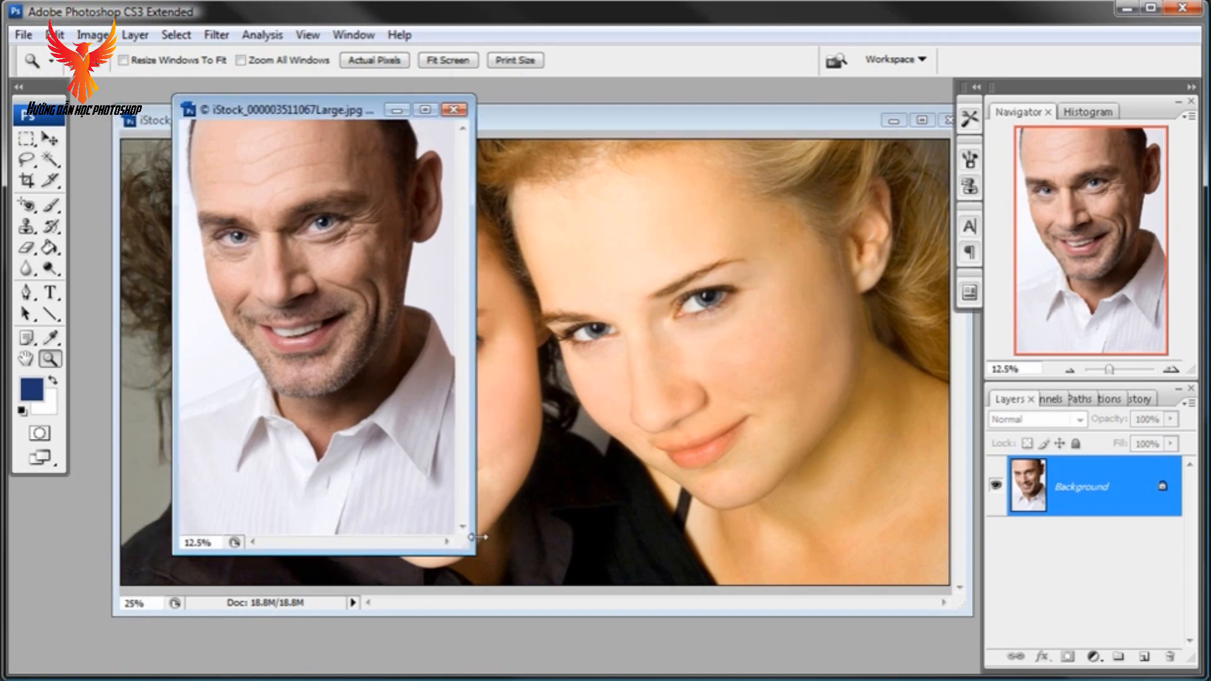
drag(477, 537, 656, 641)
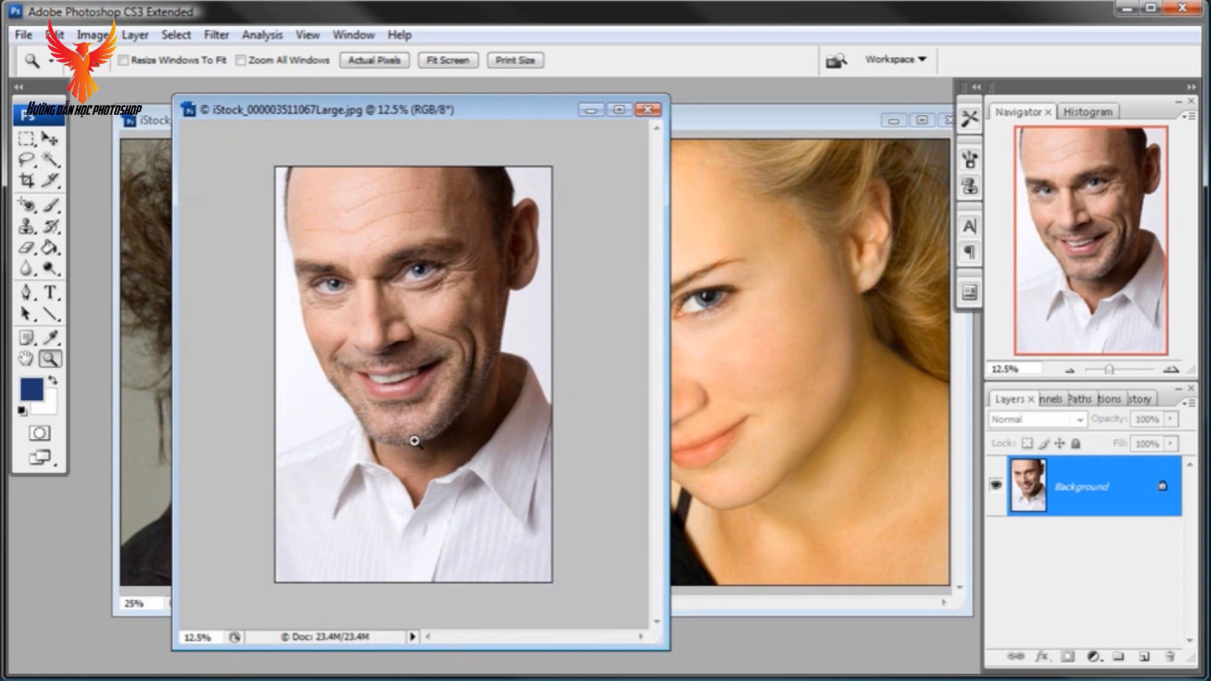
click(396, 344)
click(396, 345)
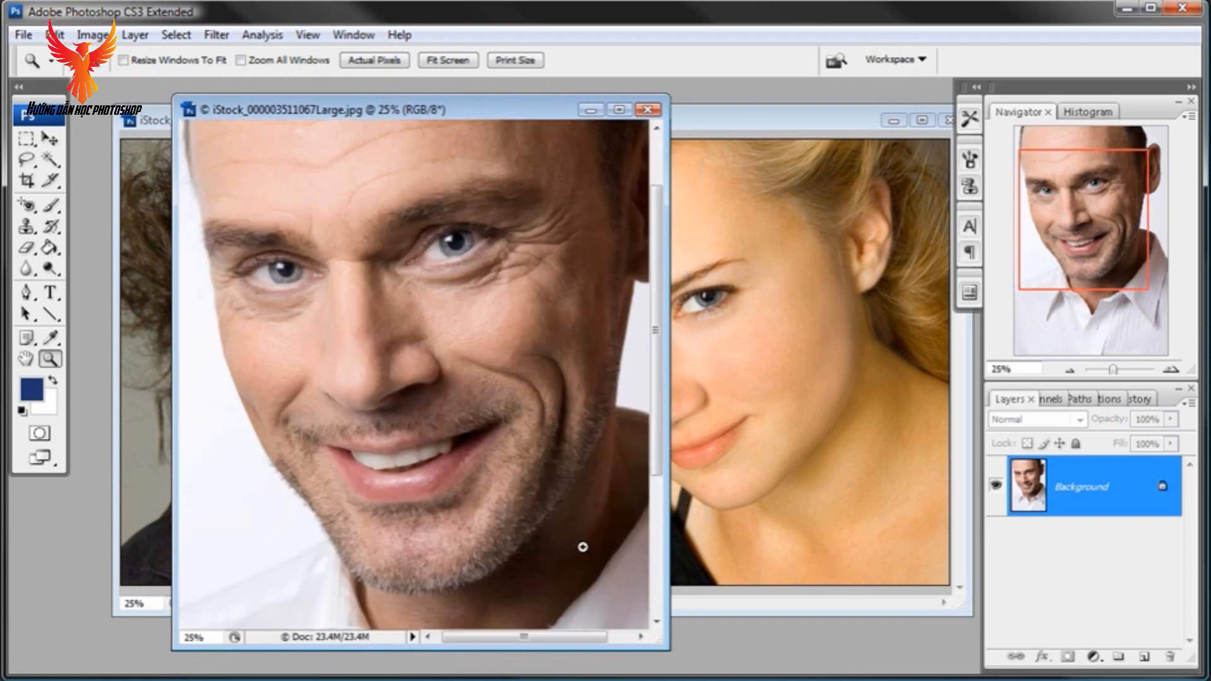
drag(658, 640, 861, 659)
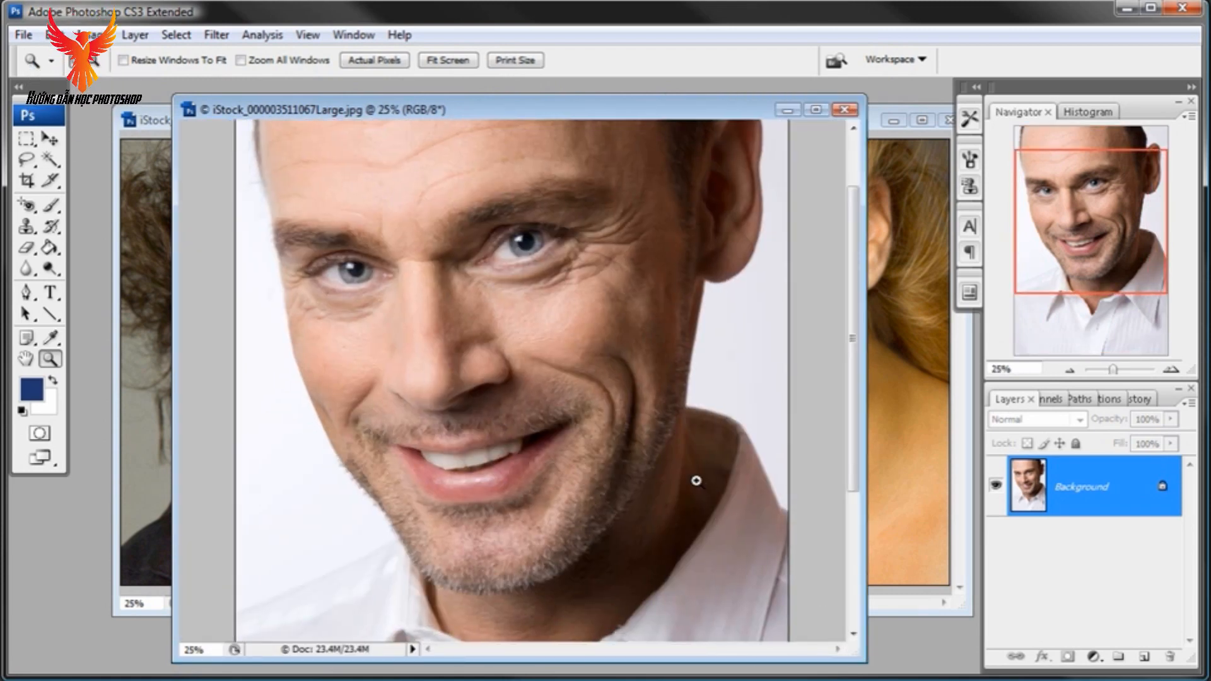
drag(857, 383, 849, 434)
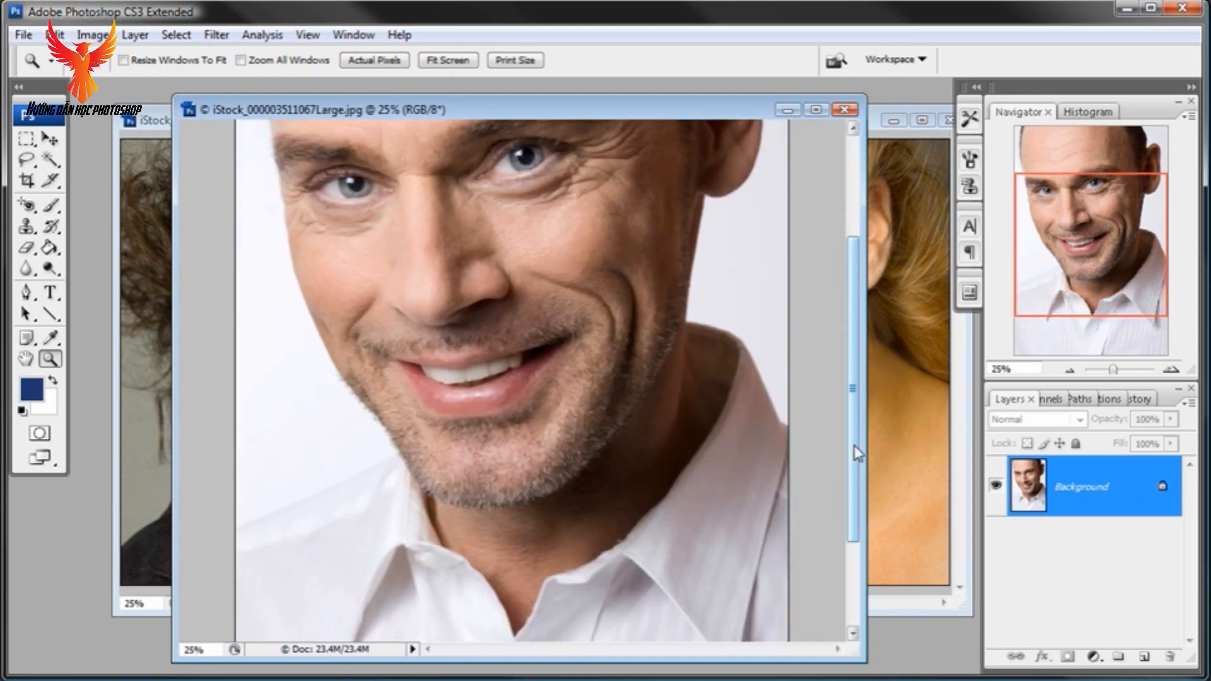
drag(854, 446, 855, 377)
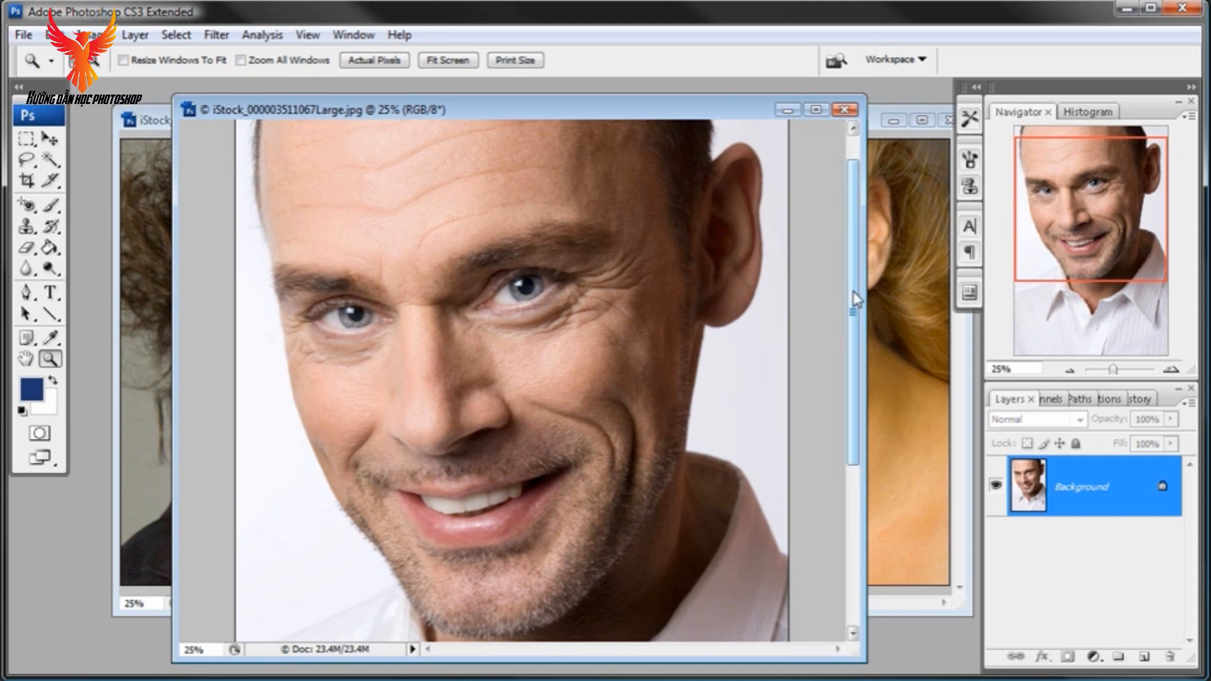
Step: Compare the man's face size with the blonde woman's at 25%, and bring his portrait back to the front
drag(744, 122, 712, 122)
click(848, 123)
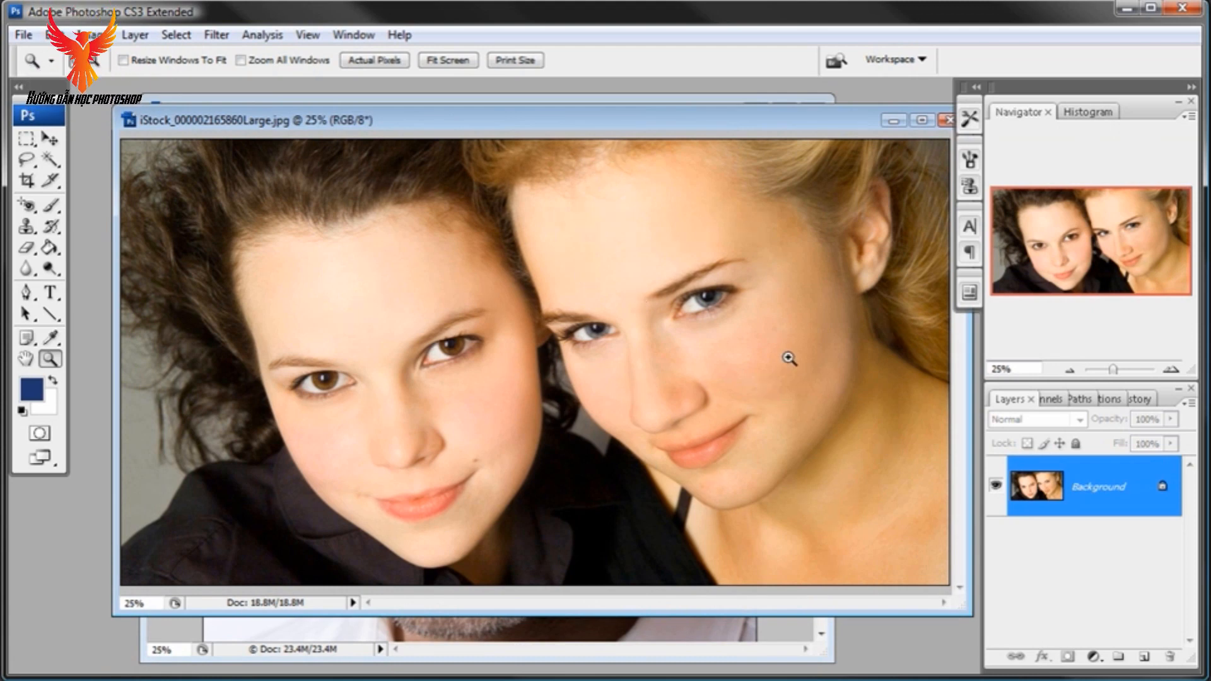
click(581, 100)
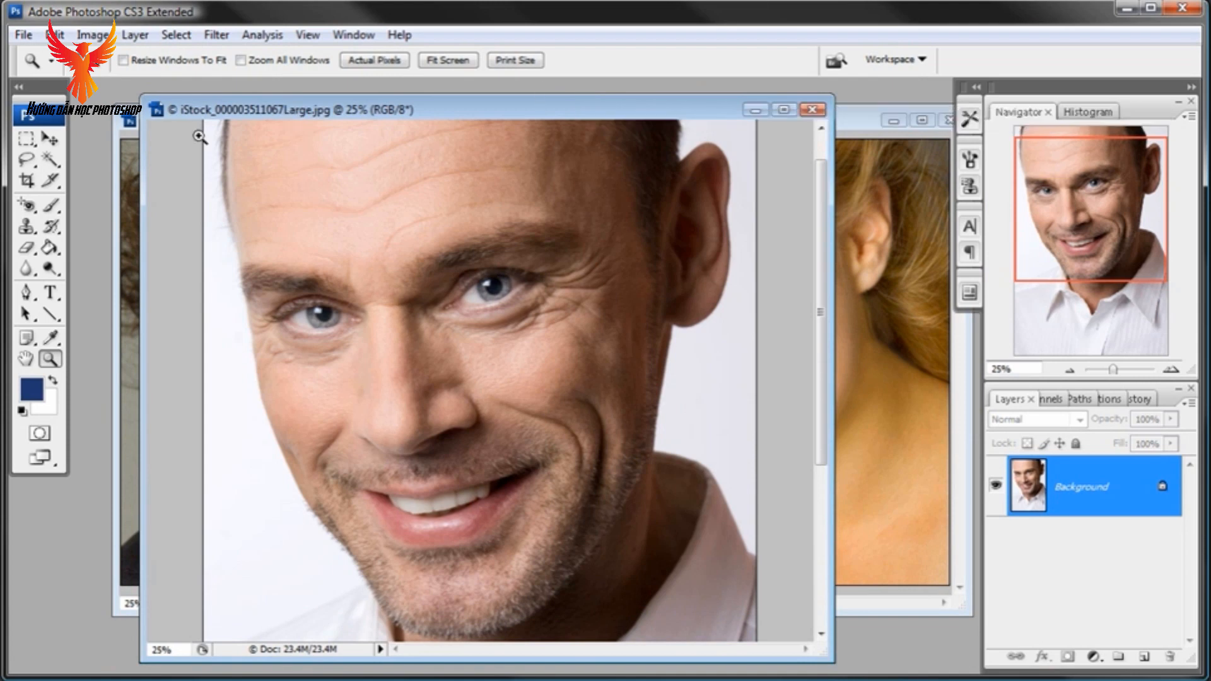
Step: Activate the Lasso tool and zoom the man's portrait out to 16.67%
click(31, 162)
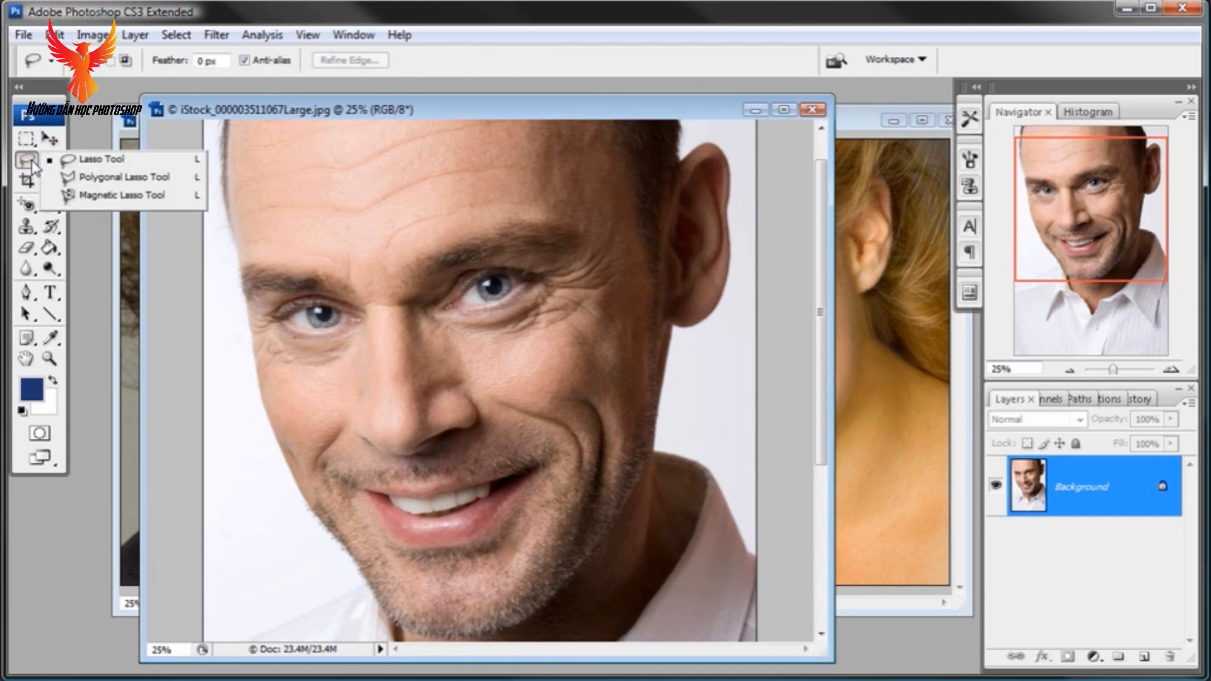
click(75, 160)
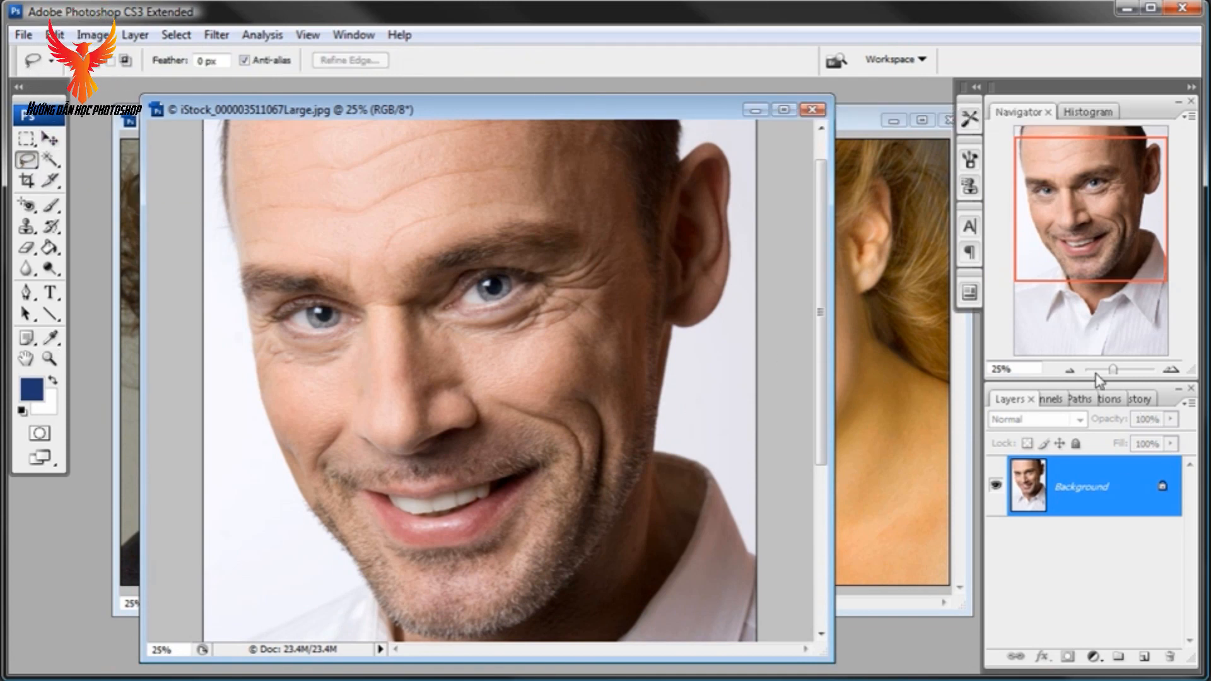
click(1067, 370)
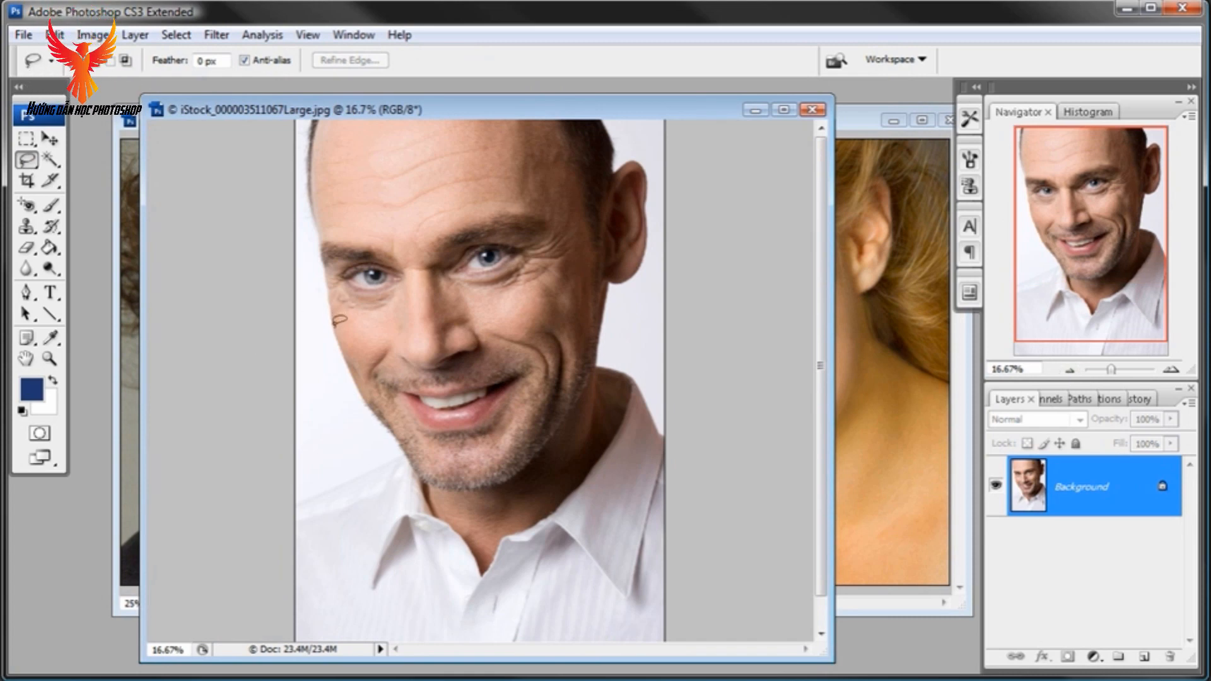
drag(336, 334, 357, 386)
drag(424, 451, 415, 449)
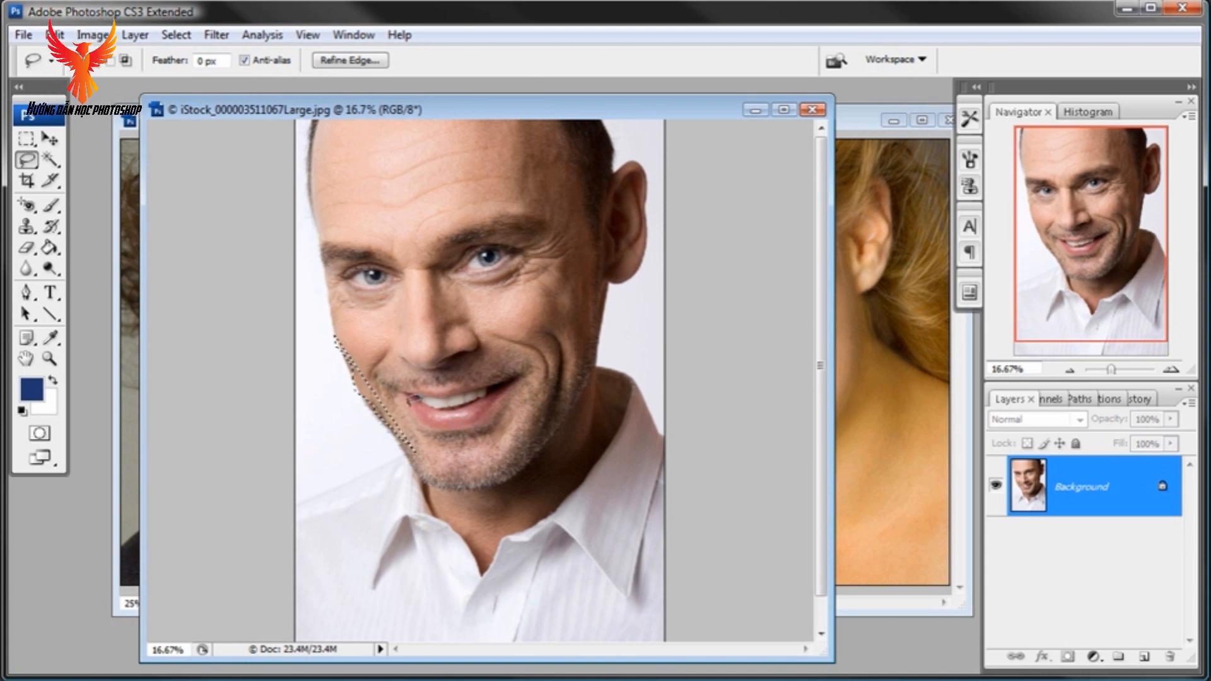
click(409, 395)
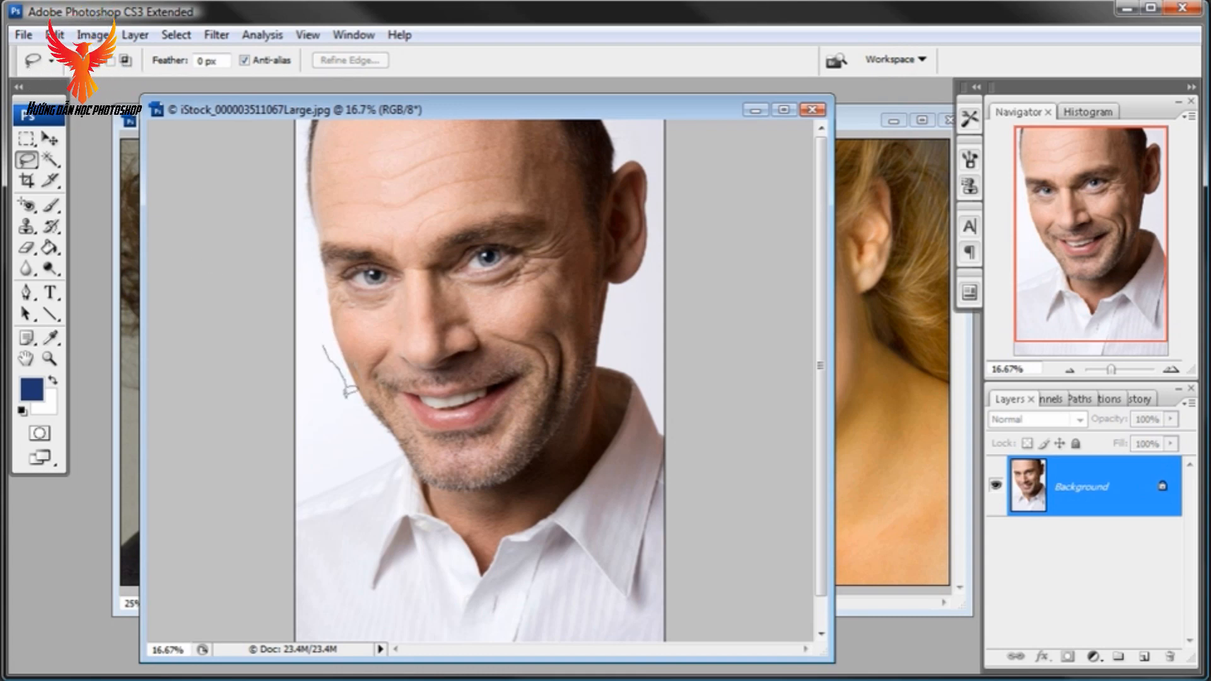
Step: Draw a loose freehand lasso selection around the man's whole head, from cheek and collar past the ear and across the forehead
mouse_move(346, 394)
mouse_down()
mouse_move(389, 453)
mouse_move(405, 500)
mouse_move(464, 532)
mouse_move(465, 552)
mouse_move(510, 521)
mouse_up()
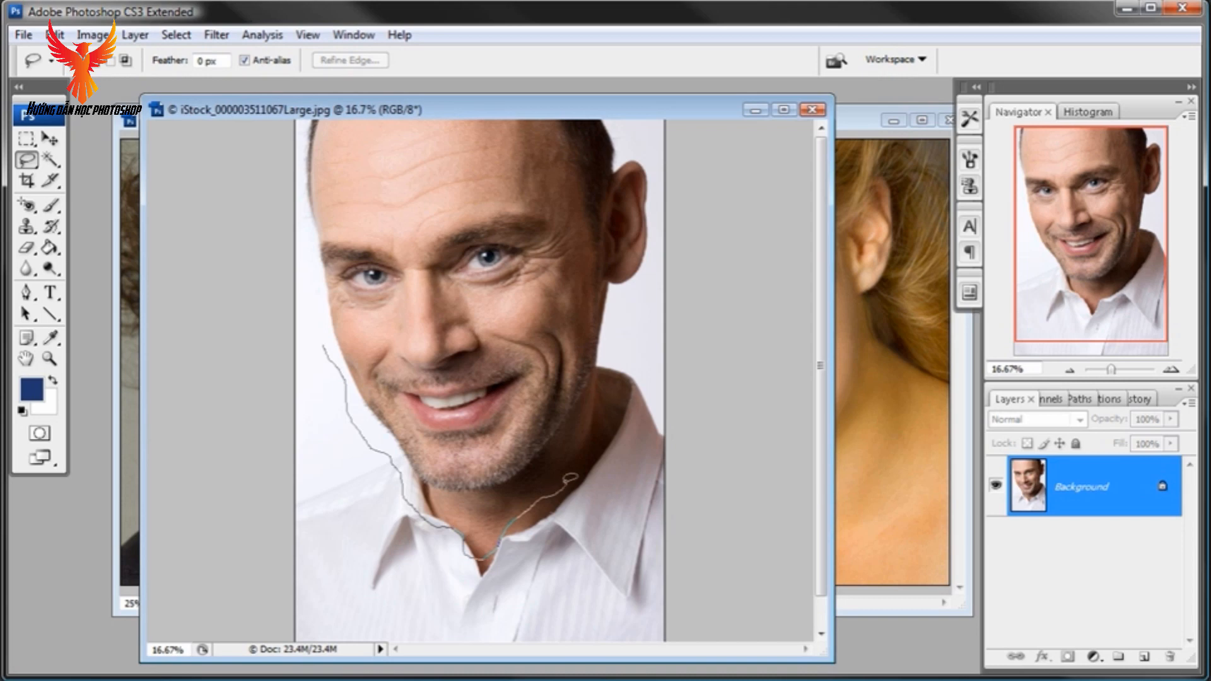
drag(564, 484, 616, 423)
drag(620, 374, 621, 311)
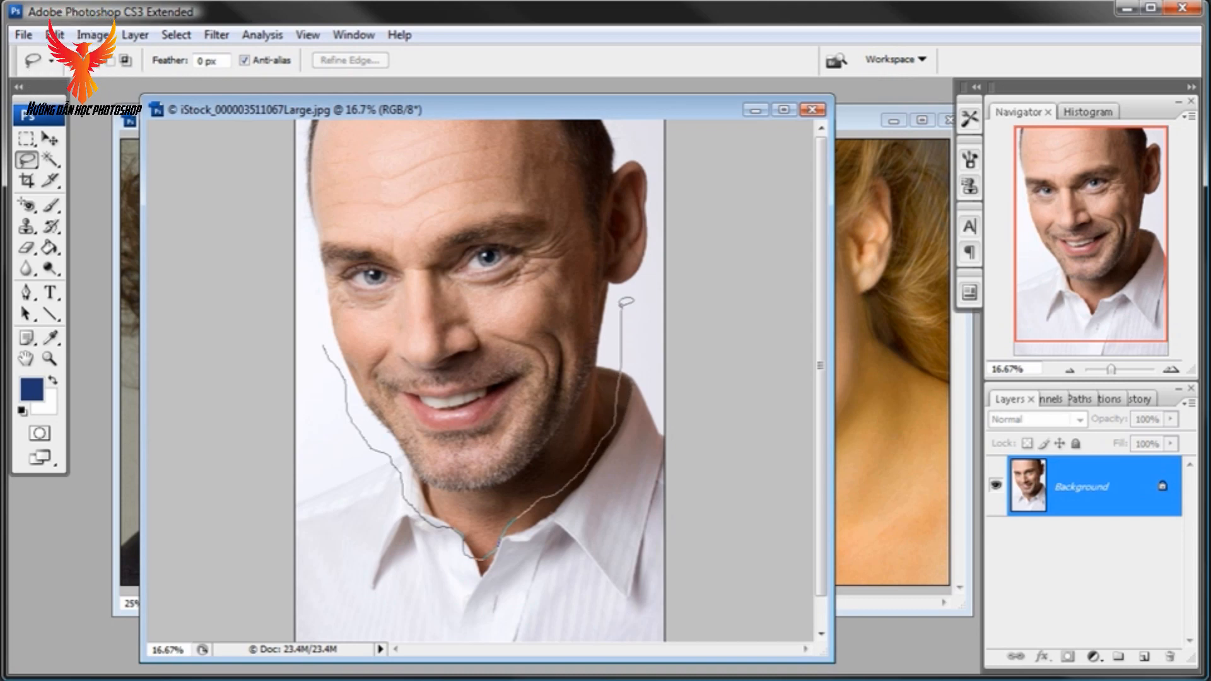
drag(656, 260, 662, 220)
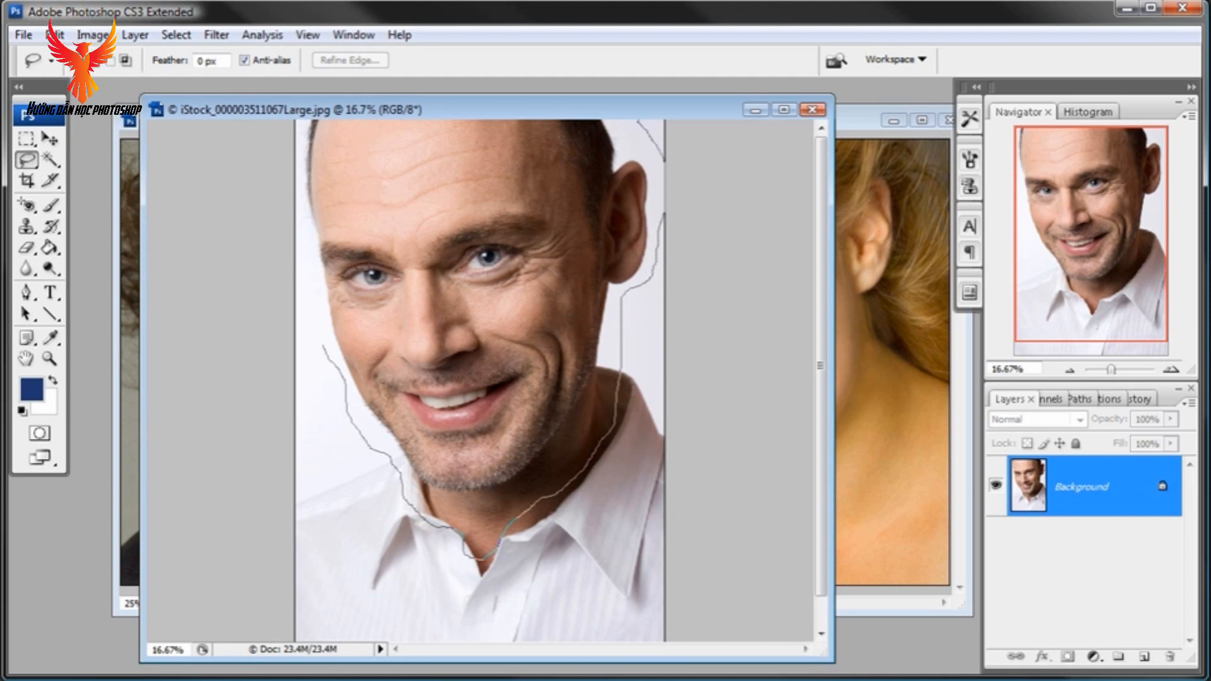
mouse_move(640, 123)
mouse_down()
mouse_move(543, 112)
mouse_move(382, 123)
mouse_up()
drag(298, 147, 298, 221)
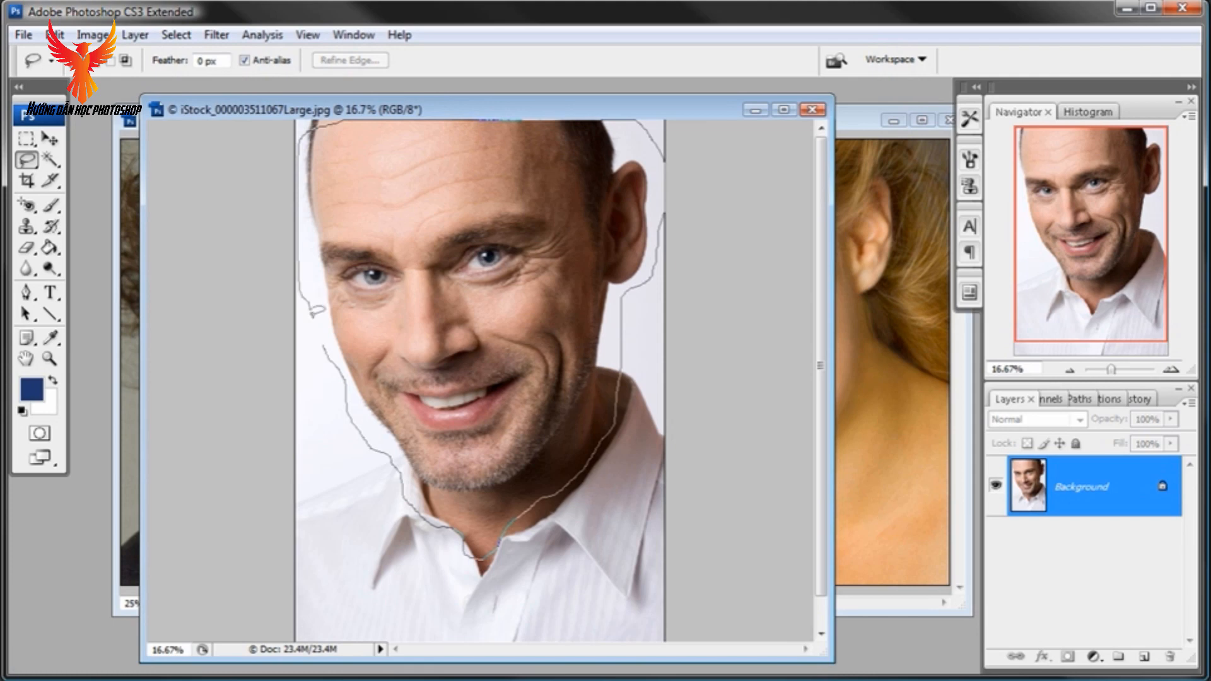
drag(313, 312, 329, 343)
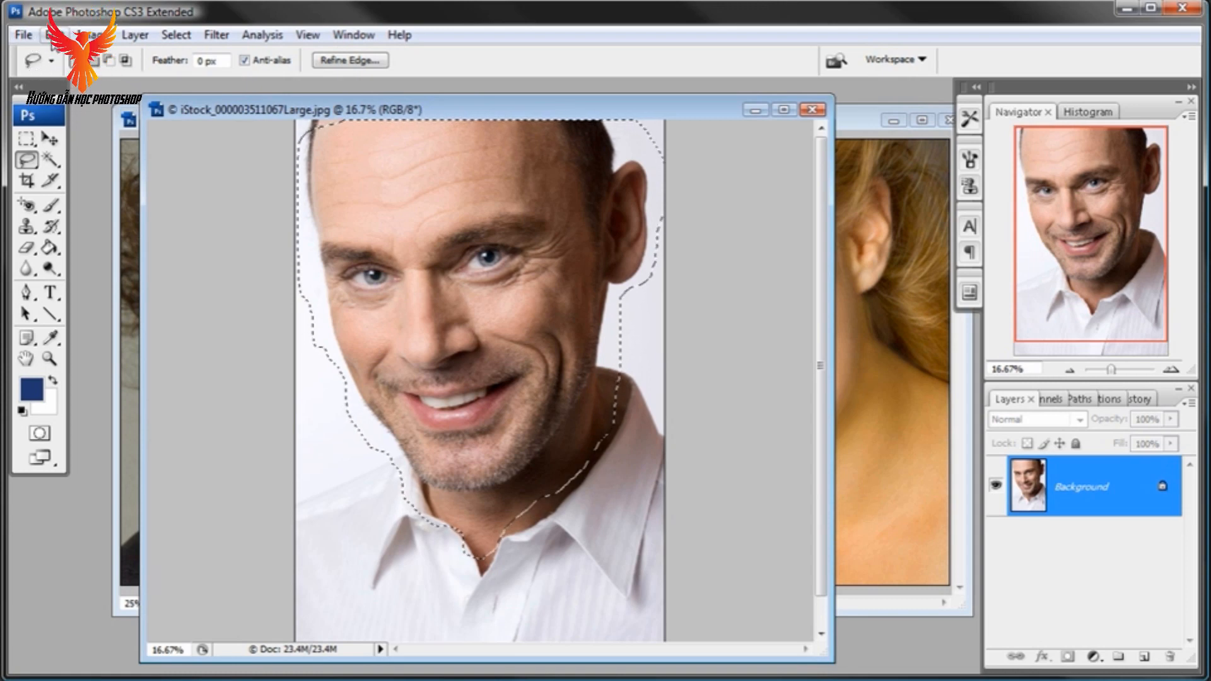
Step: Copy the selected head and close the man's portrait without saving changes
click(56, 34)
click(69, 164)
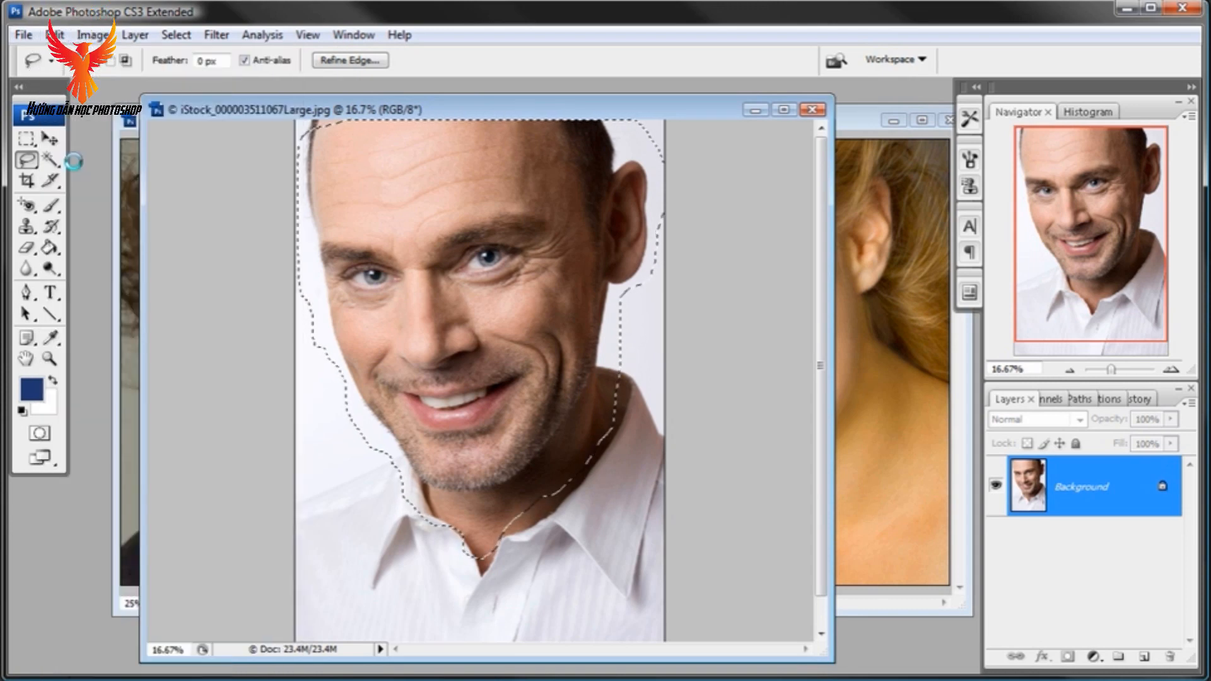
click(853, 125)
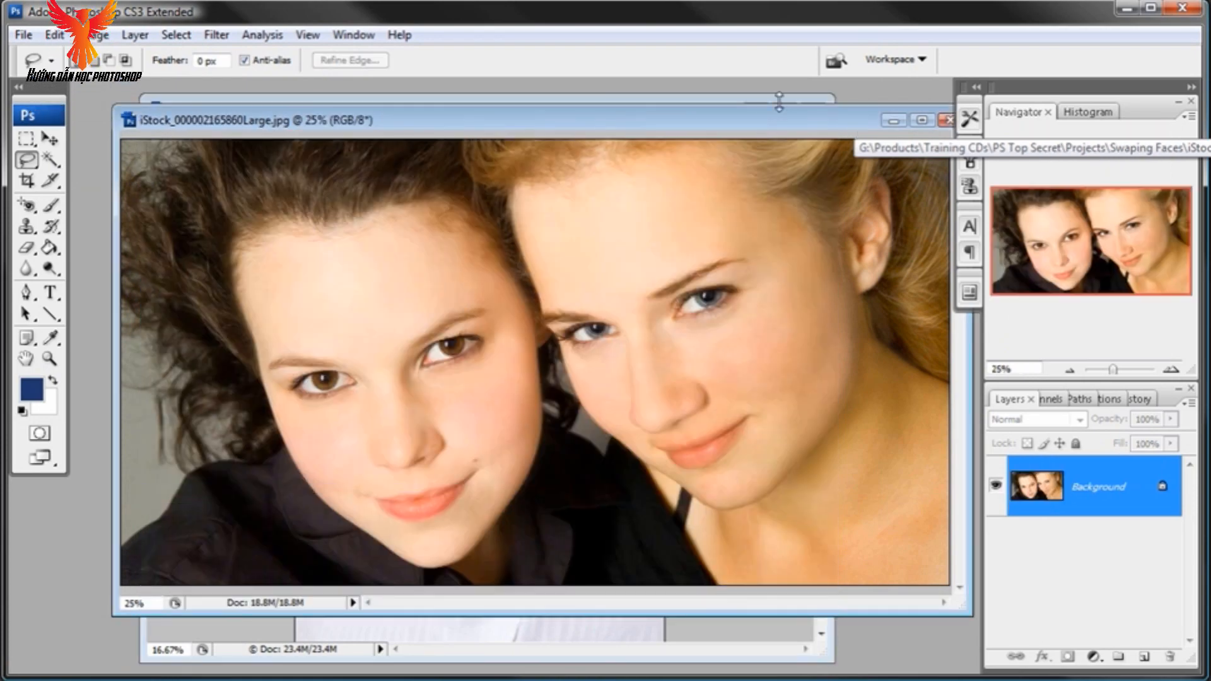
click(681, 100)
key(ctrl+w)
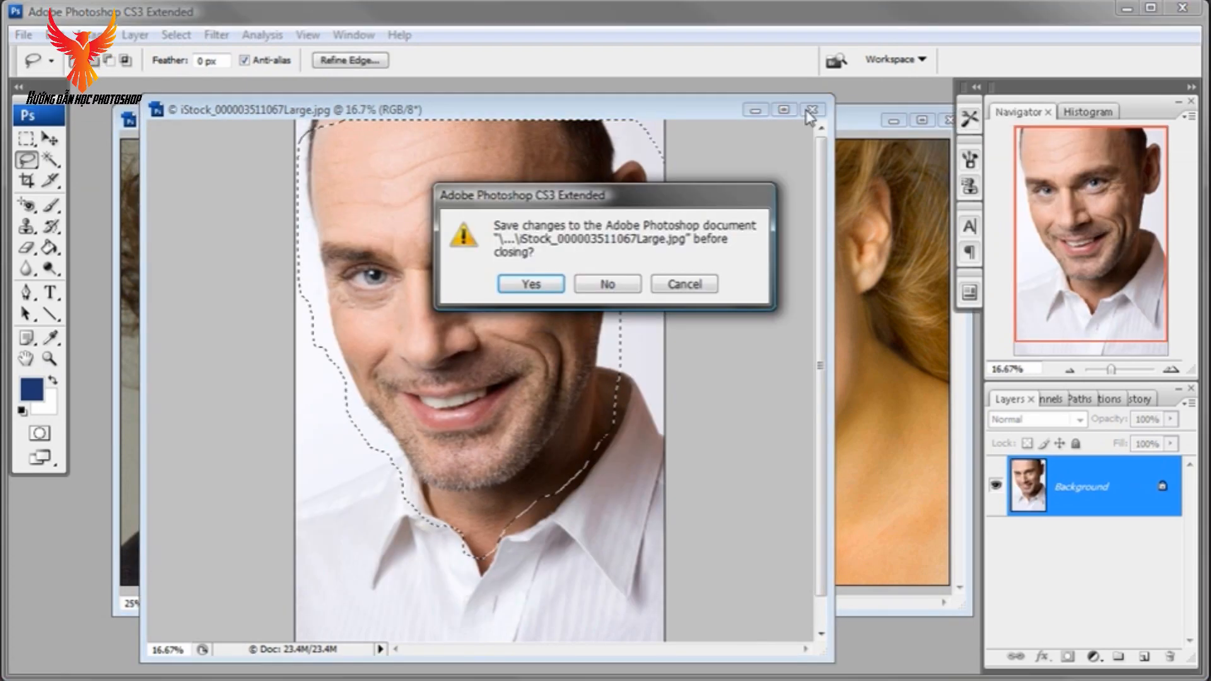
click(608, 283)
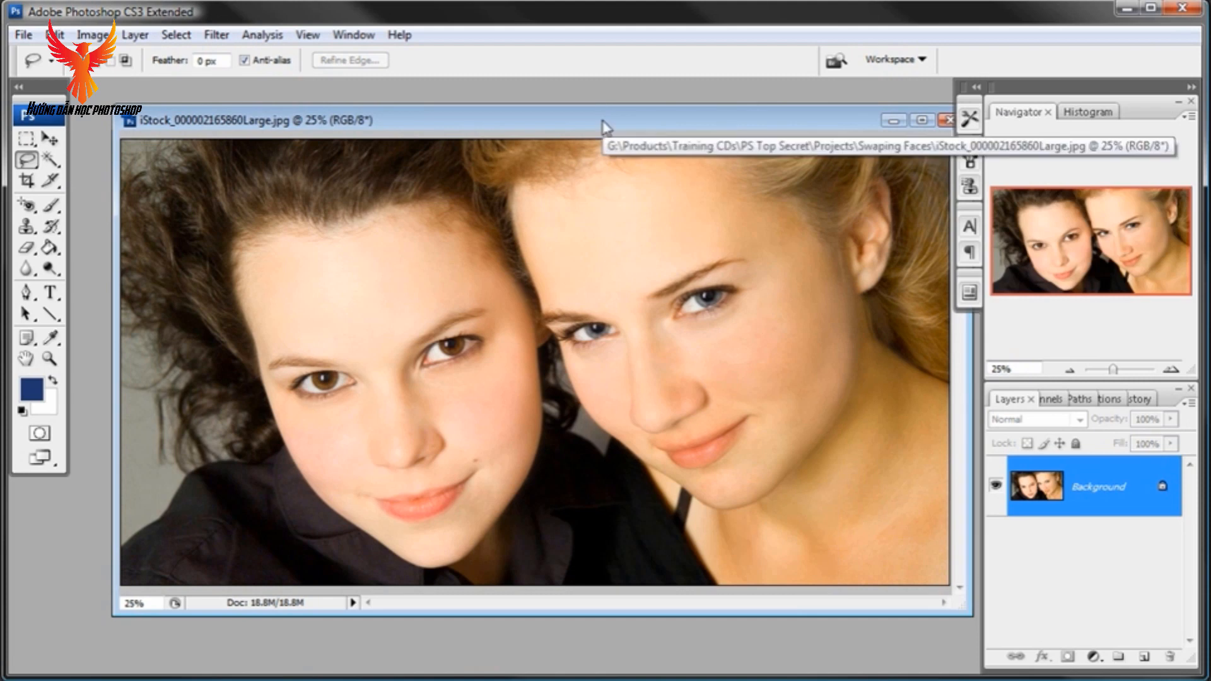
Step: Paste the man's head into the two-women photo and toggle the pasted layer's visibility to compare it with the faces underneath
click(55, 34)
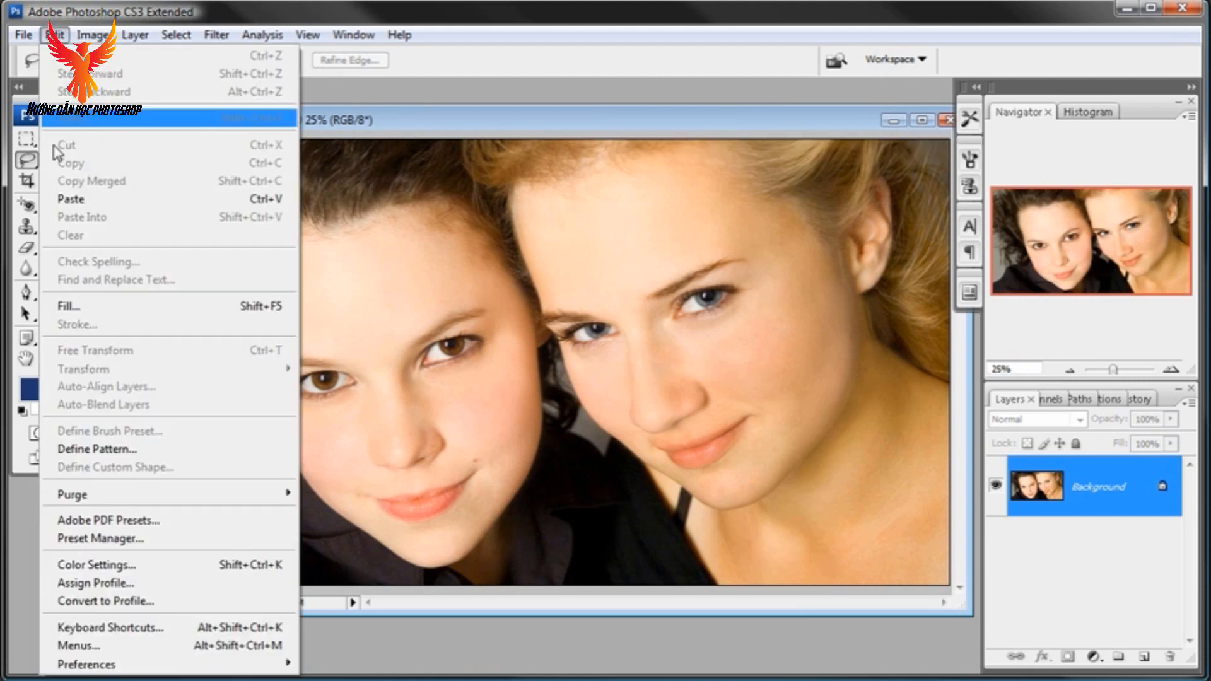
click(70, 188)
drag(499, 113, 475, 104)
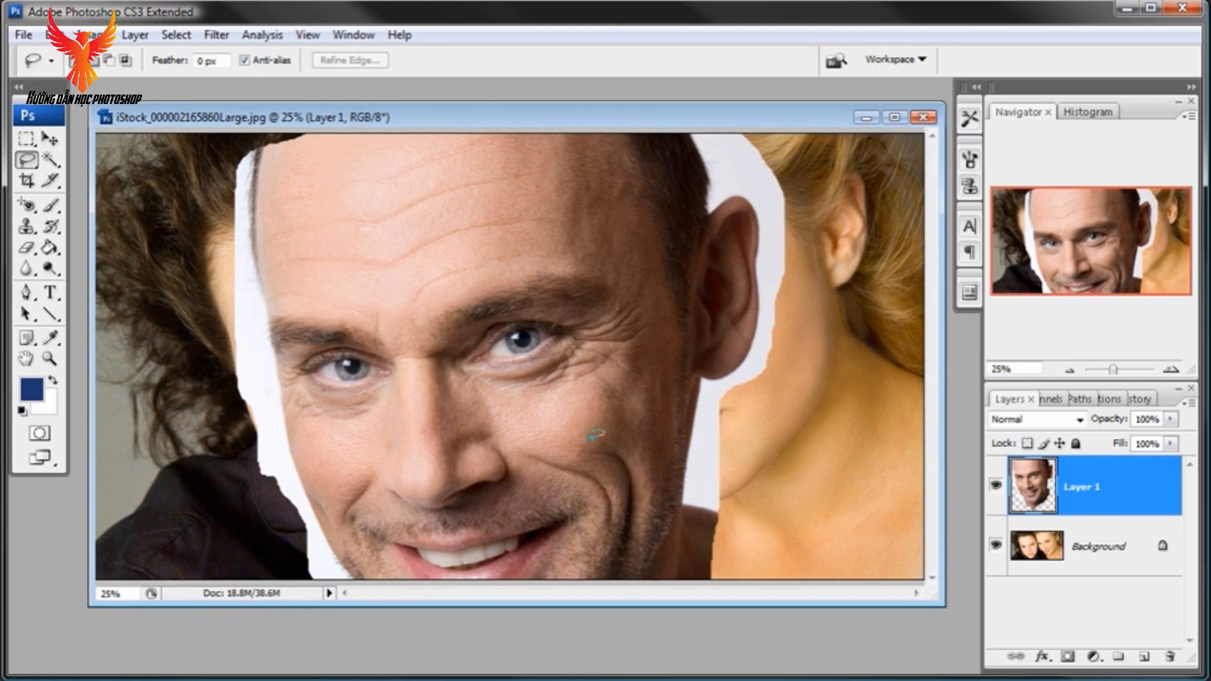
click(995, 486)
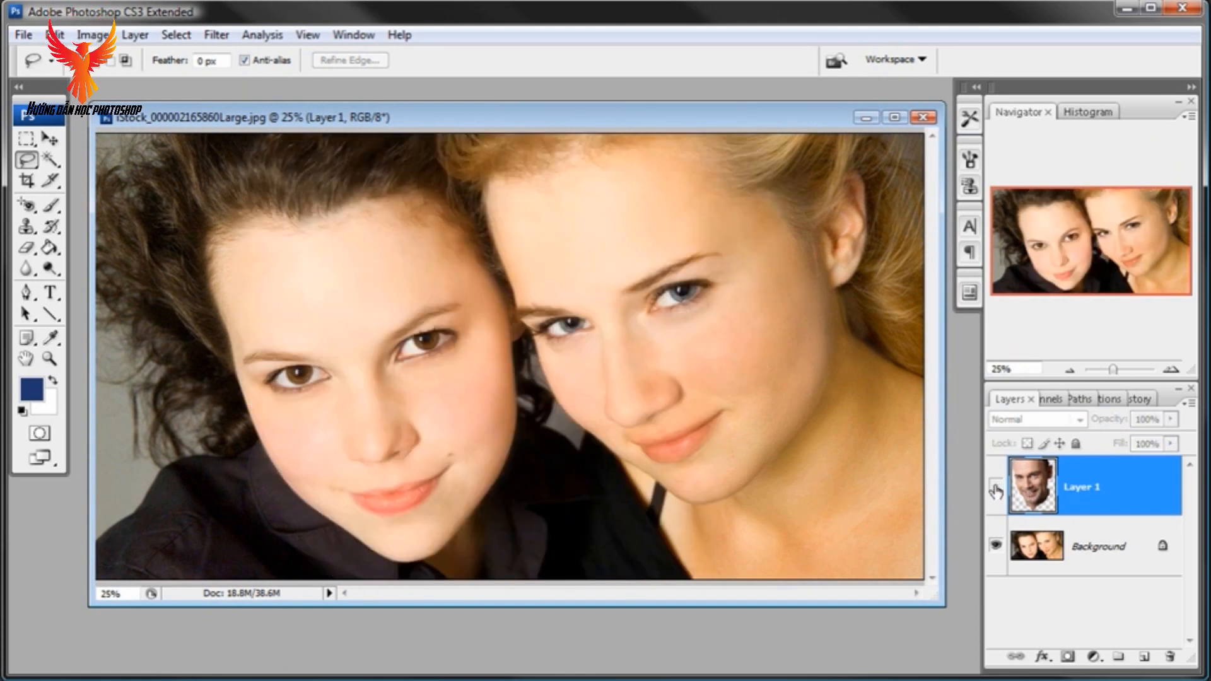
click(995, 485)
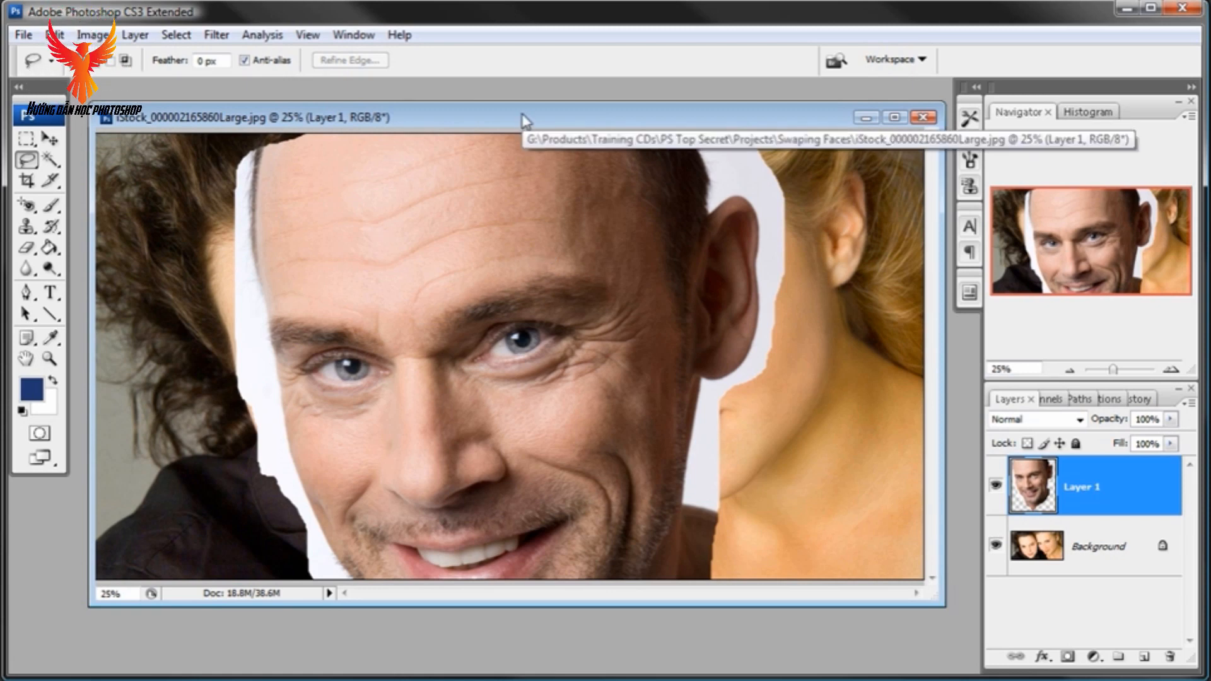
drag(523, 120, 519, 122)
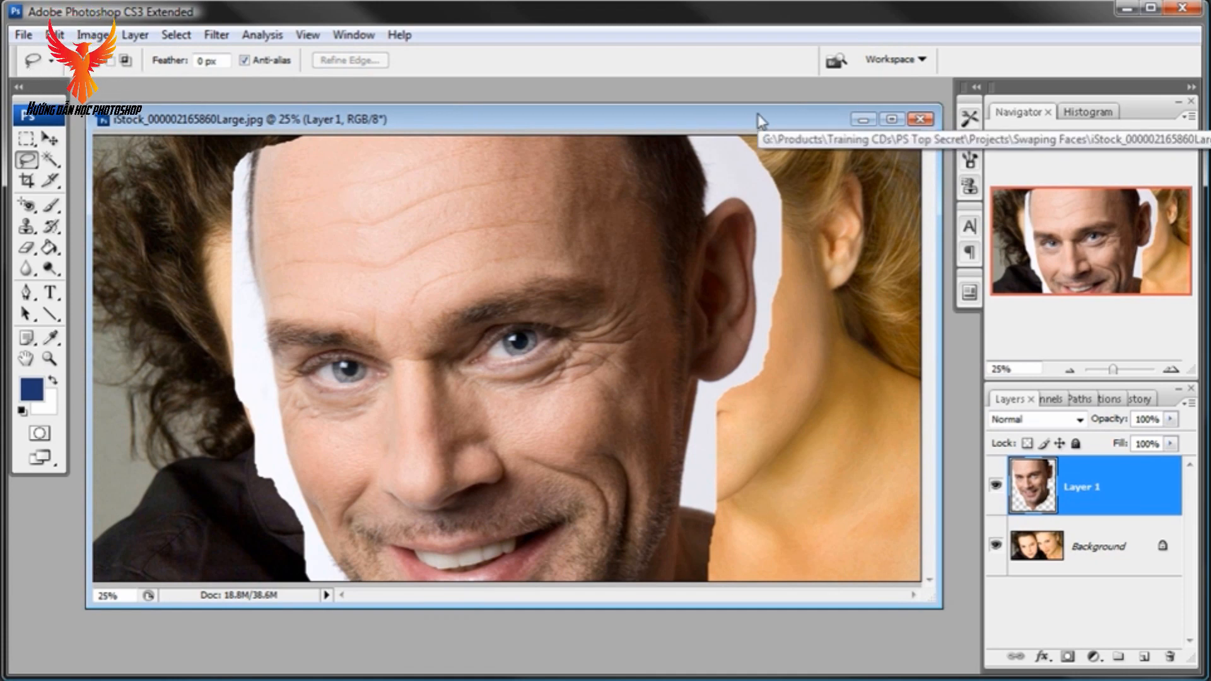
Step: Rename the pasted head layer as Man, then hide and show it to check the blonde woman's face underneath
double_click(1093, 494)
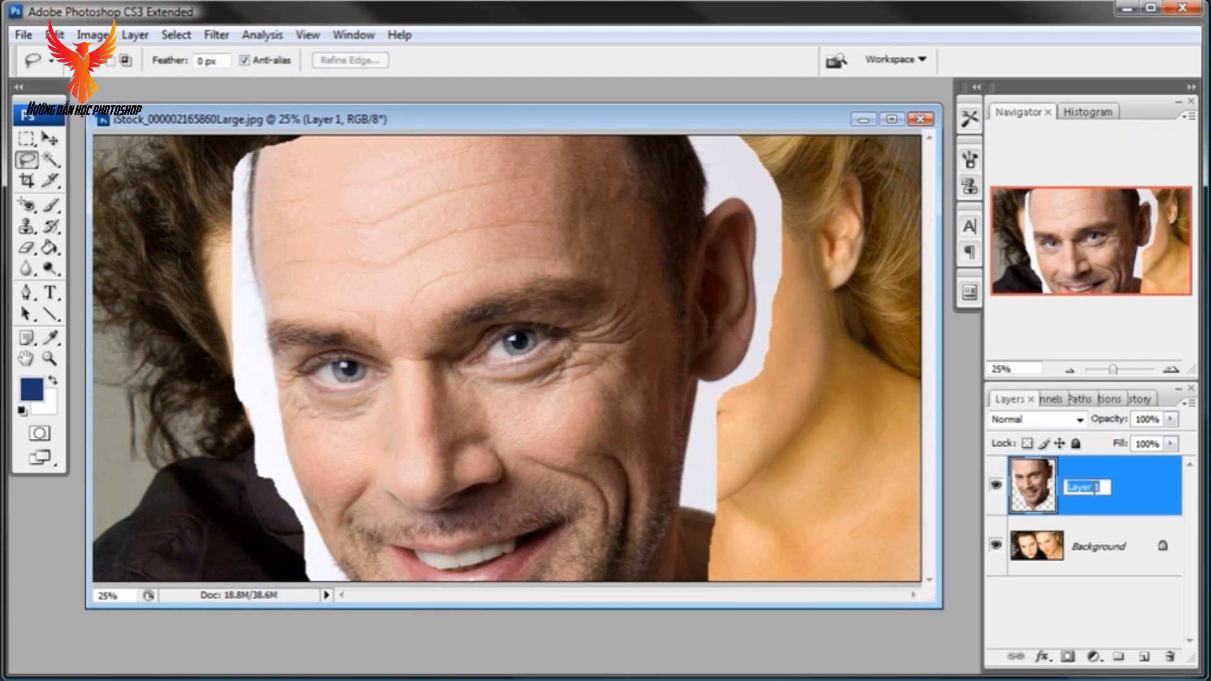
text(Man)
key(Return)
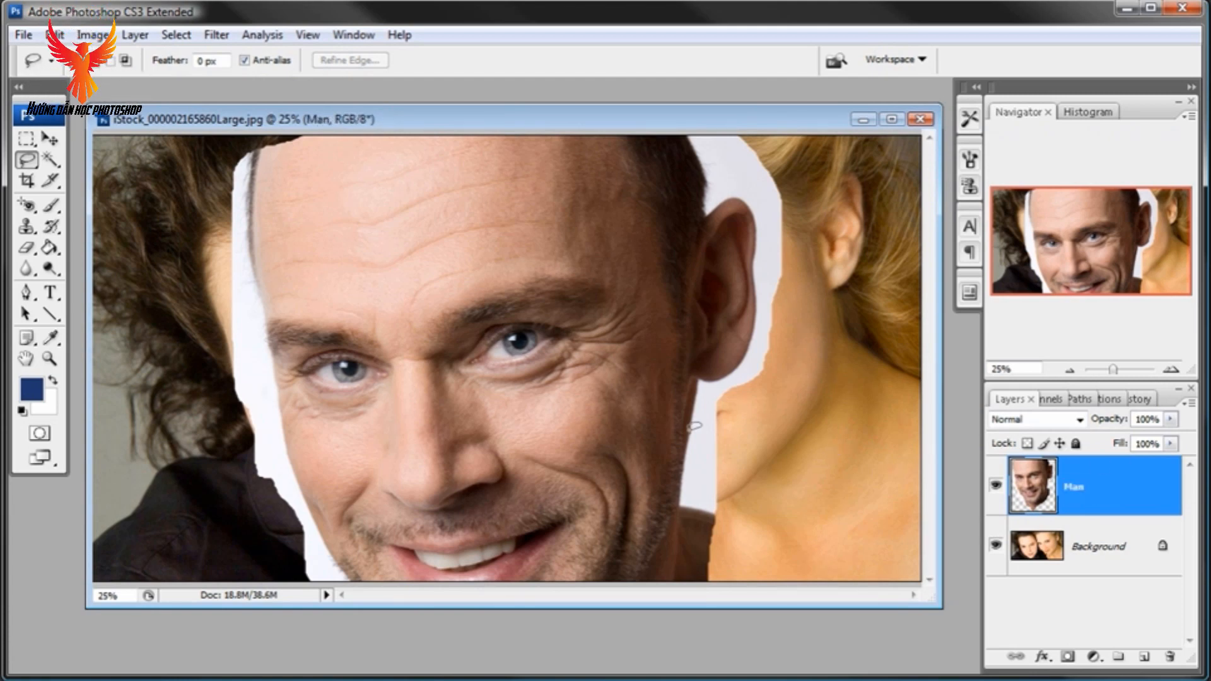
click(995, 487)
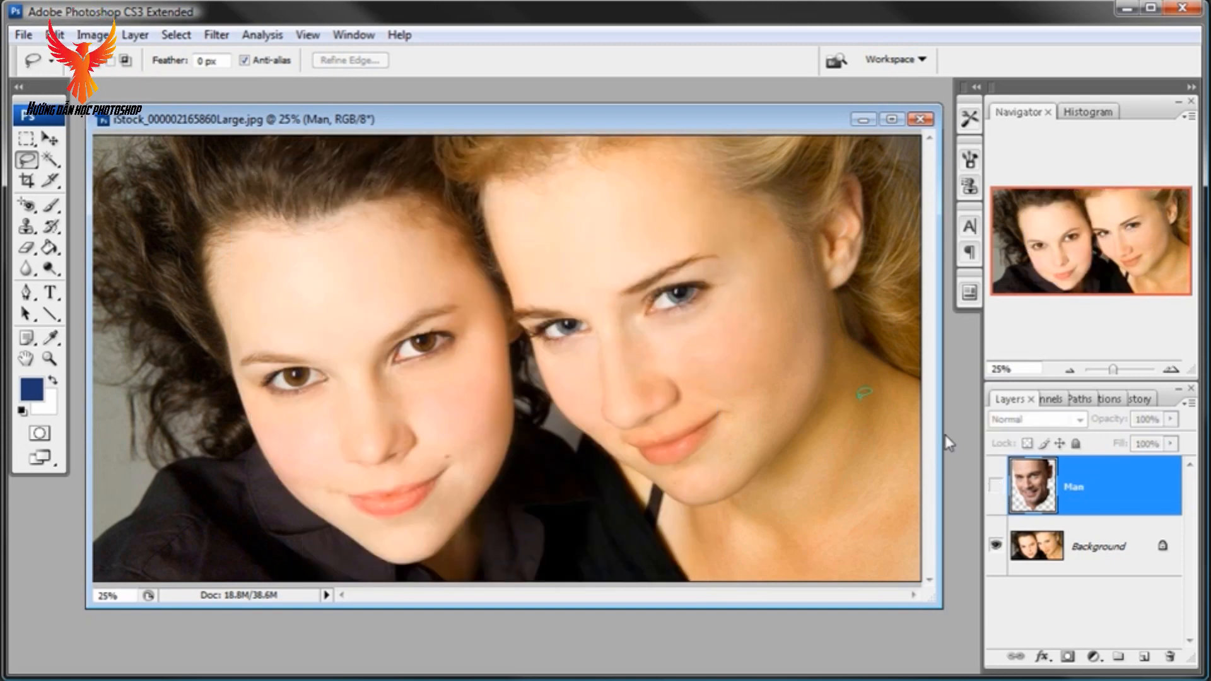
click(996, 487)
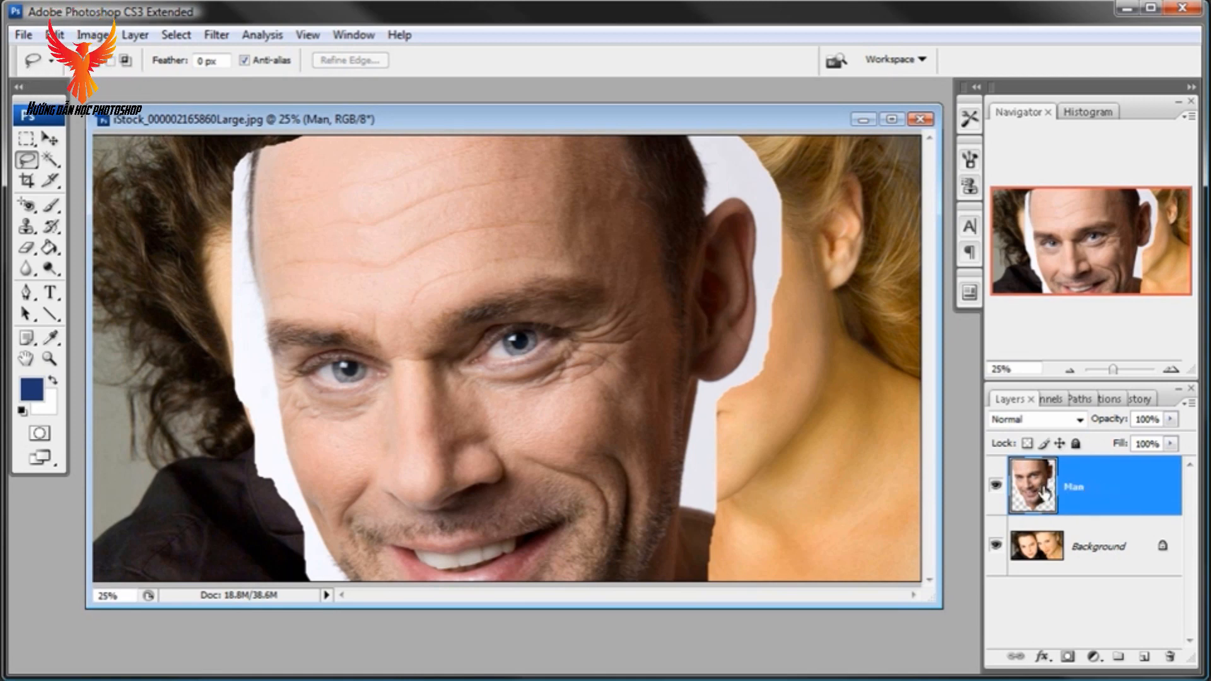
Step: Lower the Man layer's opacity to 61% so the women's faces show through
click(1170, 419)
drag(1143, 445, 1135, 444)
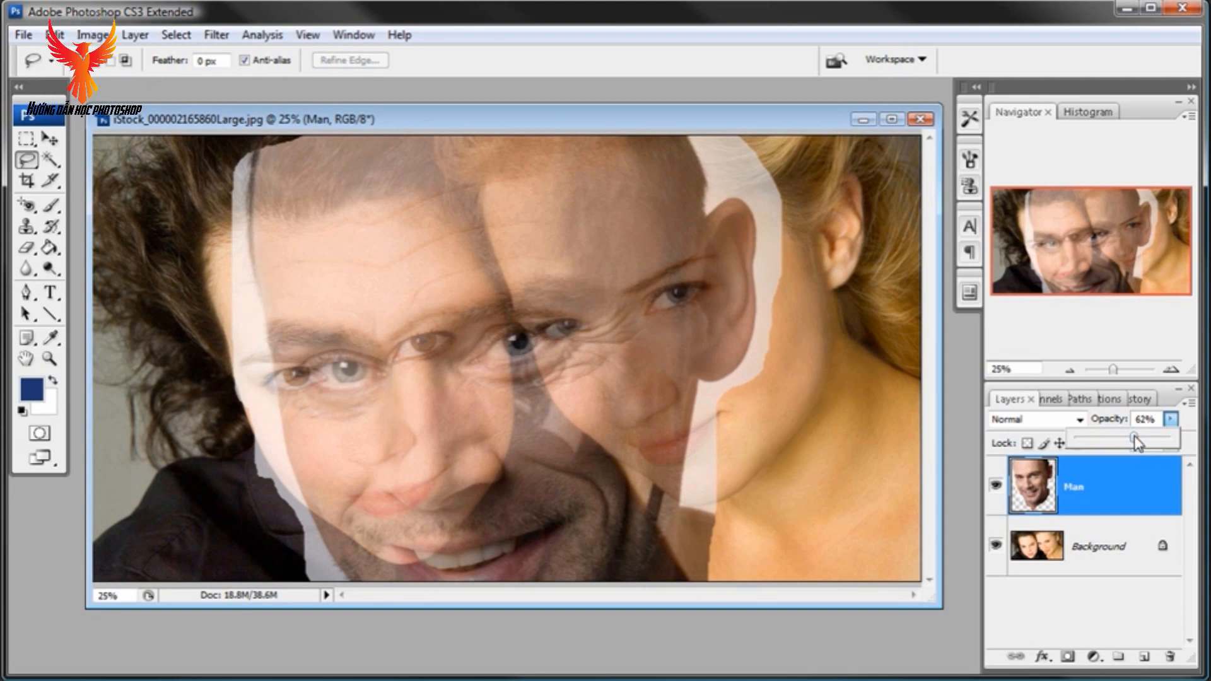
drag(1139, 443, 1134, 444)
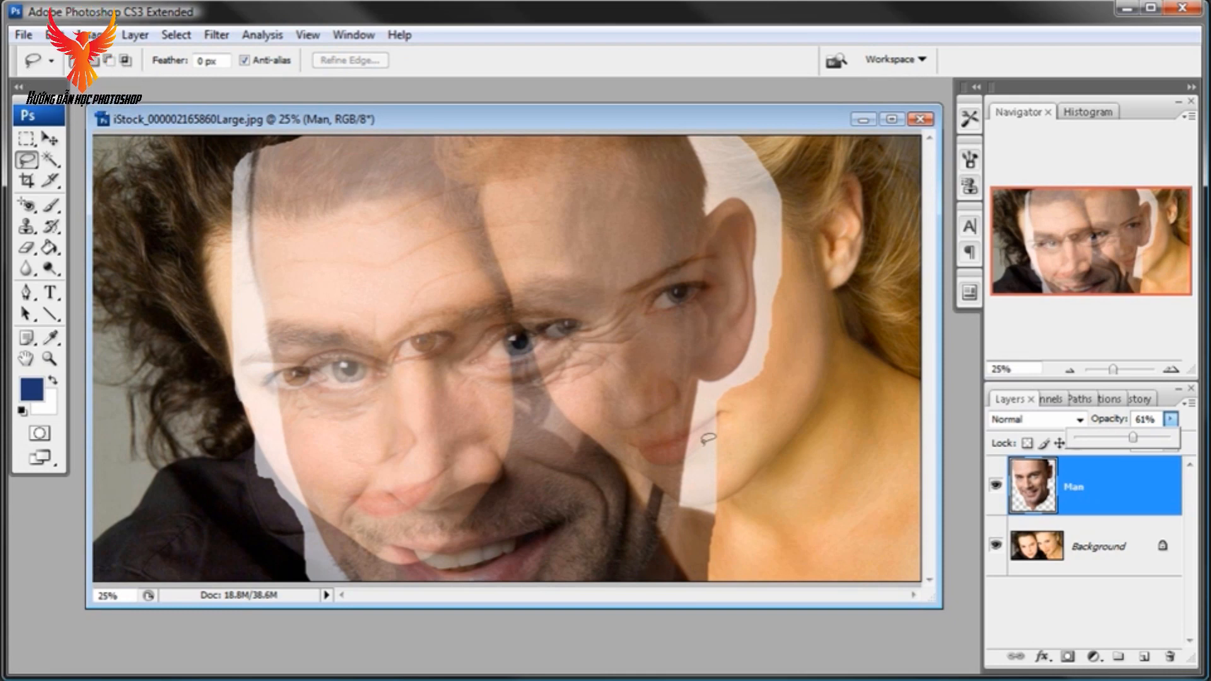
Step: Free Transform the man's head proportionally to 77.1%, move it over the blonde woman's face and enlarge the photo window
click(58, 35)
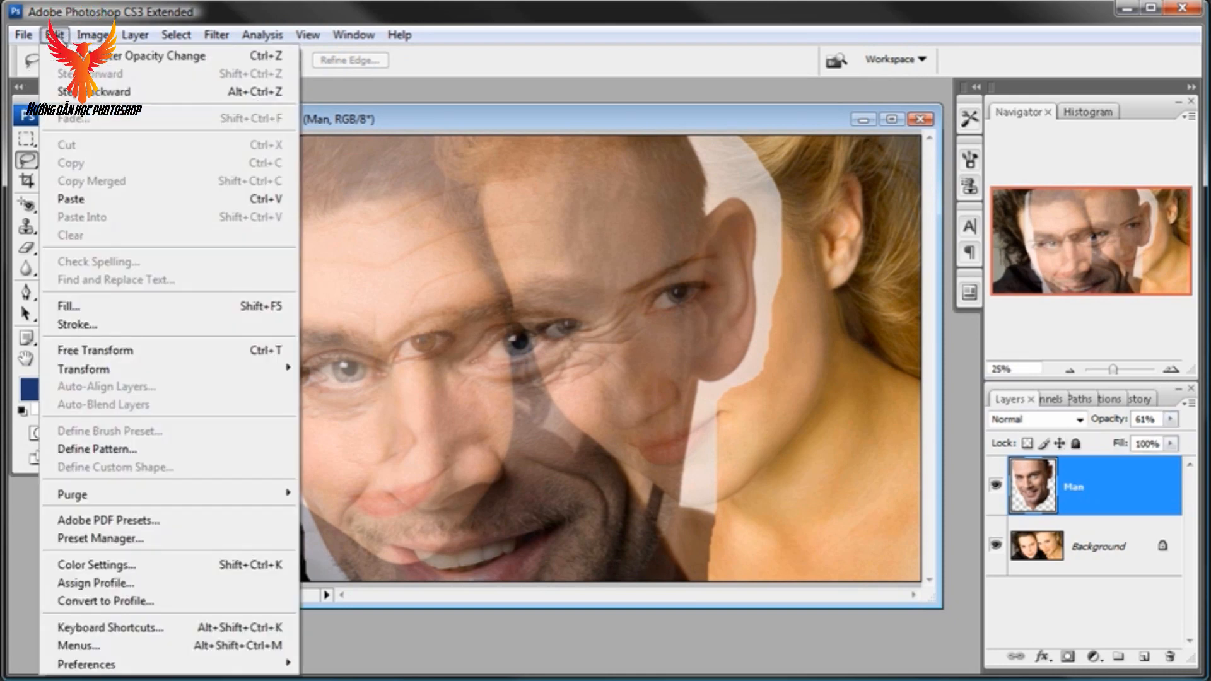
click(71, 352)
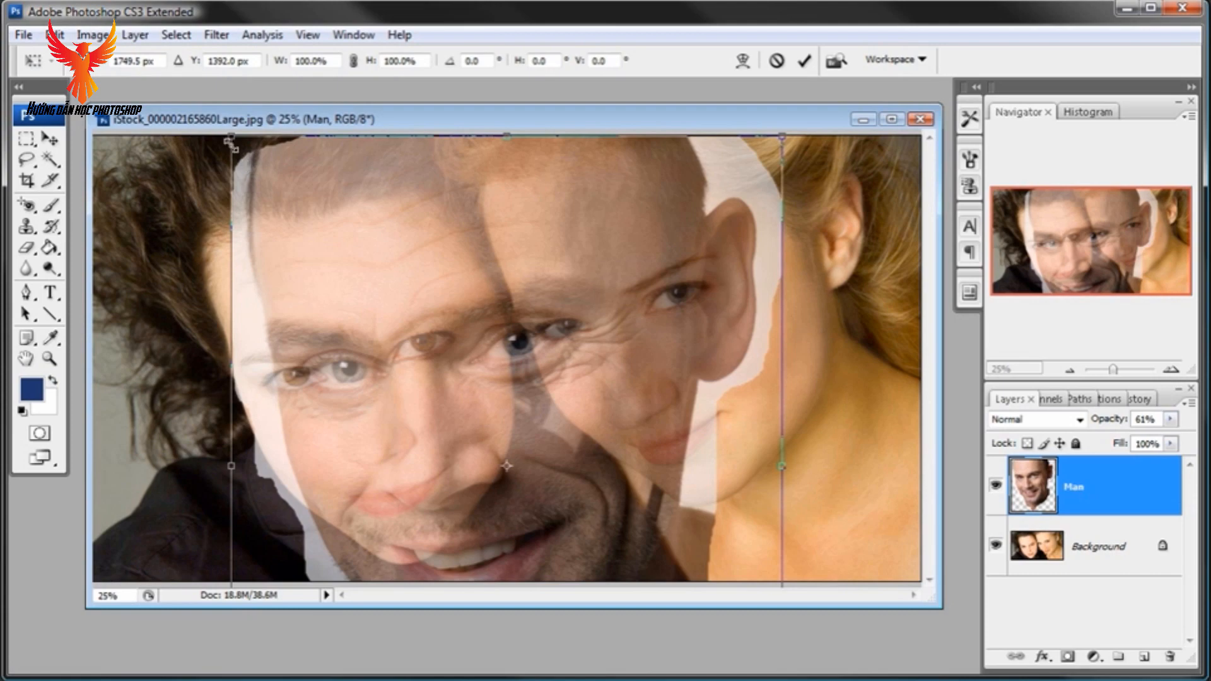
drag(230, 137, 356, 287)
drag(584, 448, 632, 310)
drag(637, 117, 637, 103)
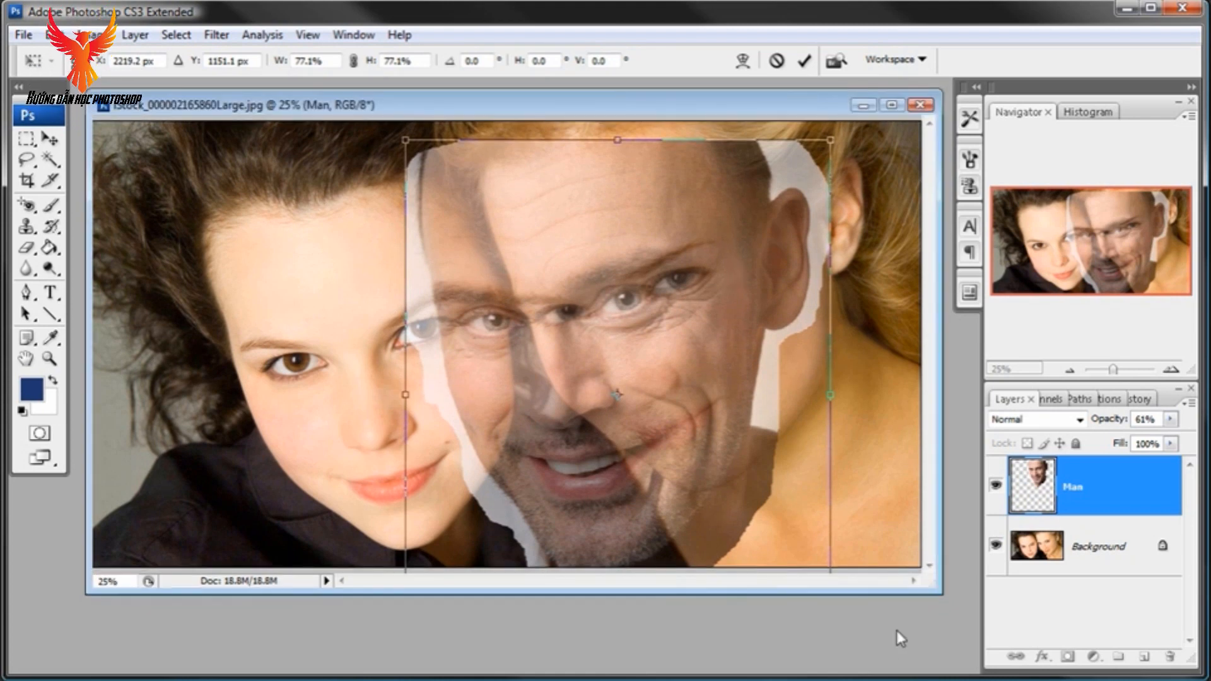
drag(940, 591, 944, 664)
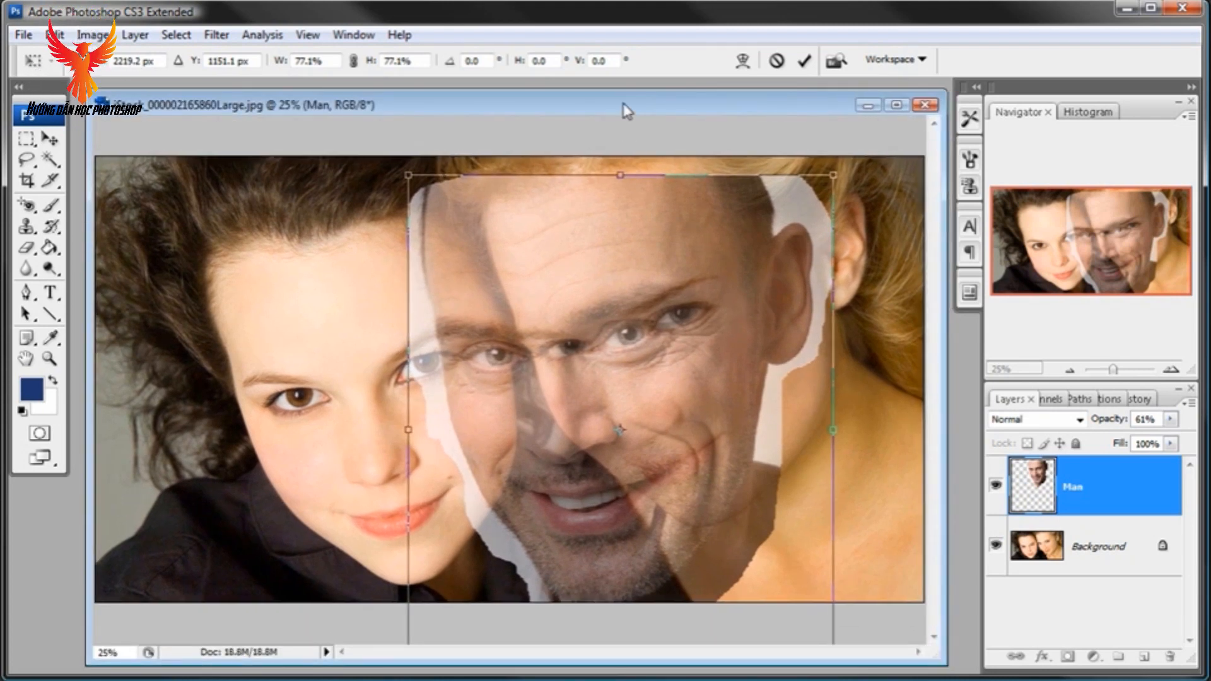
drag(626, 110, 619, 106)
Step: Rotate the man's head to -15° to match the blonde woman's tilt and reposition it over her eyes and mouth
drag(636, 355, 663, 337)
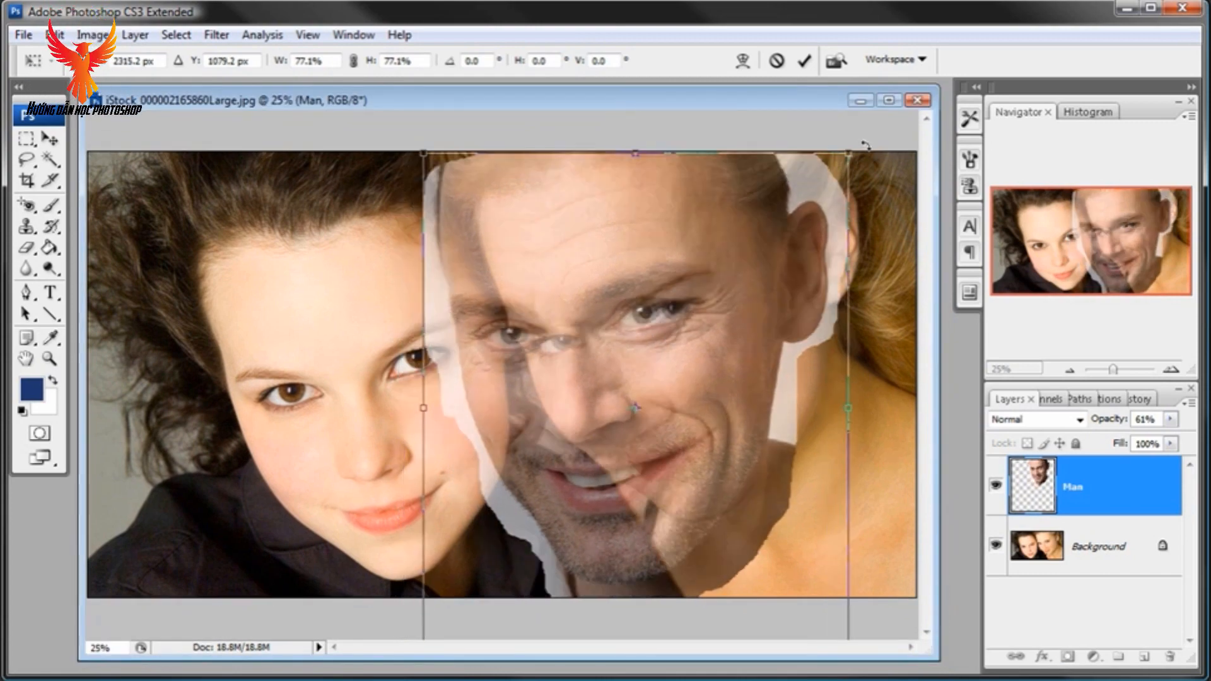
drag(865, 145, 820, 118)
drag(637, 363, 680, 351)
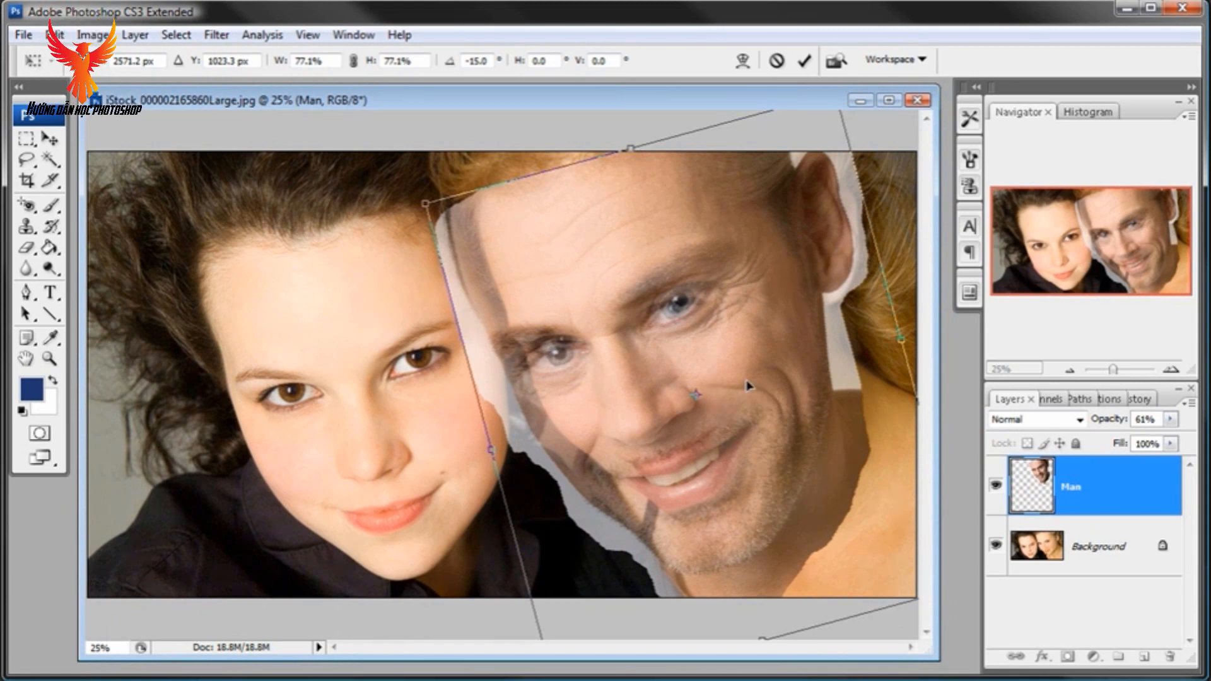
drag(732, 357, 730, 353)
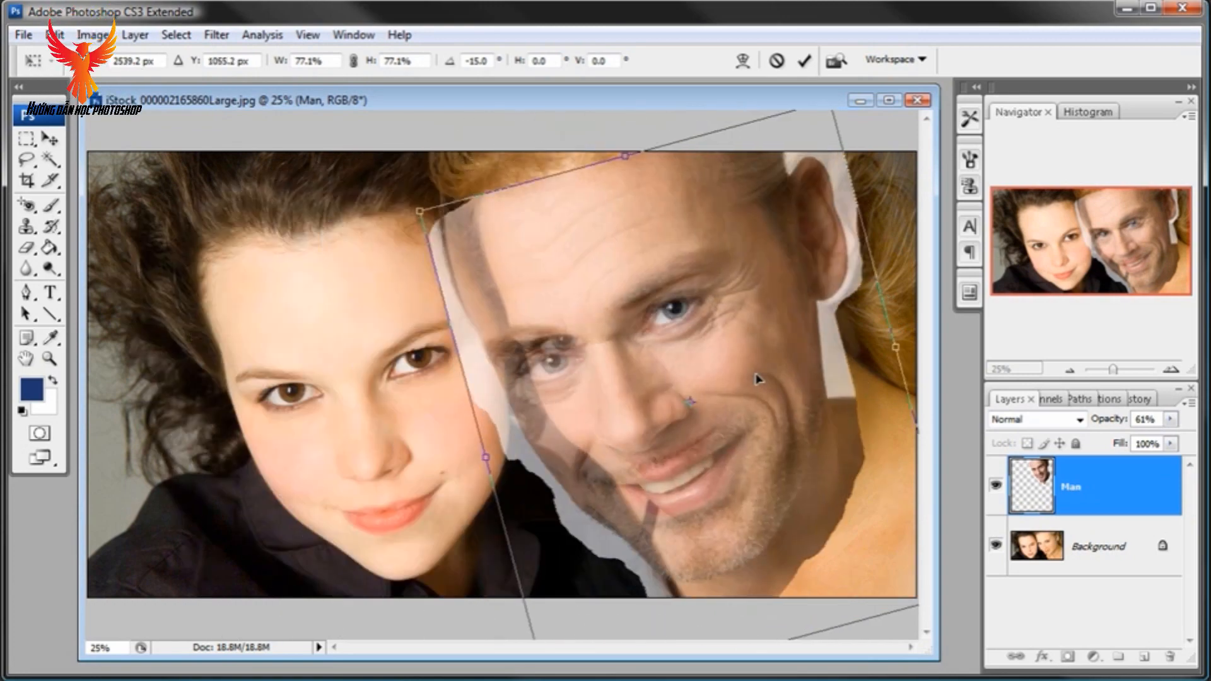
mouse_move(757, 379)
mouse_down()
mouse_move(757, 354)
mouse_move(765, 360)
mouse_up()
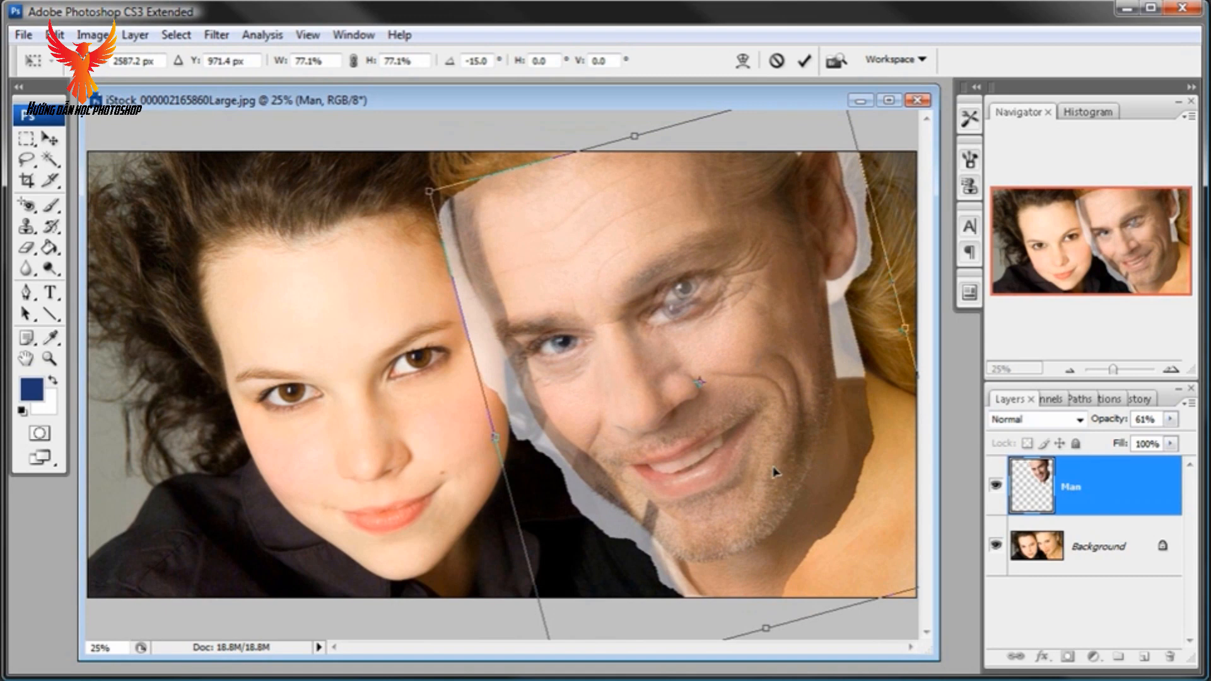
Step: Reduce the man's head to 74.4% and adjust its rotation to -14.2° over the blonde woman's face
key(ctrl+minus)
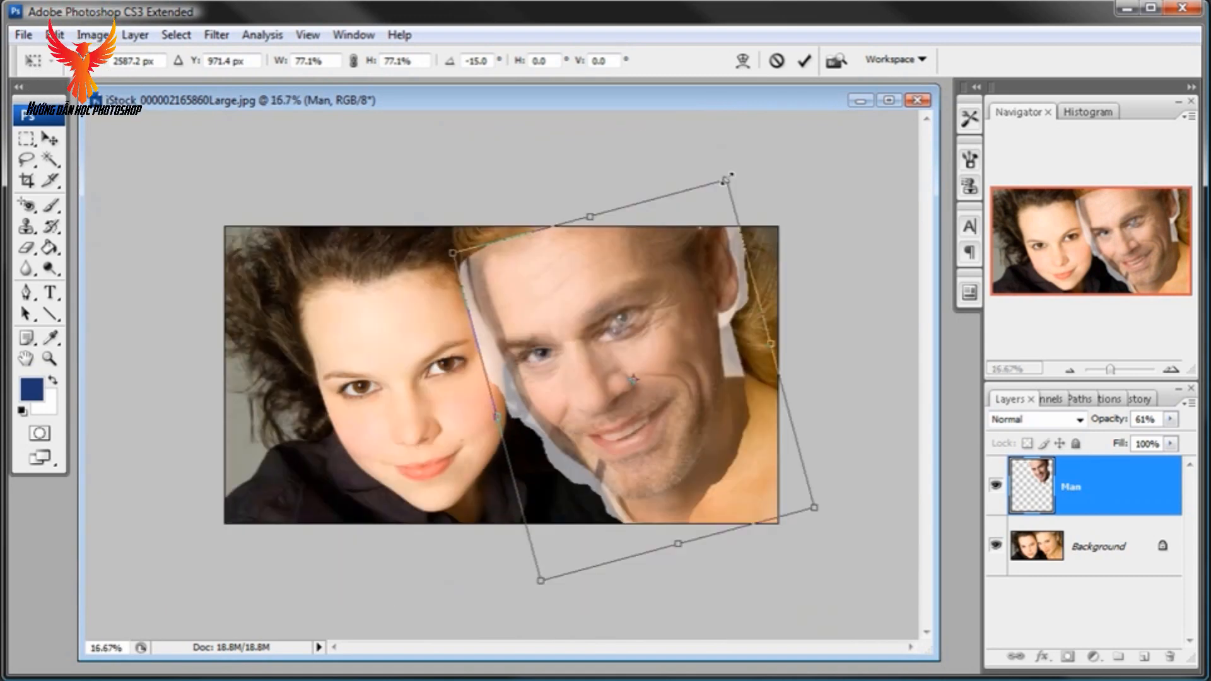
drag(725, 181, 718, 195)
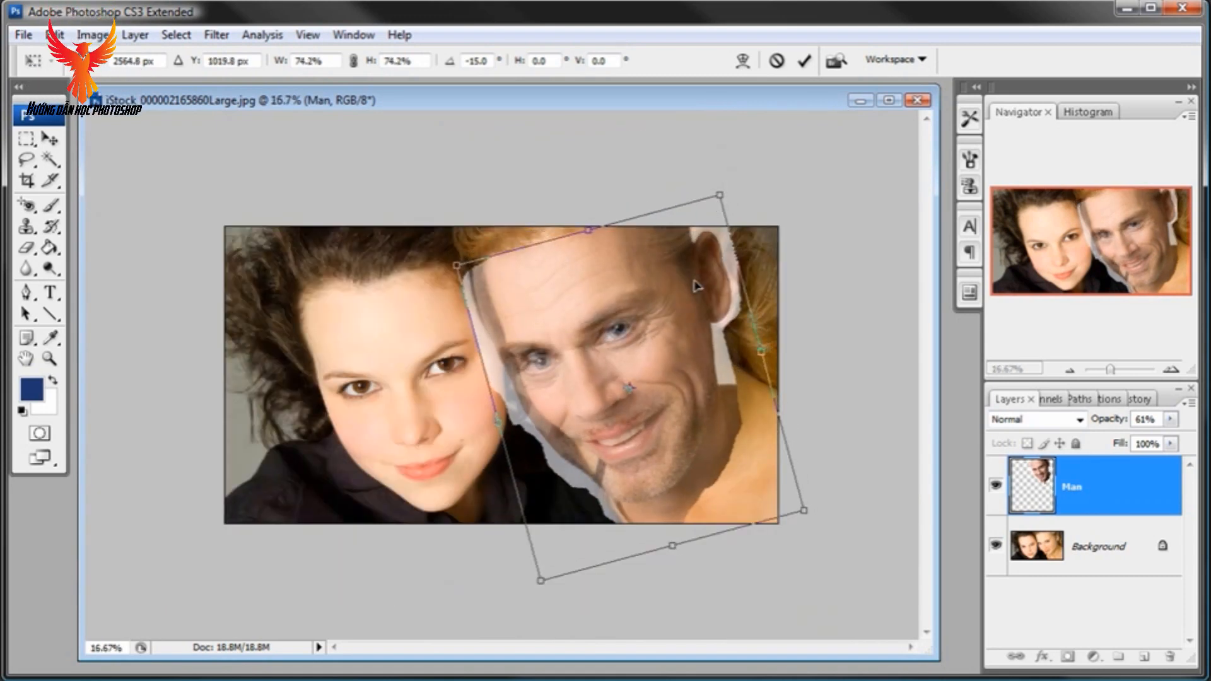
key(ctrl+z)
drag(692, 353, 692, 350)
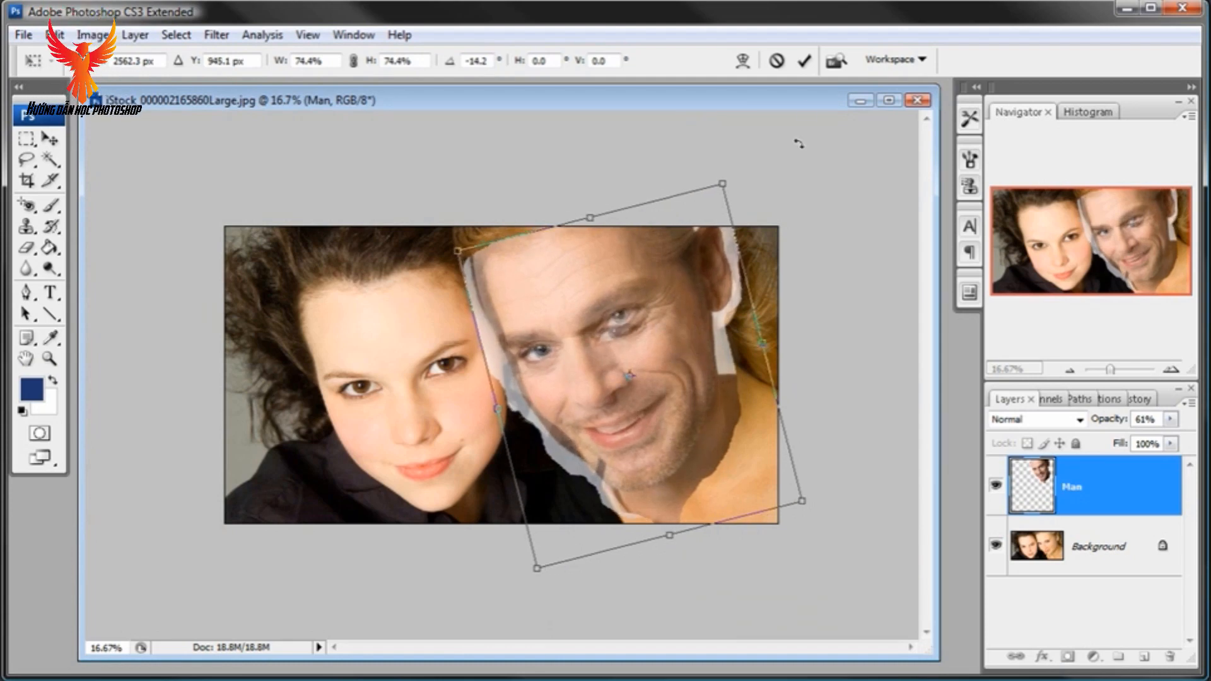
Step: Zoom the photo to 25% and nudge the man's head to align his eyes and mouth with the blonde woman's
click(313, 36)
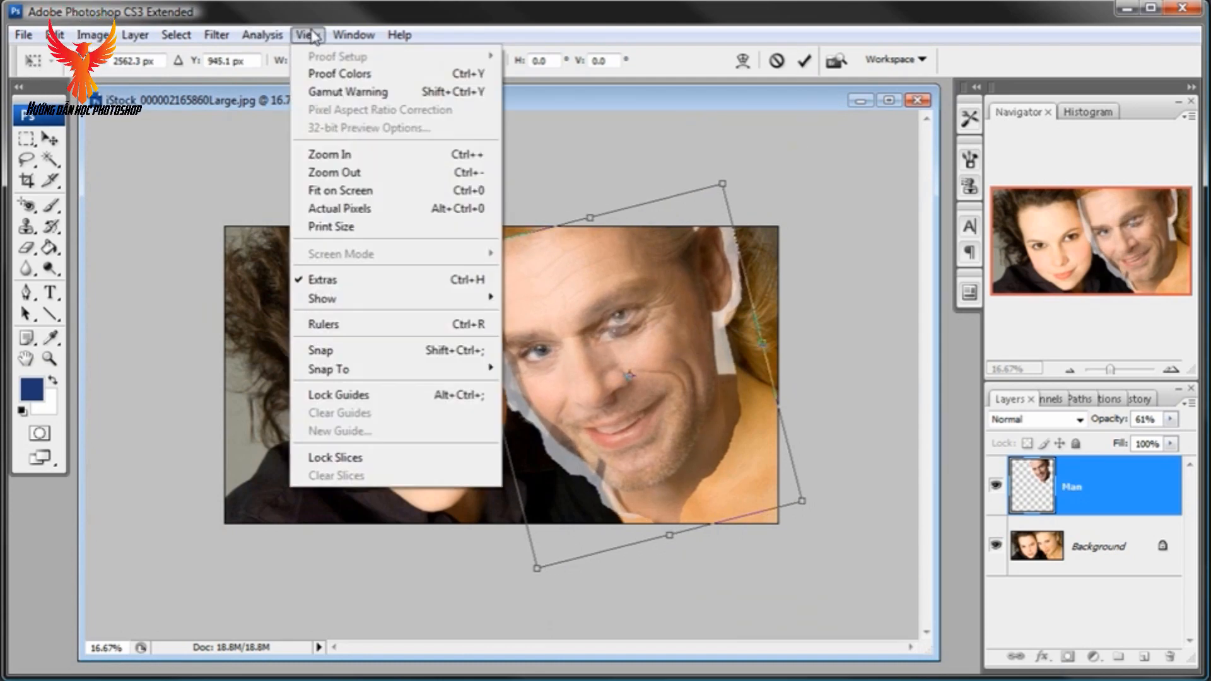
click(333, 158)
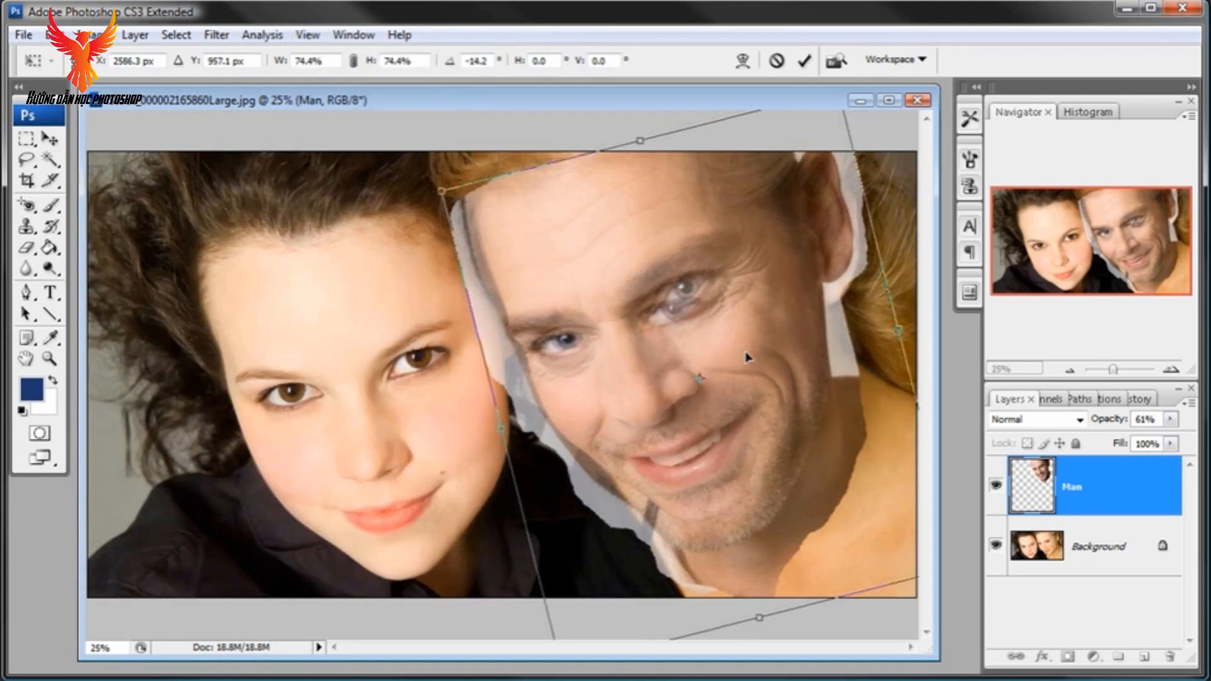
drag(748, 355, 704, 365)
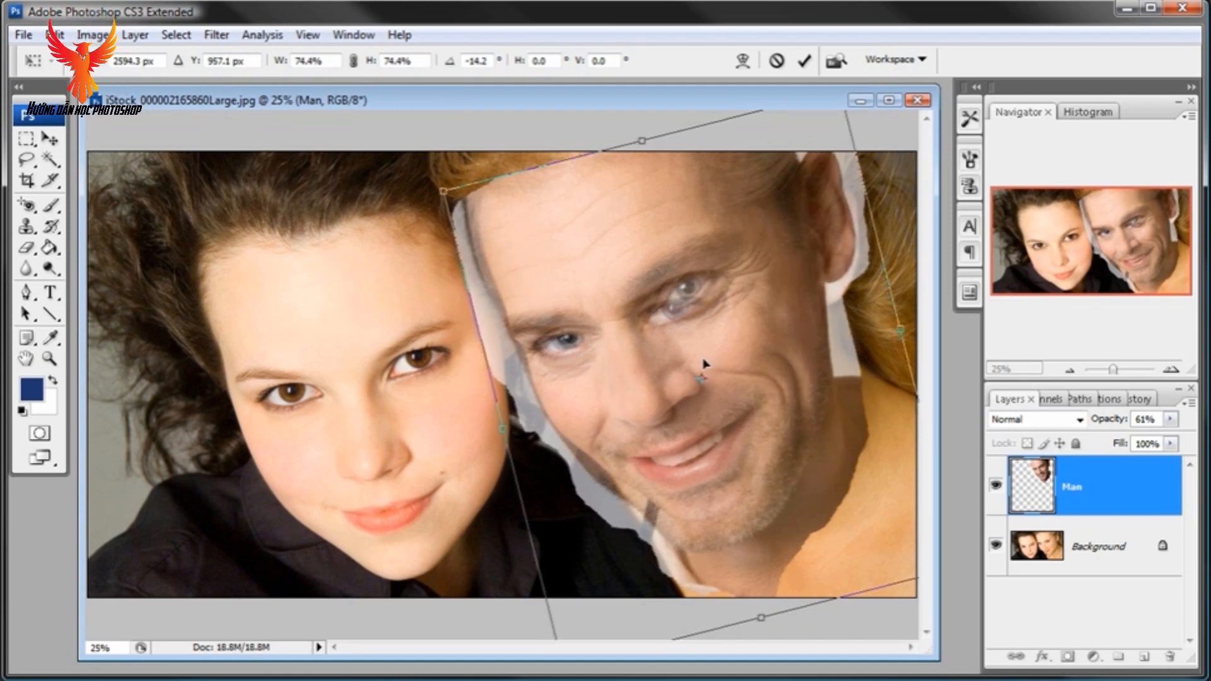
drag(645, 465, 644, 462)
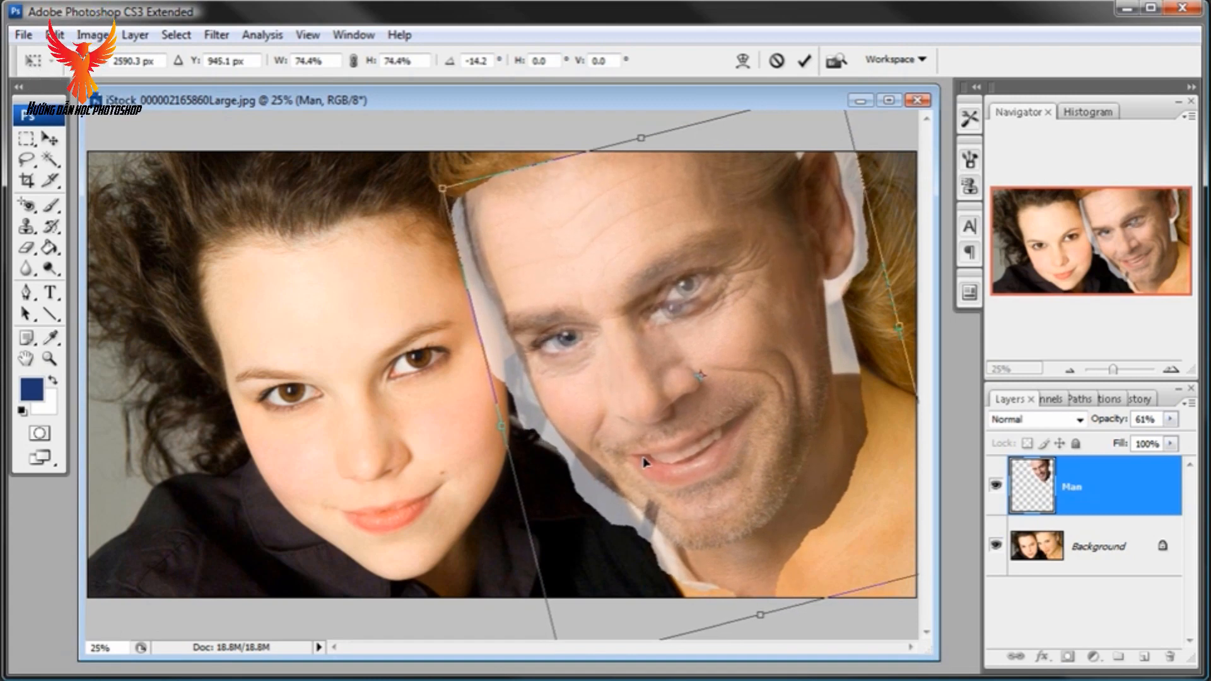
Step: Rotate the man's head to -13° and move it slightly down so his eyes line up with the blonde woman's
click(307, 35)
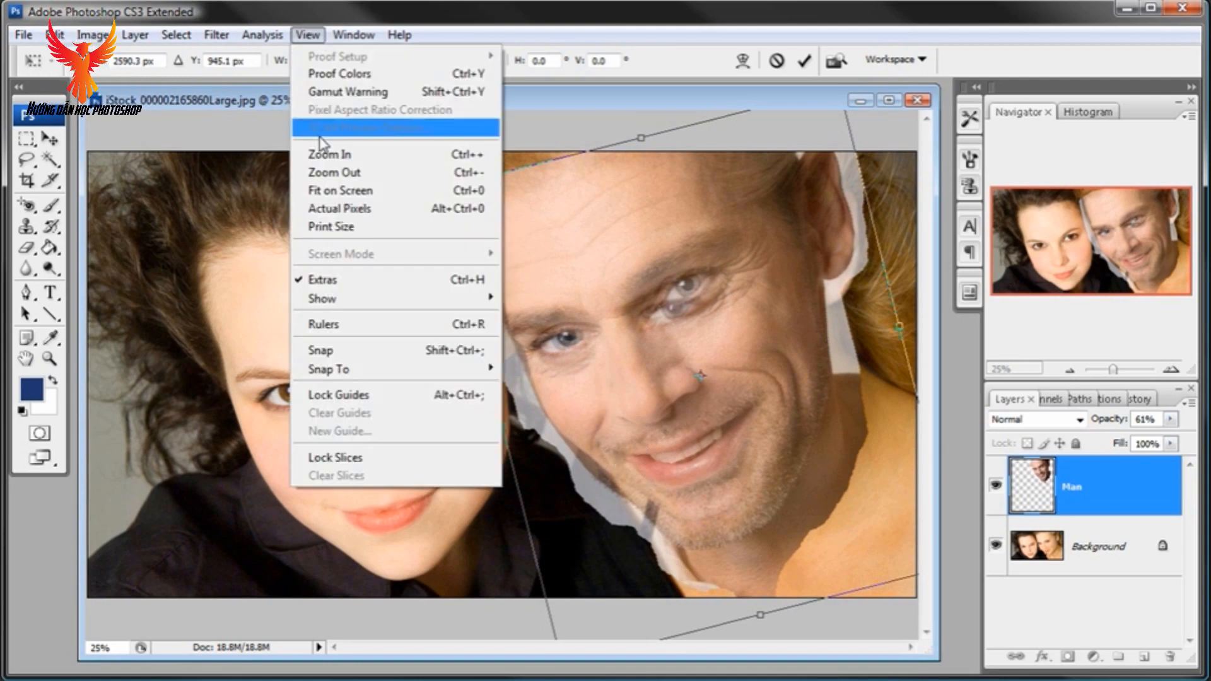
click(320, 150)
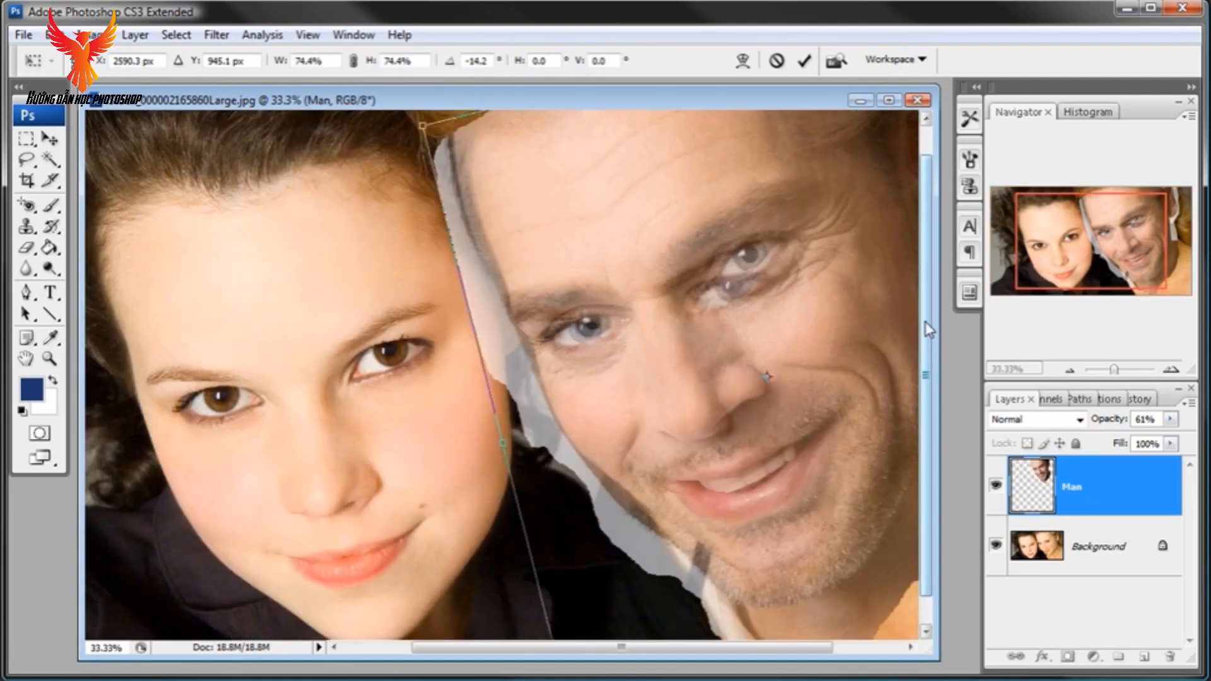
drag(925, 340, 925, 366)
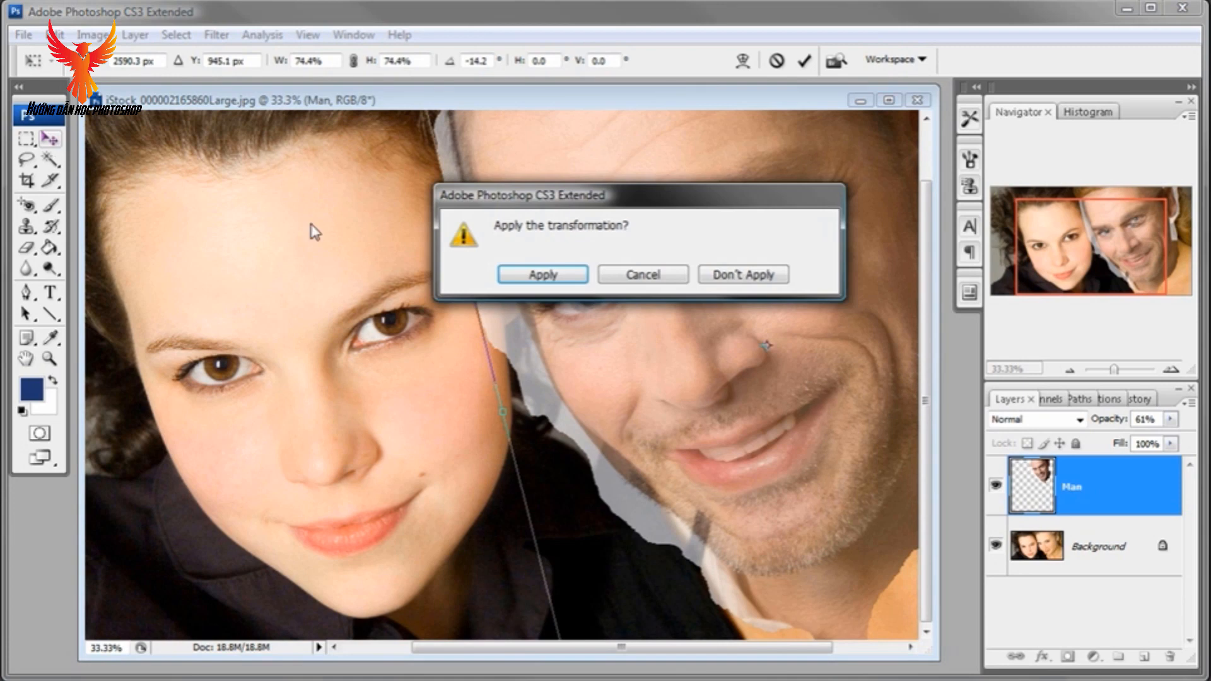
click(645, 275)
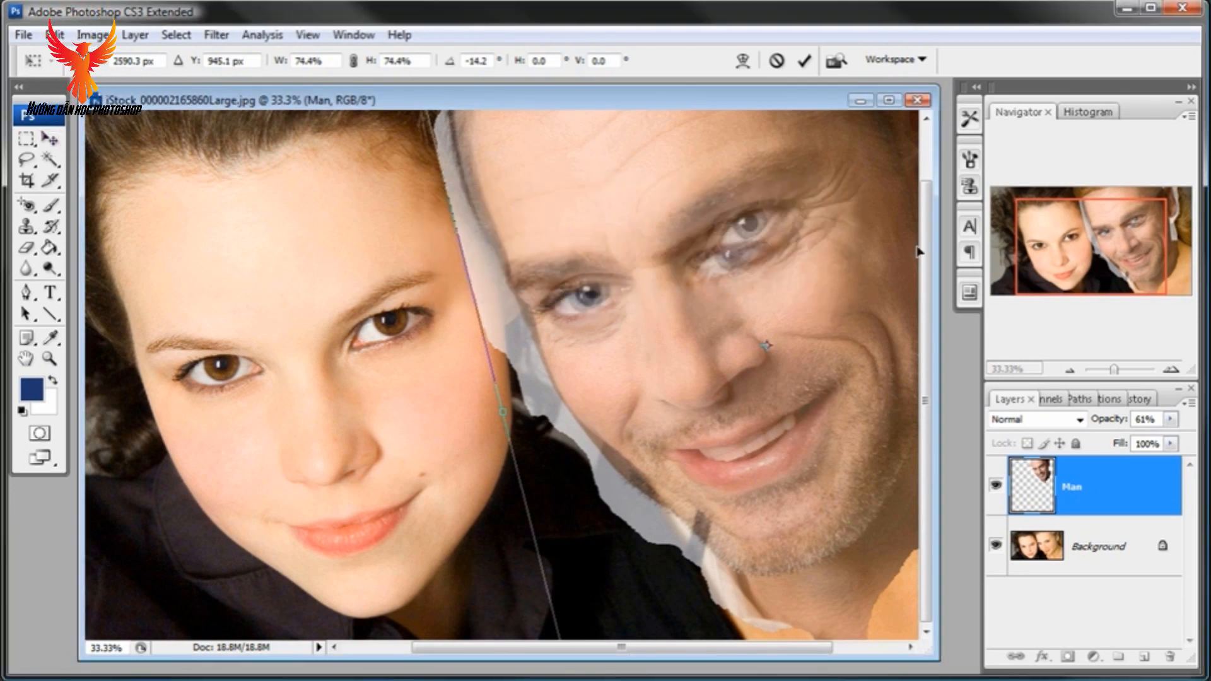
scroll(927, 262, up, 3)
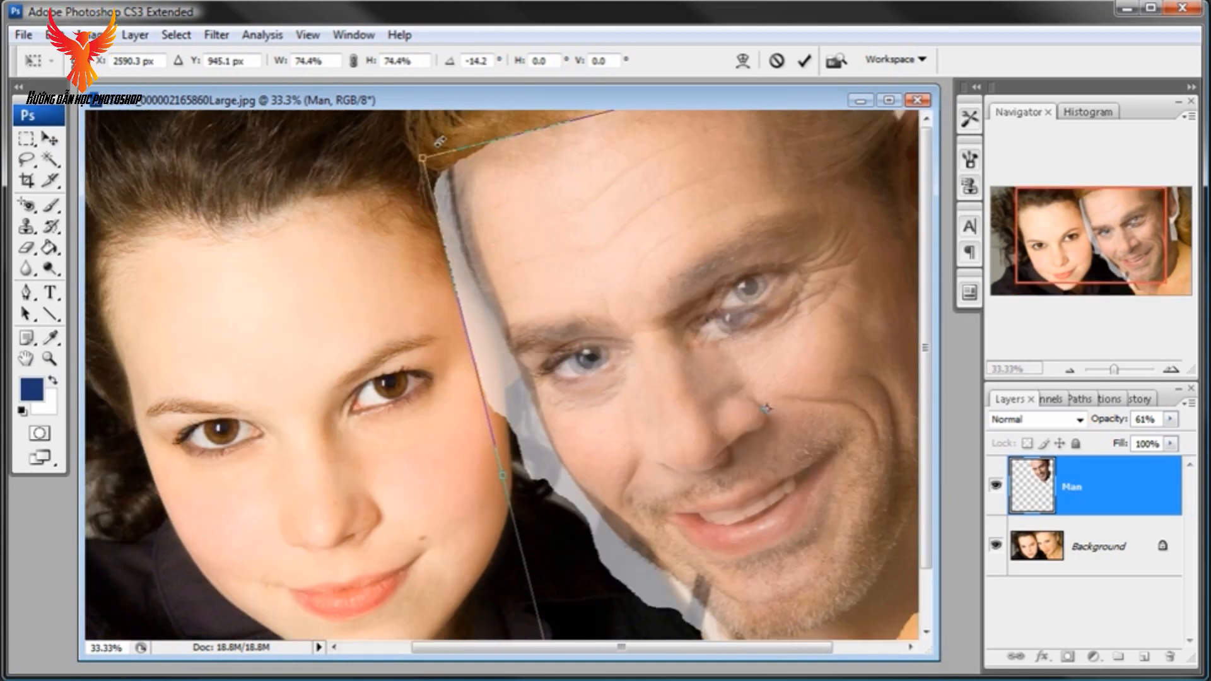
drag(416, 138, 418, 141)
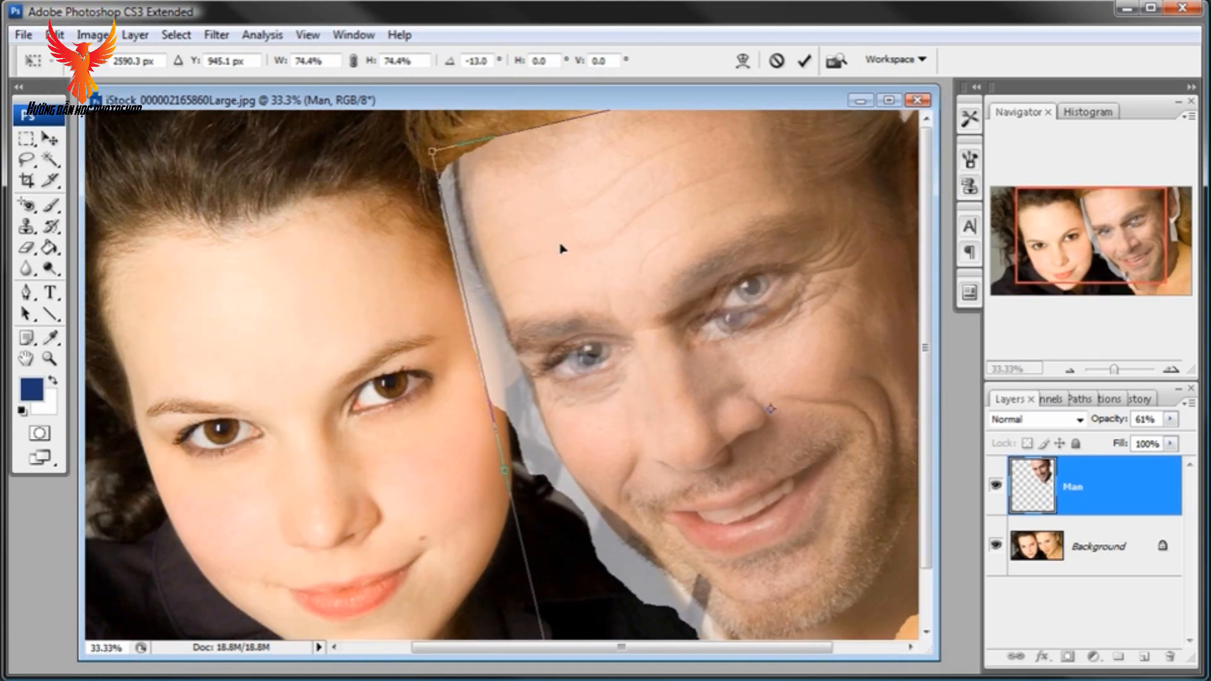
mouse_move(560, 248)
mouse_down()
mouse_move(602, 244)
mouse_move(564, 249)
mouse_move(560, 261)
mouse_up()
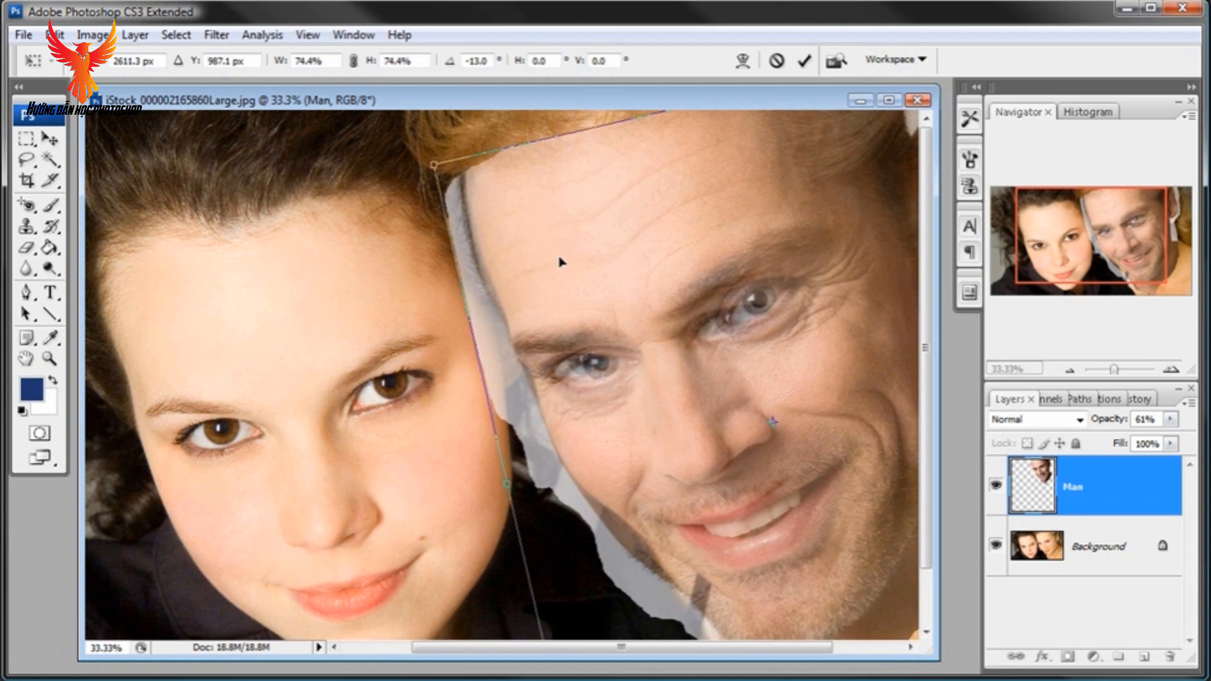
Step: Reduce the man's head proportionally to 71.5%, reposition it over the blonde woman's eyes and mouth, and apply the transformation
key(ctrl+minus)
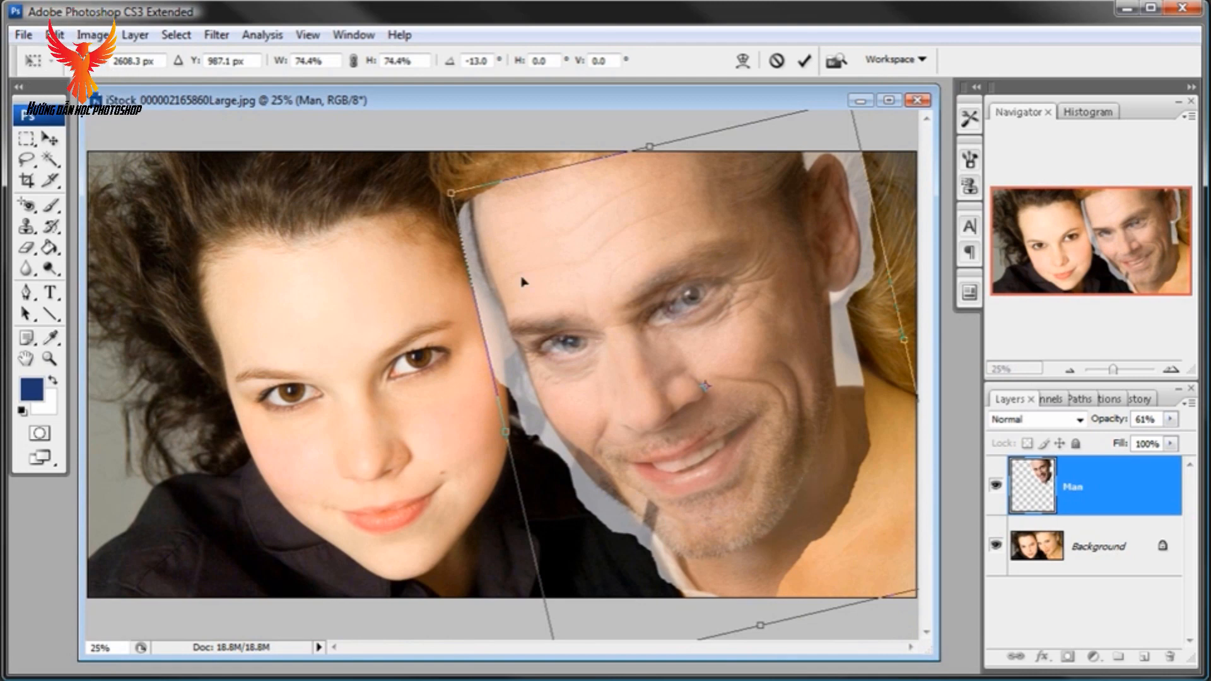
drag(451, 192, 462, 202)
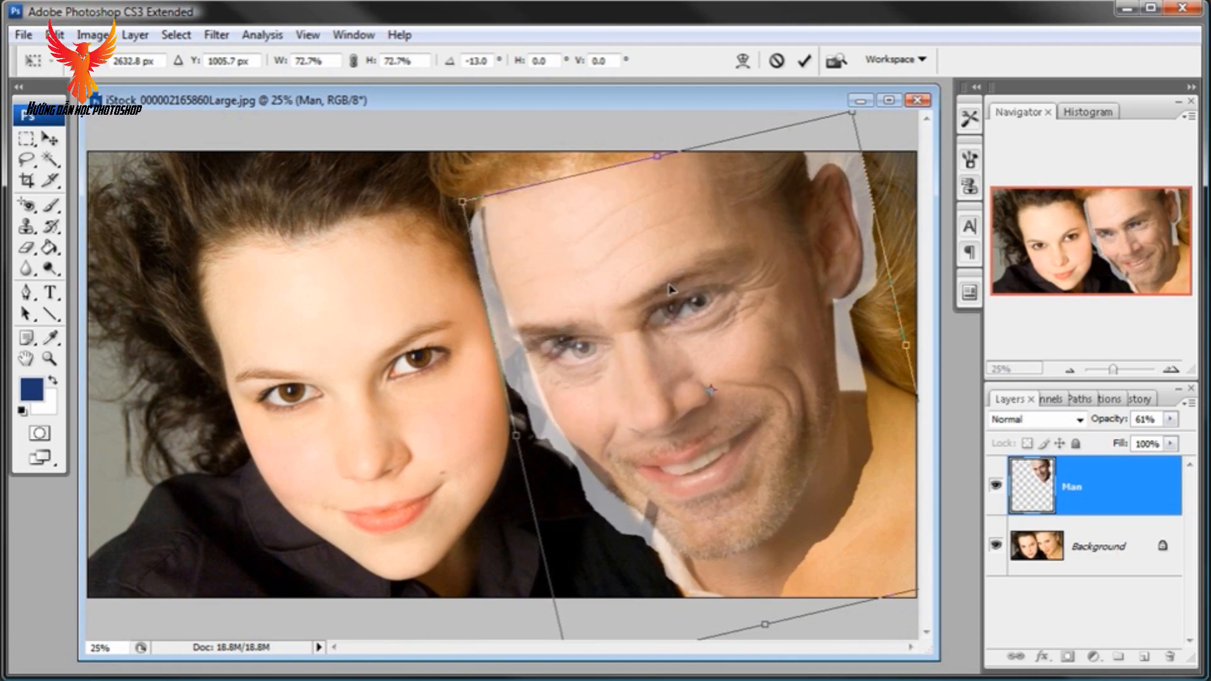
drag(679, 293, 674, 290)
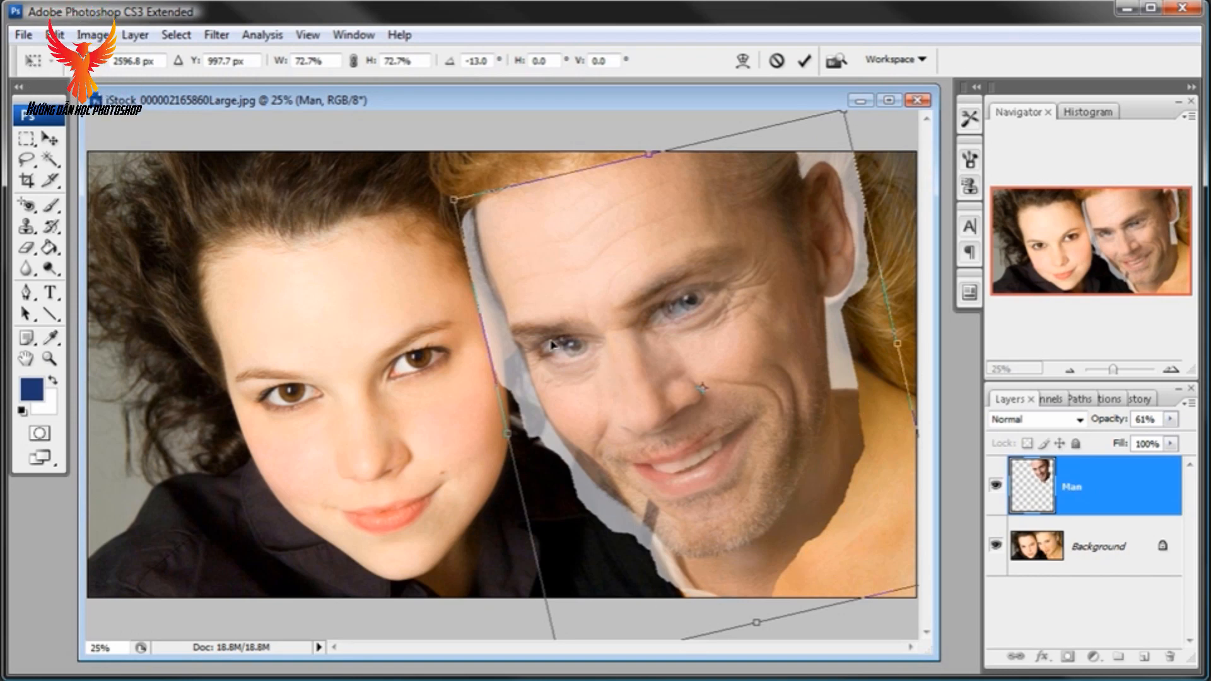
key(ctrl+z)
drag(598, 305, 601, 307)
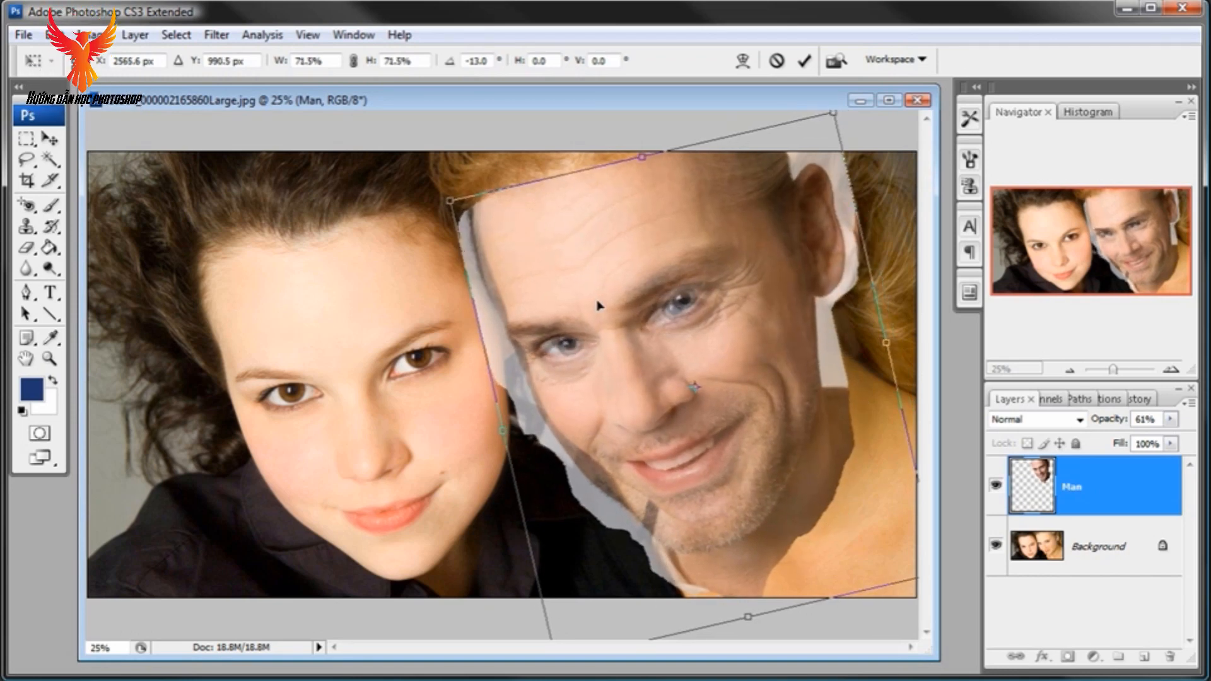
key(ctrl+z)
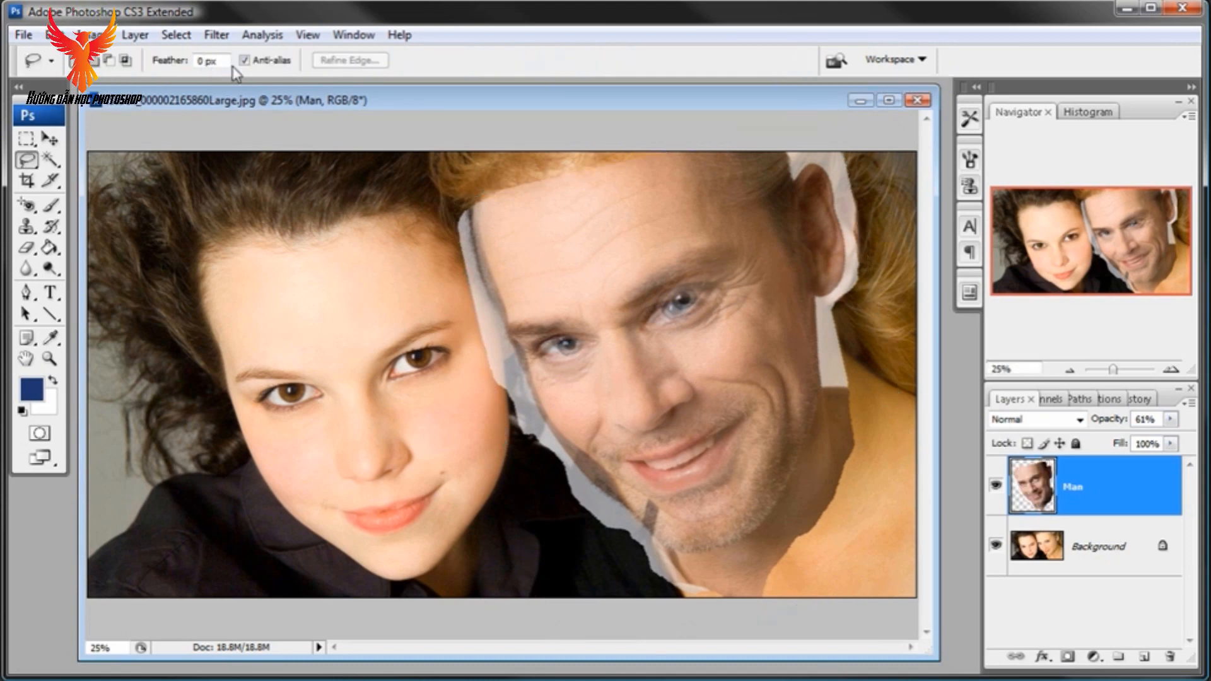
Step: Compare the two faces with the Man layer at 32% opacity and set the layer's opacity to 100%
click(1171, 420)
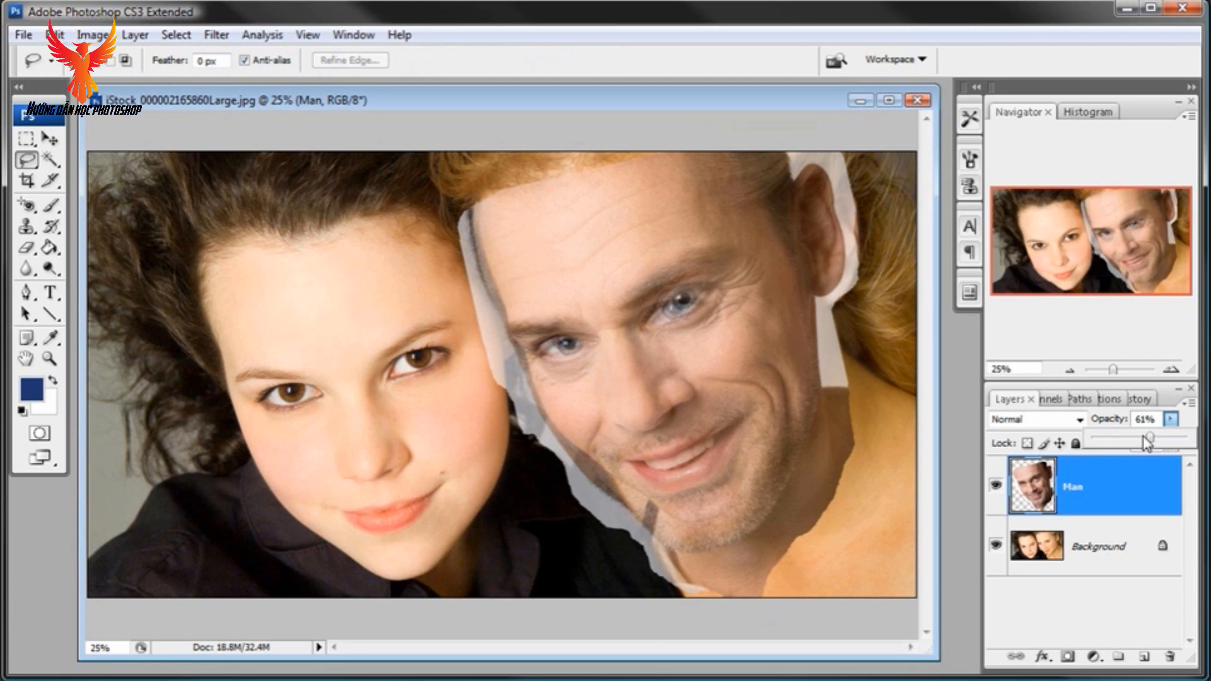
drag(1157, 447, 1202, 445)
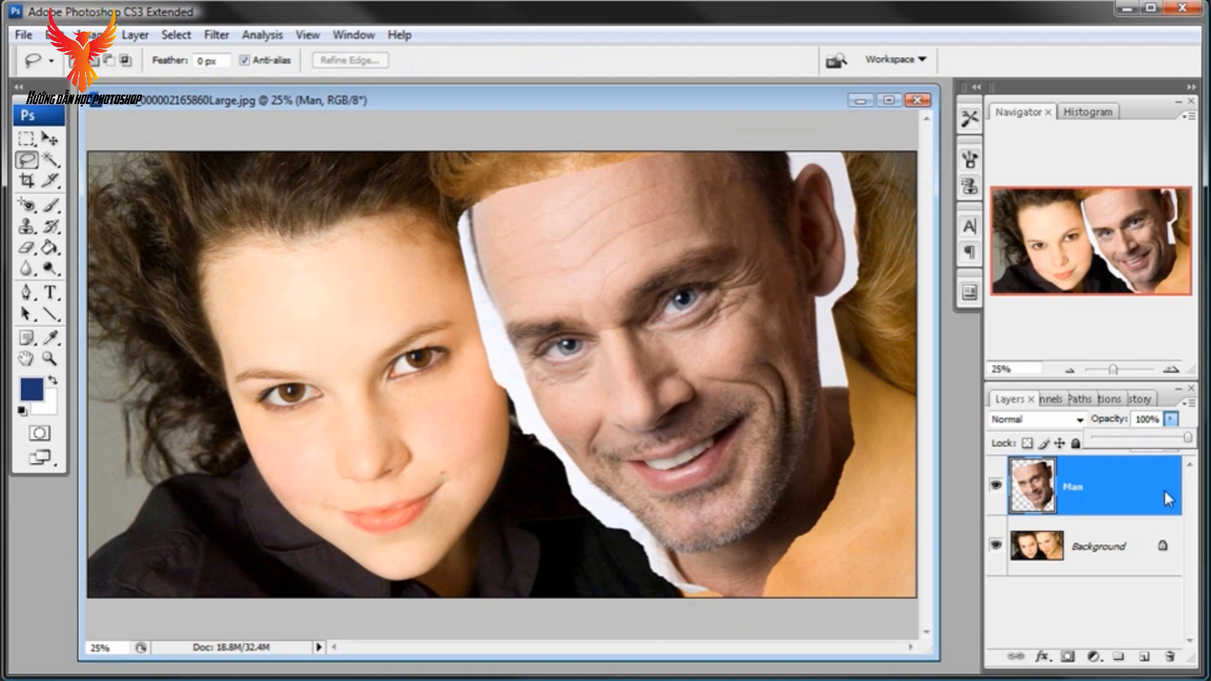
click(1083, 440)
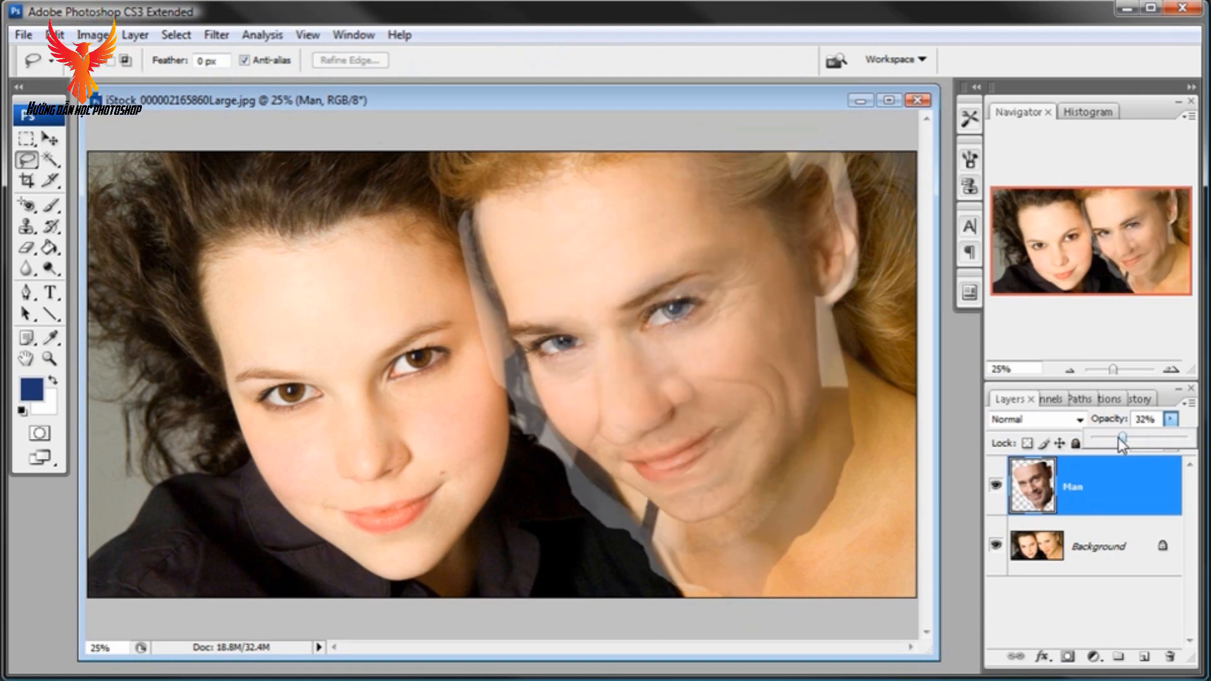
drag(1125, 445, 1198, 447)
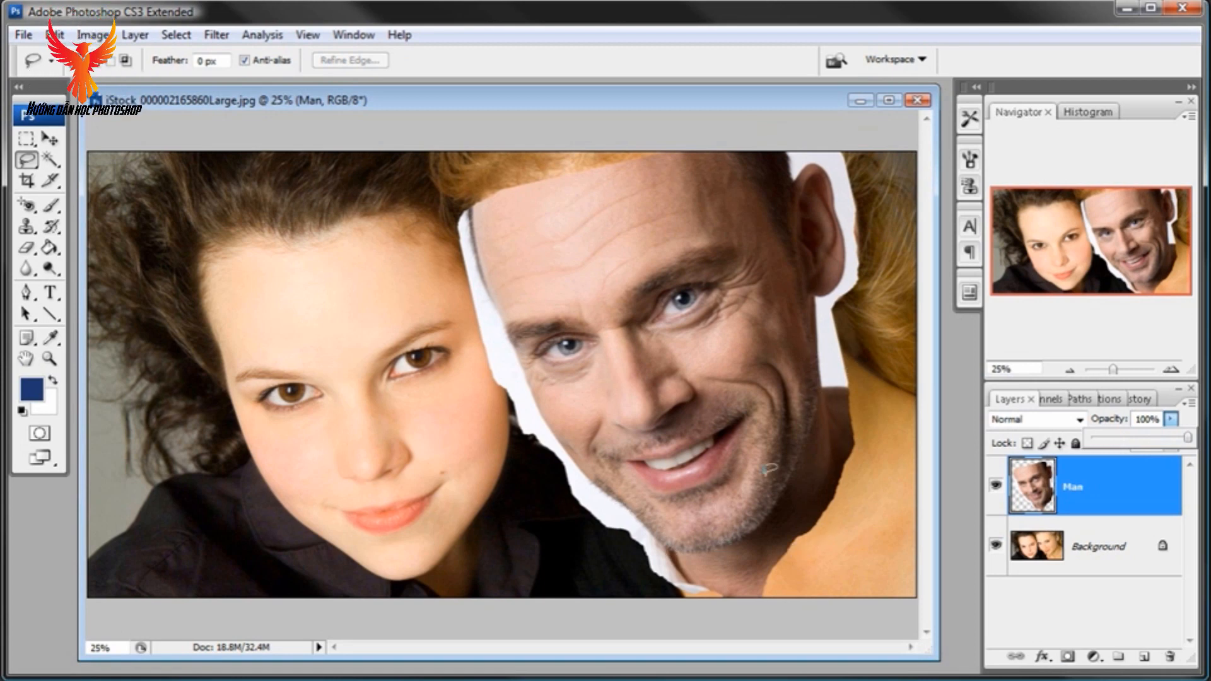
click(995, 488)
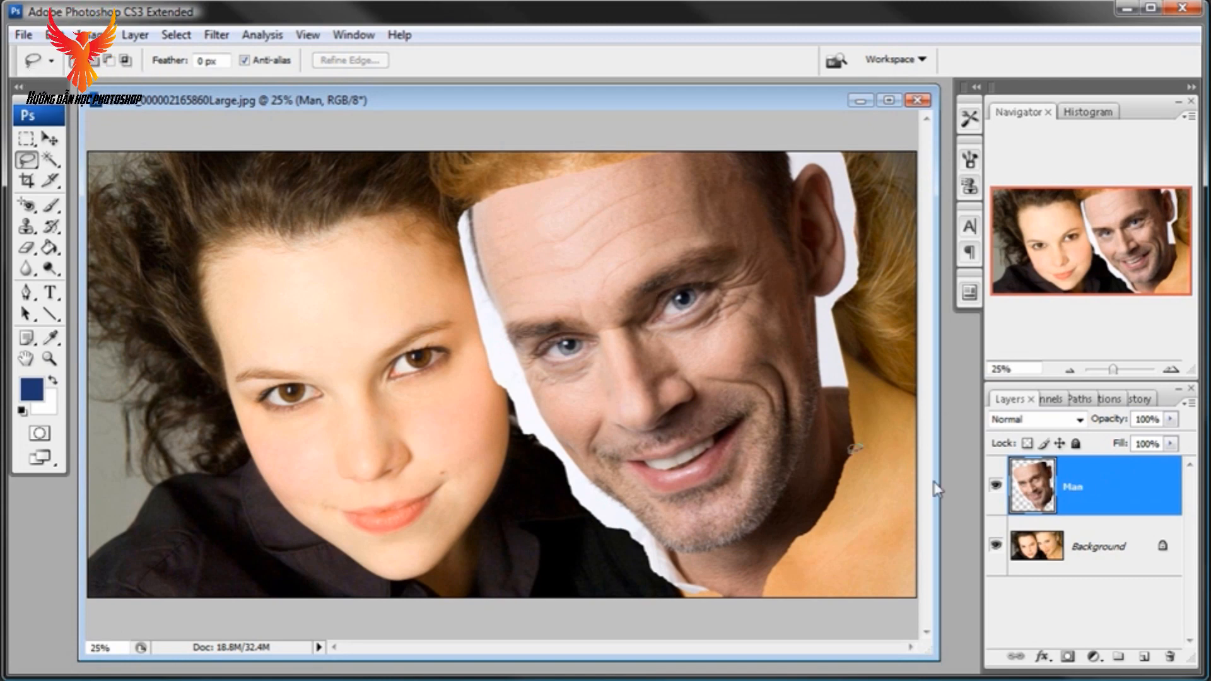
Step: Add a layer mask to the Man layer and set up a black brush with 432 px diameter and 0% hardness
click(1067, 657)
click(51, 208)
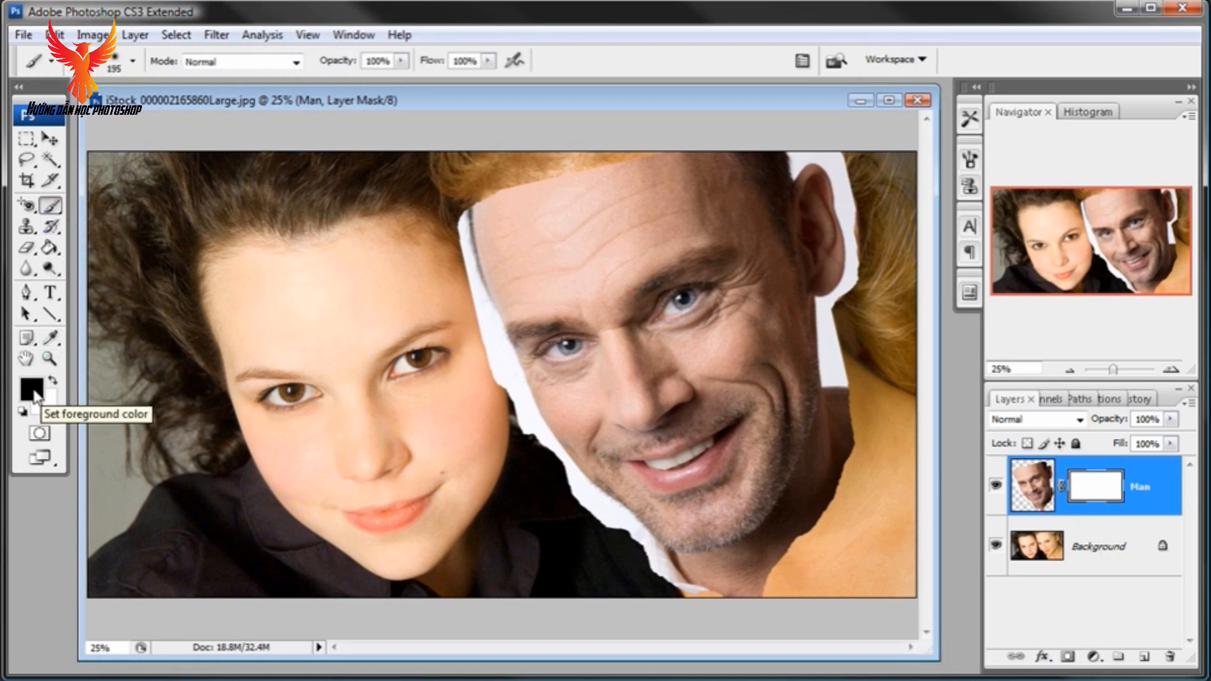
right_click(474, 306)
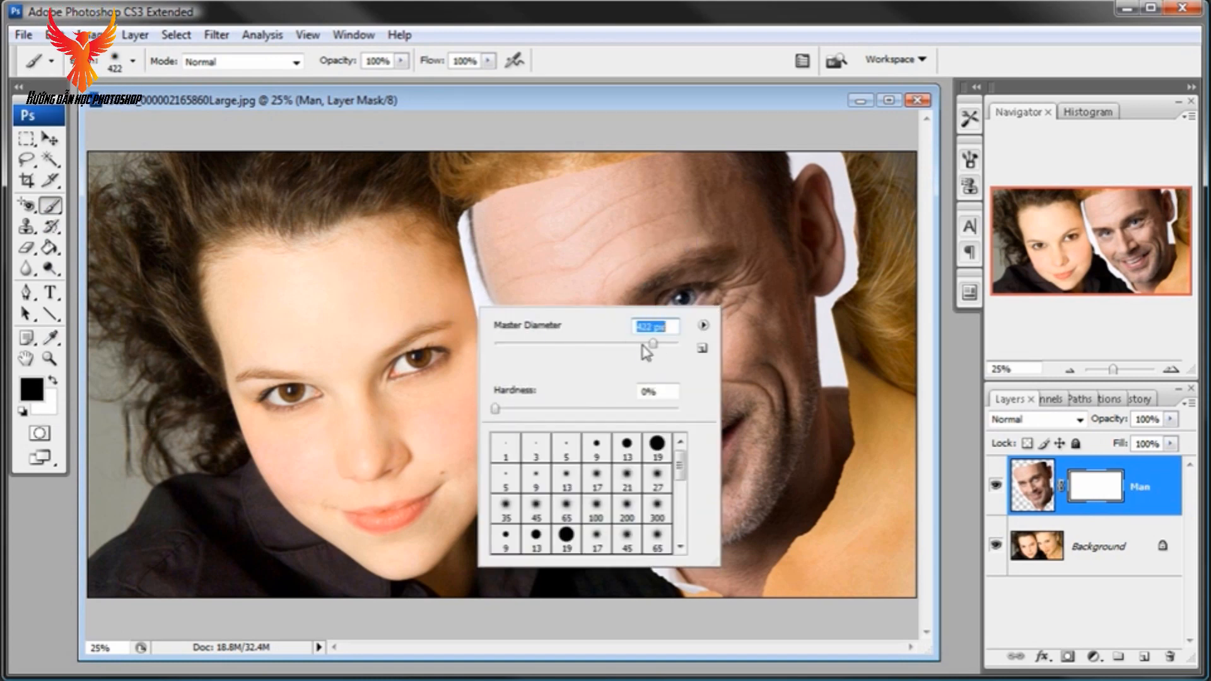
drag(652, 344, 640, 344)
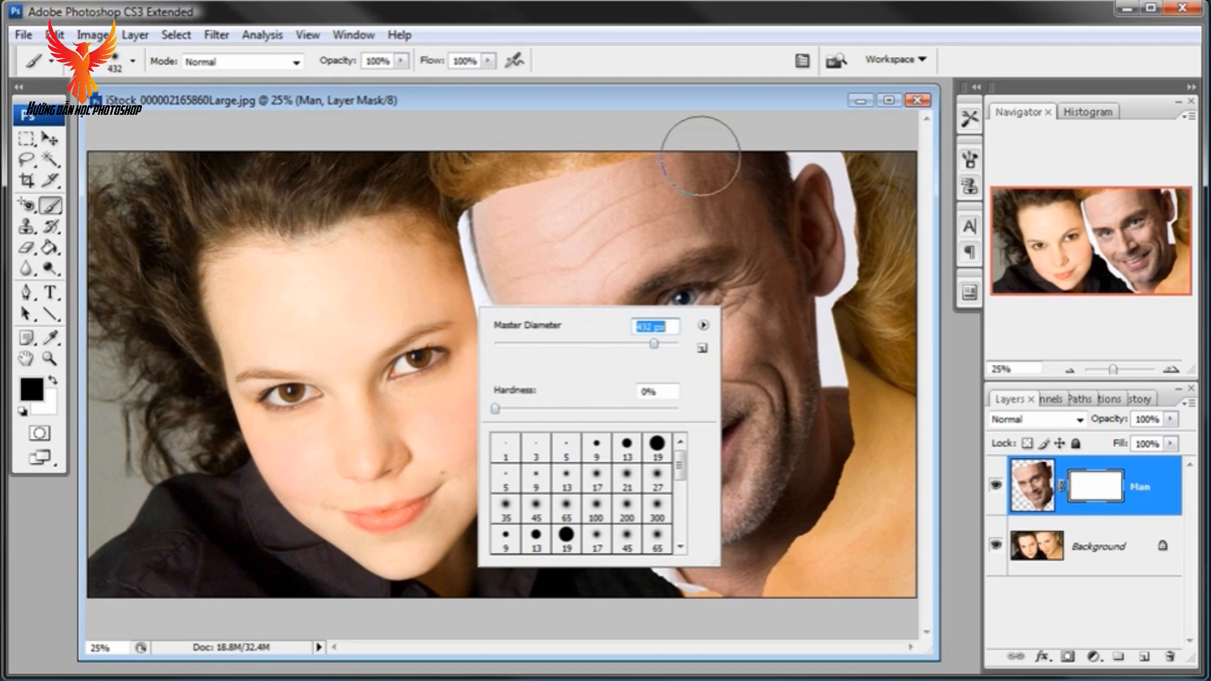
key(Return)
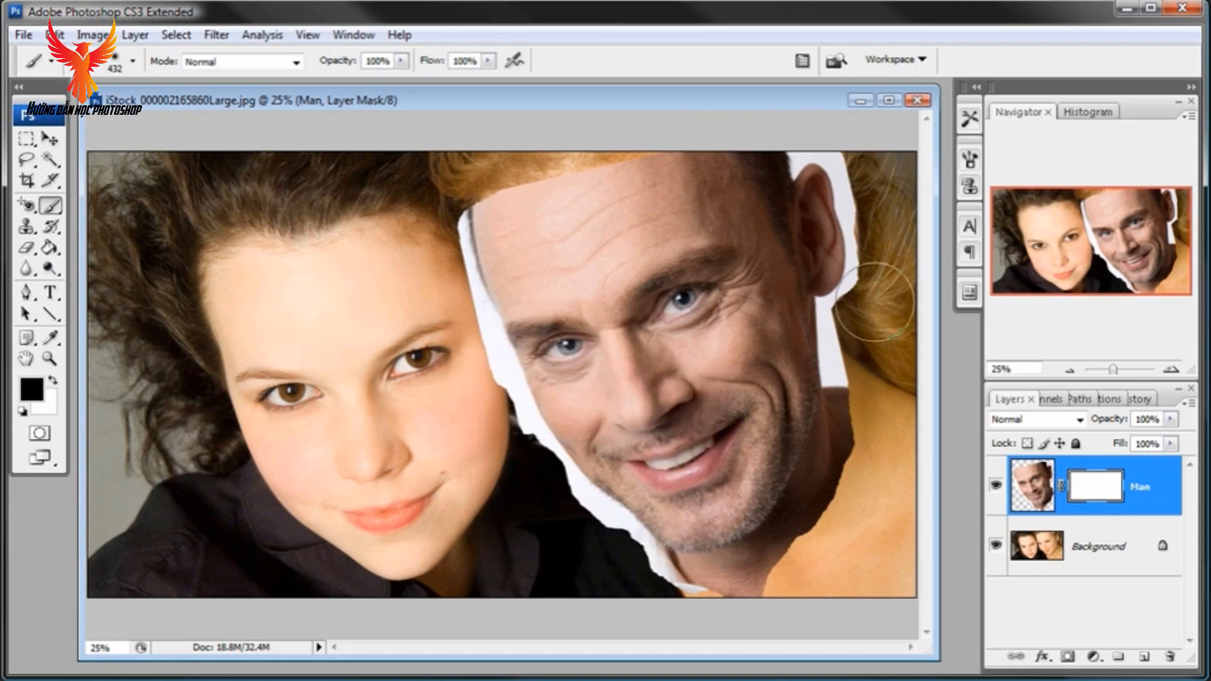
Step: Reduce the brush diameter to 288 px and paint a first black dab on the mask beside the man's neck
right_click(874, 301)
drag(823, 339, 800, 339)
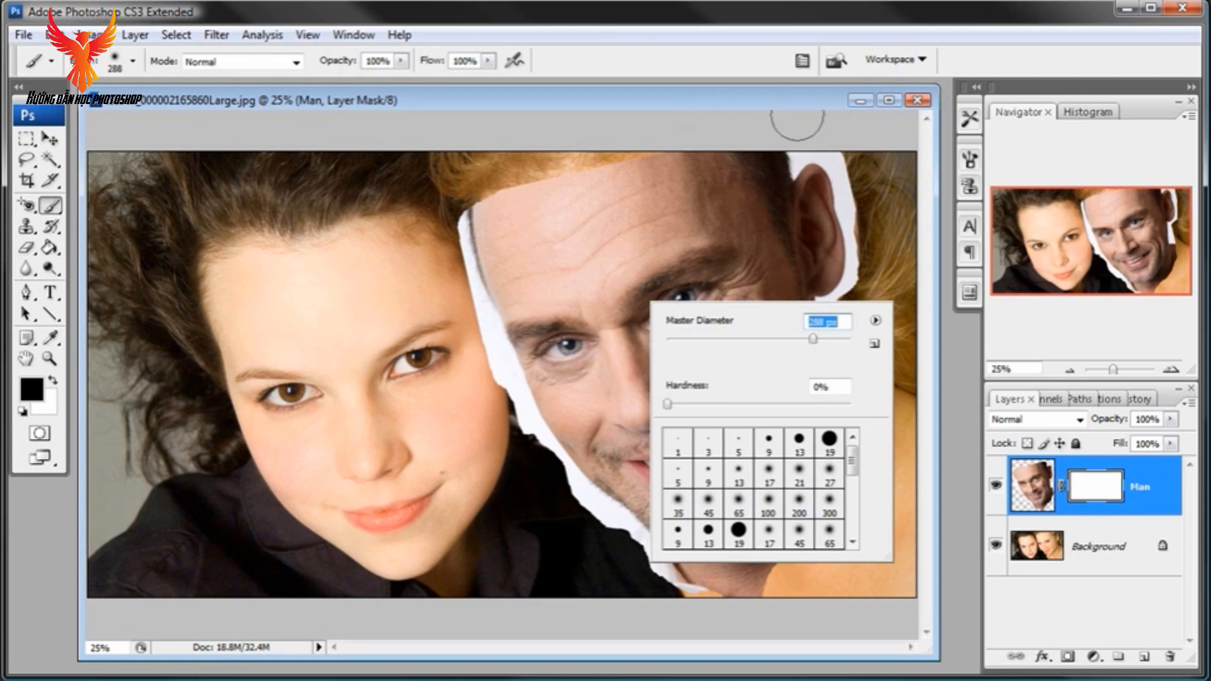
key(Return)
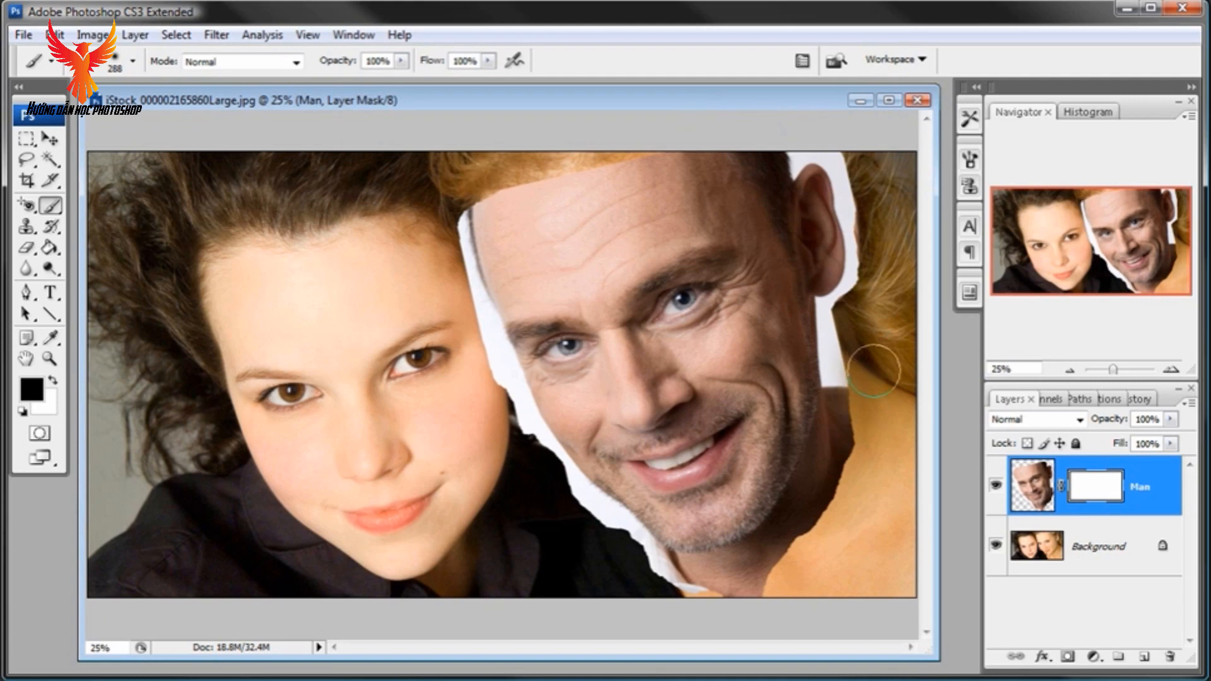
click(873, 371)
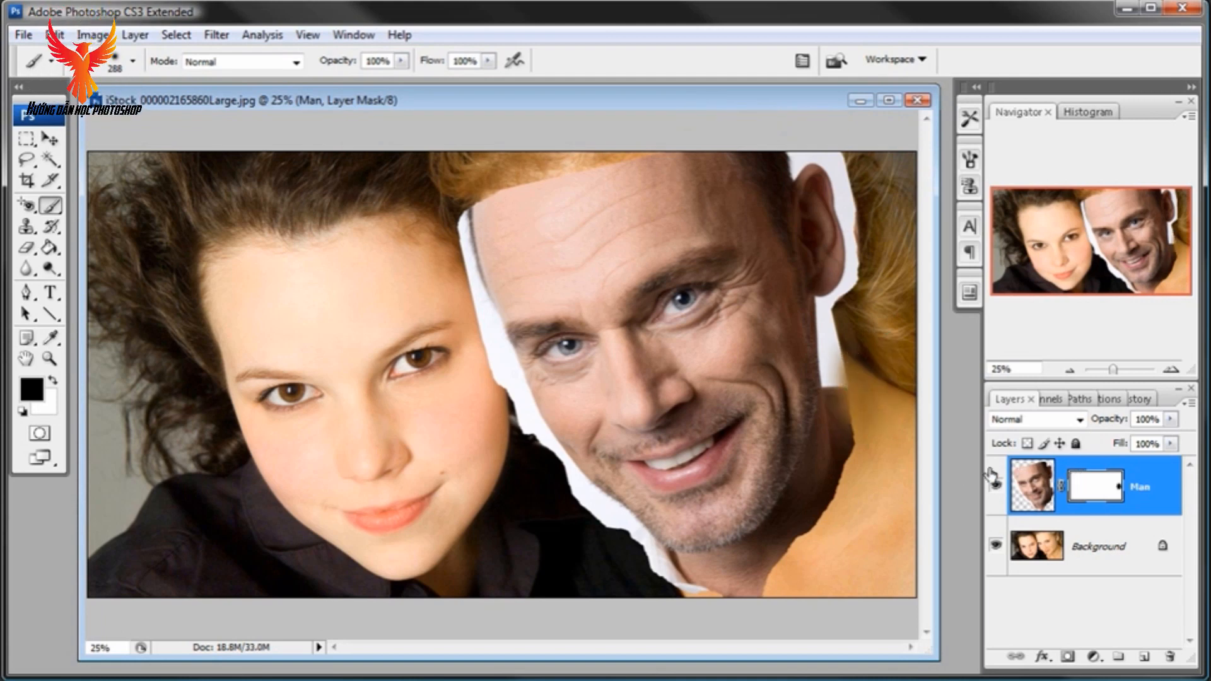
Step: Widen the palette column and set the layer thumbnails to the largest size
drag(982, 468, 969, 468)
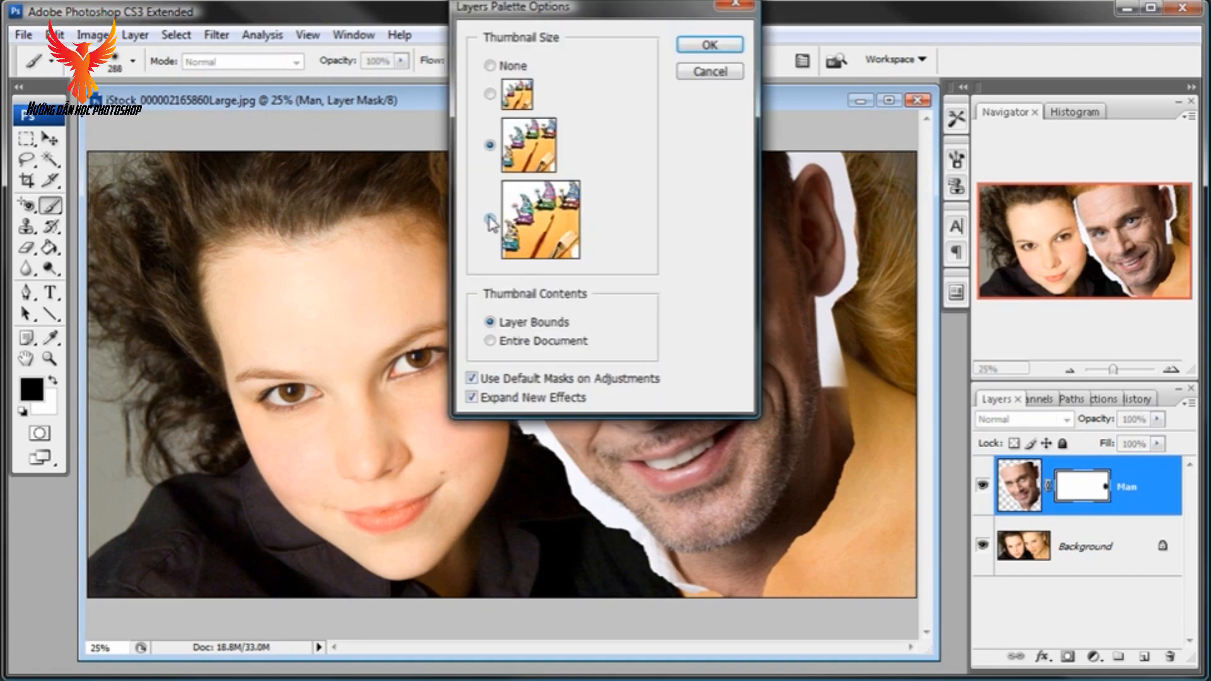
click(491, 222)
click(710, 45)
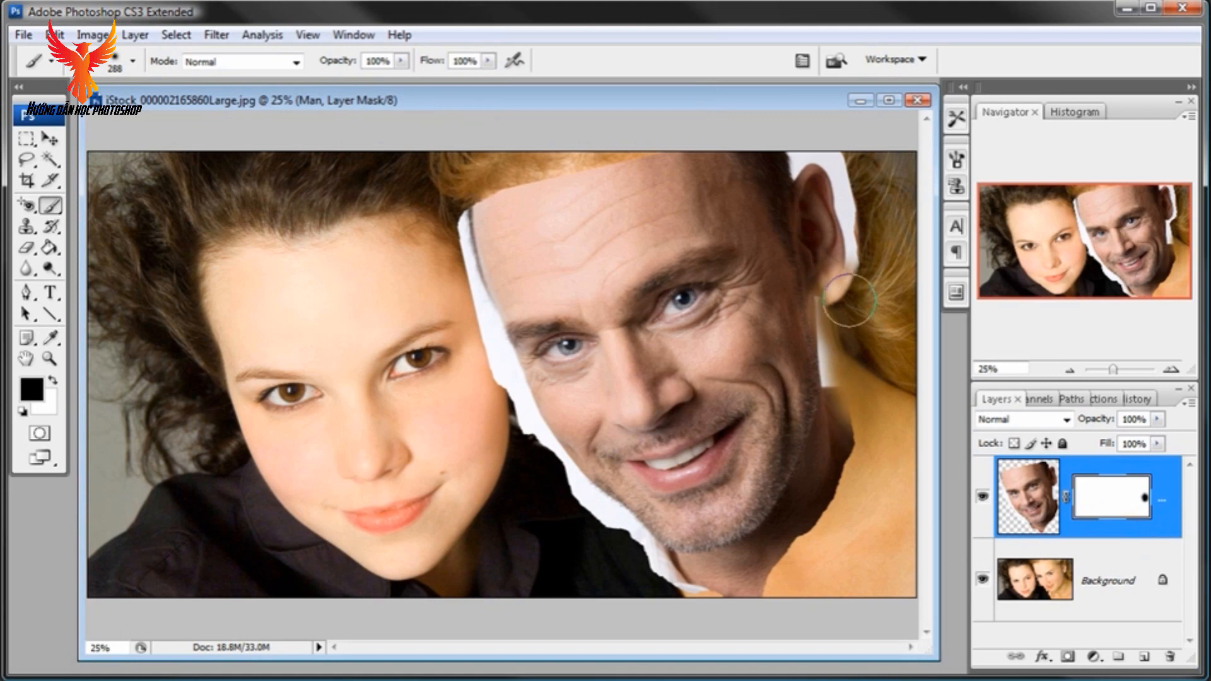
Step: Paint black on the mask over the man's ear and the white fringe beside his neck to reveal the woman's ear and hair
drag(848, 299, 848, 375)
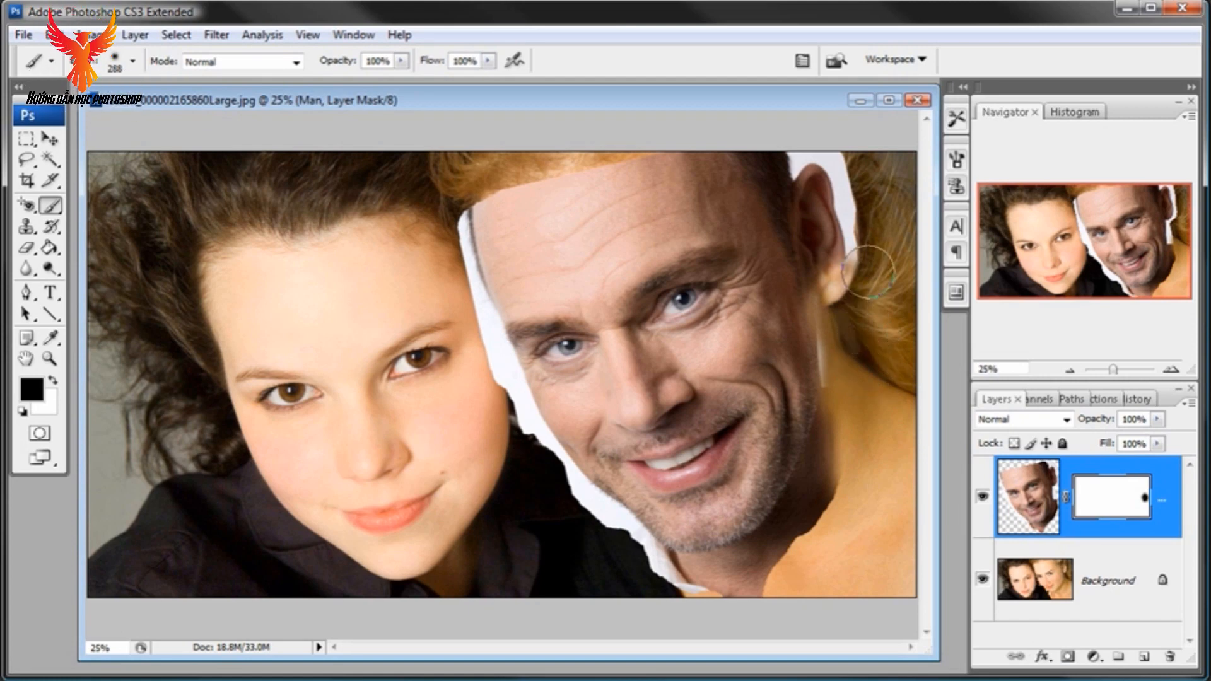
mouse_move(864, 327)
mouse_down()
mouse_move(848, 186)
mouse_move(828, 198)
mouse_move(792, 149)
mouse_move(853, 226)
mouse_move(838, 188)
mouse_up()
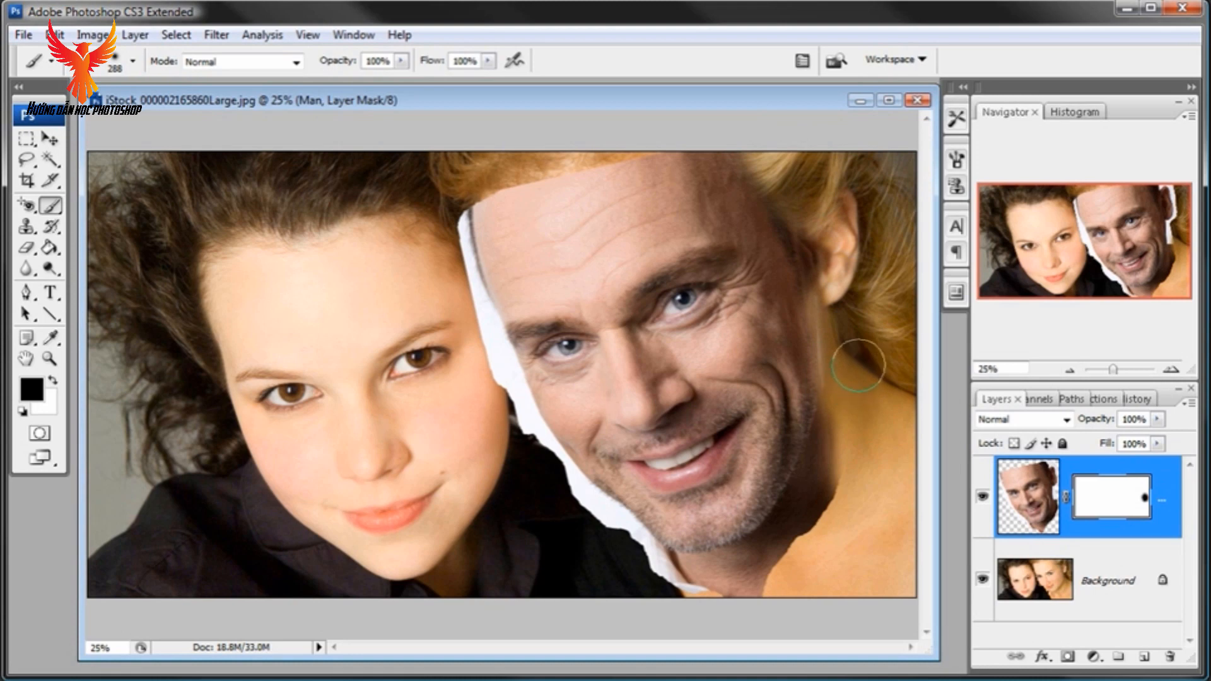
Step: Enlarge the brush to 569 px and mask out the top of the man's forehead and the upper white edge between the heads
right_click(858, 365)
drag(1050, 390, 1066, 387)
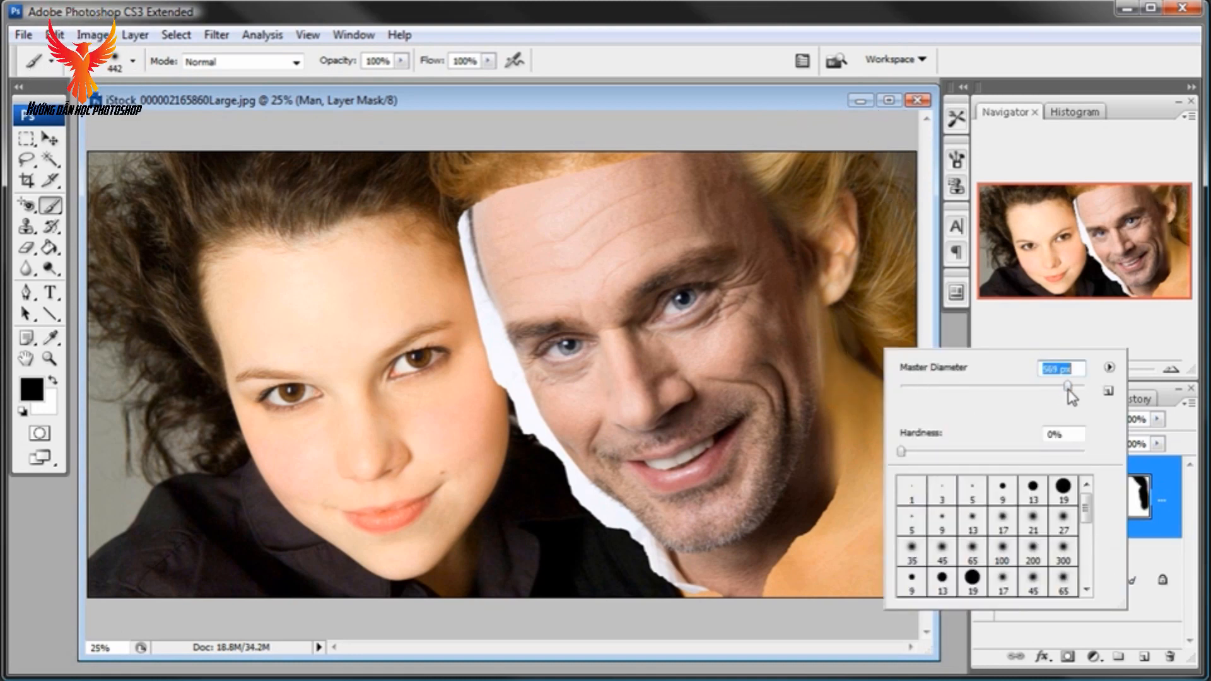
click(819, 123)
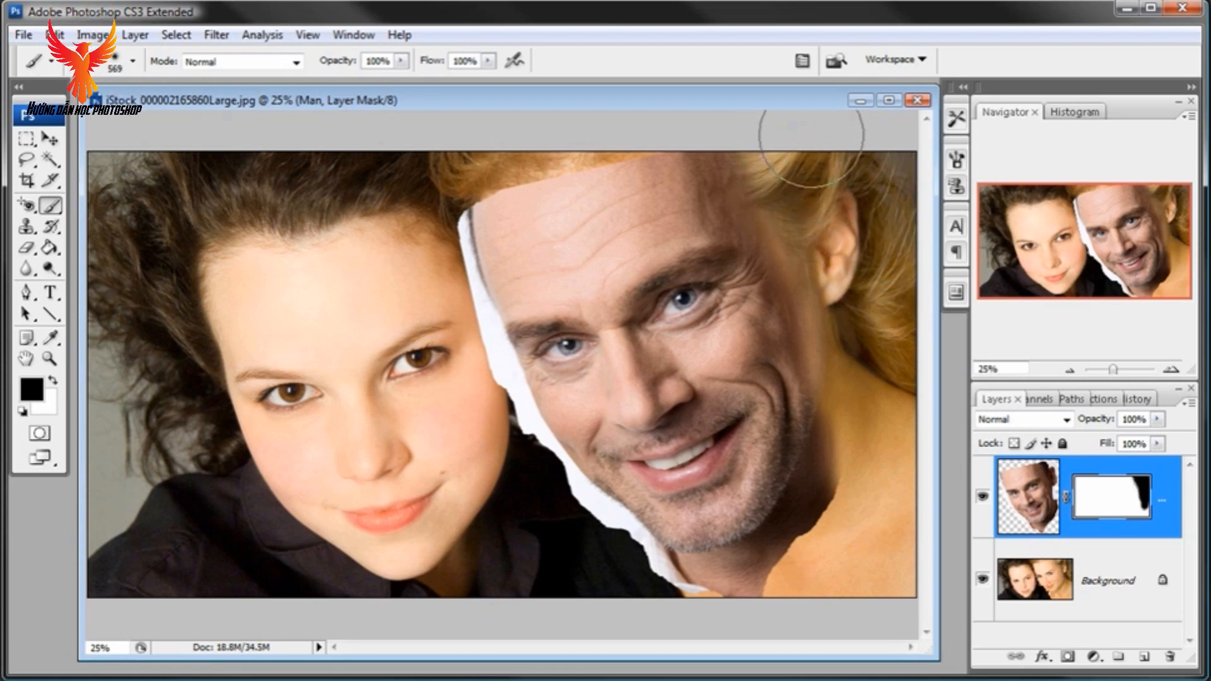
click(1072, 371)
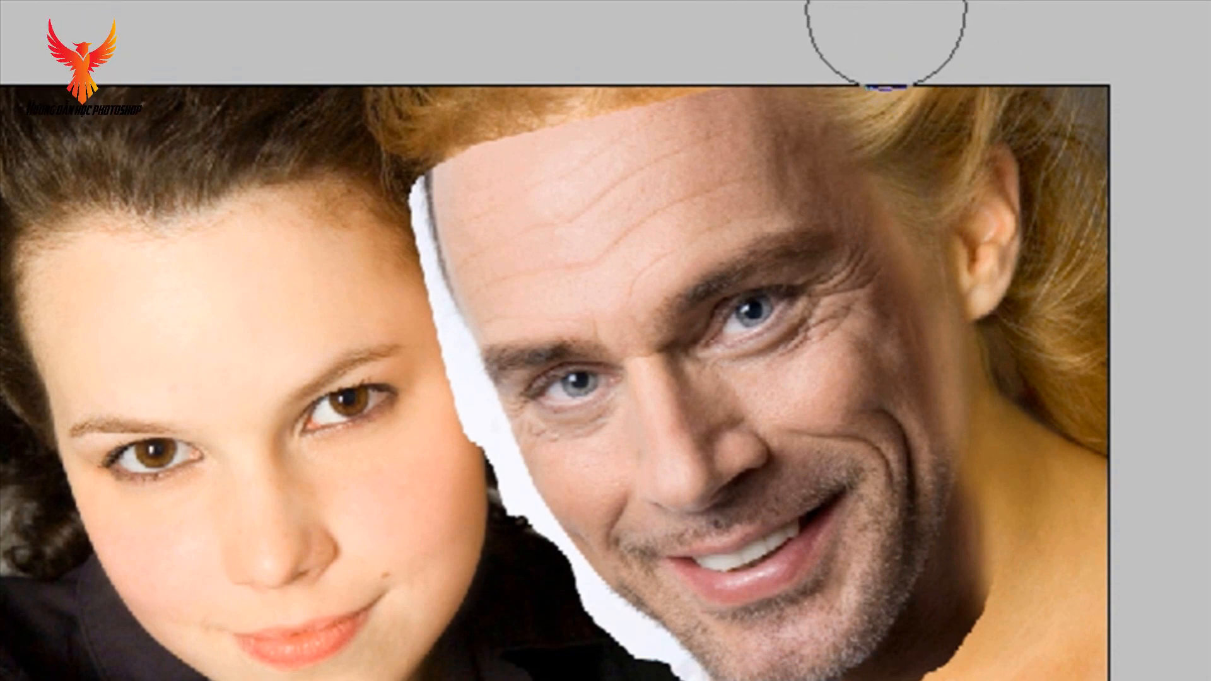
mouse_move(811, 92)
mouse_down()
mouse_move(780, 79)
mouse_move(782, 128)
mouse_move(820, 138)
mouse_move(730, 110)
mouse_move(933, 104)
mouse_up()
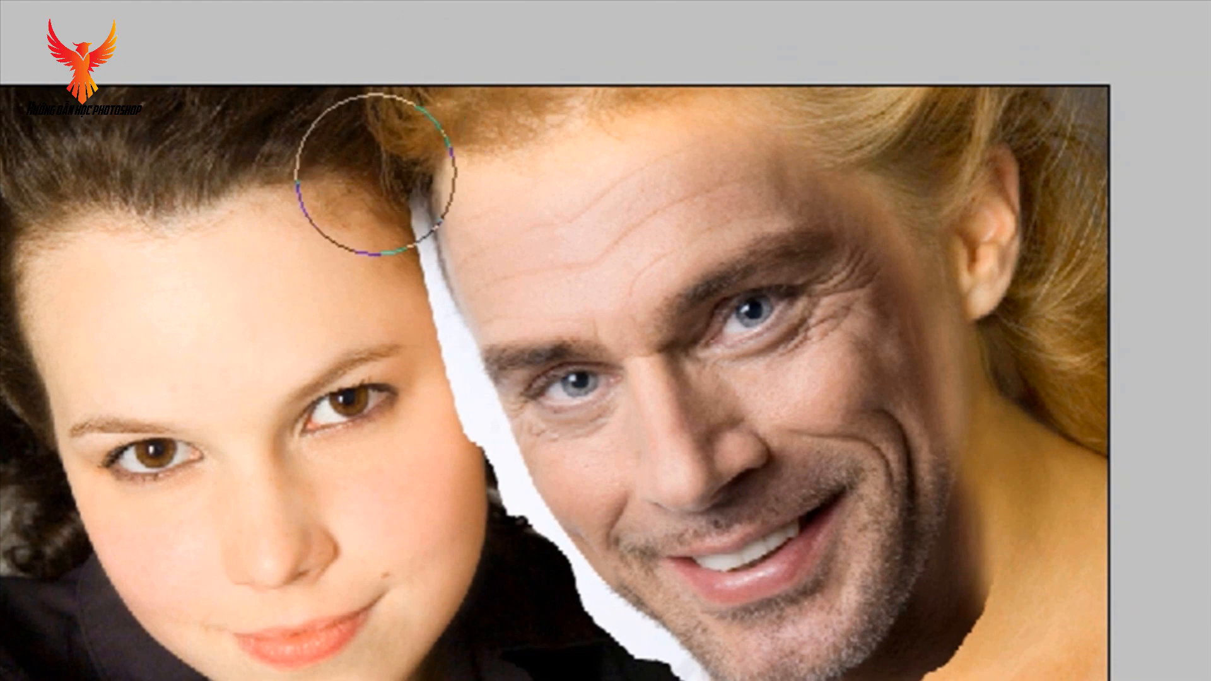
mouse_move(375, 173)
mouse_down()
mouse_move(351, 189)
mouse_move(365, 248)
mouse_move(356, 285)
mouse_up()
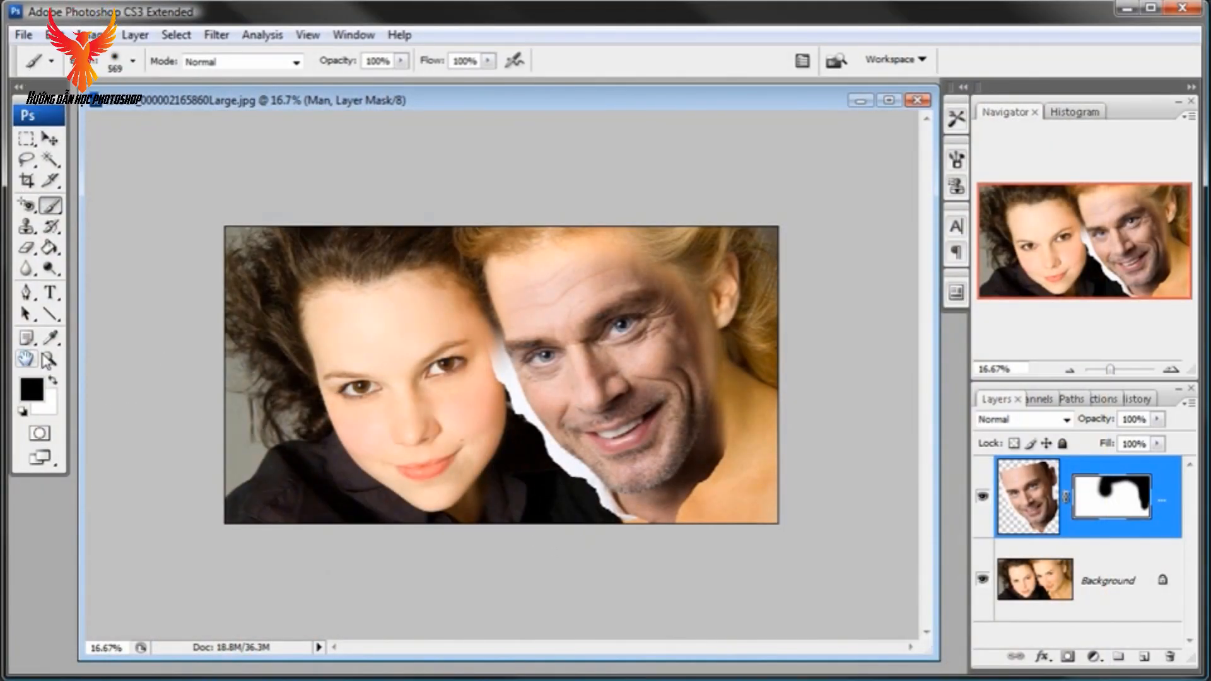
Step: Reduce the brush diameter to 319 px and mask out the man's neck edge over the blonde woman's shoulder
key(z)
click(593, 409)
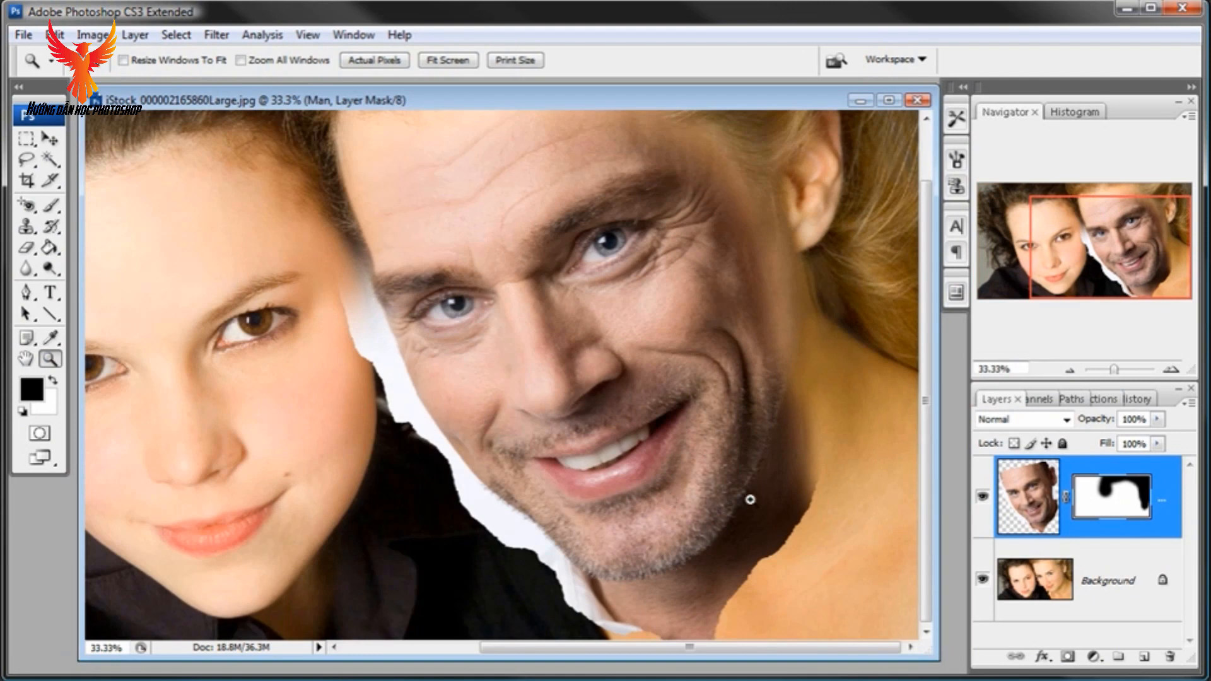
key(b)
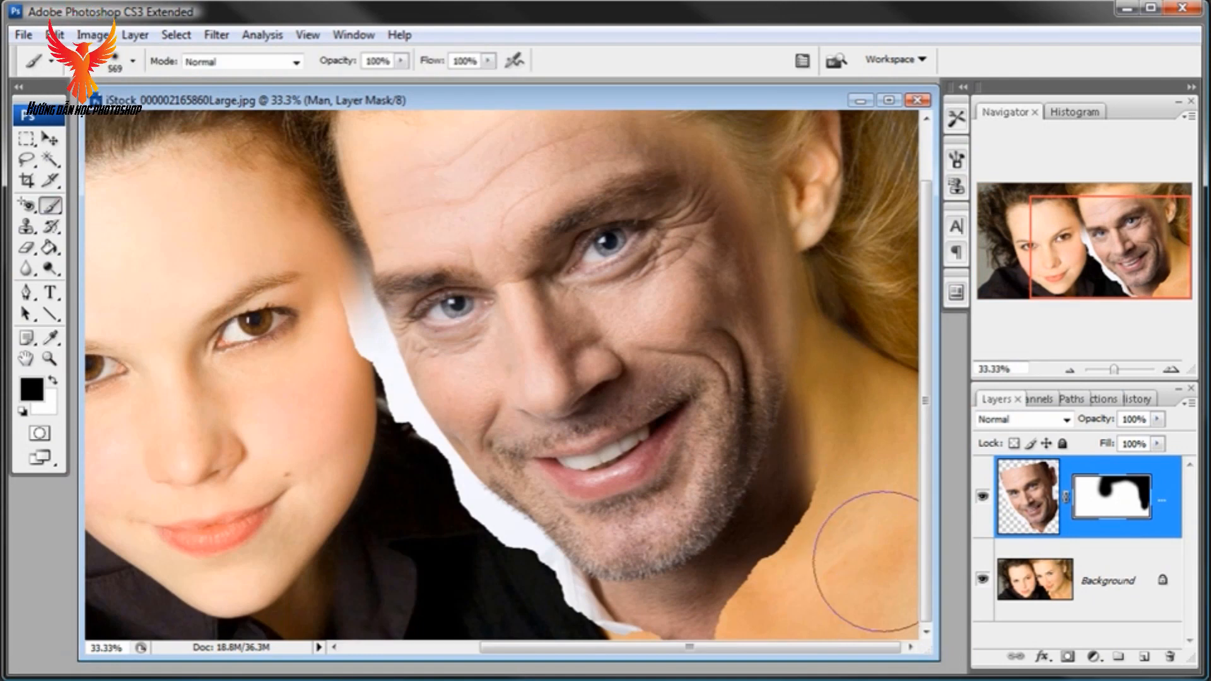
right_click(843, 514)
double_click(1021, 534)
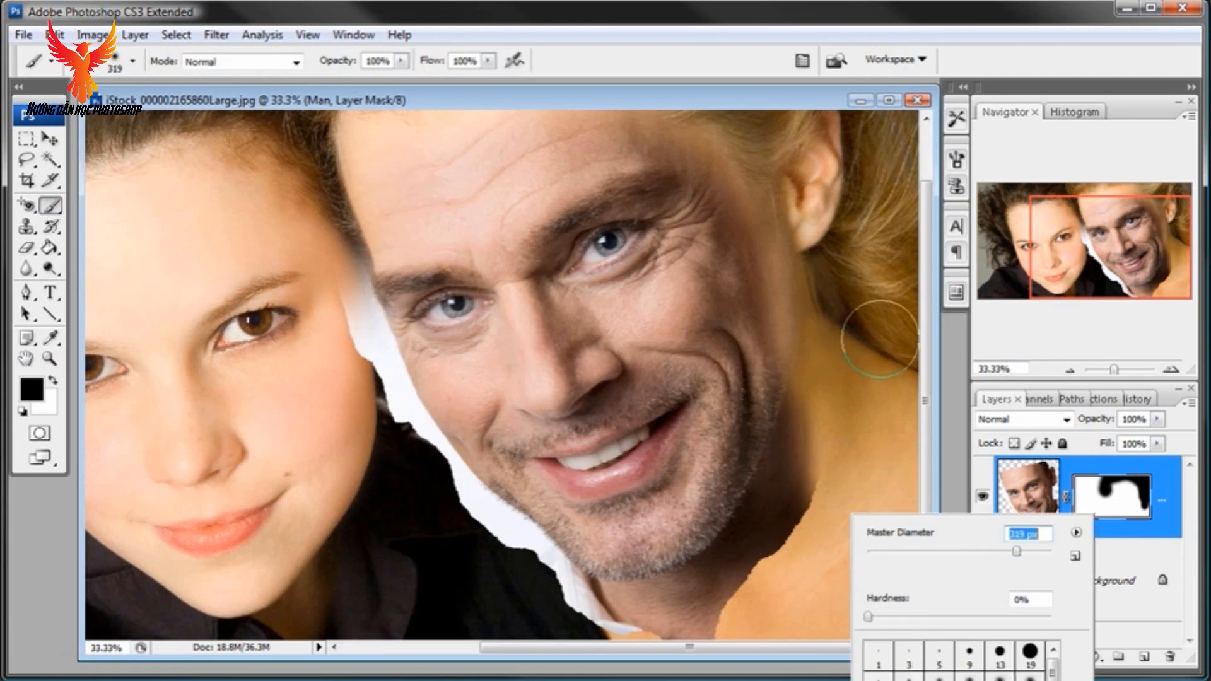
text(319)
key(Return)
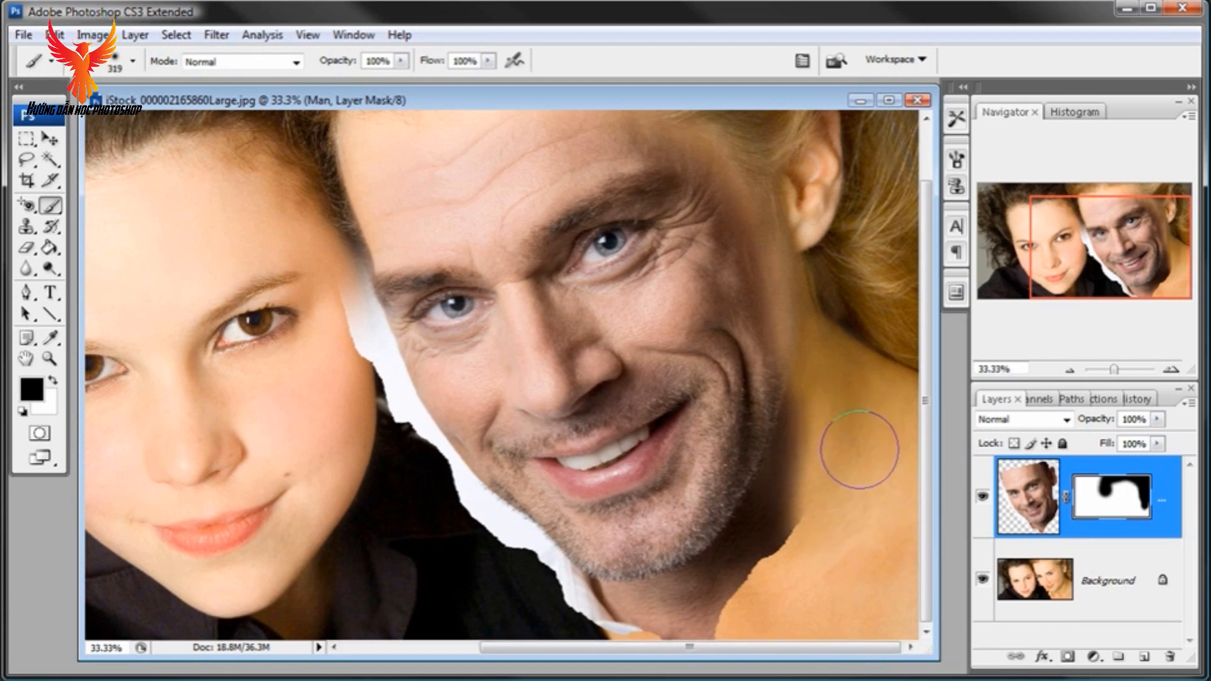
mouse_move(820, 575)
mouse_down()
mouse_move(827, 549)
mouse_move(787, 606)
mouse_move(830, 551)
mouse_move(823, 559)
mouse_move(854, 460)
mouse_move(820, 509)
mouse_move(844, 418)
mouse_move(853, 549)
mouse_move(766, 615)
mouse_up()
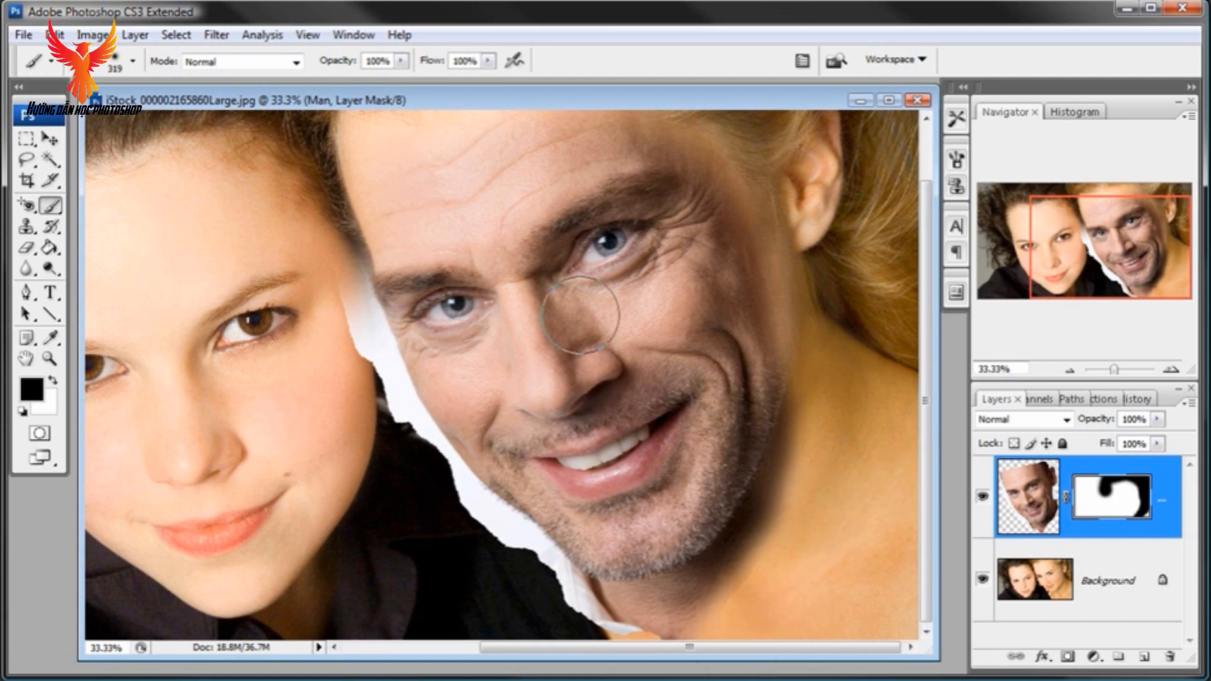
Step: Paint black on the mask over the white collar and neck remnants below the man's chin to reveal the black shirt and shoulder
click(317, 37)
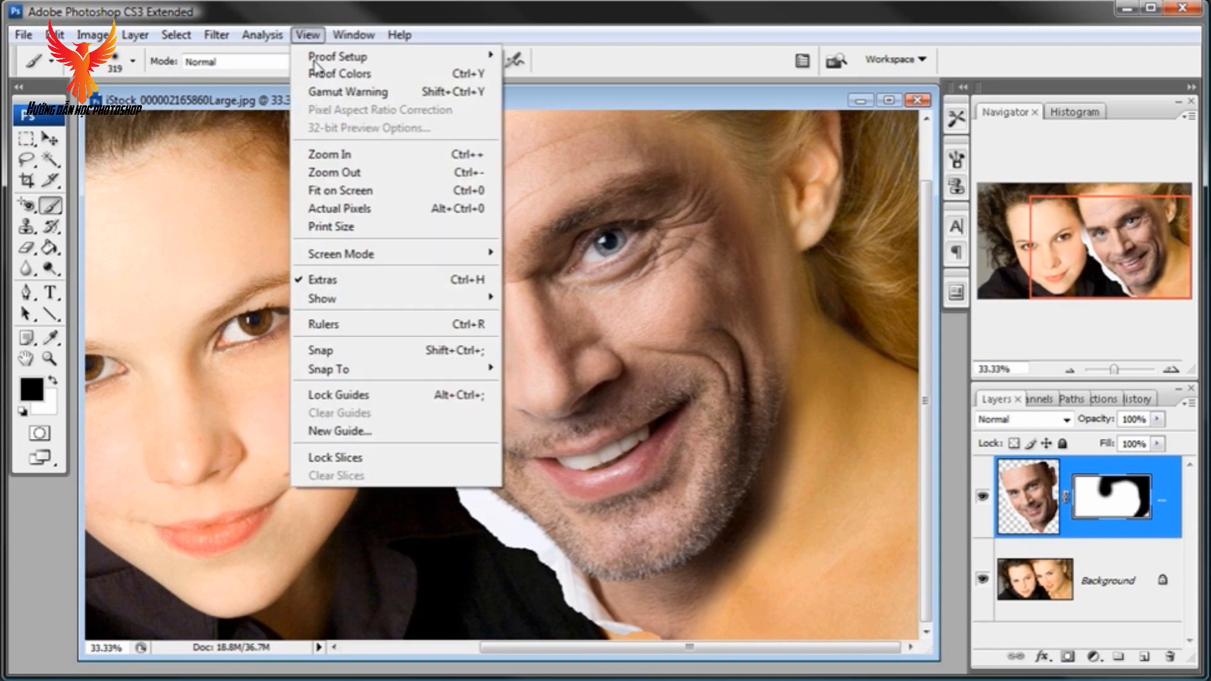
click(321, 173)
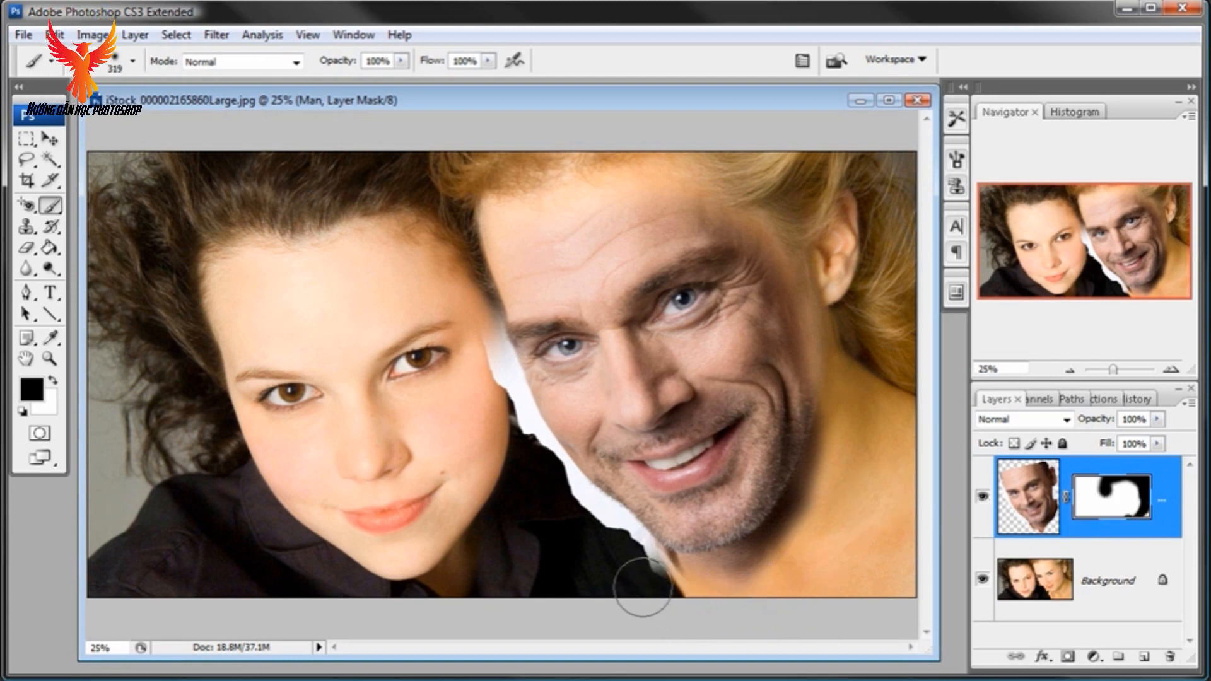
mouse_move(638, 580)
mouse_down()
mouse_move(661, 596)
mouse_move(716, 599)
mouse_up()
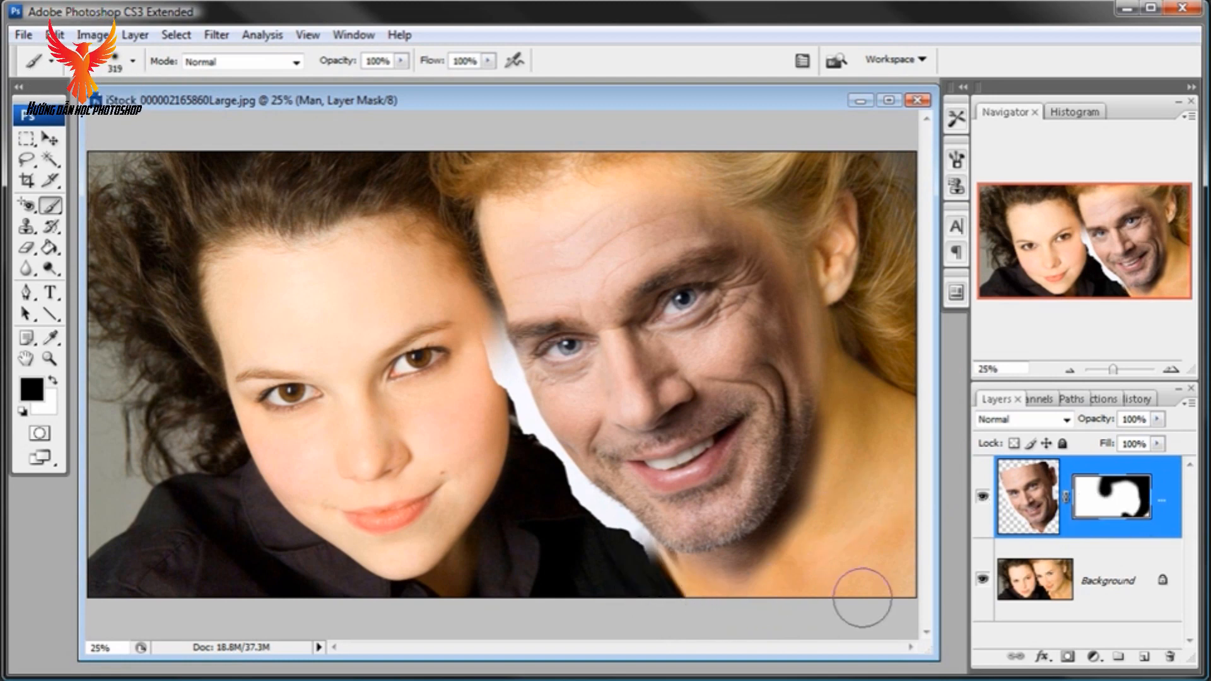
drag(621, 558, 606, 551)
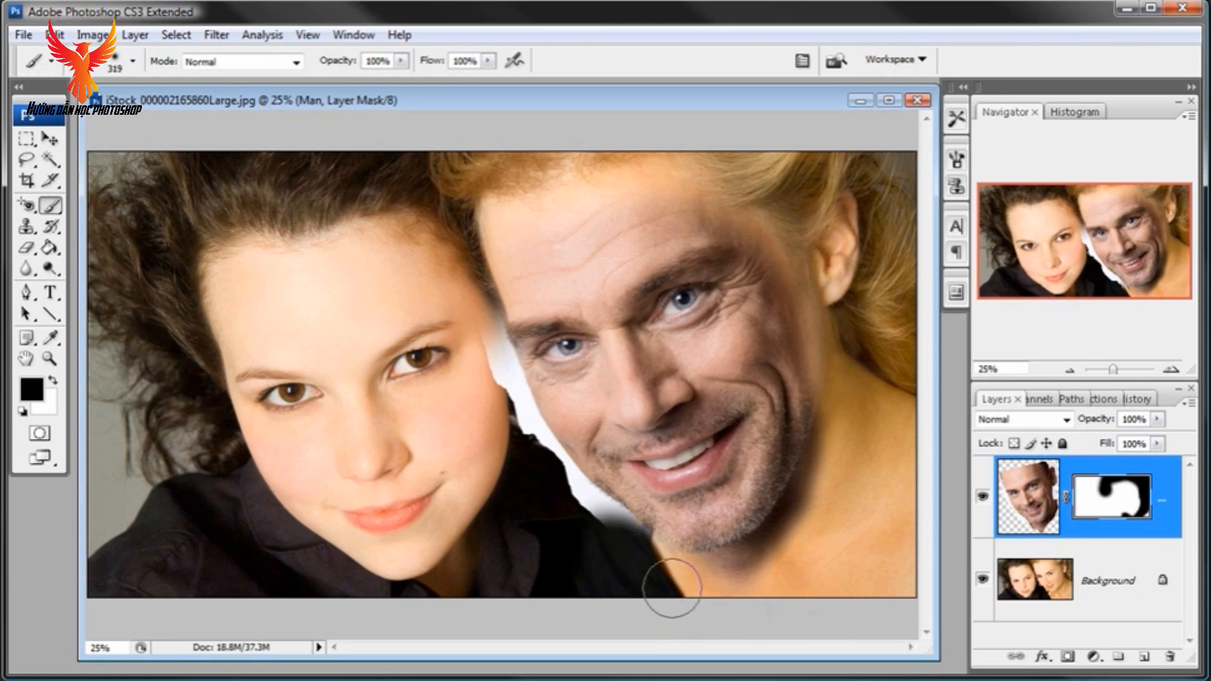
mouse_move(709, 596)
mouse_down()
mouse_move(773, 592)
mouse_move(698, 553)
mouse_up()
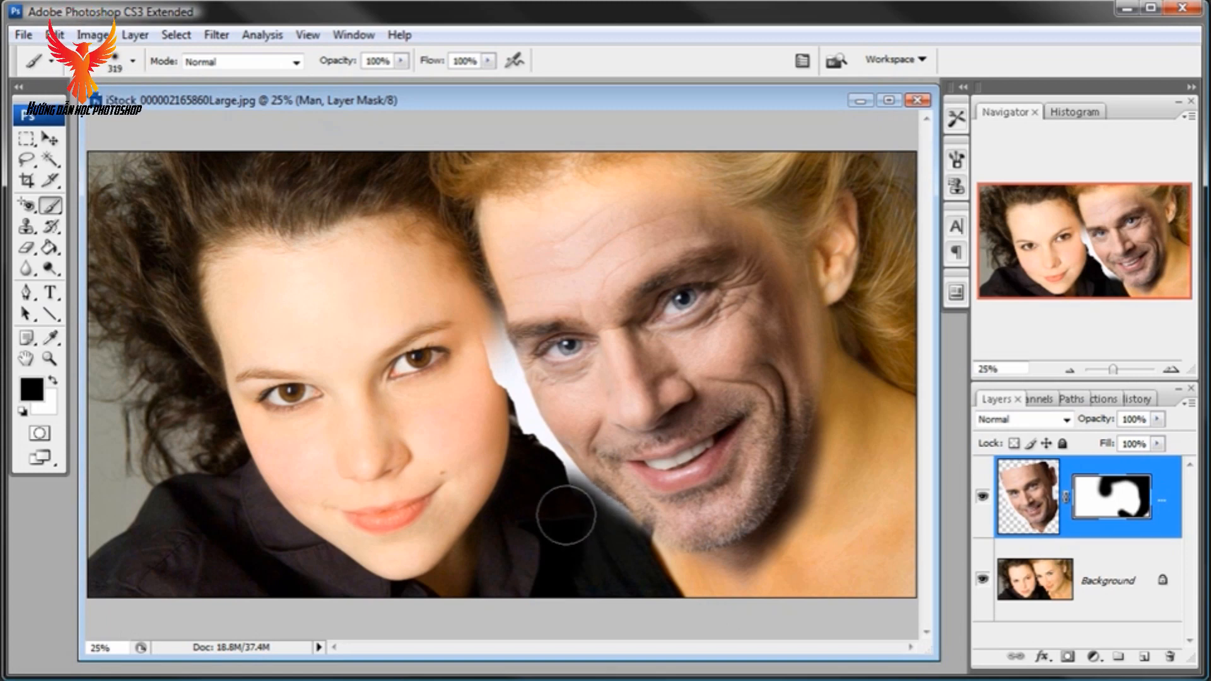
drag(599, 540, 682, 577)
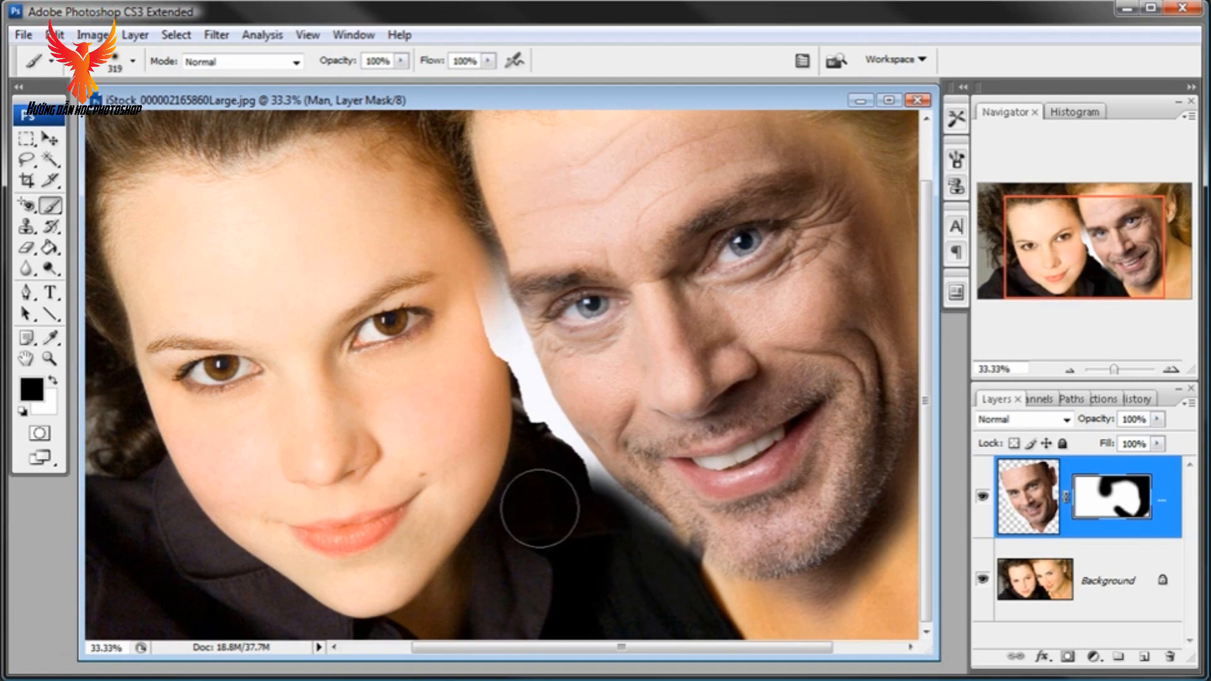
Step: Raise the brush hardness to 91% and reduce its diameter to 133 px for detail work around the man's chin
right_click(611, 360)
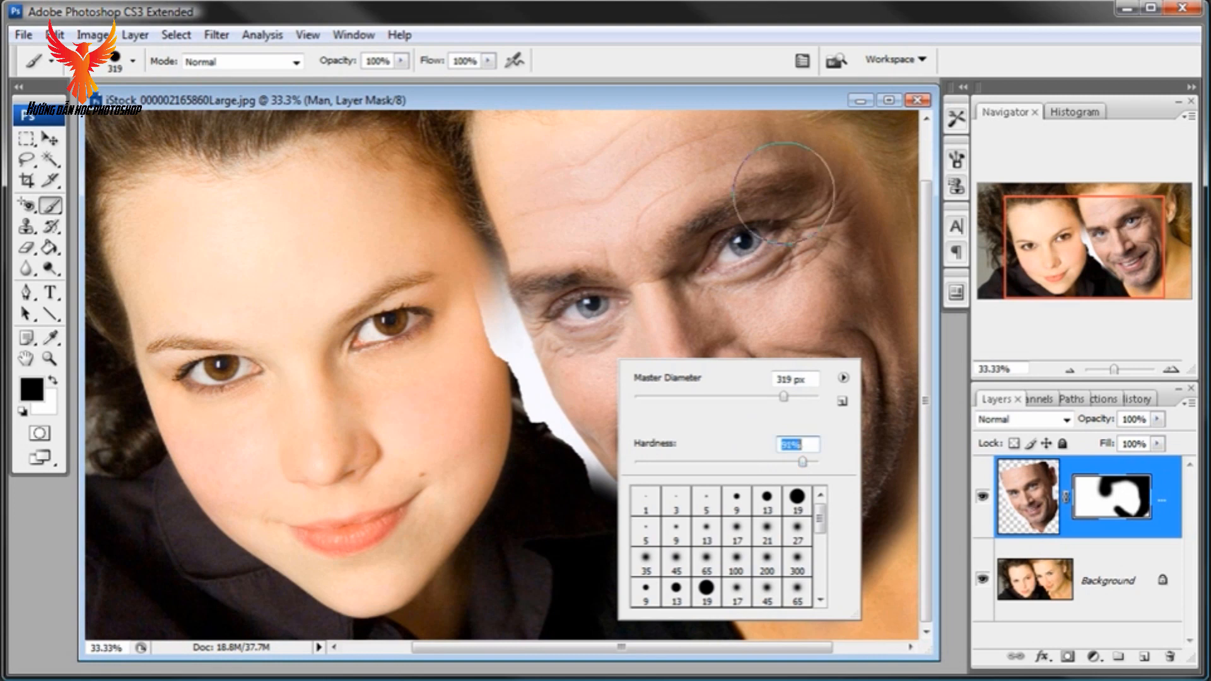
click(762, 106)
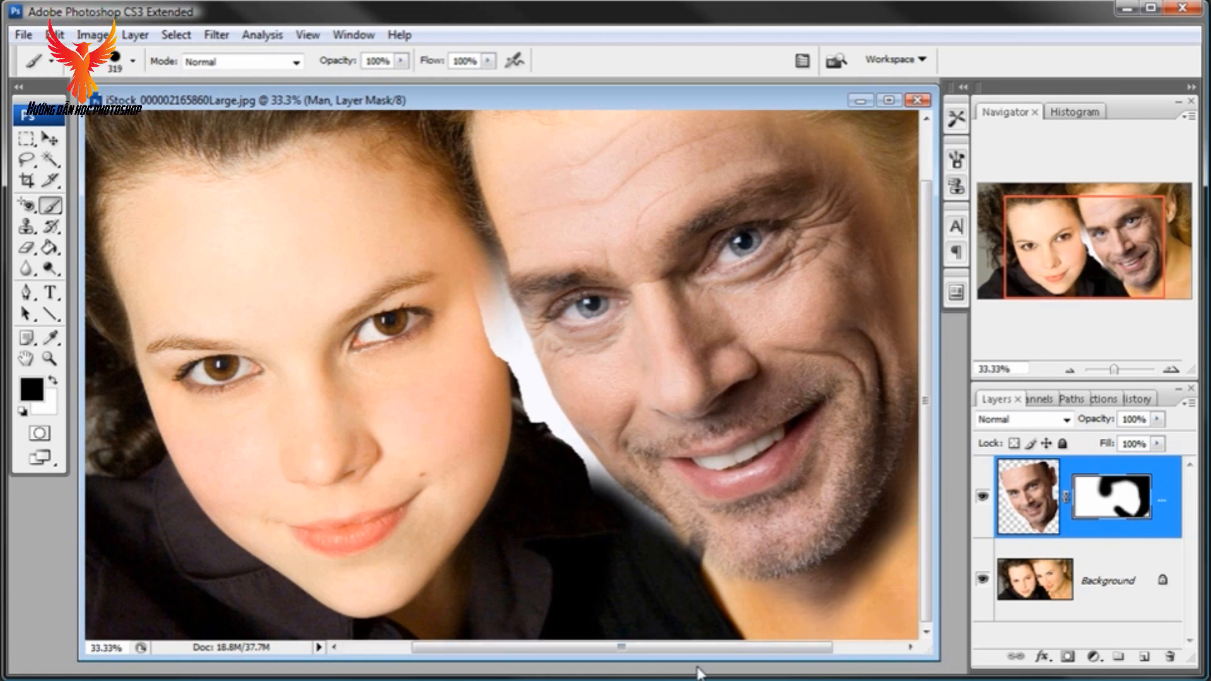
drag(621, 647, 690, 647)
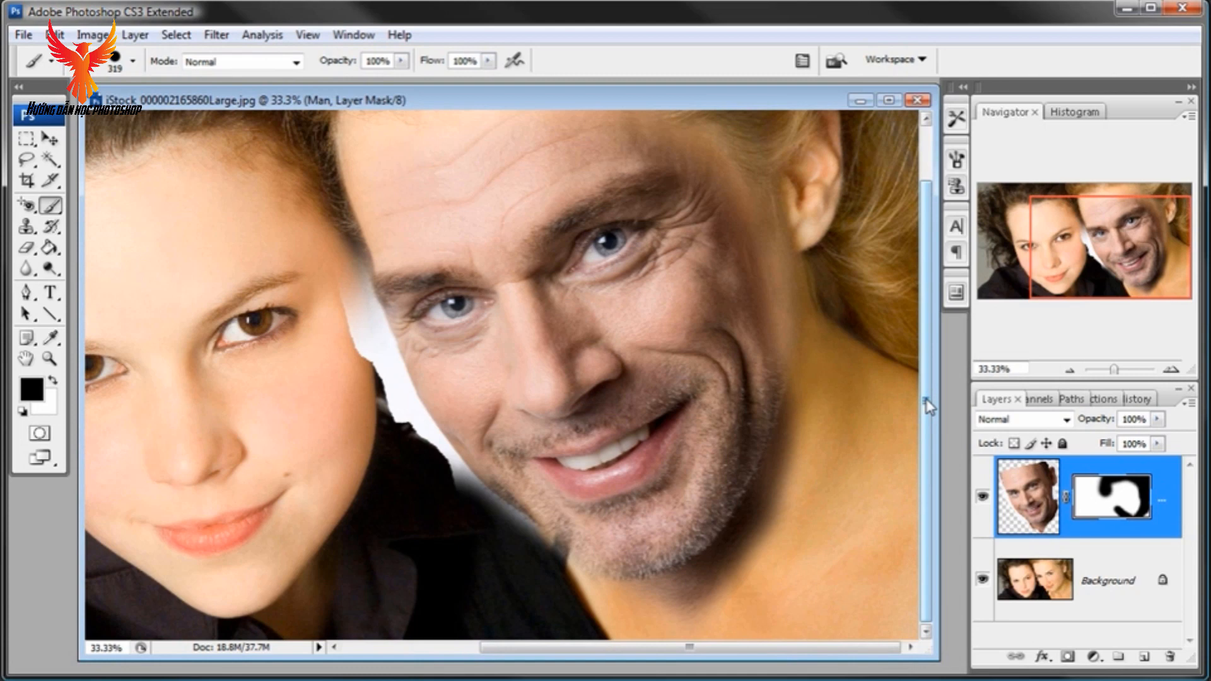
click(1069, 370)
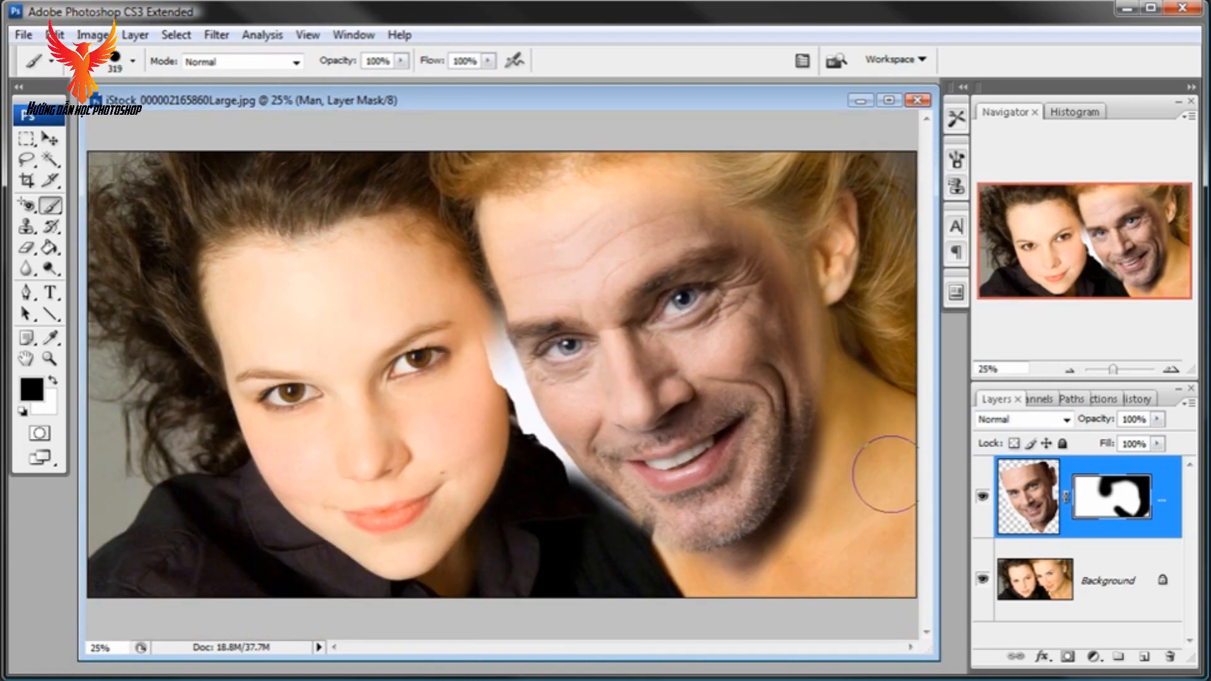
click(1171, 370)
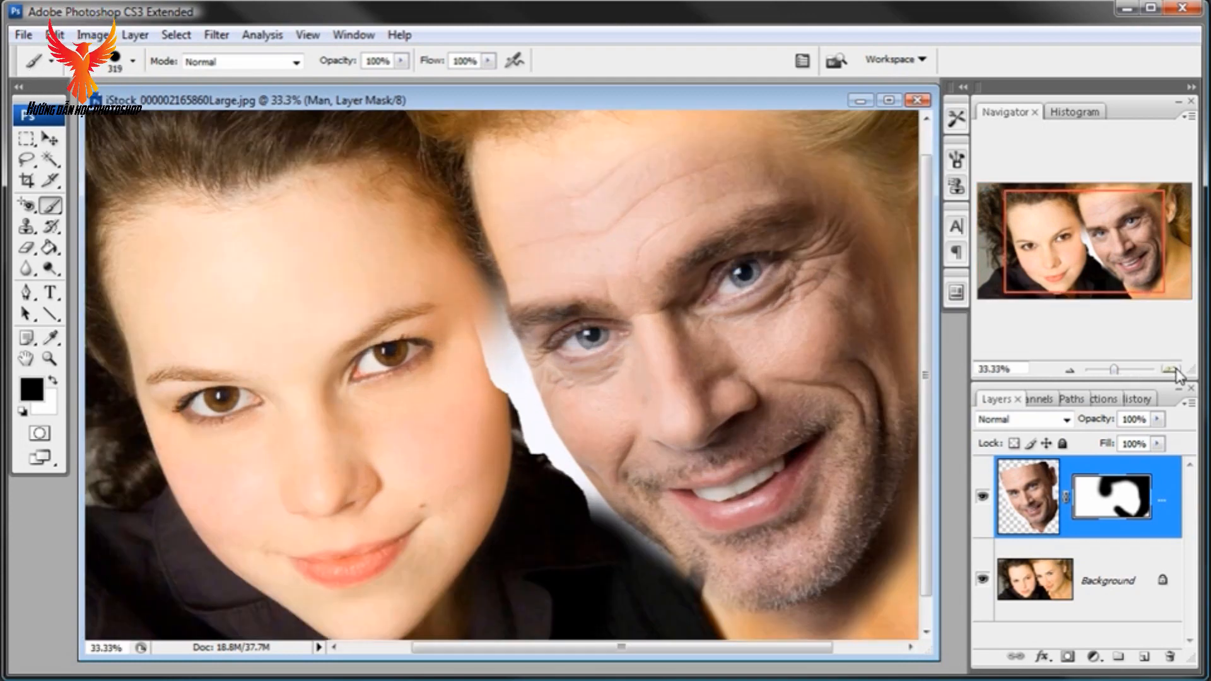
click(1170, 369)
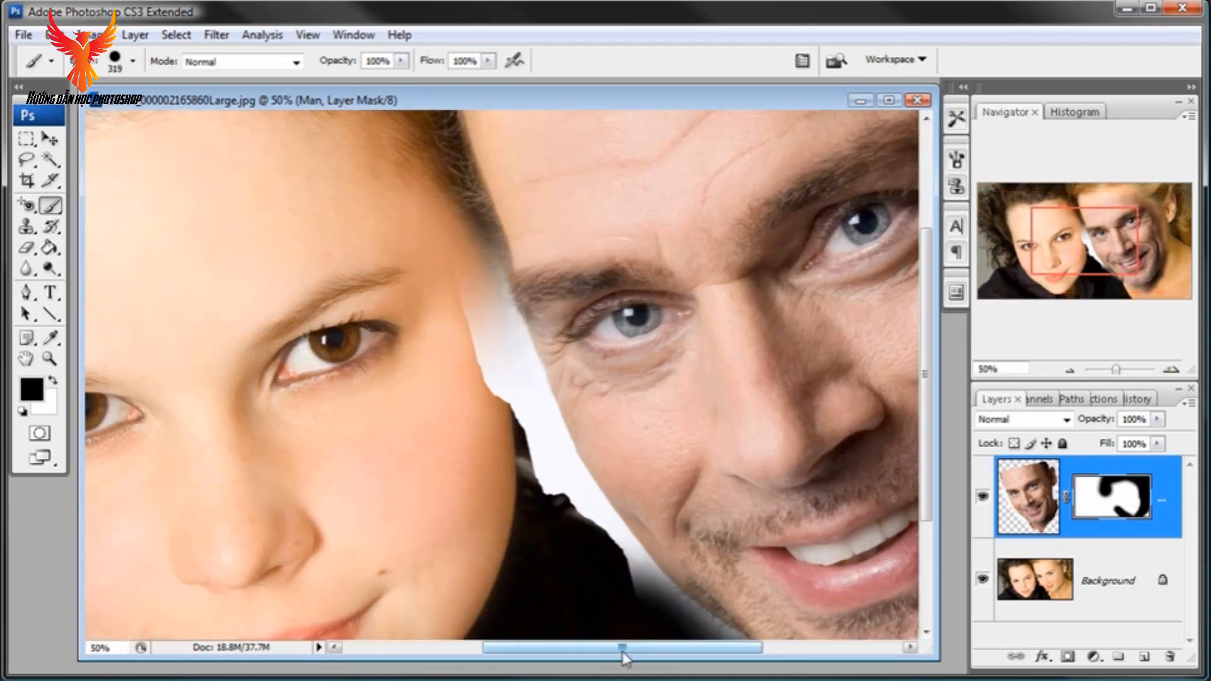
drag(624, 648, 761, 648)
drag(929, 408, 929, 510)
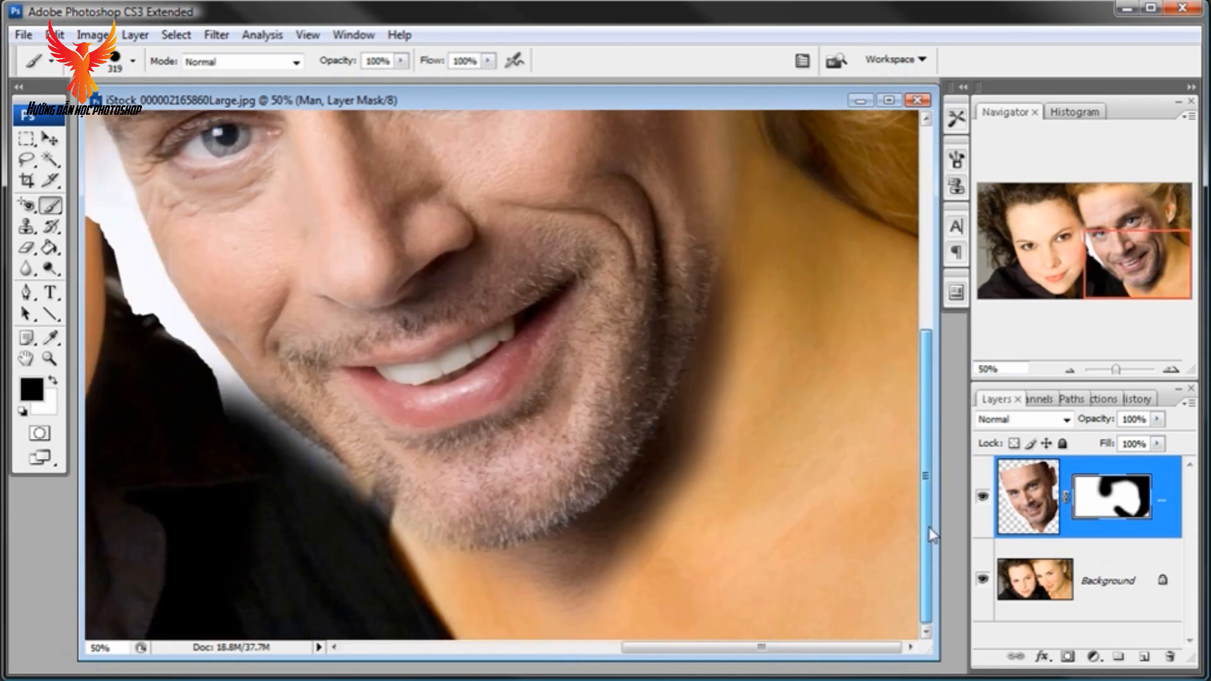
right_click(659, 423)
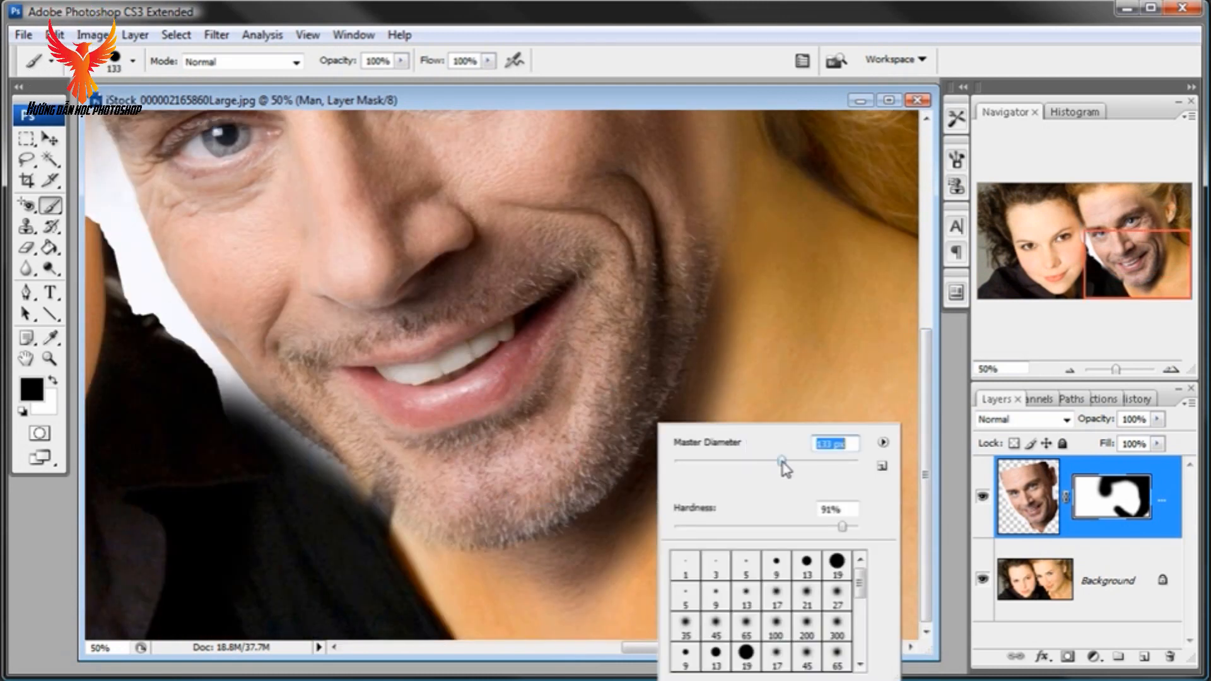
key(Return)
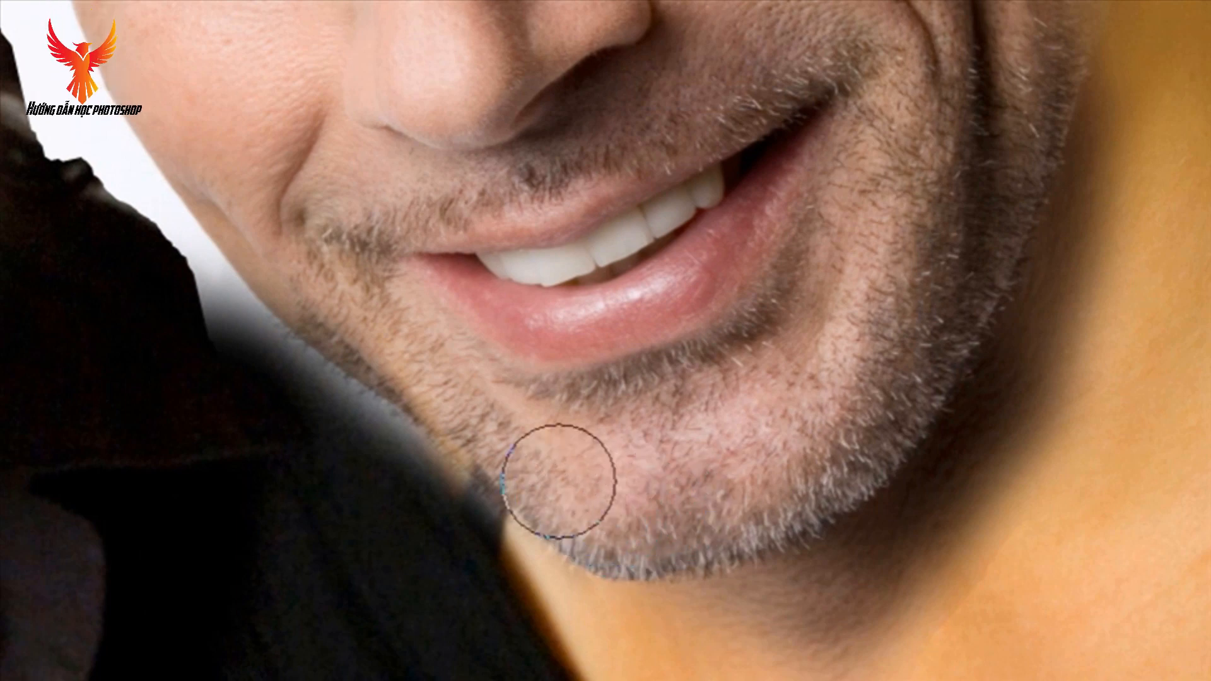
Step: Lower the brush hardness to 29% and paint the man's stubbled jaw edge beside the black shirt back in on the mask
right_click(647, 470)
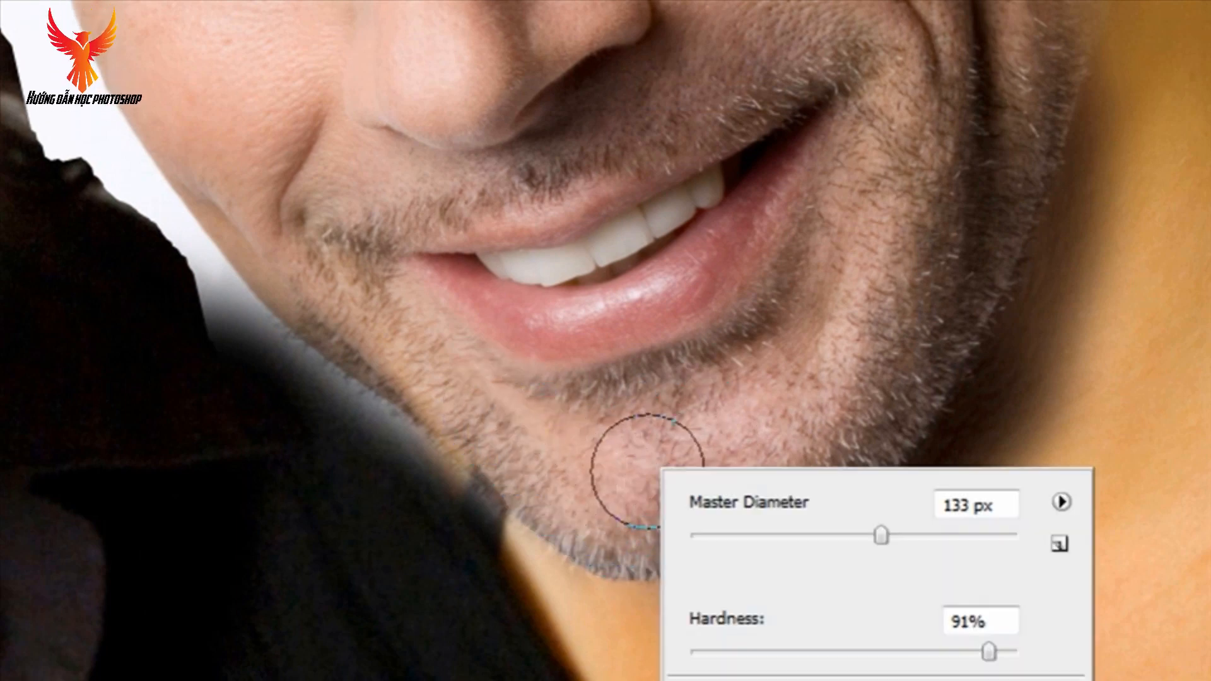
click(786, 651)
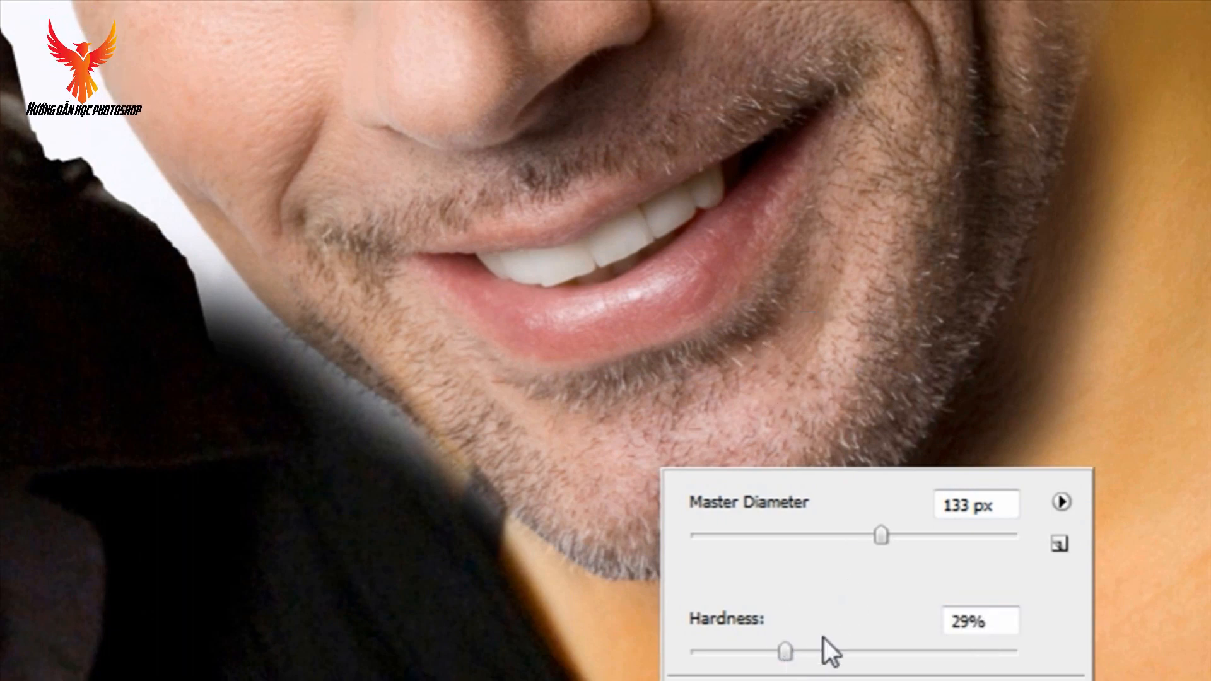
key(Return)
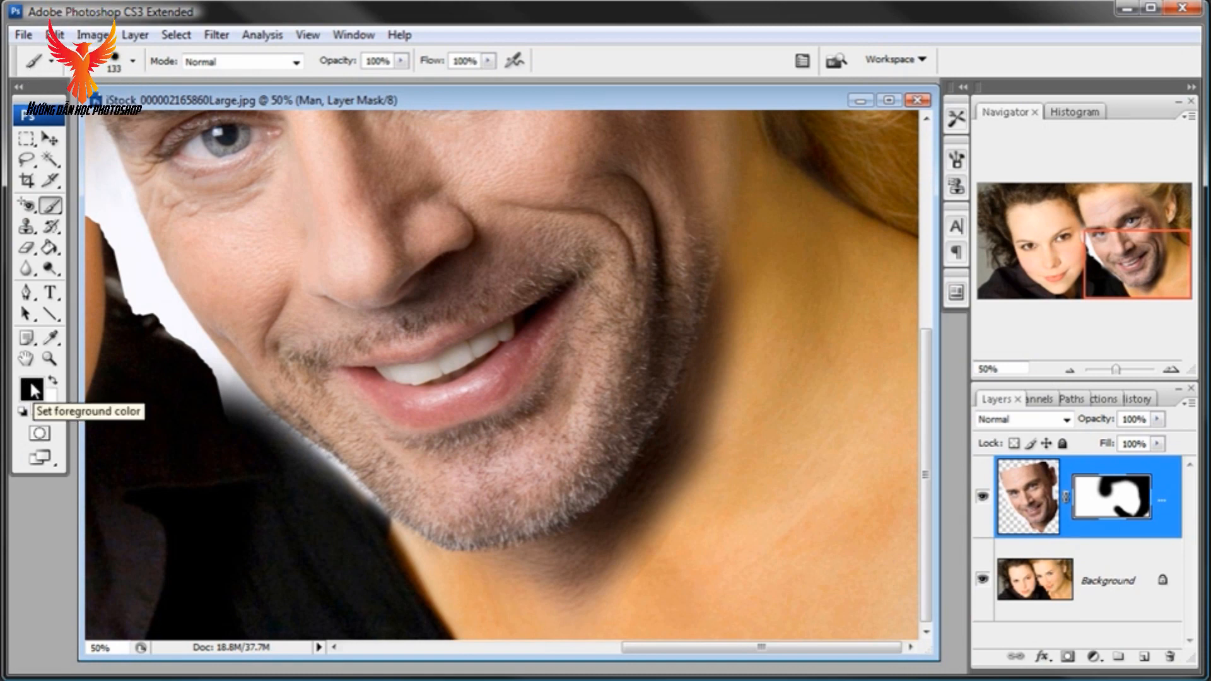
Step: Set the brush hardness to 20% and reduce its diameter in stages to 100 px and 83 px for the jaw's white fringe
right_click(325, 446)
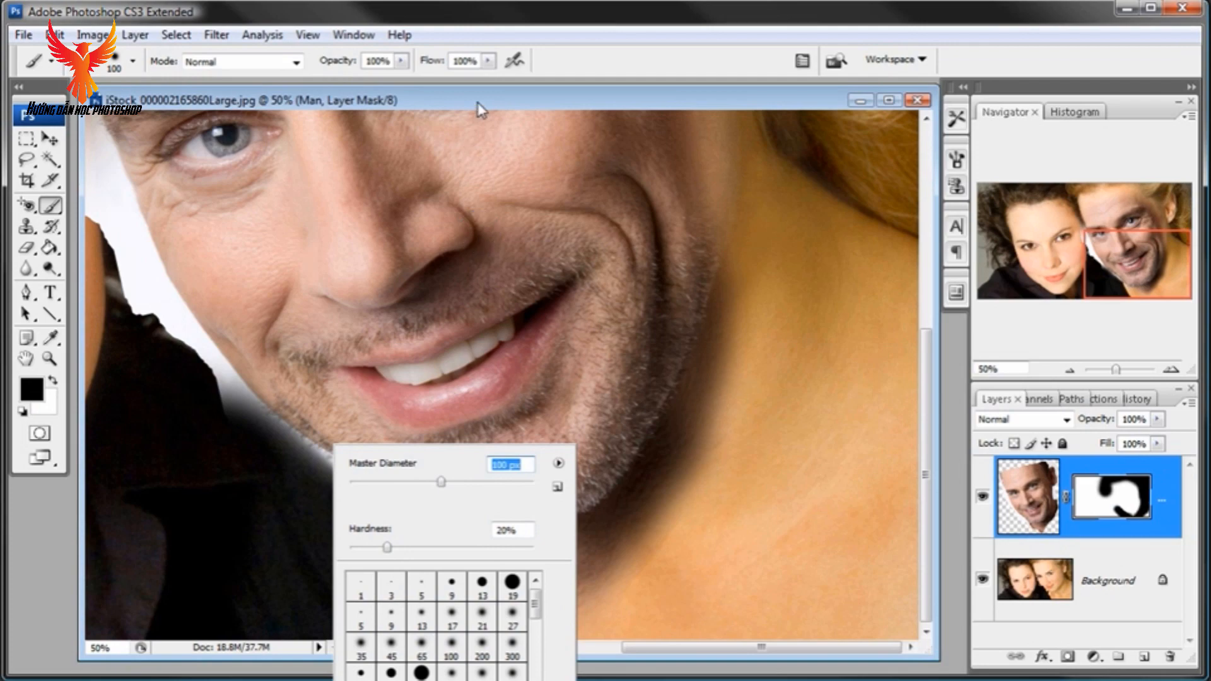
key(Return)
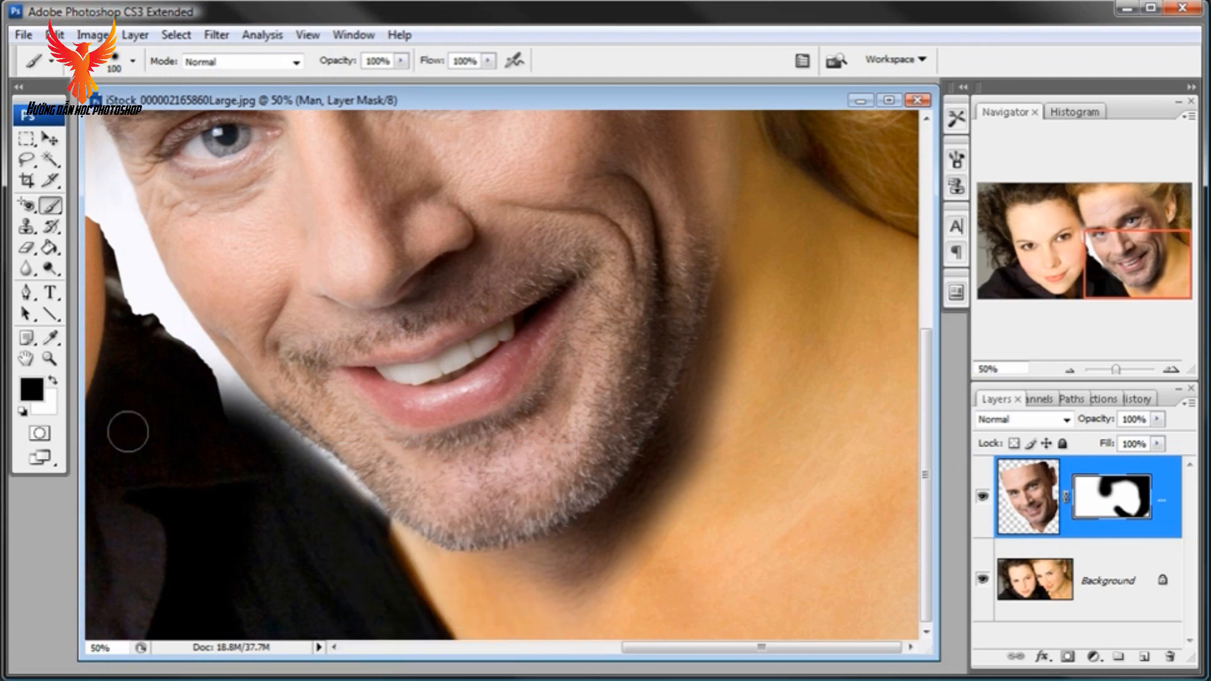
key(z)
click(355, 490)
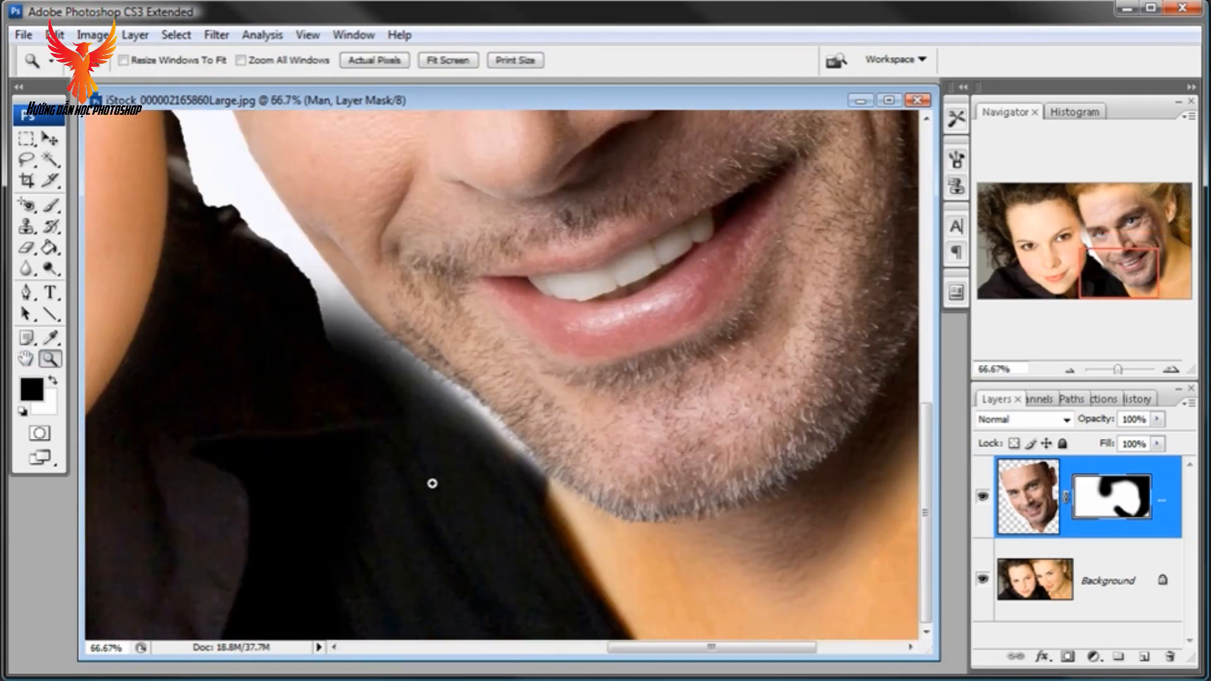
click(518, 455)
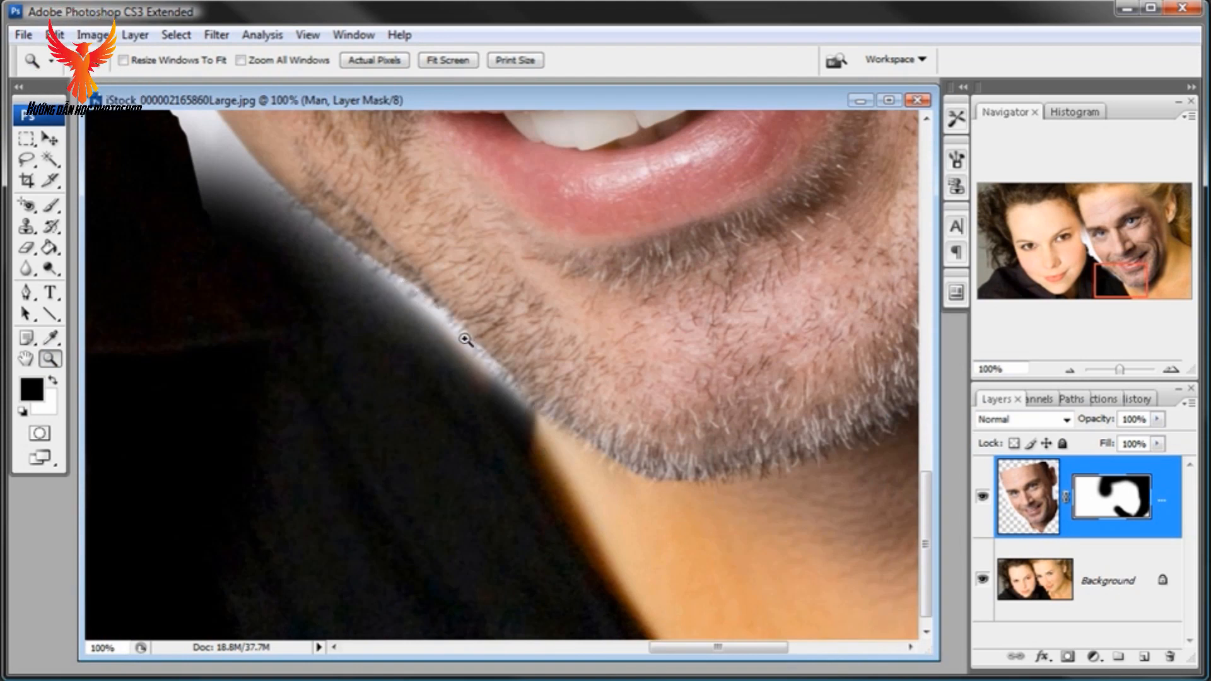
key(b)
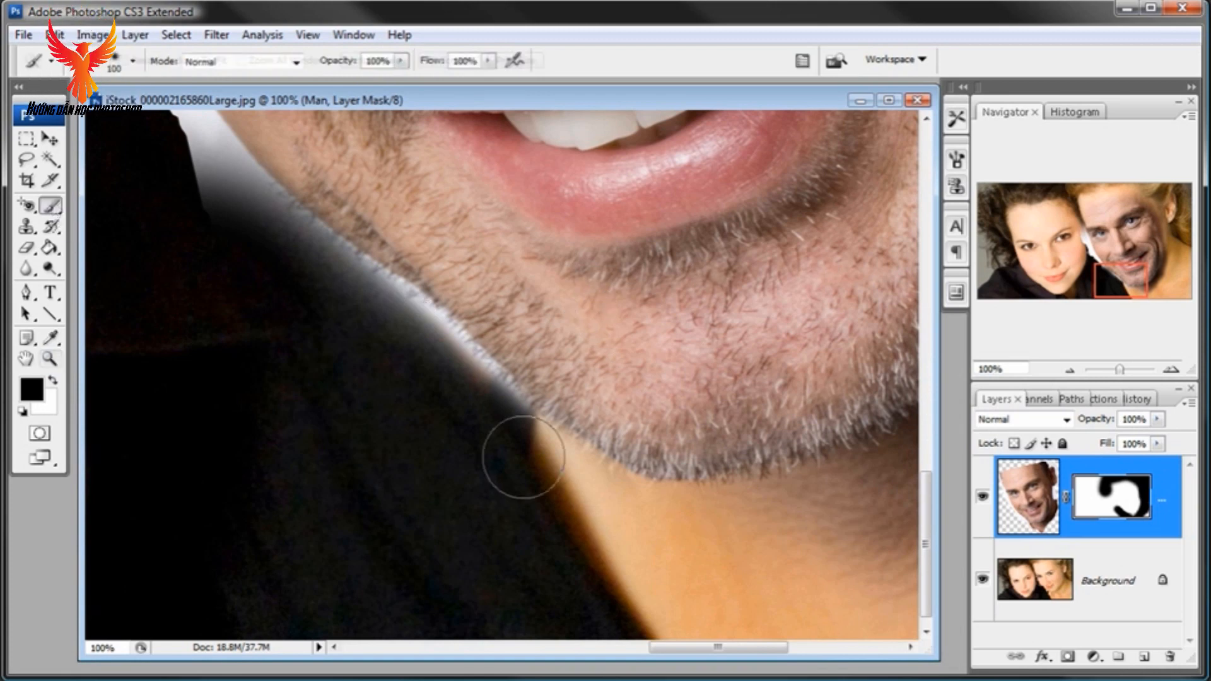
right_click(518, 457)
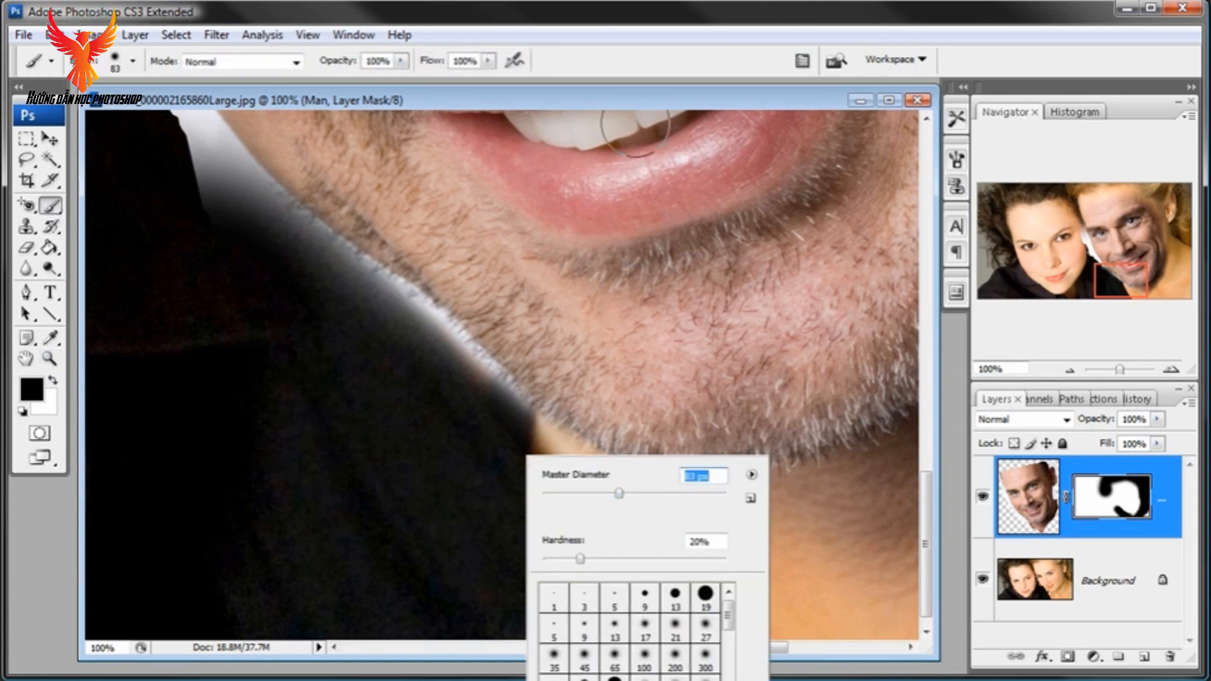
key(Return)
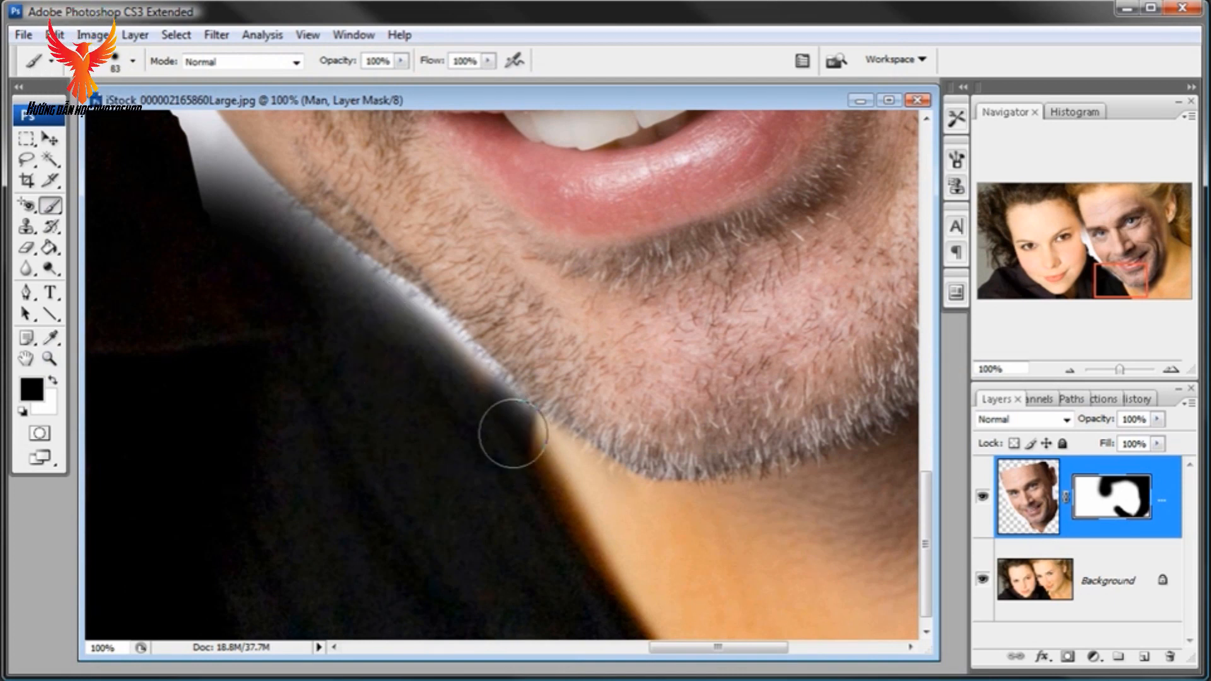
Step: Set the brush hardness to 0% and mask out the white fringe along the man's jaw against the black shirt
right_click(509, 416)
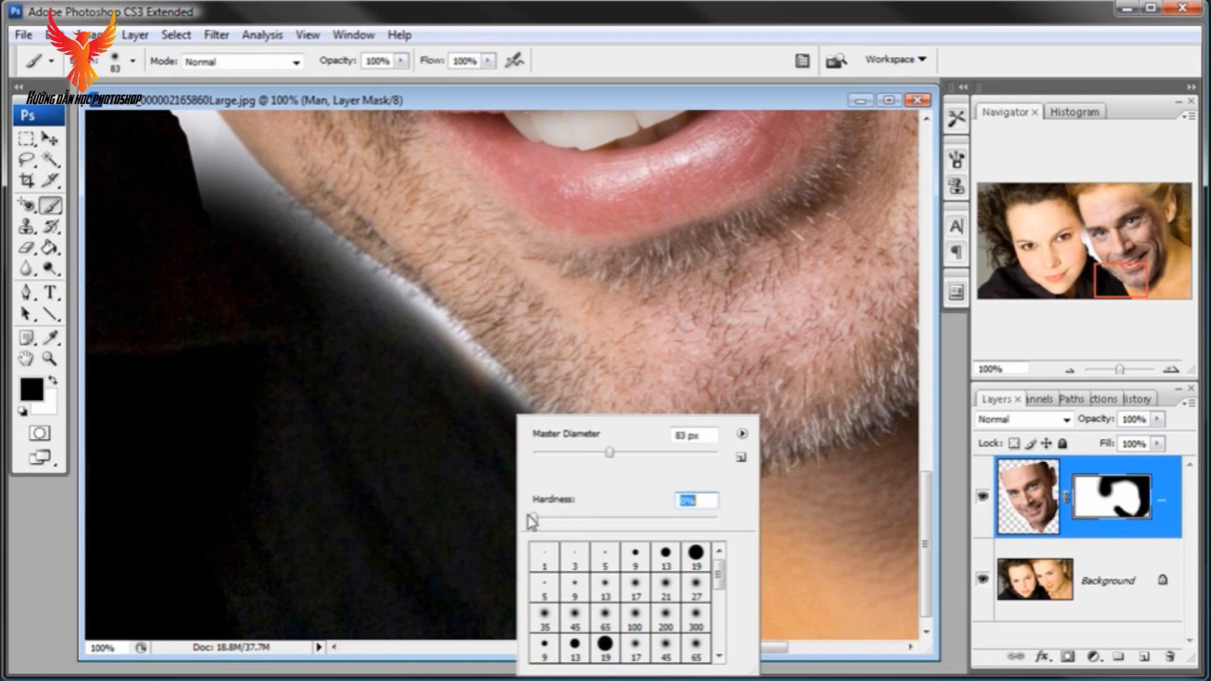
click(584, 110)
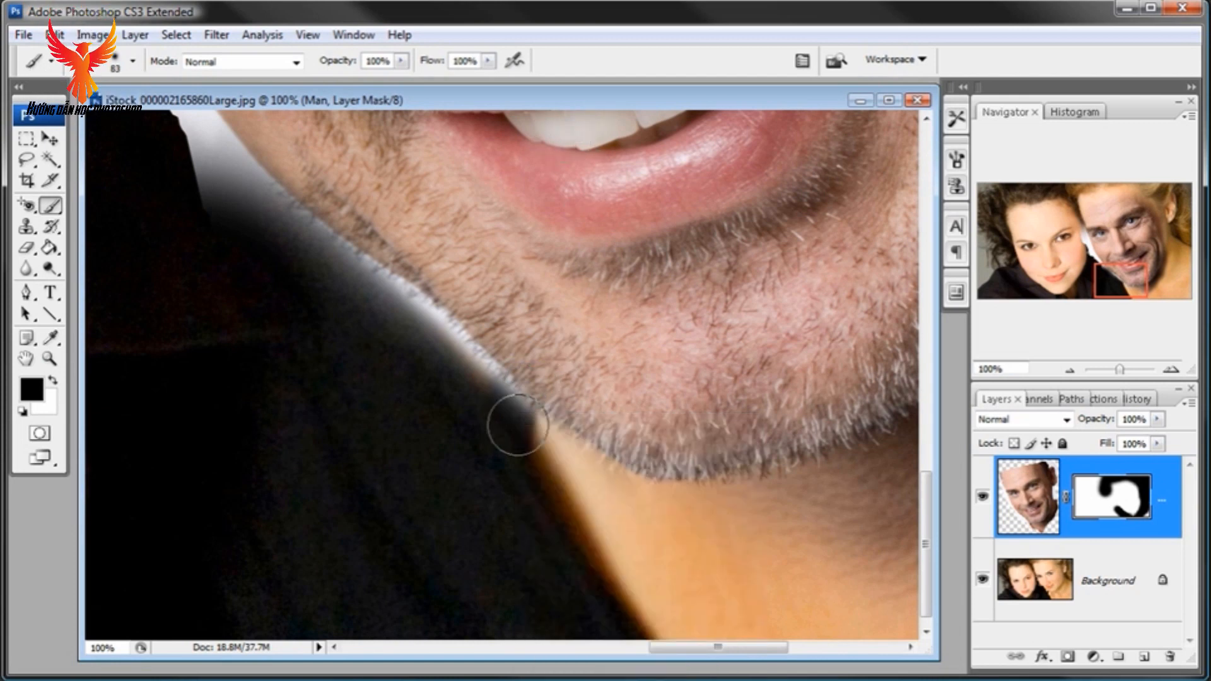
mouse_move(517, 425)
mouse_down()
mouse_move(428, 345)
mouse_move(447, 371)
mouse_move(377, 314)
mouse_move(447, 382)
mouse_up()
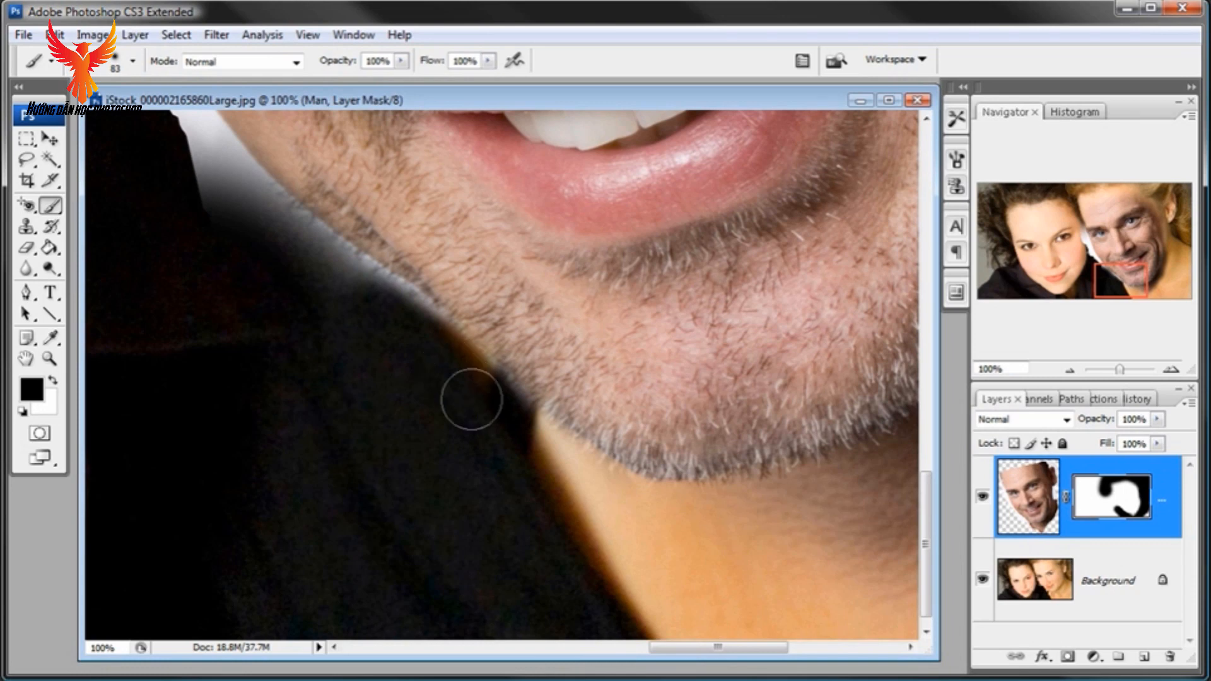
mouse_move(471, 399)
mouse_down()
mouse_move(396, 313)
mouse_move(399, 325)
mouse_move(306, 254)
mouse_move(383, 321)
mouse_move(379, 309)
mouse_move(395, 321)
mouse_move(259, 211)
mouse_move(309, 263)
mouse_up()
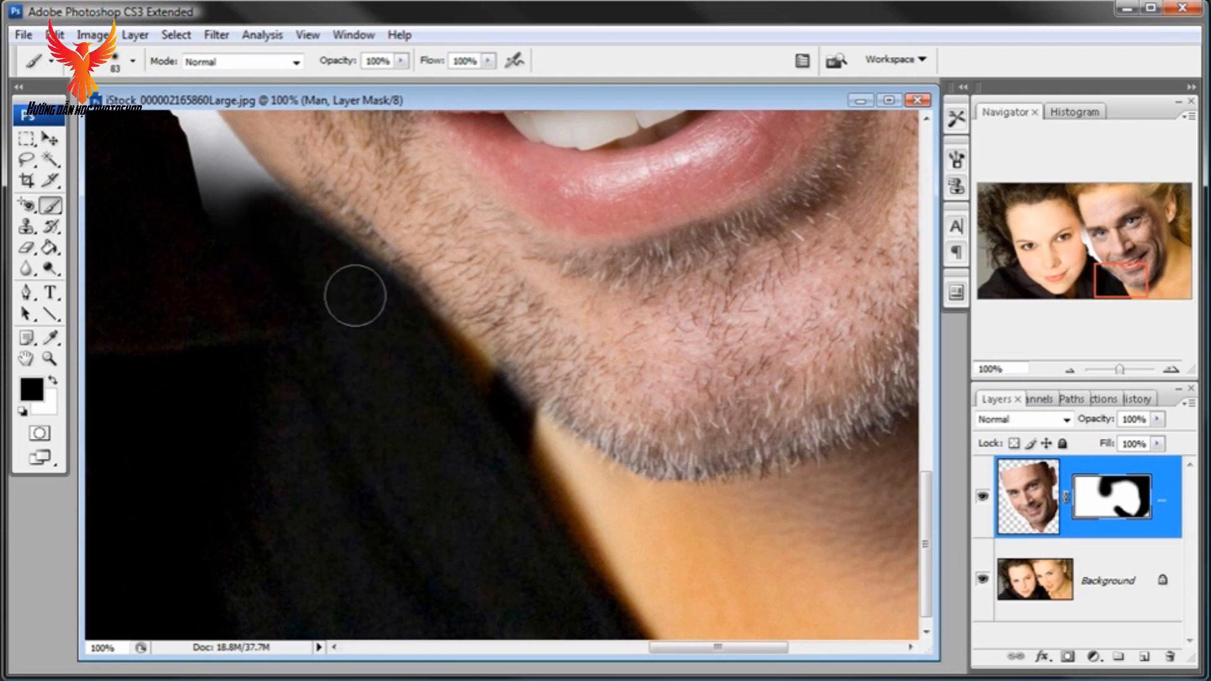
mouse_move(355, 295)
mouse_down()
mouse_move(292, 235)
mouse_move(397, 323)
mouse_up()
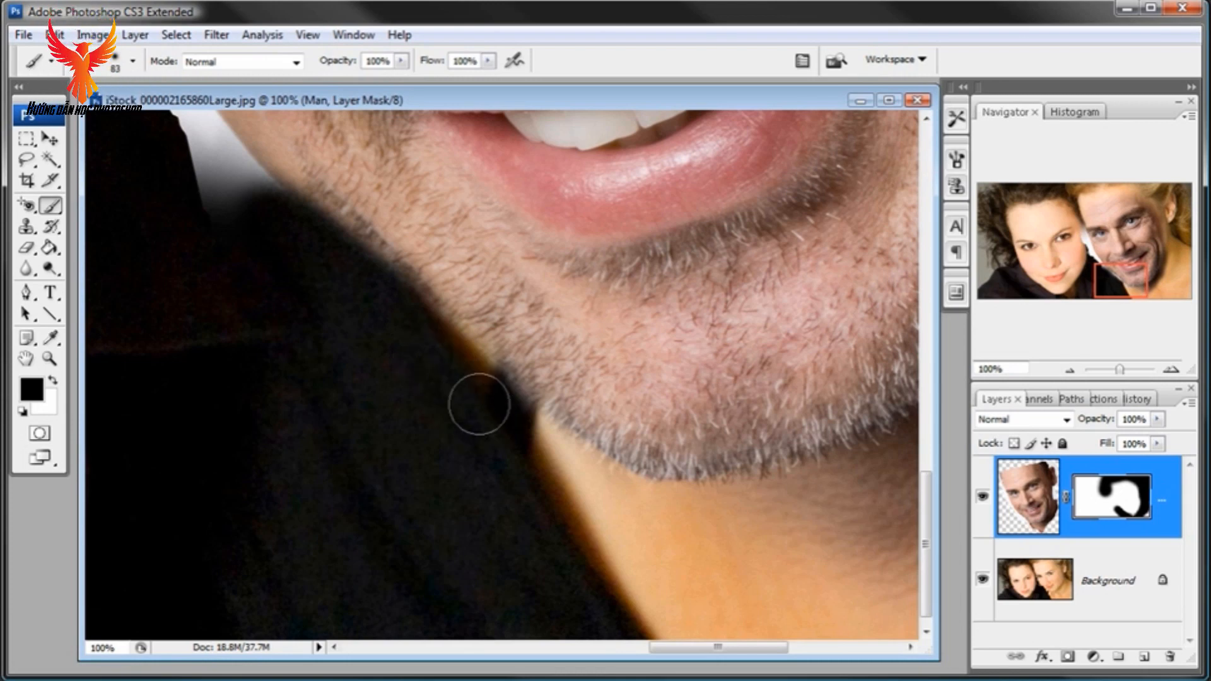
Step: Compare the masked jaw with the original photo underneath by hiding and showing the man's layer, close up and at 50%
key(x)
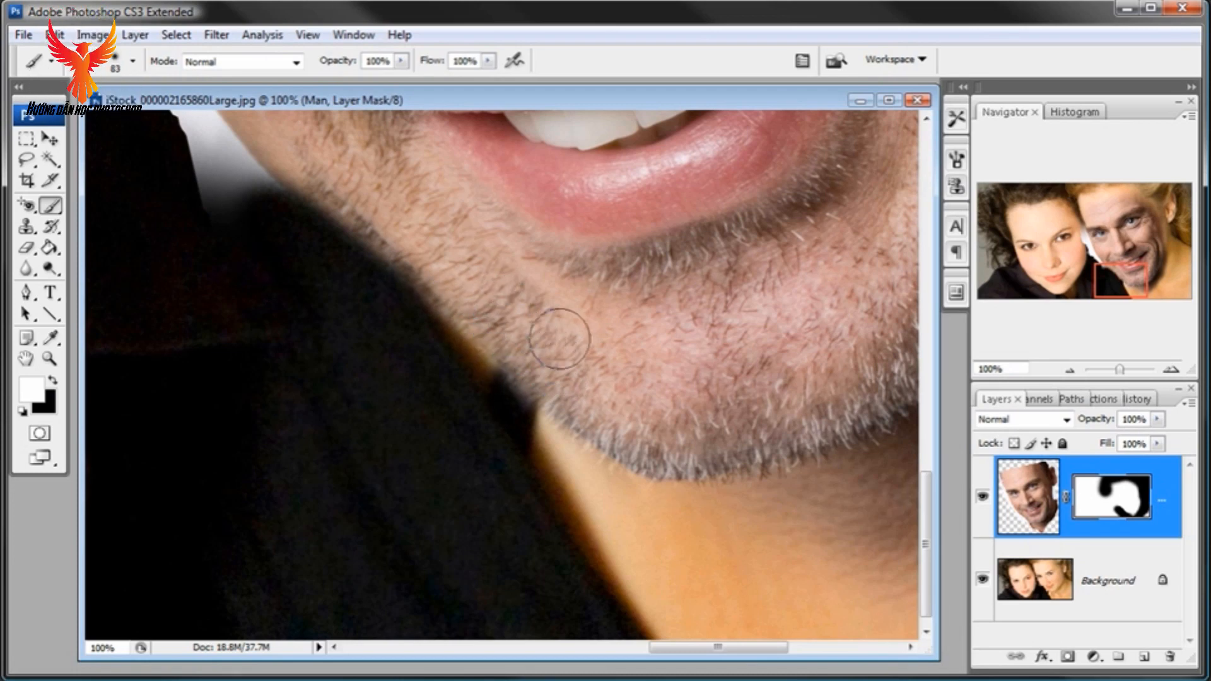
click(983, 497)
click(983, 496)
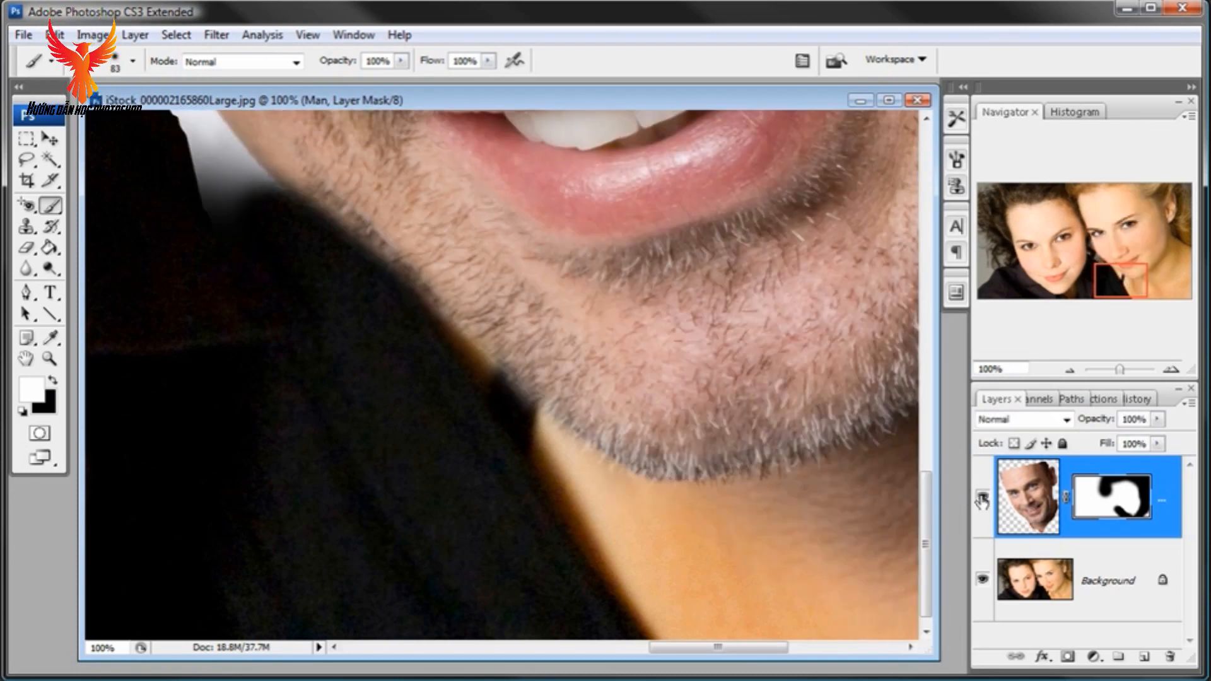
click(983, 497)
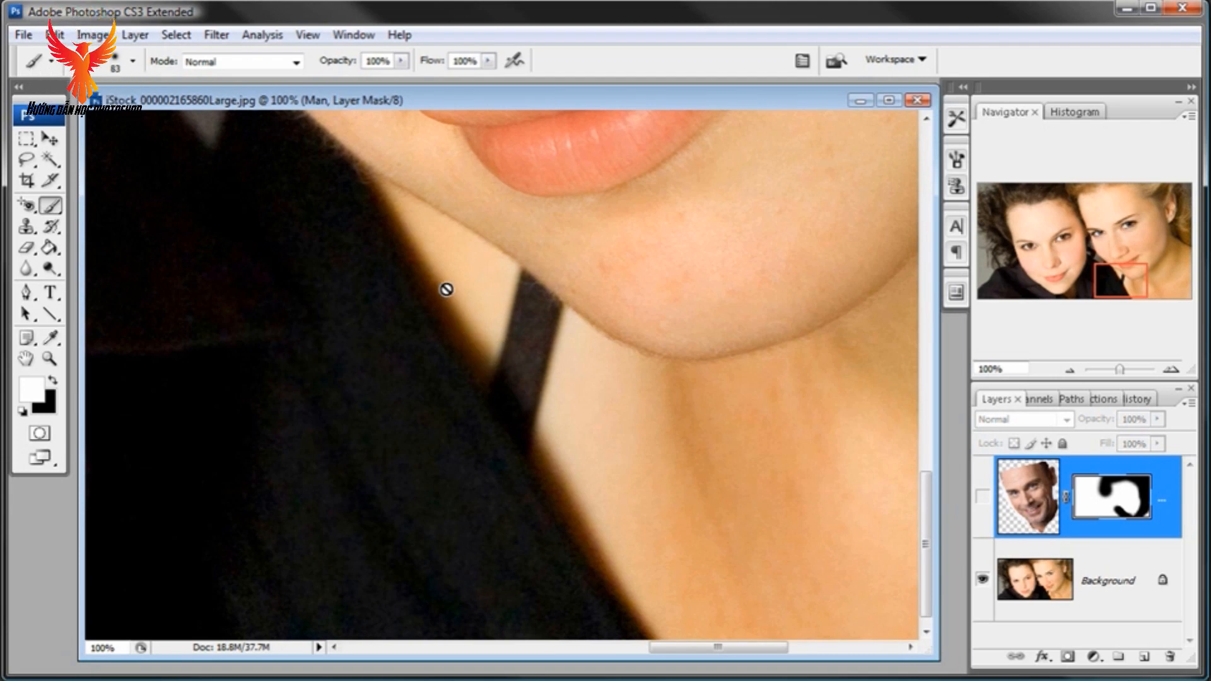
click(982, 498)
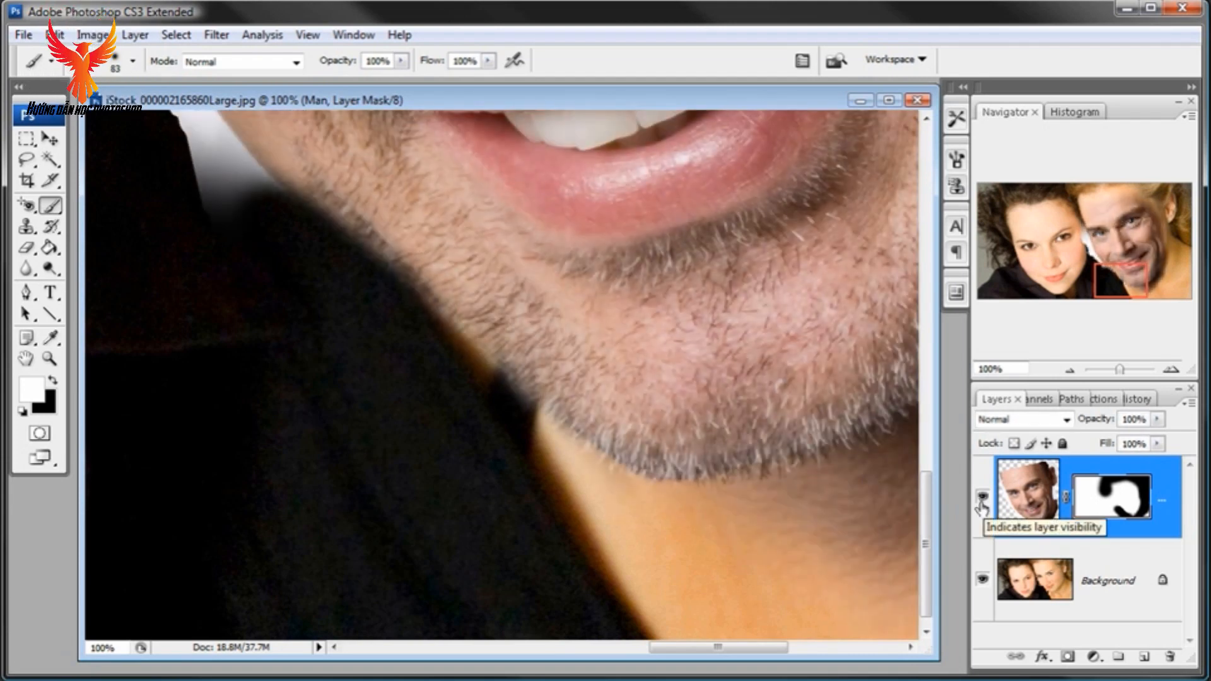
click(1069, 370)
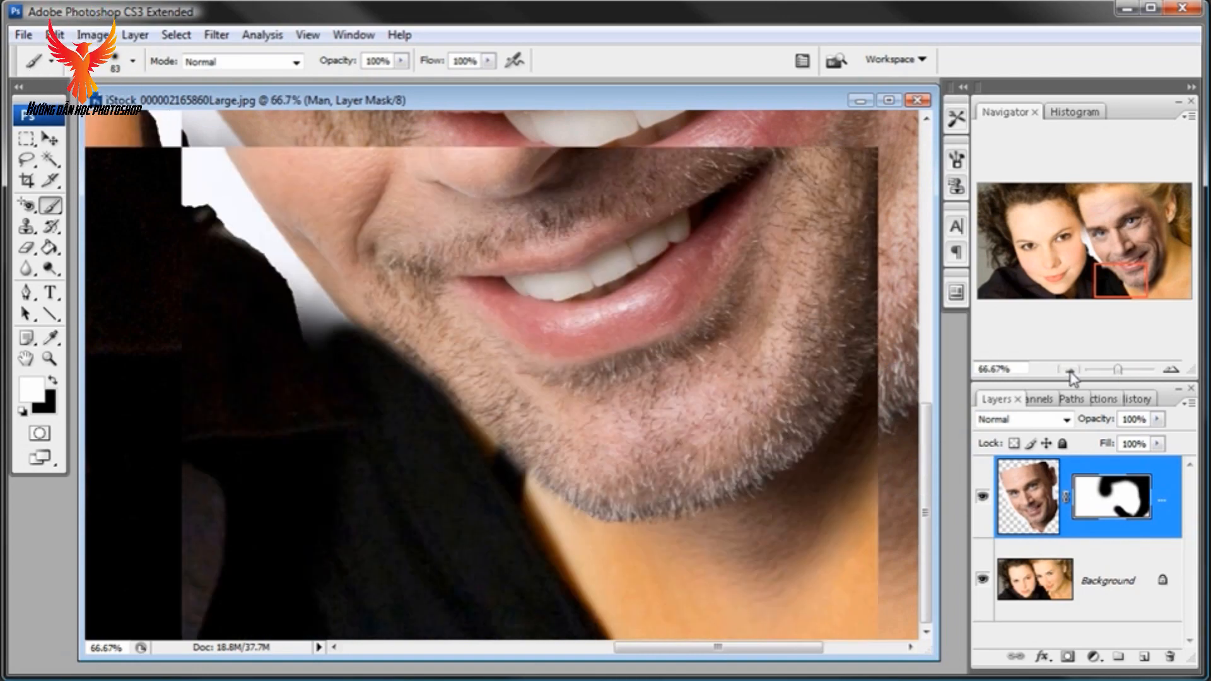
click(1069, 371)
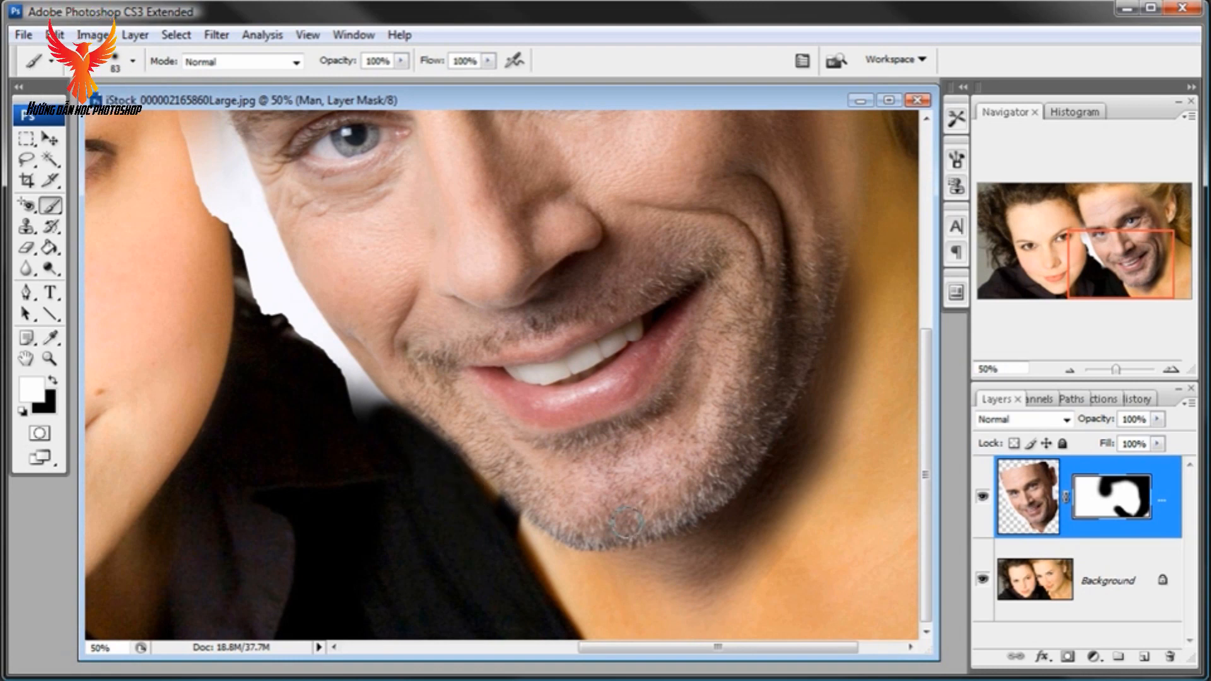
click(982, 496)
click(982, 496)
Step: Mask out the white fringe above the black shirt collar beside the man's lower cheek, painting with black on the mask
key(x)
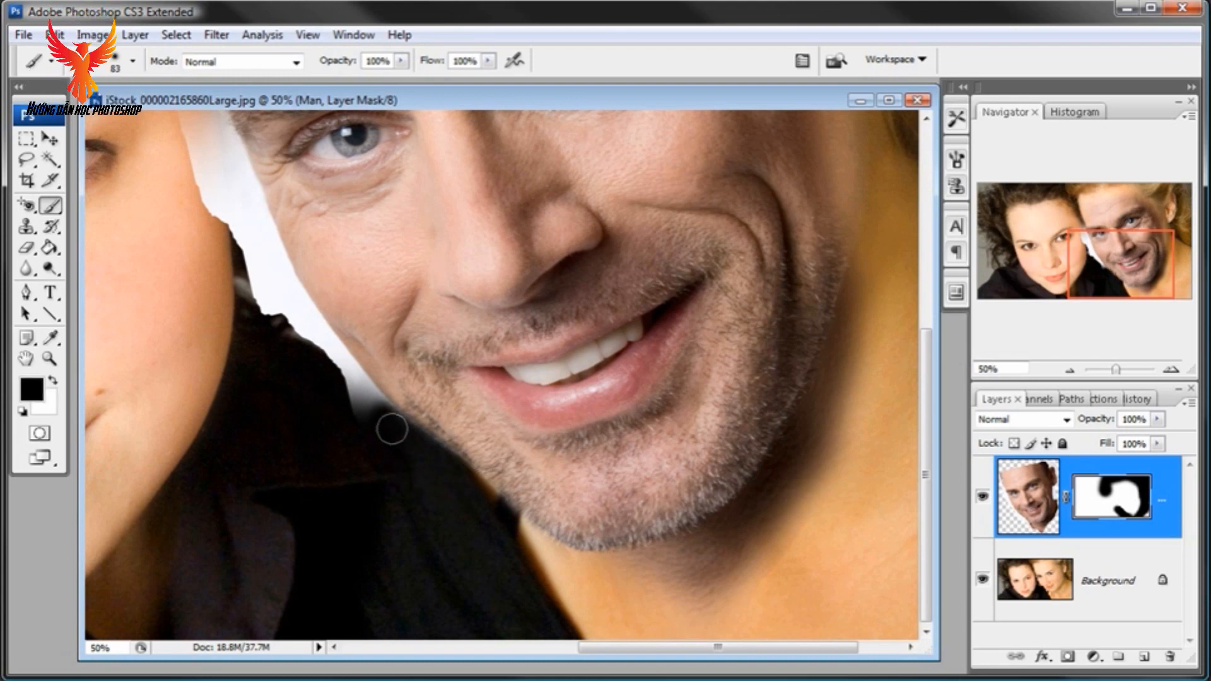
mouse_move(364, 406)
mouse_down()
mouse_move(413, 471)
mouse_move(463, 502)
mouse_up()
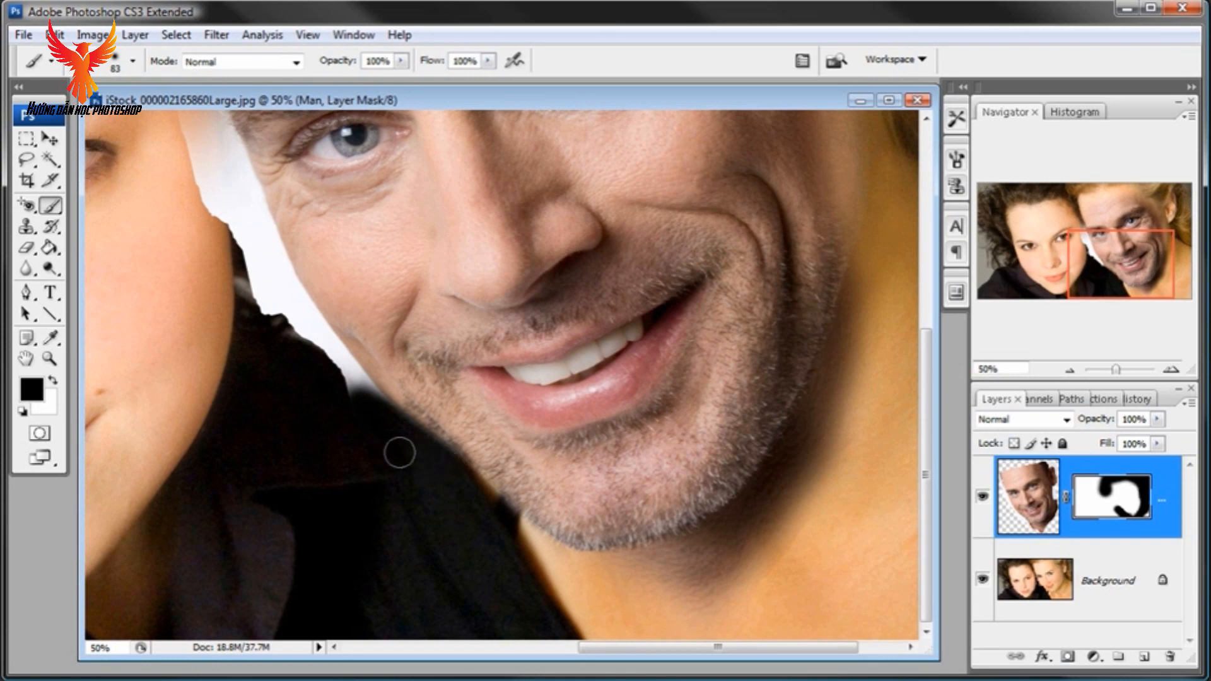
click(49, 358)
click(416, 383)
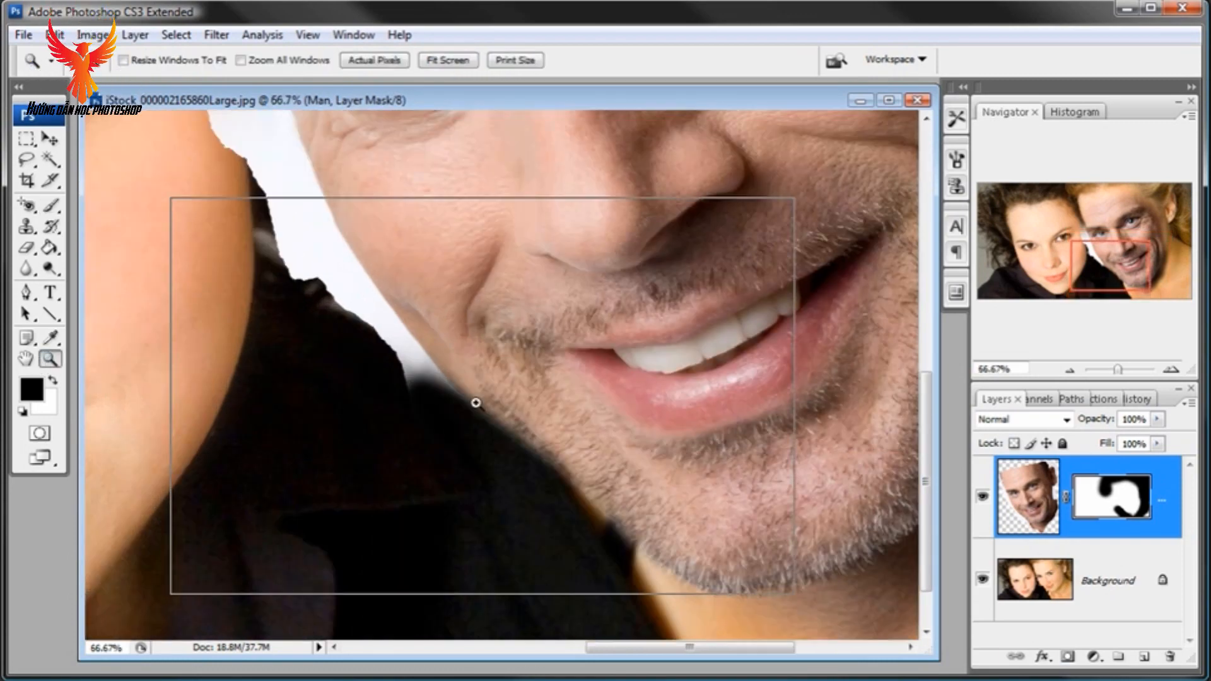
click(476, 402)
key(b)
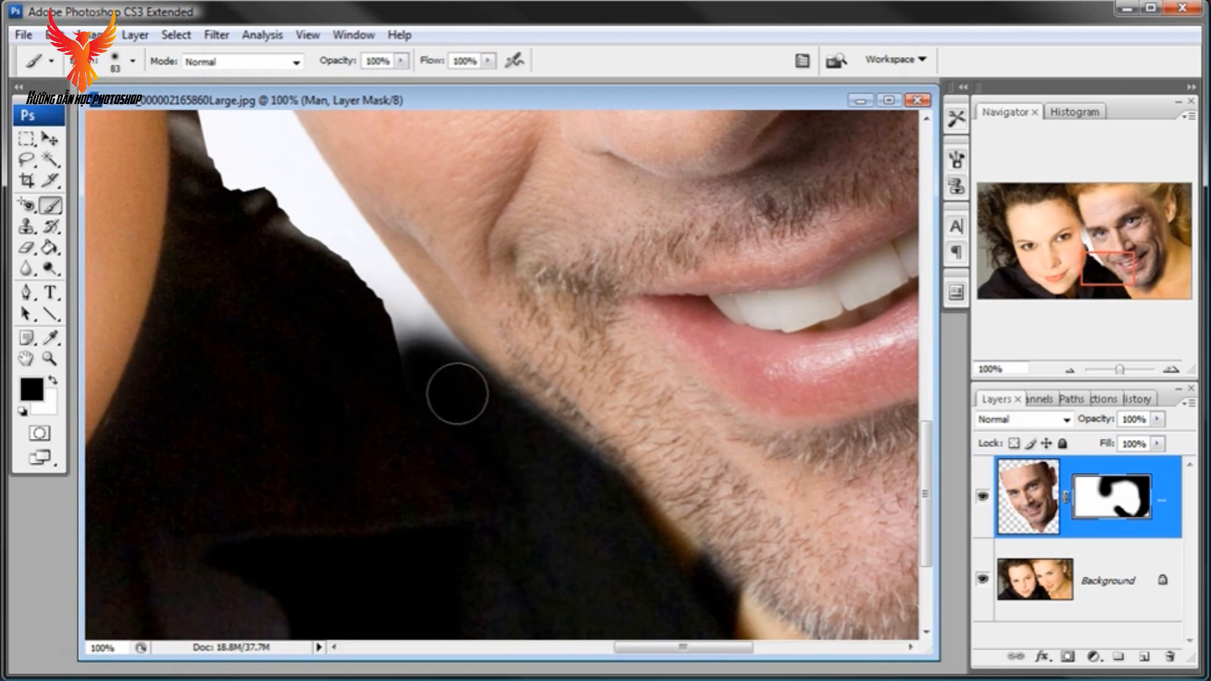
mouse_move(440, 377)
mouse_down()
mouse_move(363, 300)
mouse_move(389, 332)
mouse_up()
Step: Reduce the brush diameter to 63 px and set its hardness to 25% for the cheek edge
right_click(532, 405)
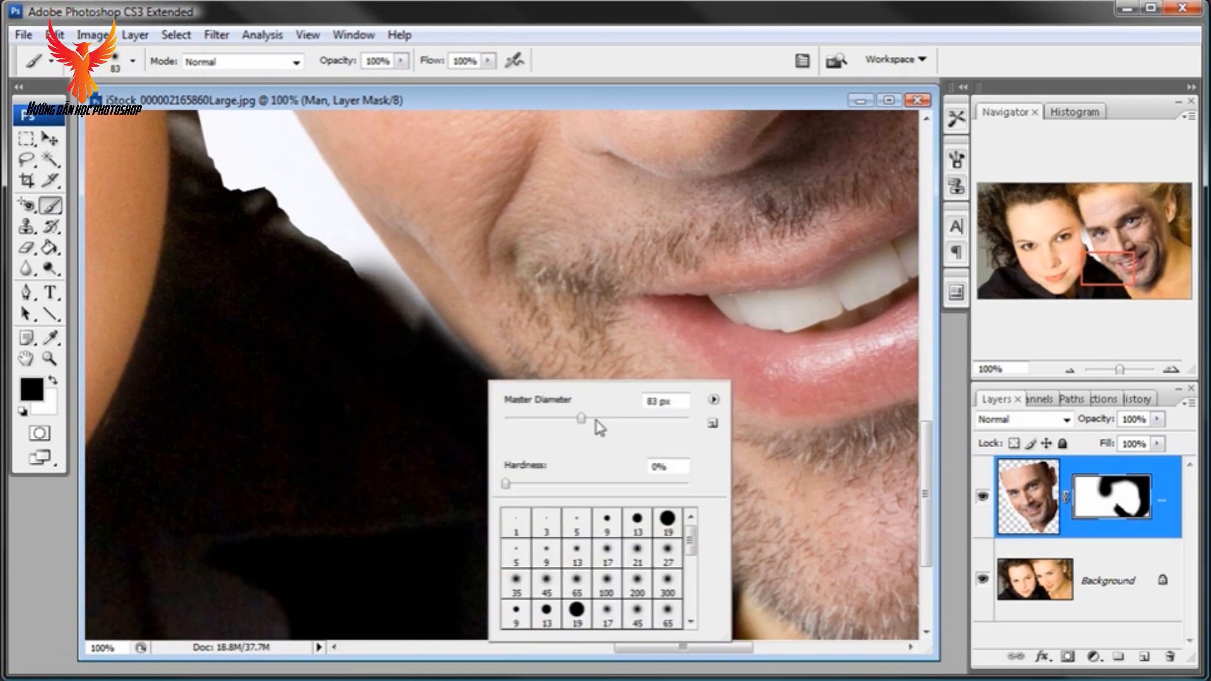
mouse_move(549, 419)
mouse_down()
mouse_move(589, 419)
mouse_move(562, 420)
mouse_up()
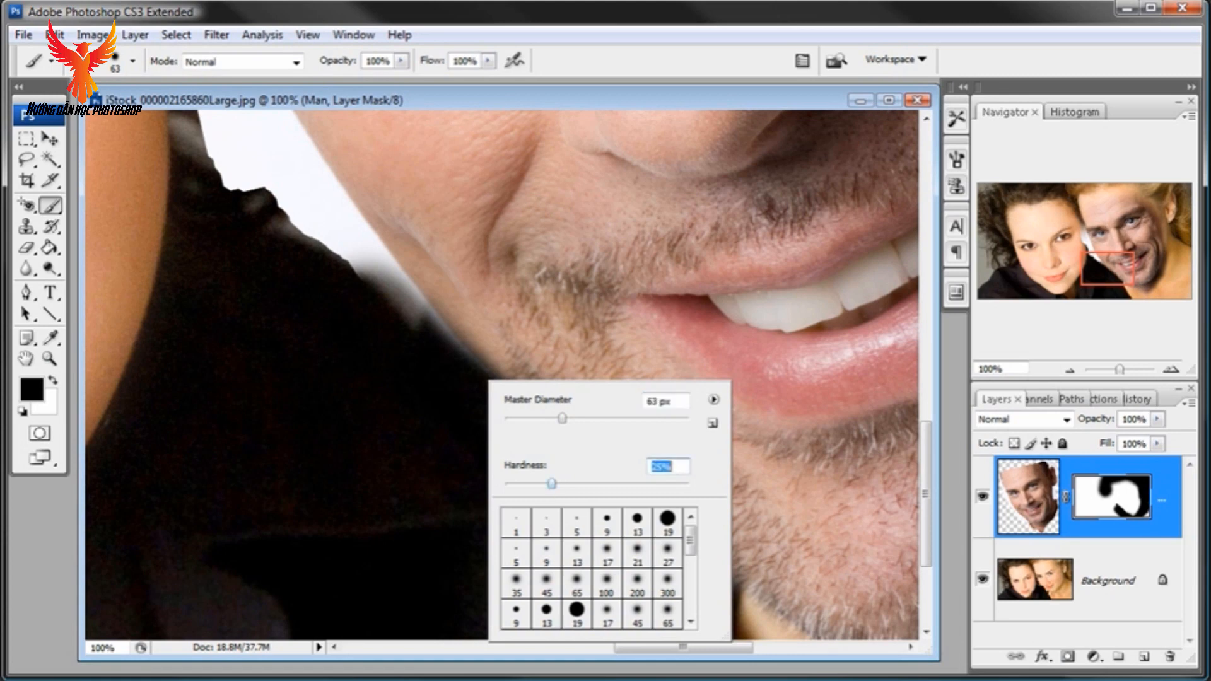
key(Return)
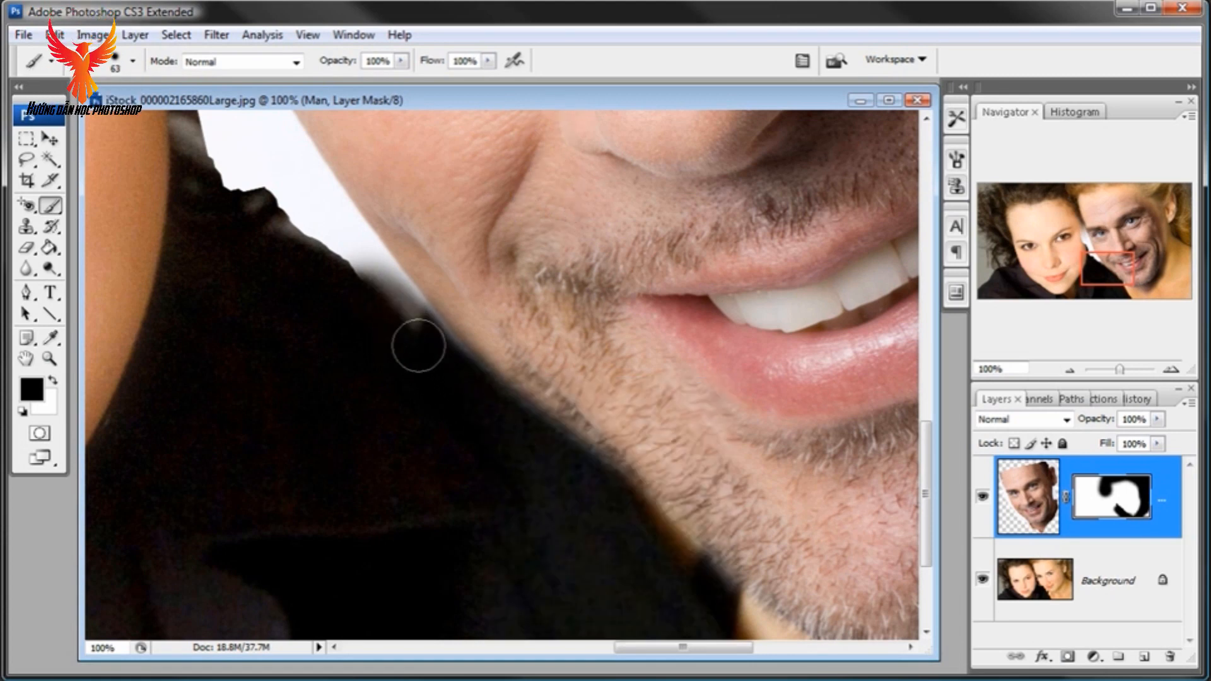
Step: Mask out the remaining white background between the brunette's face and the man's cheek, from the shirt up to his eye
mouse_move(384, 302)
mouse_down()
mouse_move(341, 246)
mouse_move(398, 312)
mouse_move(333, 232)
mouse_up()
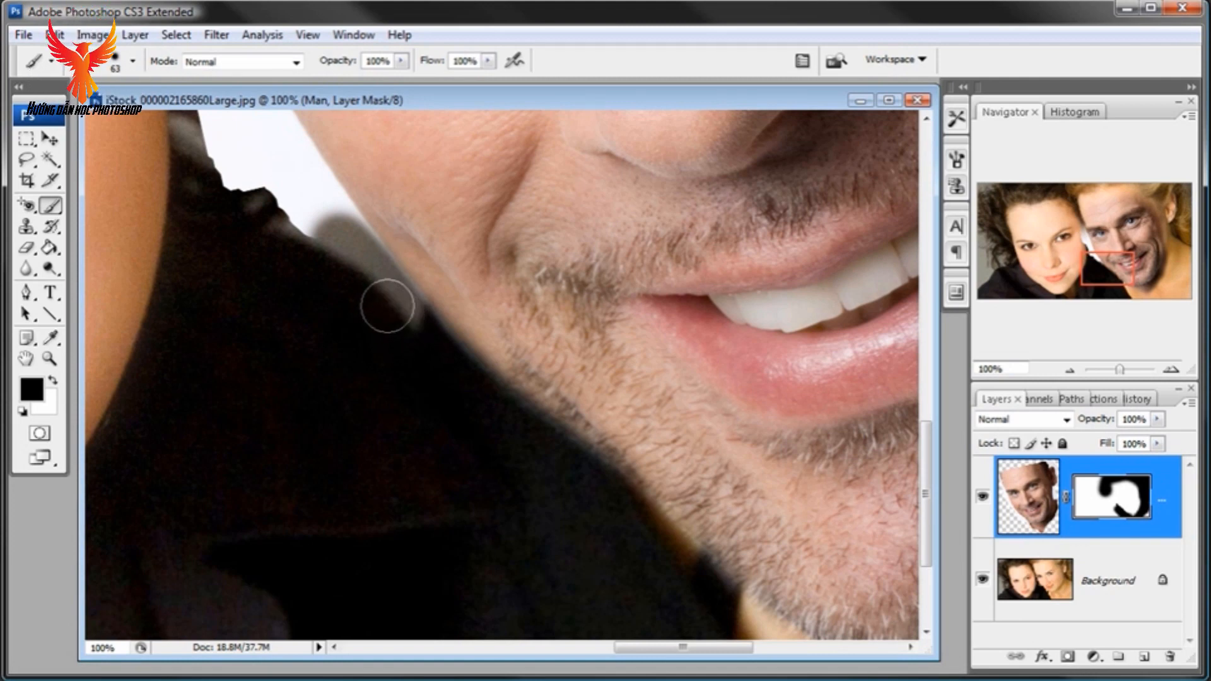
mouse_move(340, 248)
mouse_down()
mouse_move(347, 279)
mouse_move(548, 457)
mouse_move(519, 414)
mouse_move(440, 364)
mouse_move(429, 309)
mouse_move(607, 512)
mouse_up()
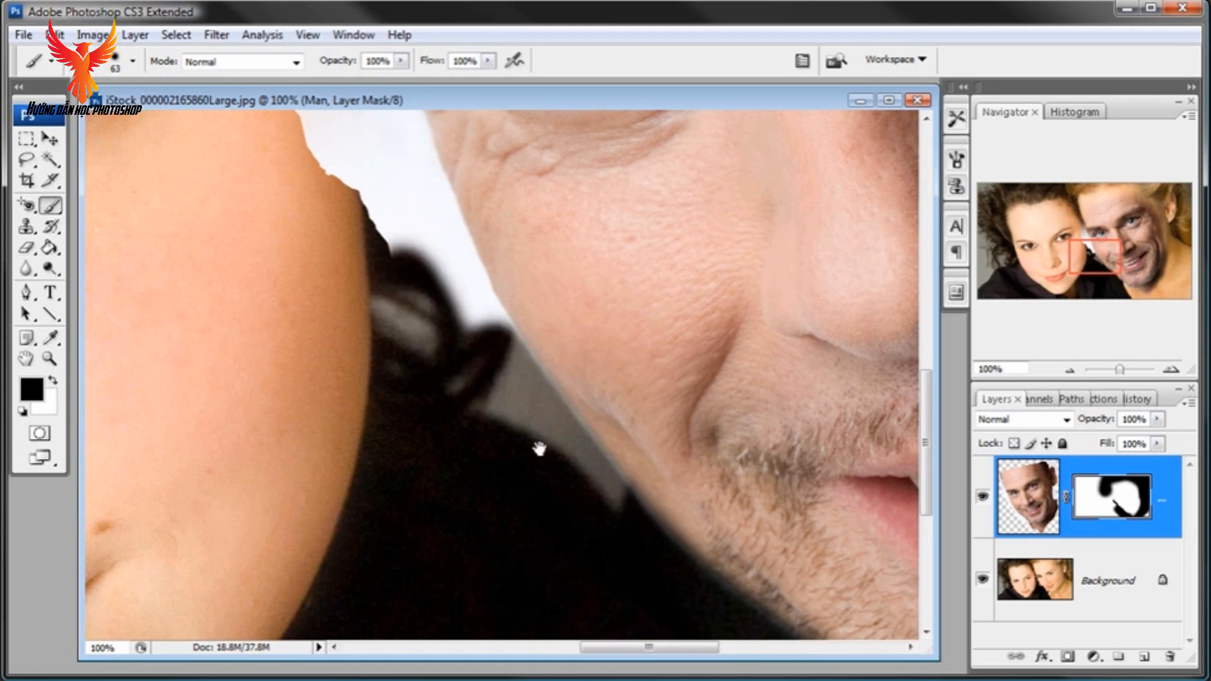
drag(539, 449, 640, 561)
mouse_move(576, 459)
mouse_down()
mouse_move(577, 502)
mouse_move(592, 442)
mouse_move(577, 444)
mouse_move(552, 398)
mouse_move(566, 430)
mouse_move(537, 356)
mouse_move(557, 414)
mouse_move(517, 302)
mouse_move(504, 358)
mouse_move(460, 272)
mouse_move(386, 216)
mouse_up()
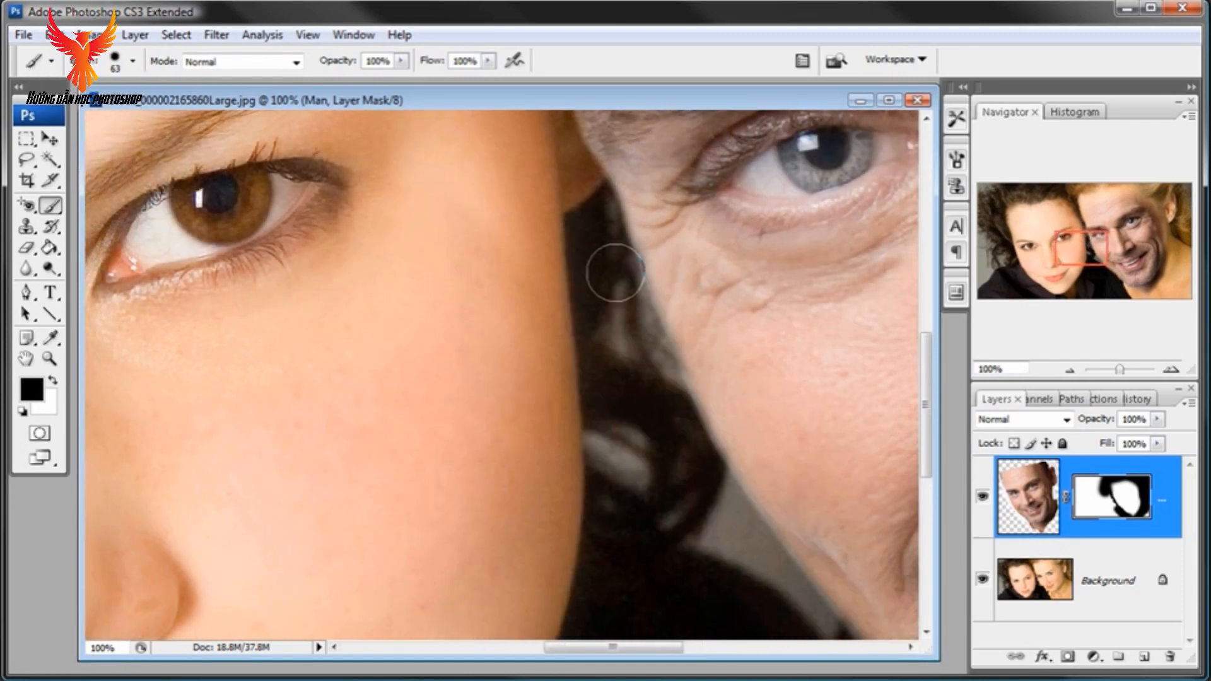
drag(799, 390, 738, 235)
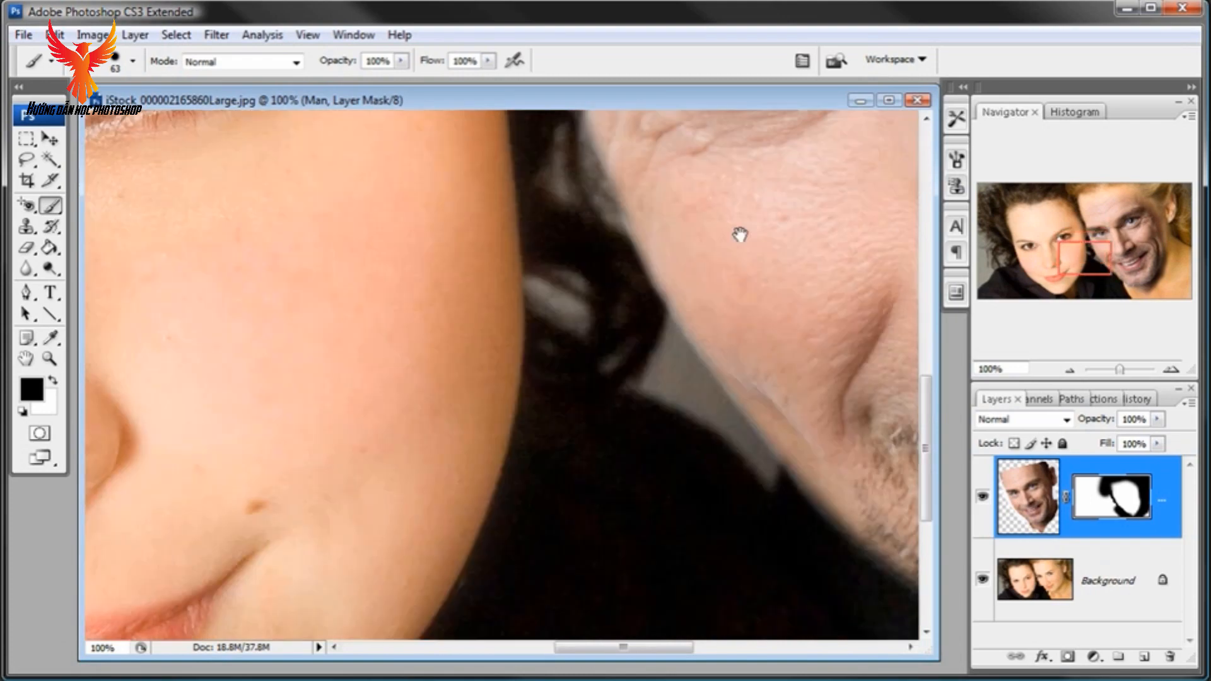
click(1070, 370)
click(1070, 370)
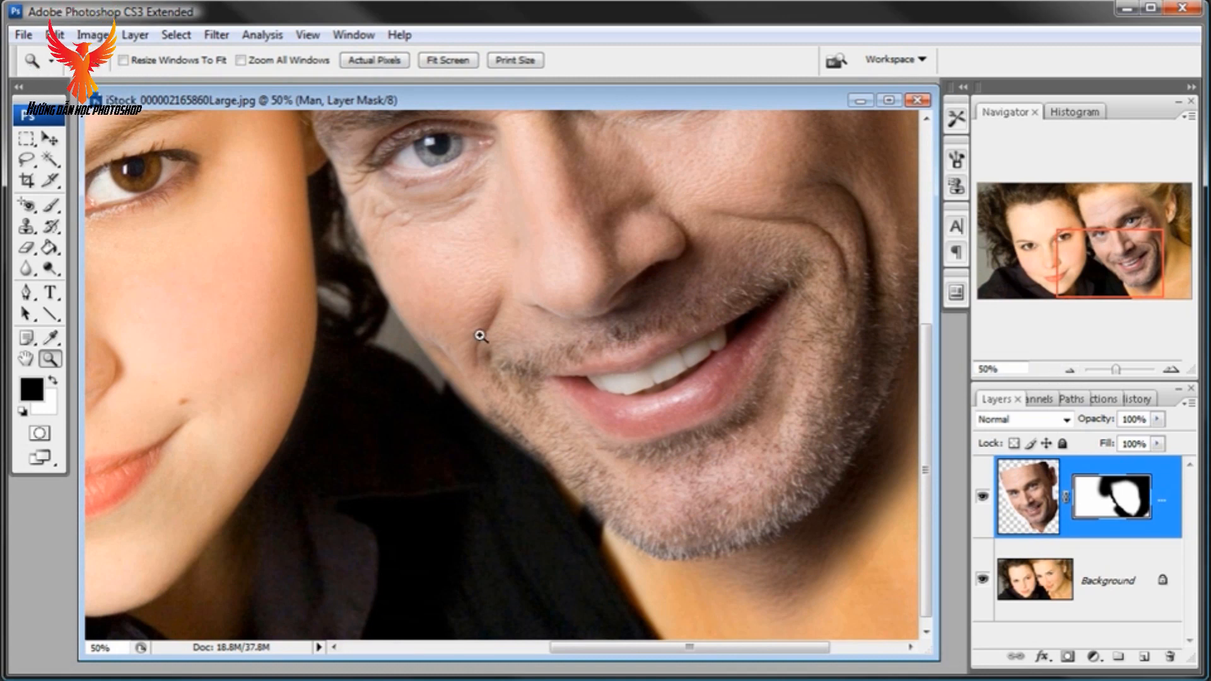
key(ctrl+minus)
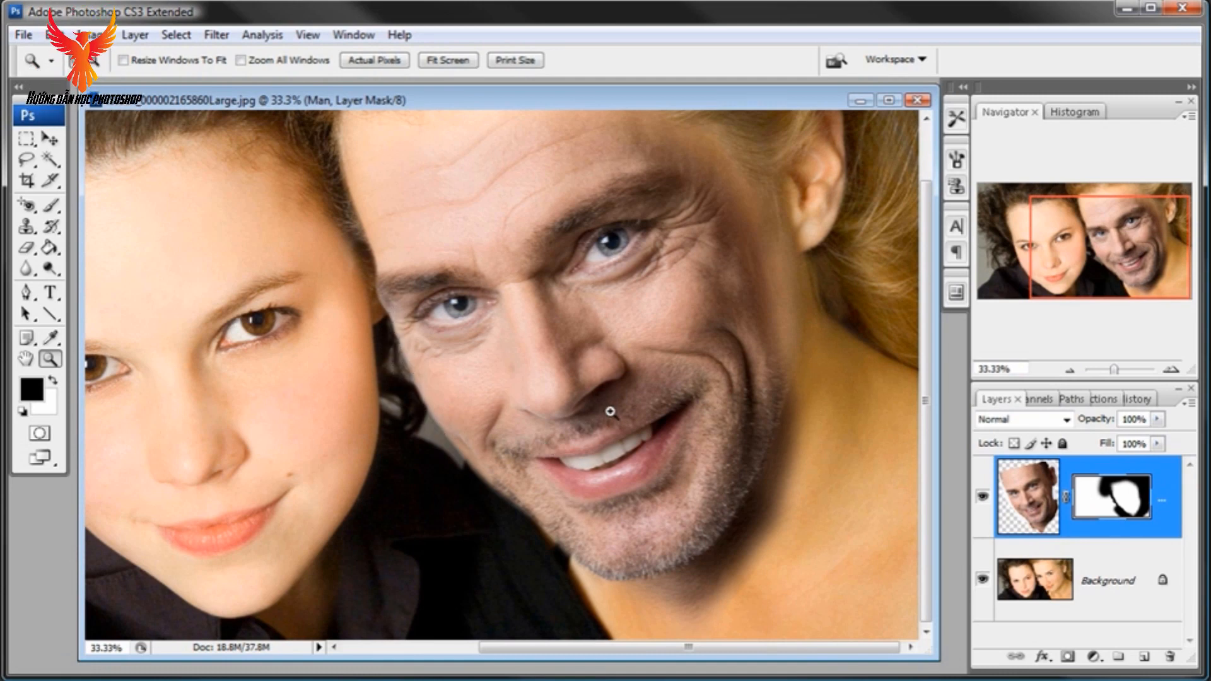
click(1067, 371)
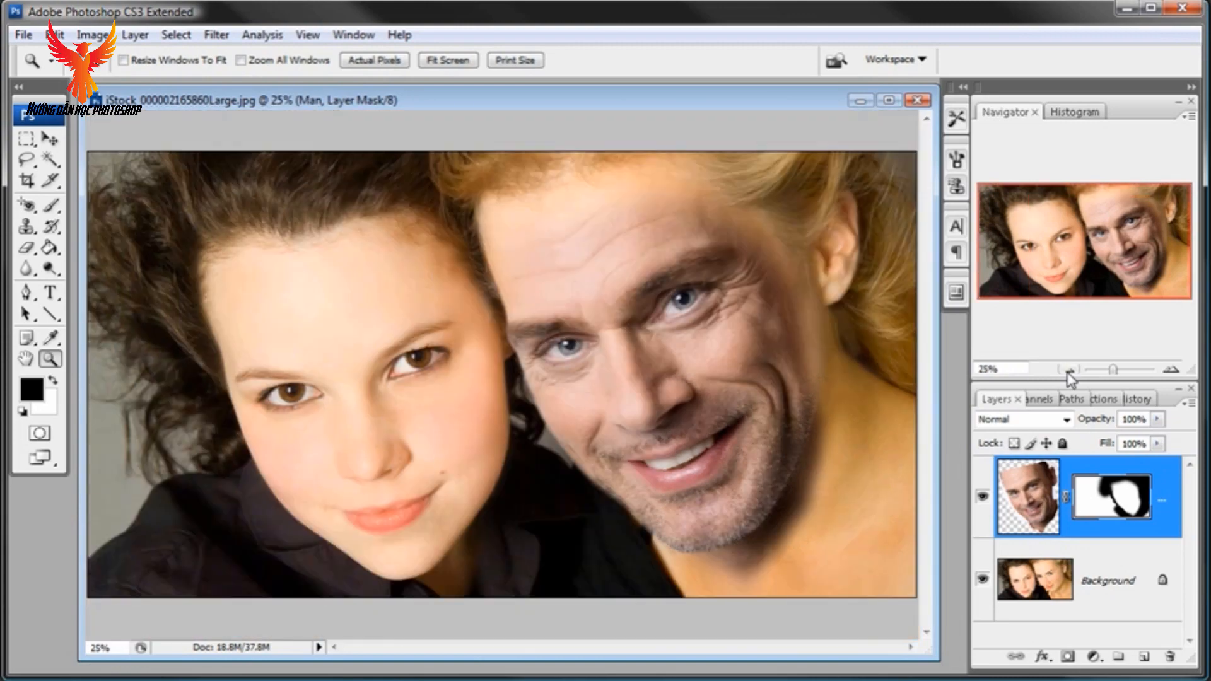
Step: Set the brush to 0% hardness and a 349 px diameter for soft blending around the man's forehead
click(686, 287)
click(590, 262)
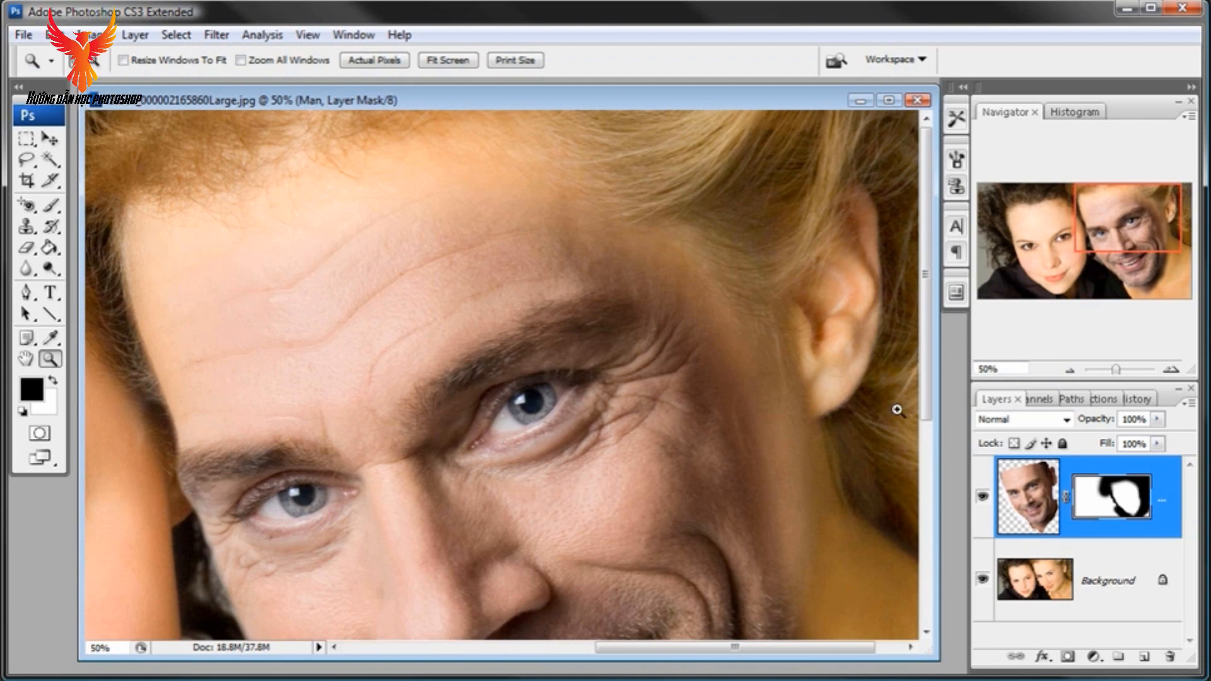
click(53, 207)
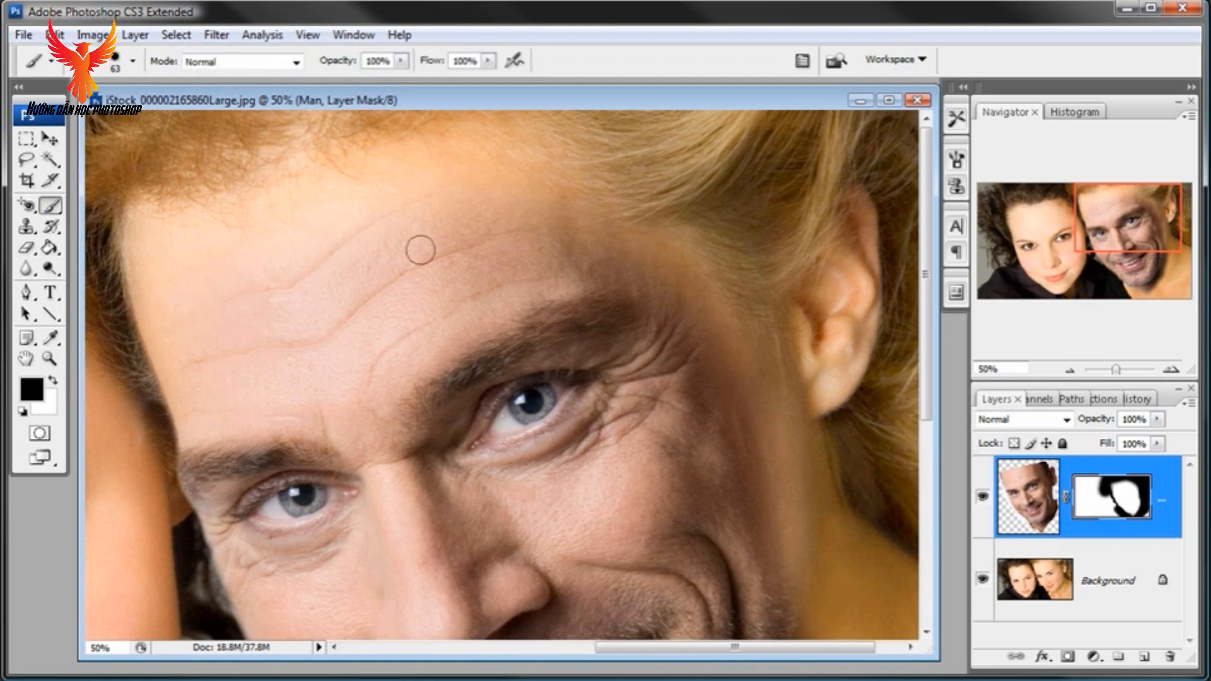
right_click(588, 250)
drag(698, 351, 611, 355)
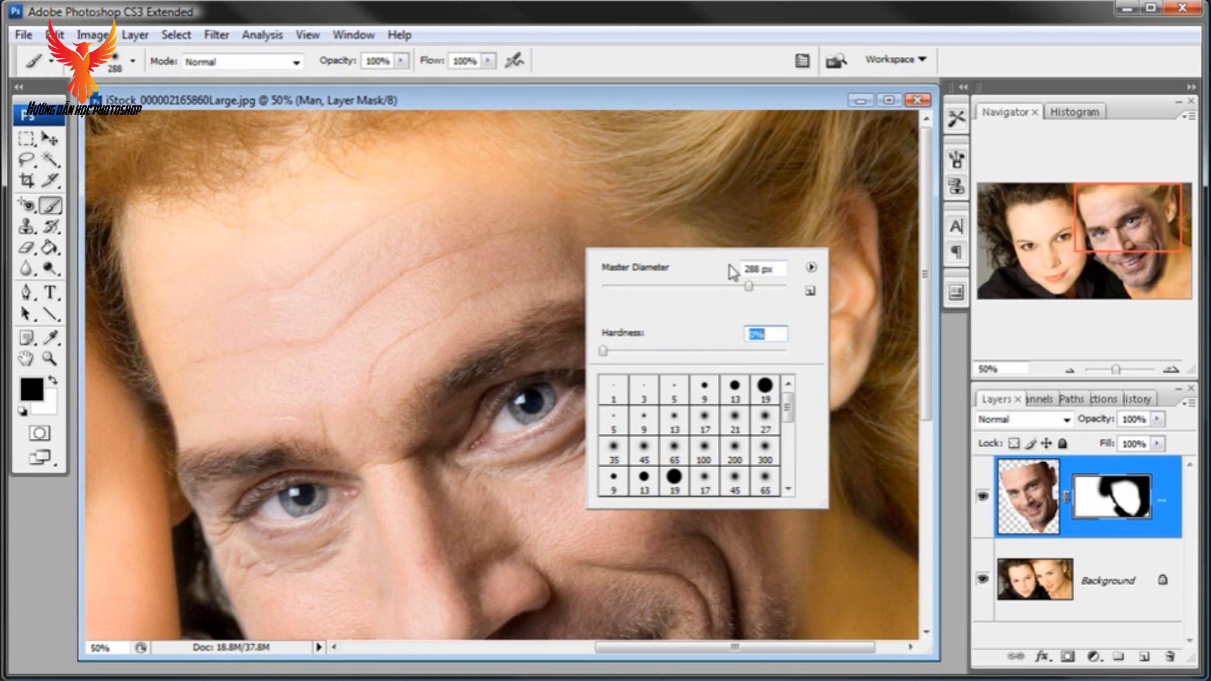
drag(748, 286, 755, 287)
key(Return)
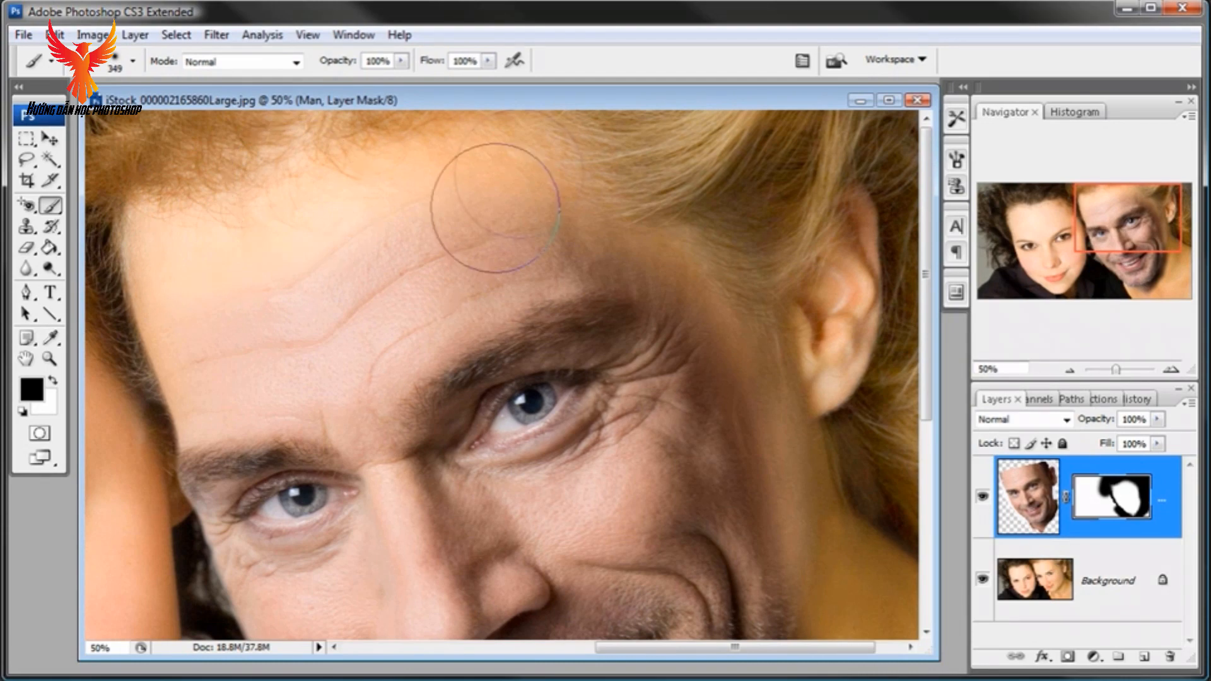
Step: Review the whole composite by hiding and showing the man's layer over the two-women photo
drag(1127, 218, 1136, 266)
click(1071, 370)
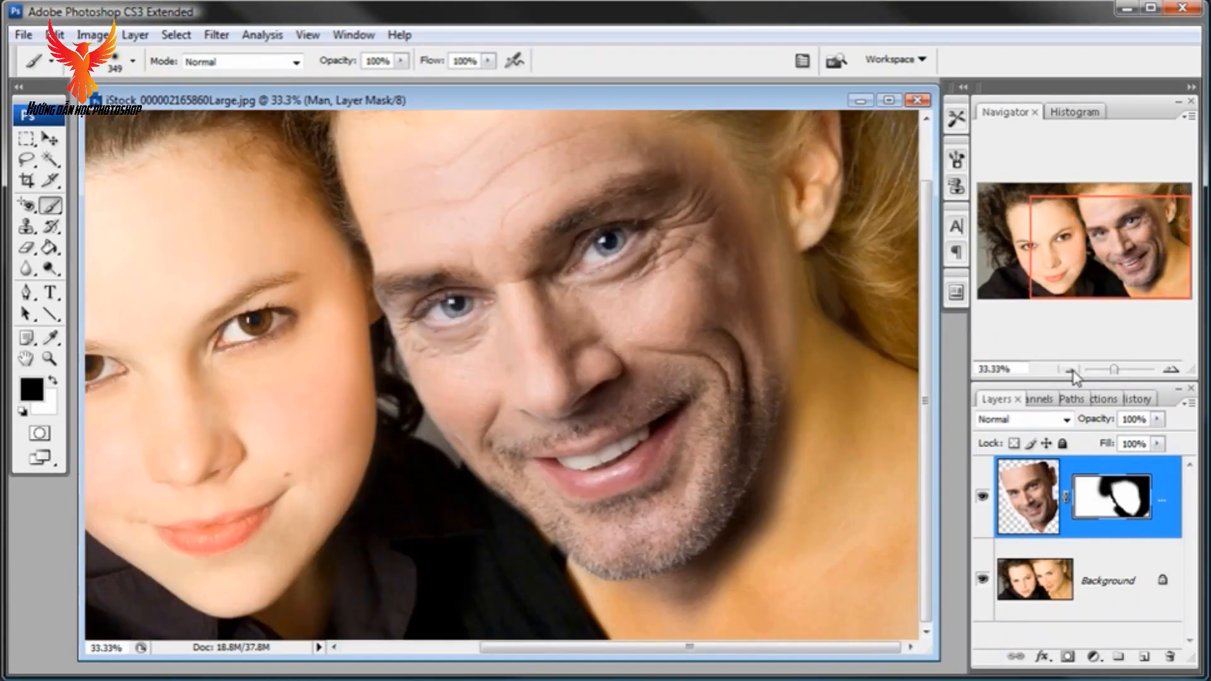
click(1071, 370)
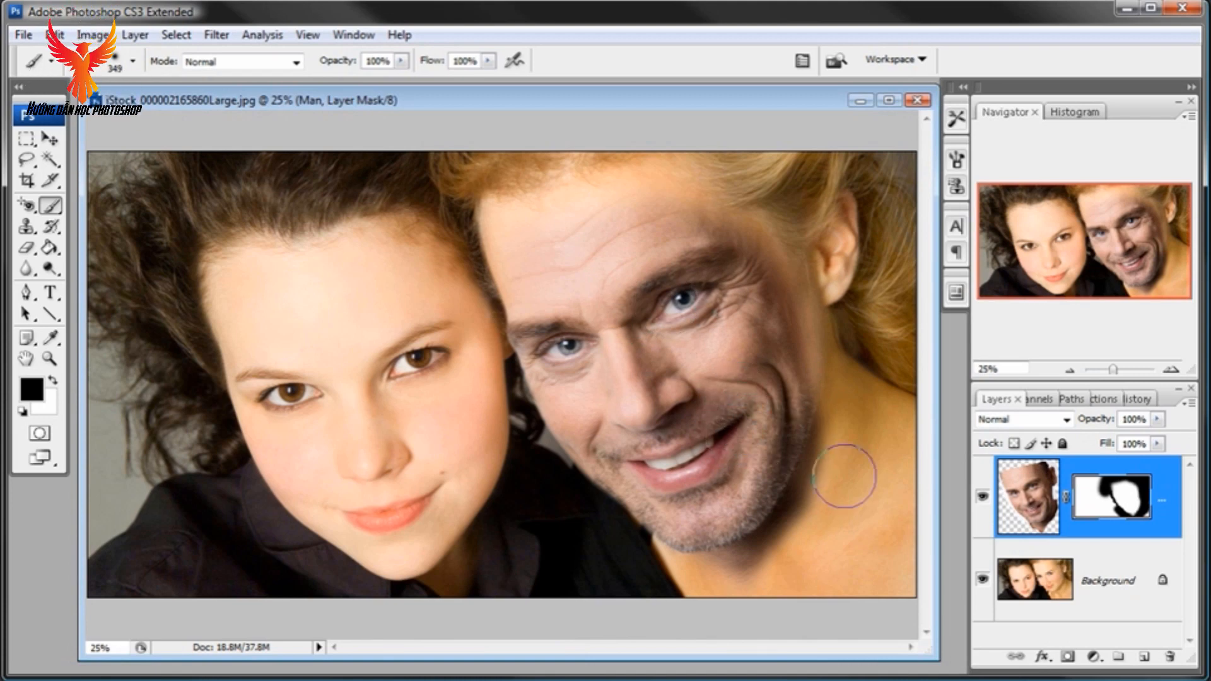
click(983, 501)
click(982, 501)
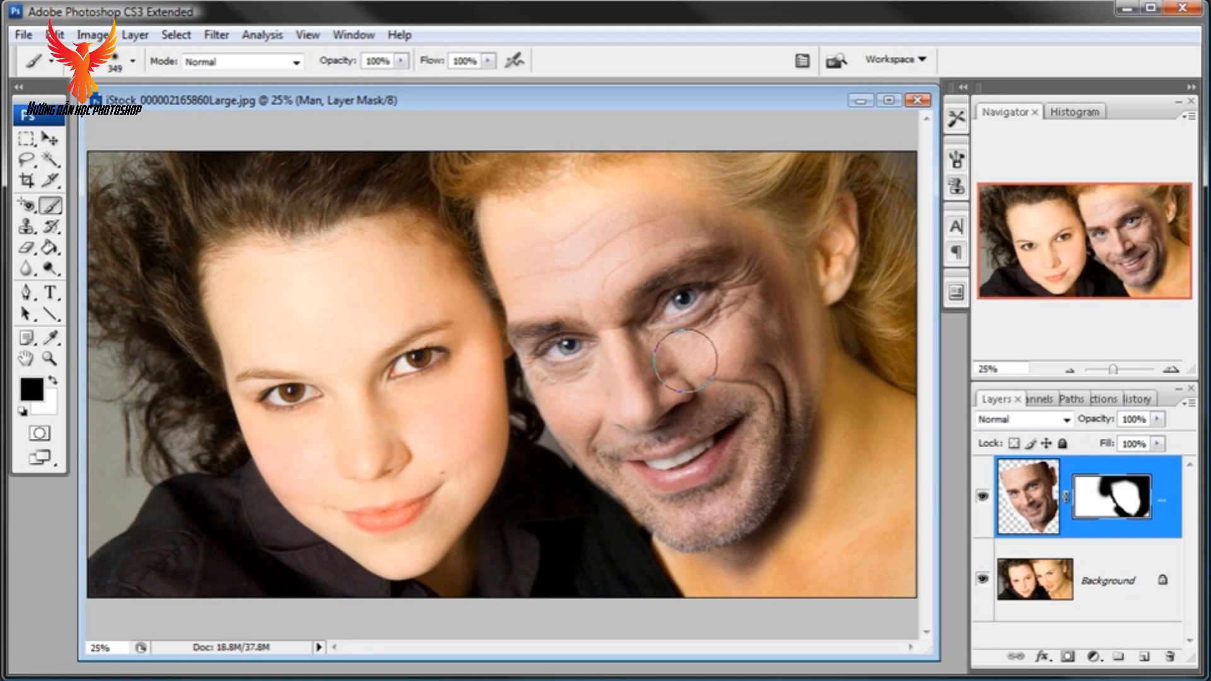
Step: Convert the image to CMYK Color mode without flattening its layers
click(93, 35)
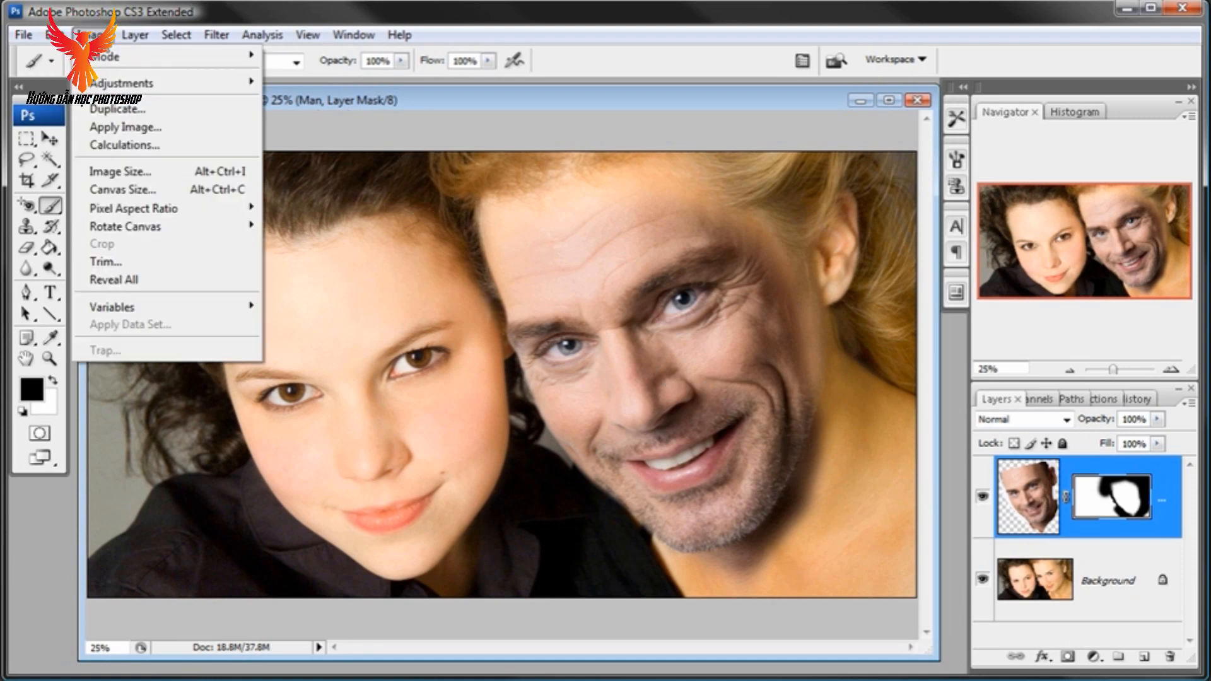
mouse_move(100, 58)
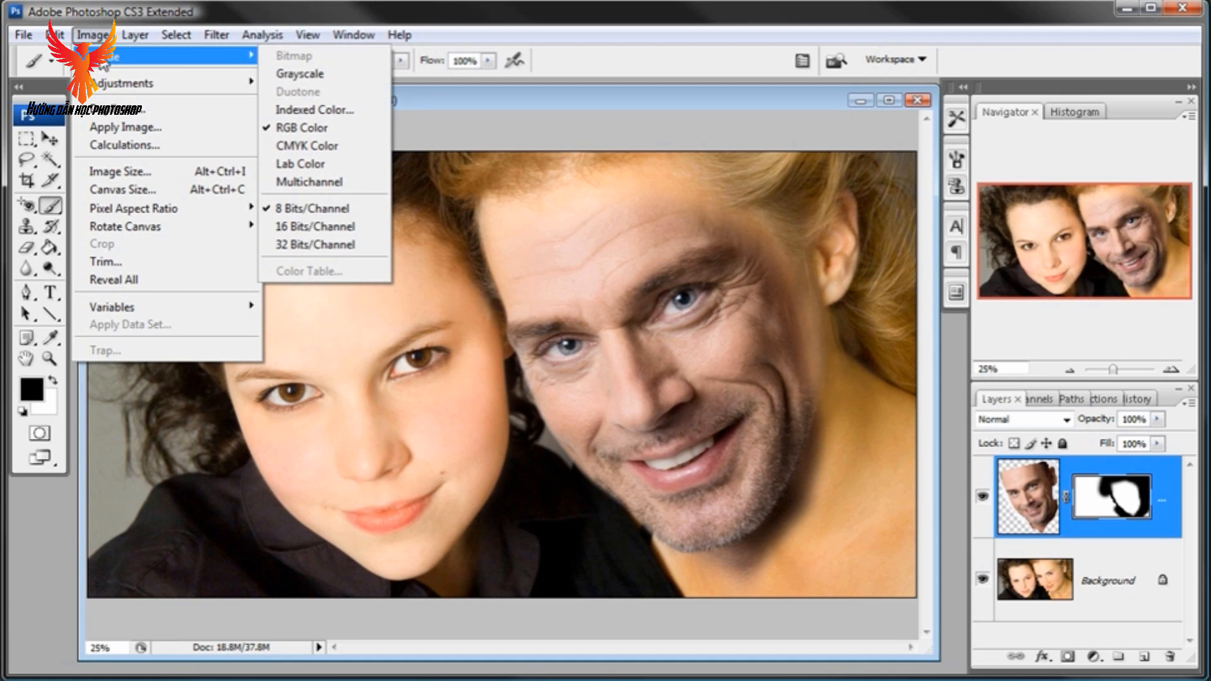
click(306, 146)
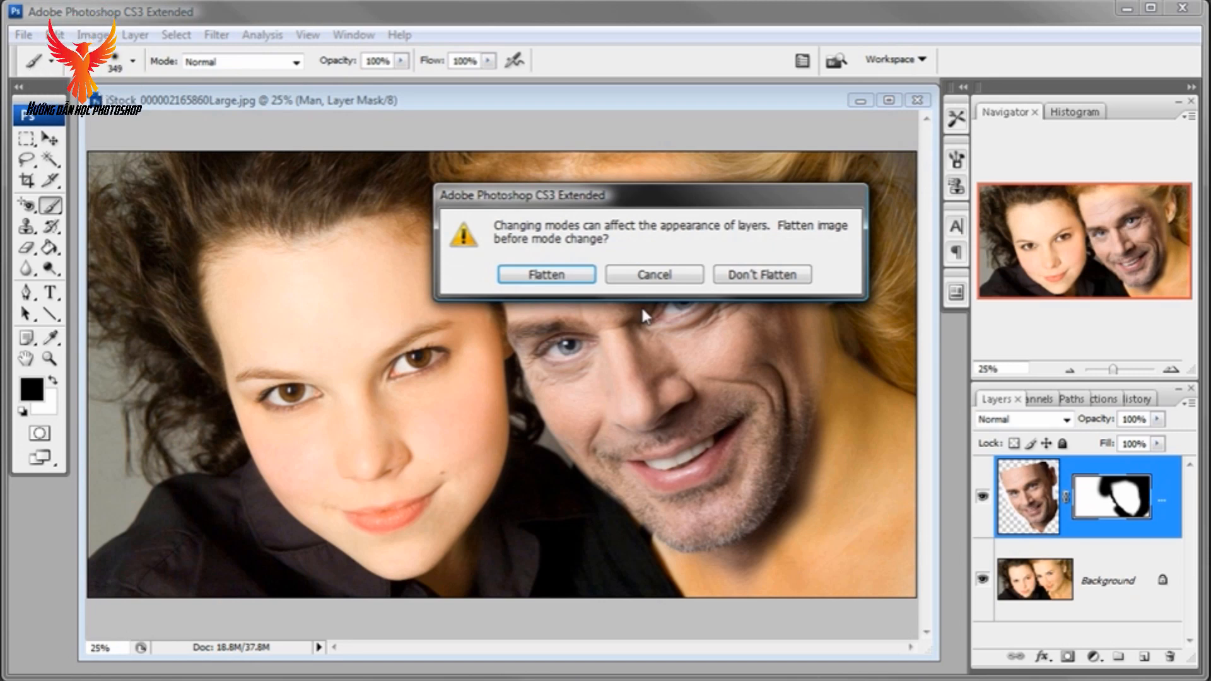
click(751, 275)
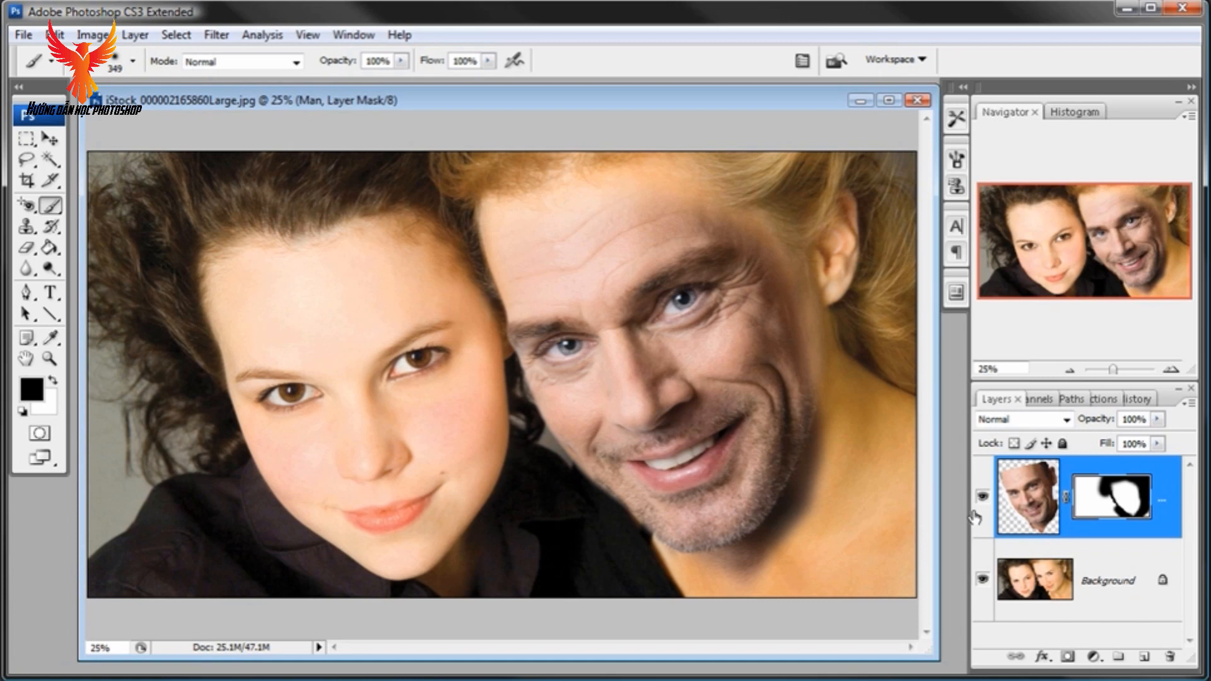
Step: Add a Curves adjustment layer clipped to the man's layer and move its dialog clear of his face
mouse_move(968, 512)
mouse_down()
mouse_move(914, 513)
mouse_move(974, 513)
mouse_move(959, 513)
mouse_up()
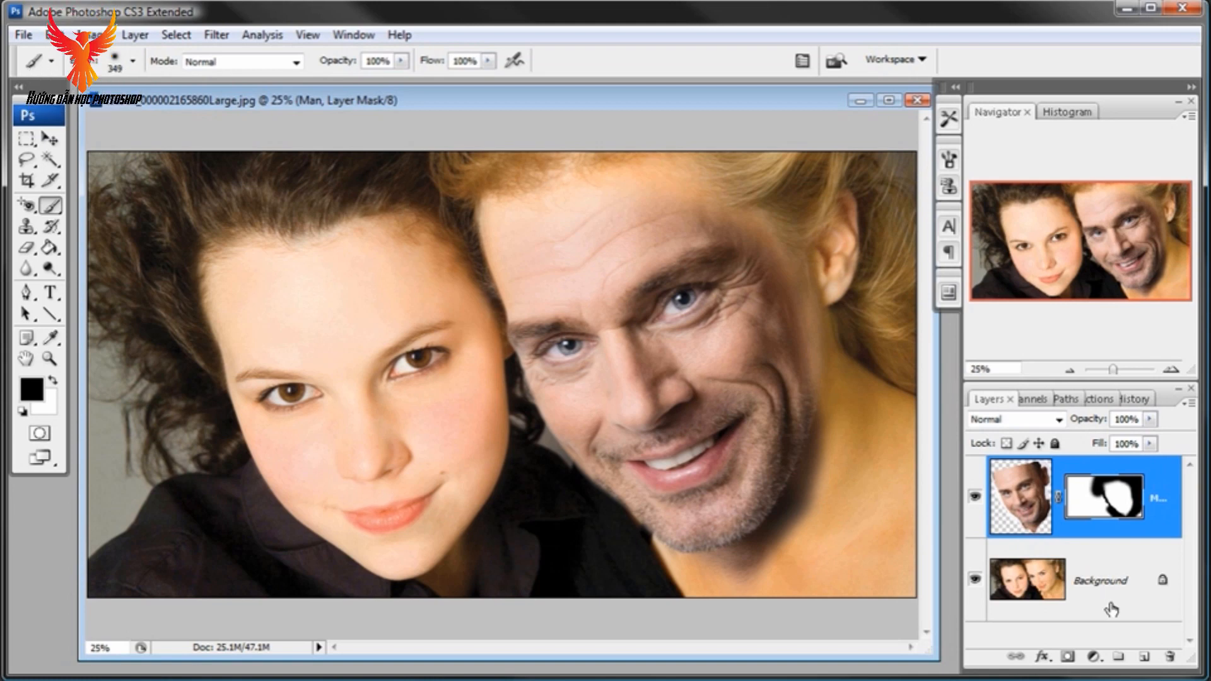
click(1093, 657)
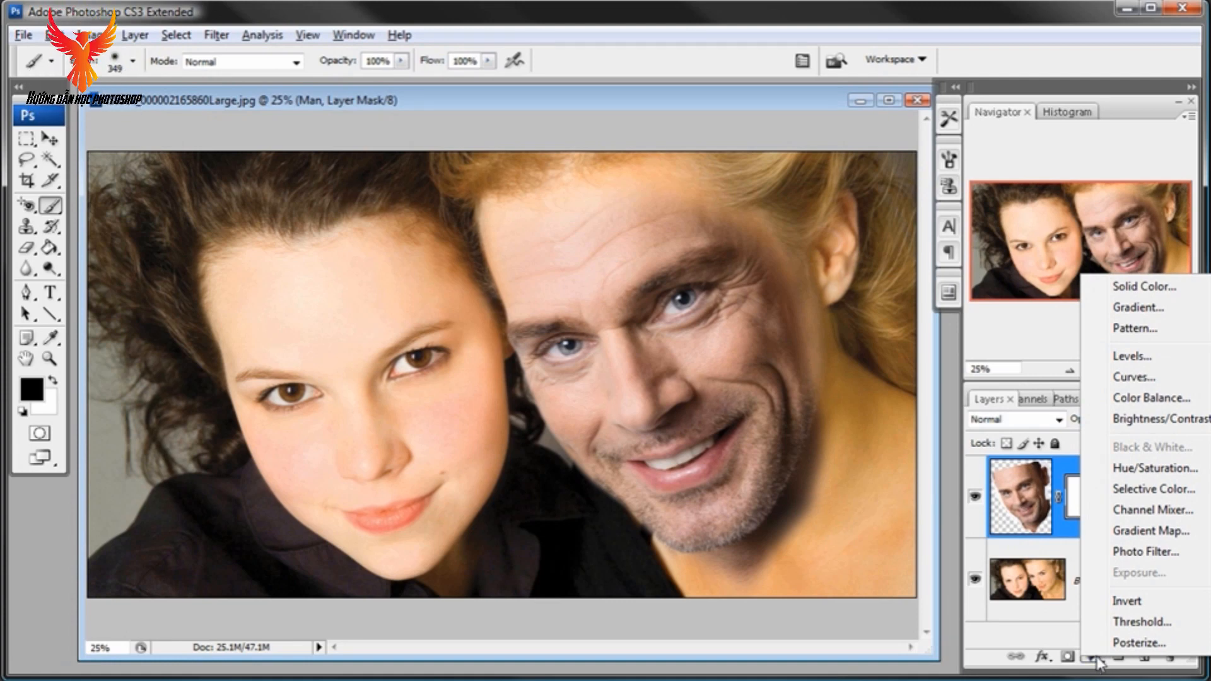
click(1146, 380)
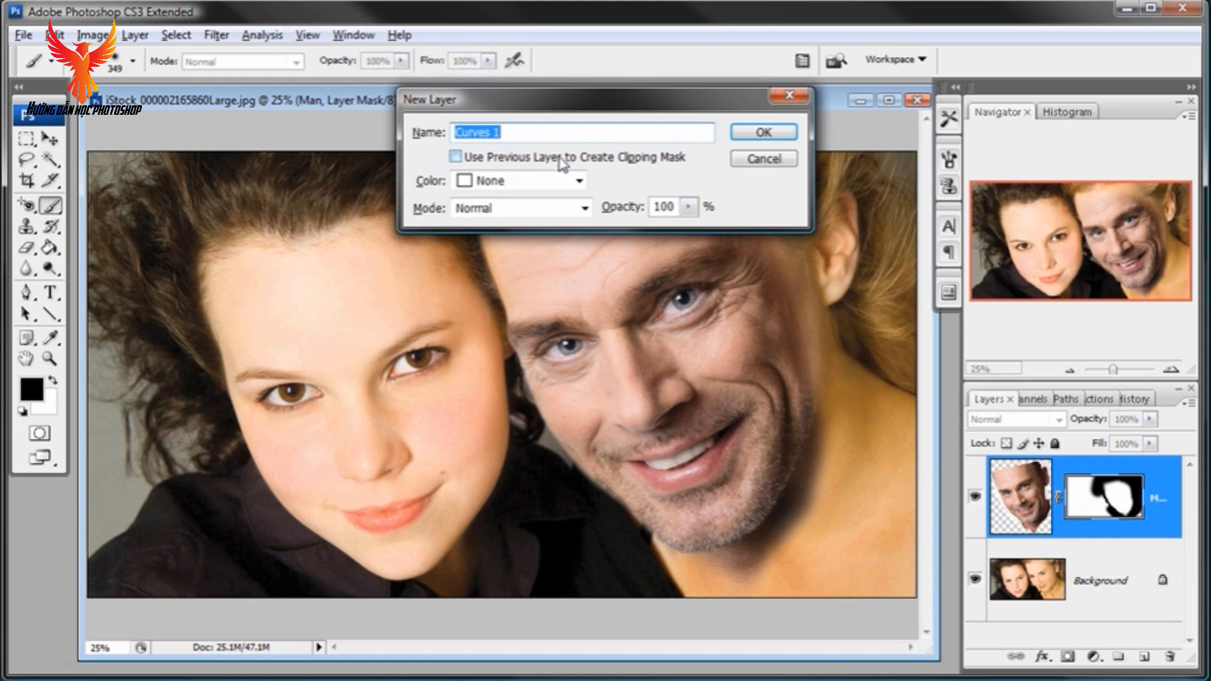
click(457, 158)
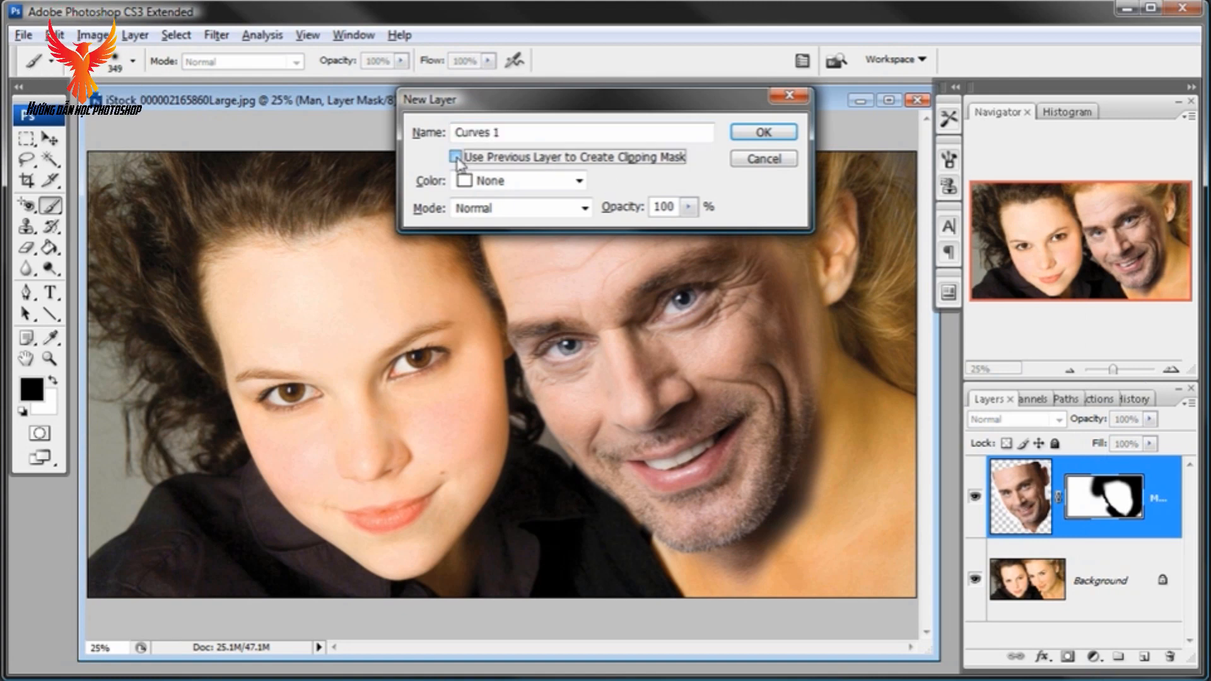
click(763, 132)
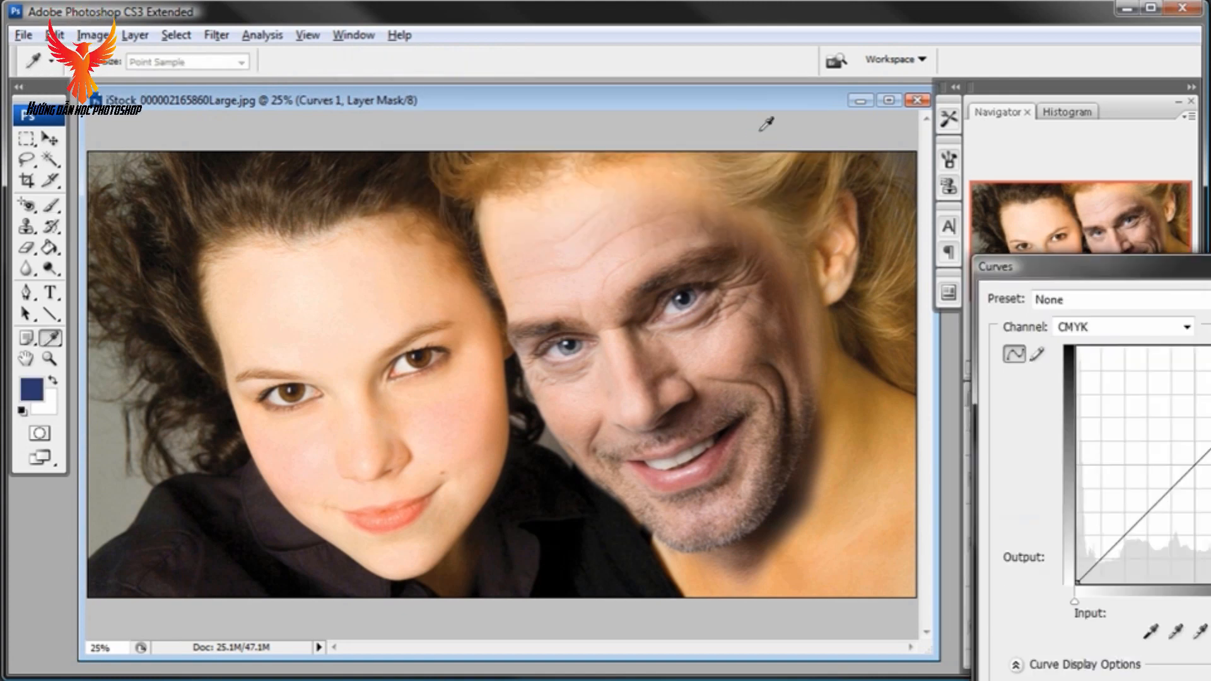
drag(1063, 276, 154, 119)
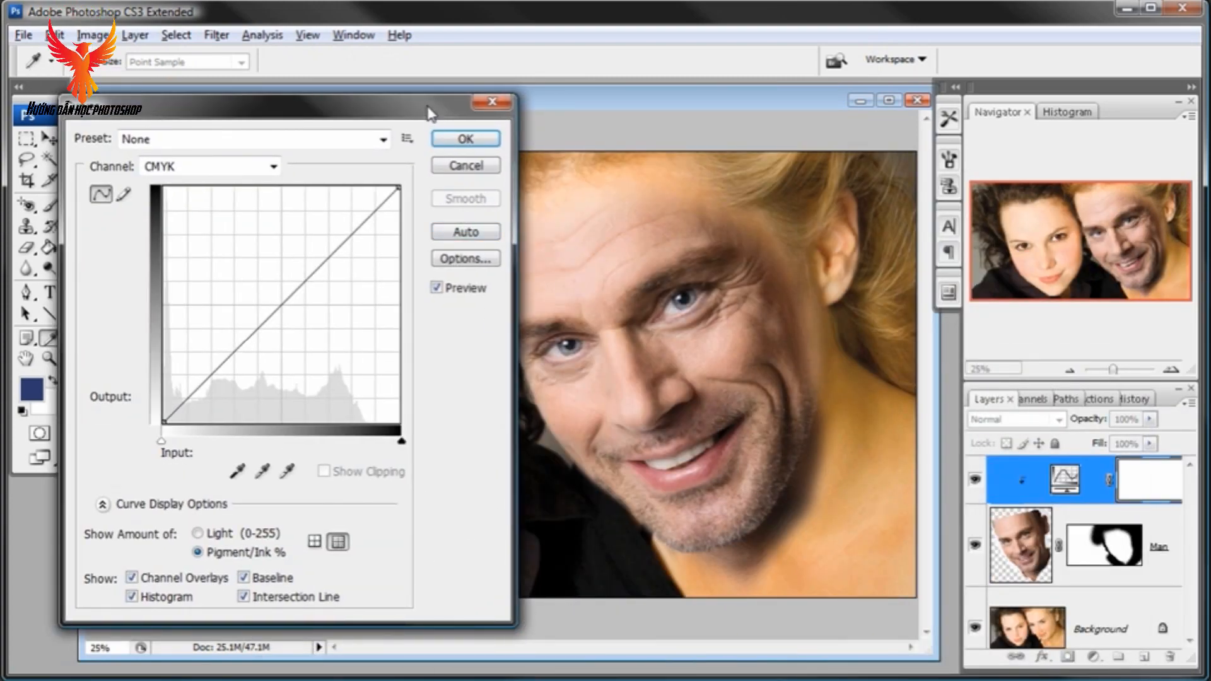
drag(429, 112, 382, 108)
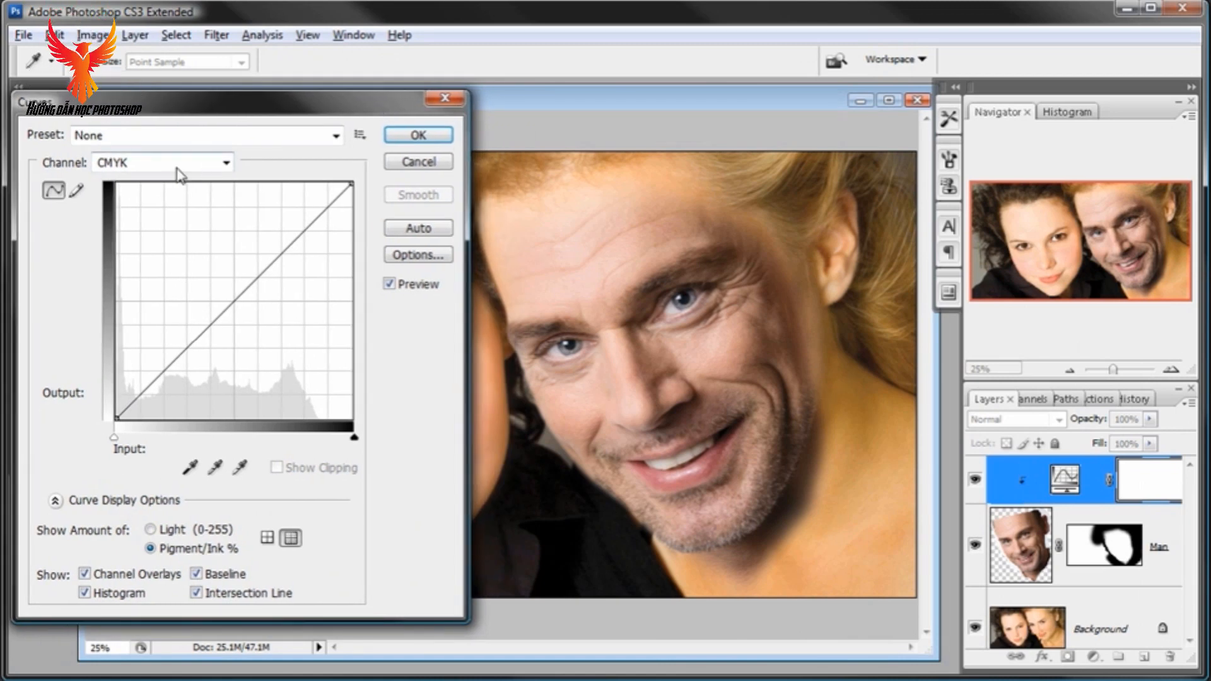
click(226, 164)
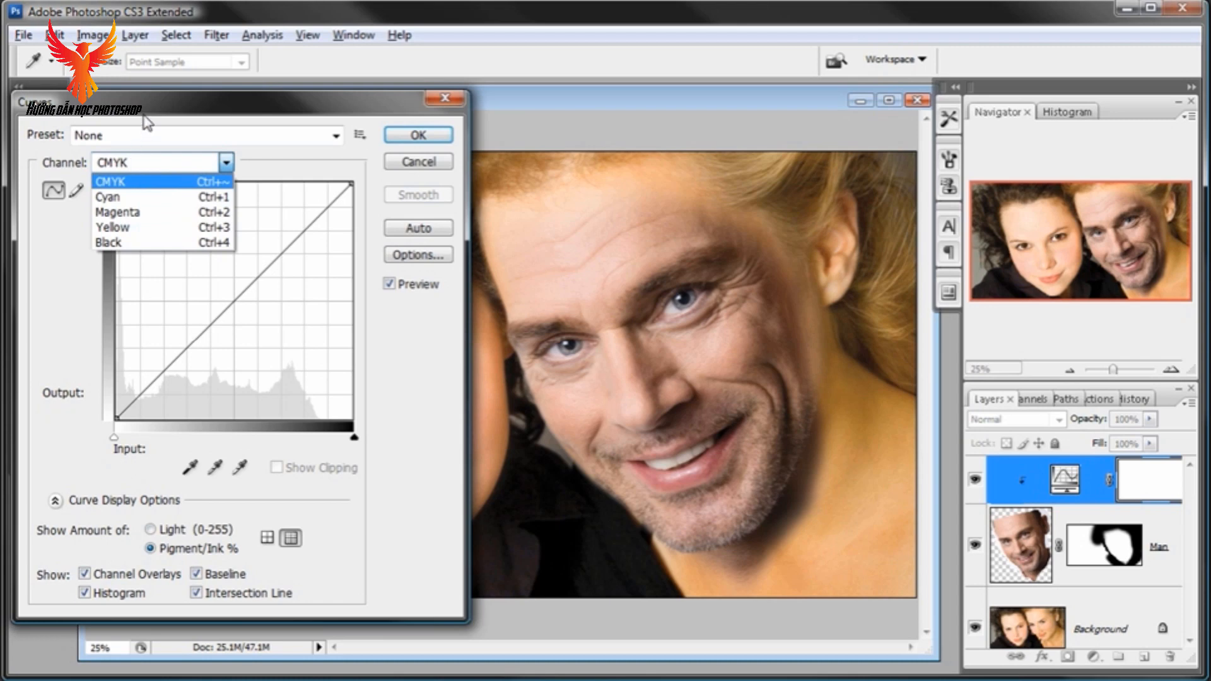
click(183, 162)
click(226, 163)
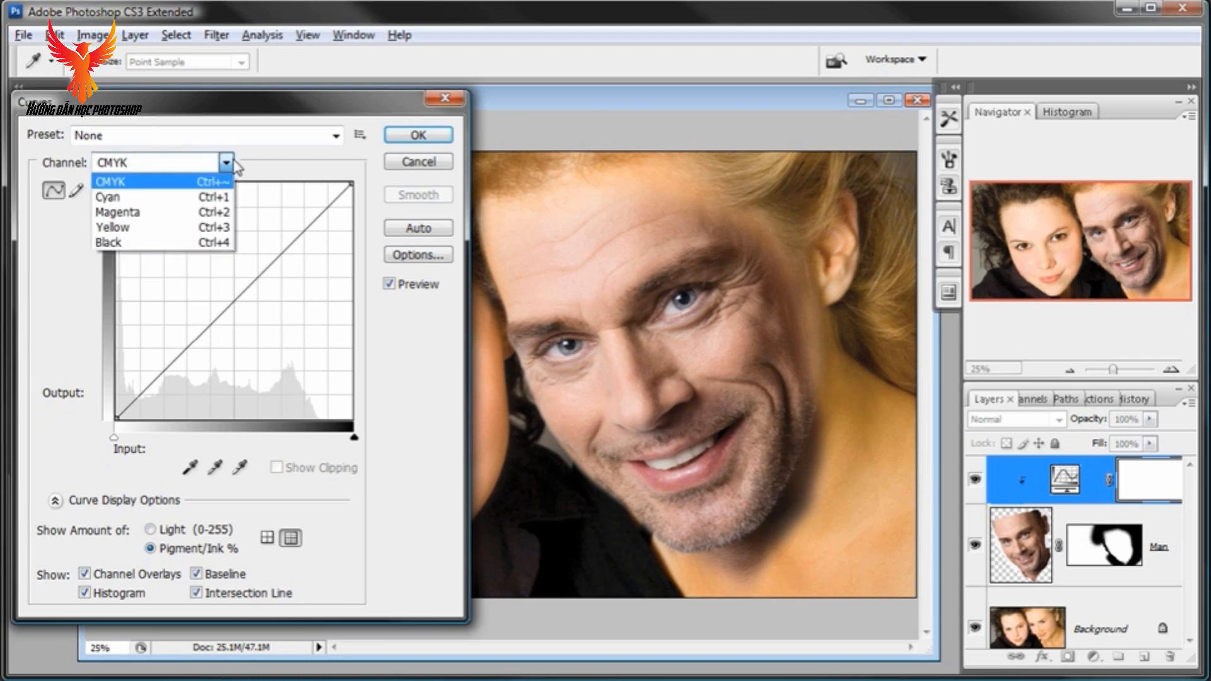
click(236, 109)
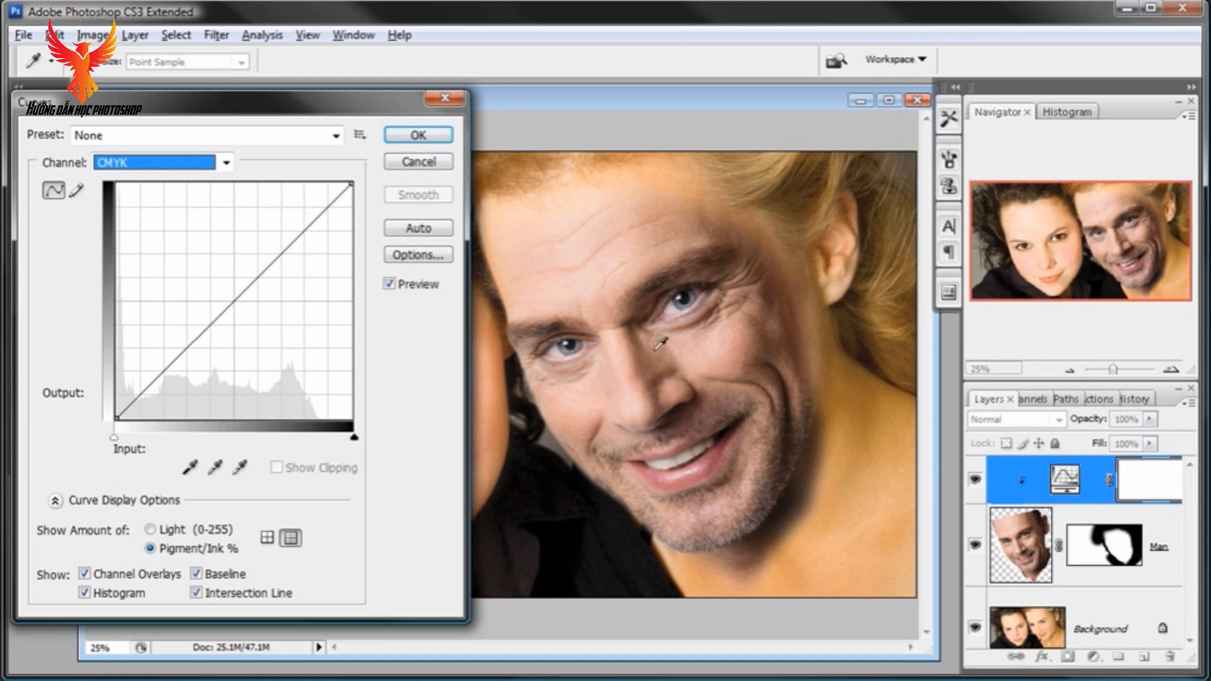
Step: Try stronger and weaker magenta in the man's face, settling the Magenta curve's midpoint at input 53, output 47
click(226, 163)
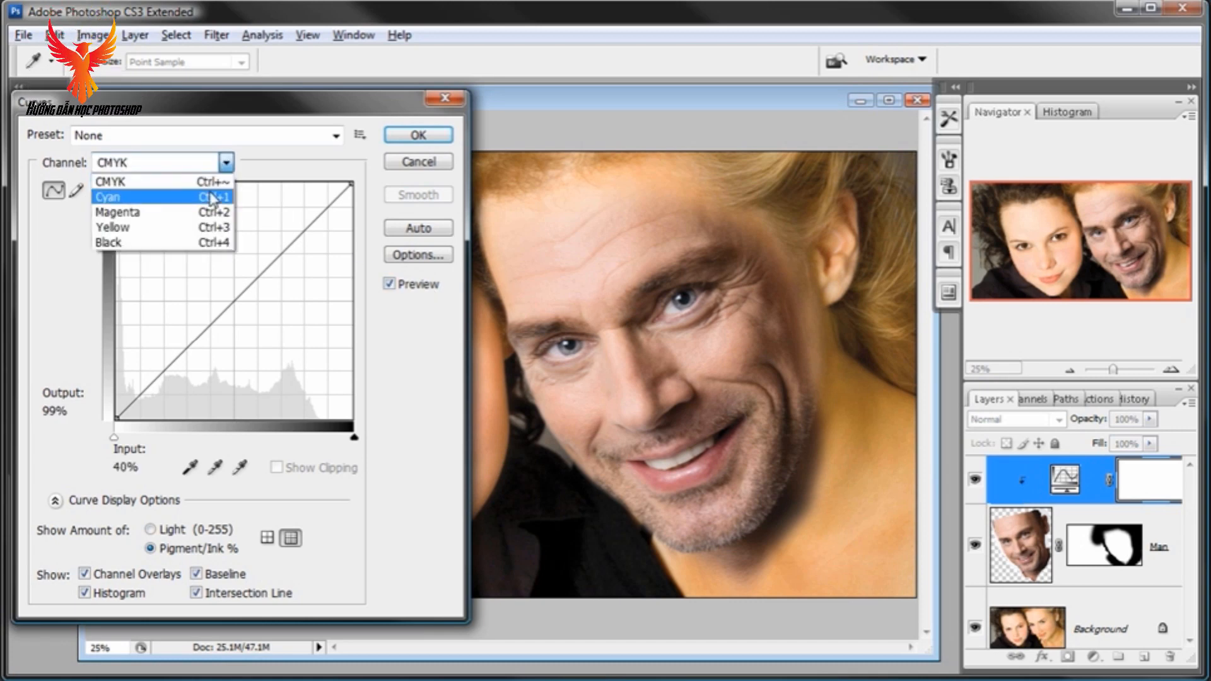
click(188, 219)
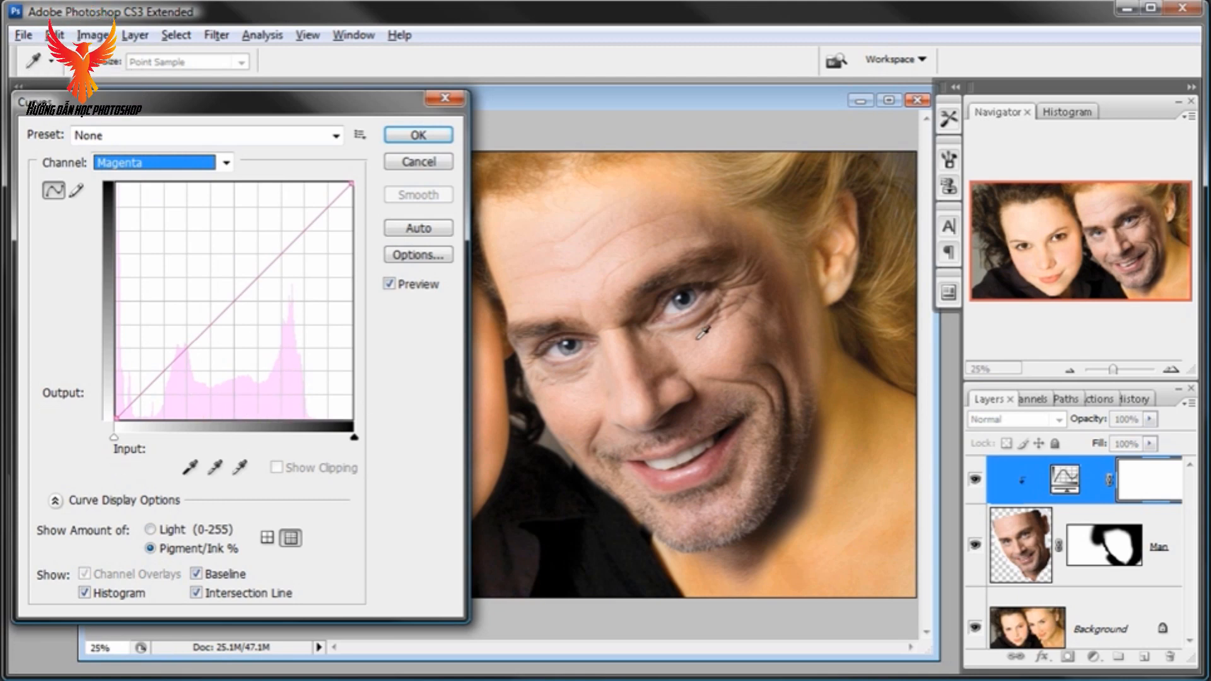
click(233, 301)
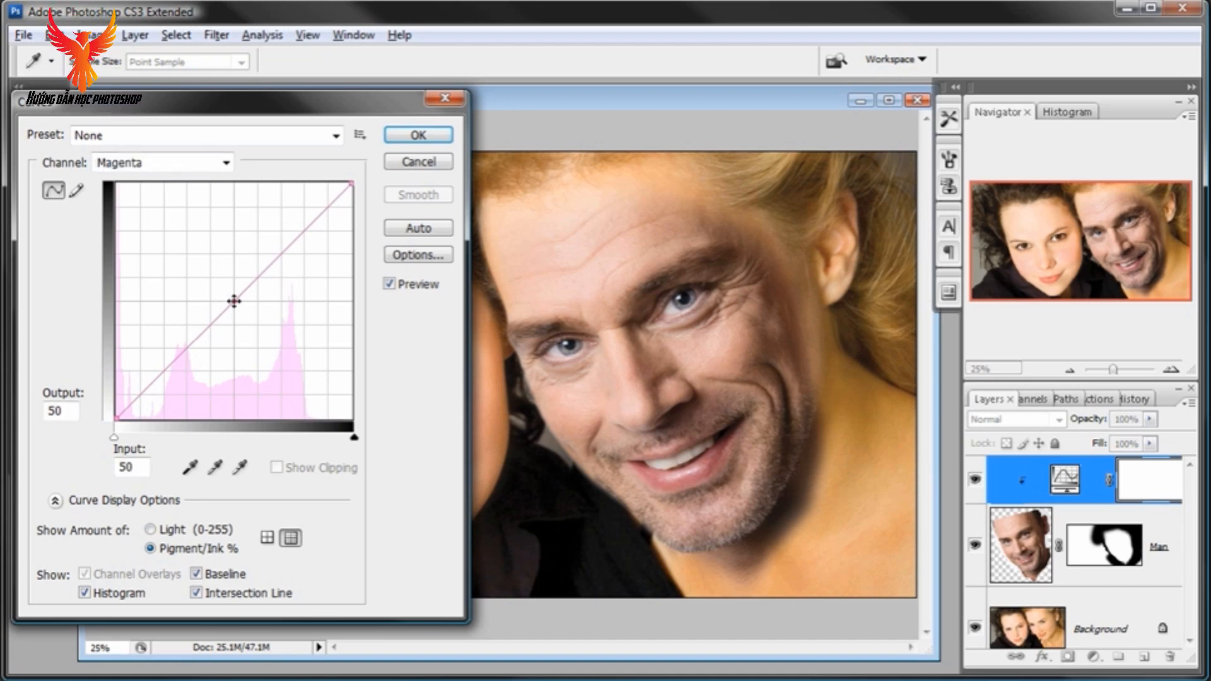
drag(233, 301, 243, 310)
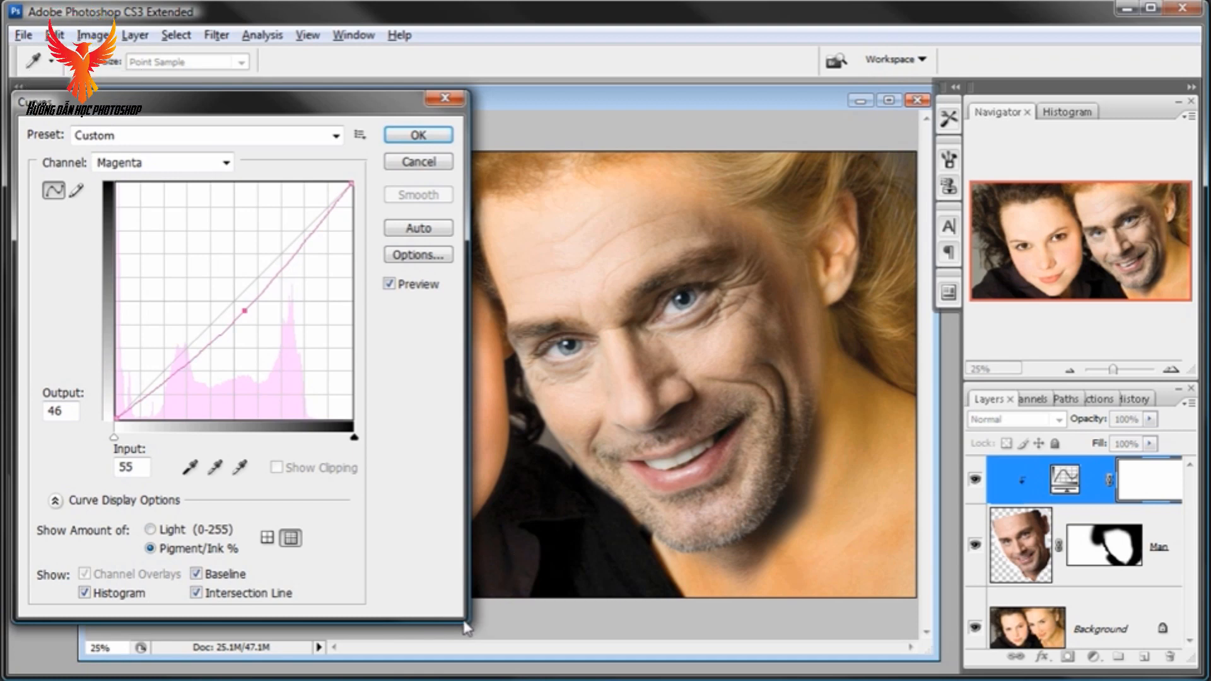
drag(397, 114, 381, 113)
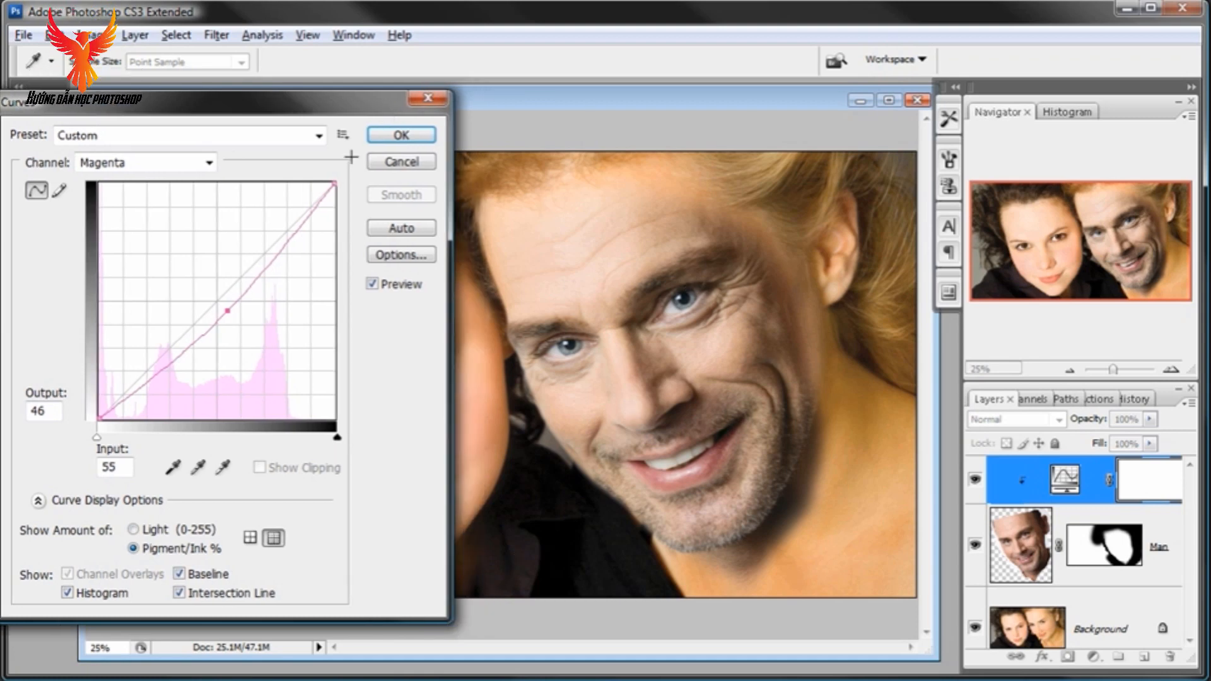
drag(225, 310, 197, 285)
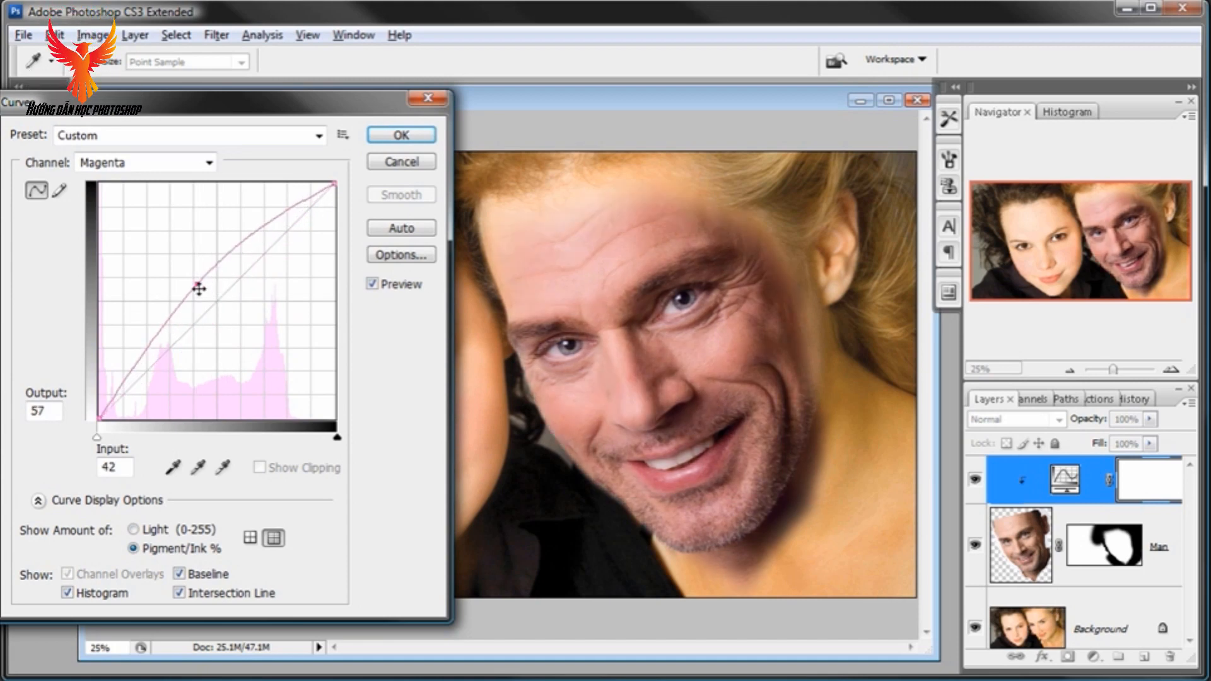
drag(198, 288, 248, 330)
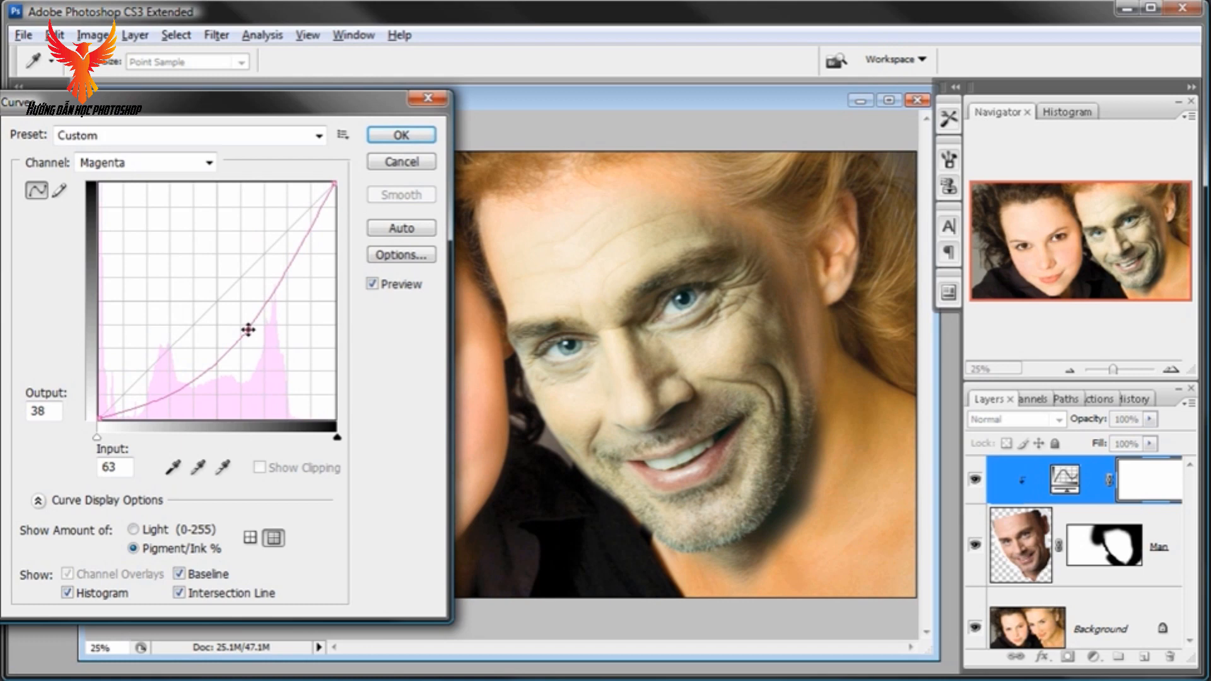
drag(248, 329, 223, 308)
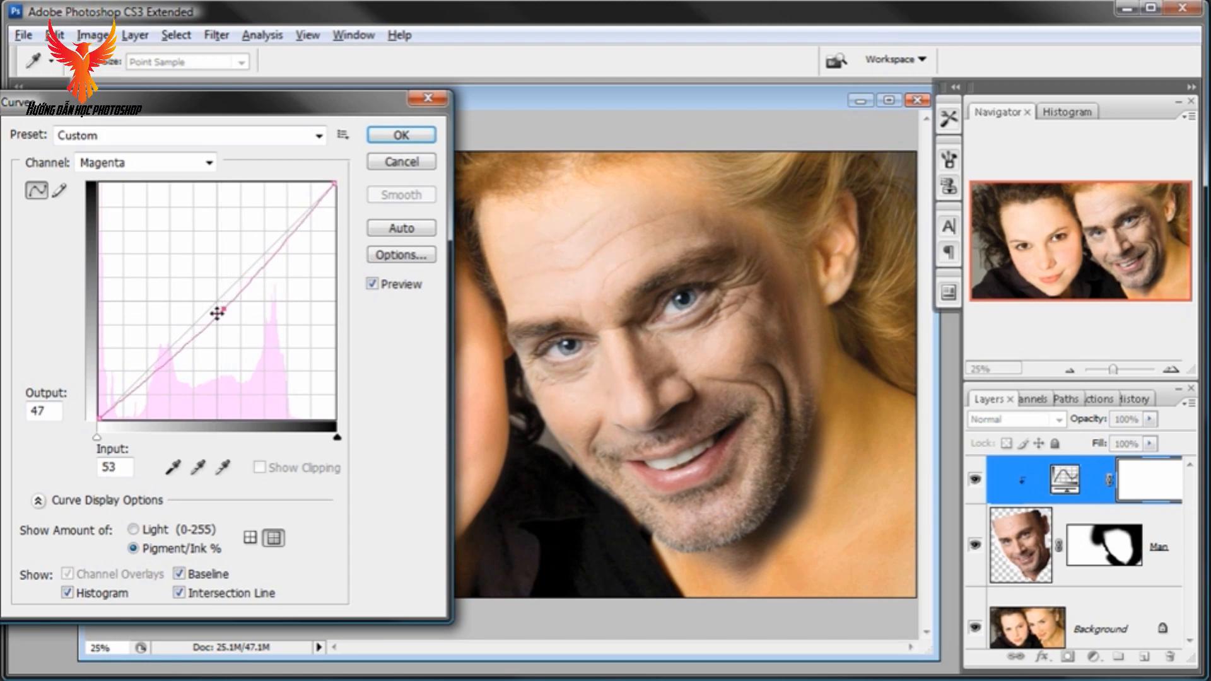
Step: Add a midpoint to the Yellow curve, test a lower setting, and place it at input 49, output 51
click(210, 164)
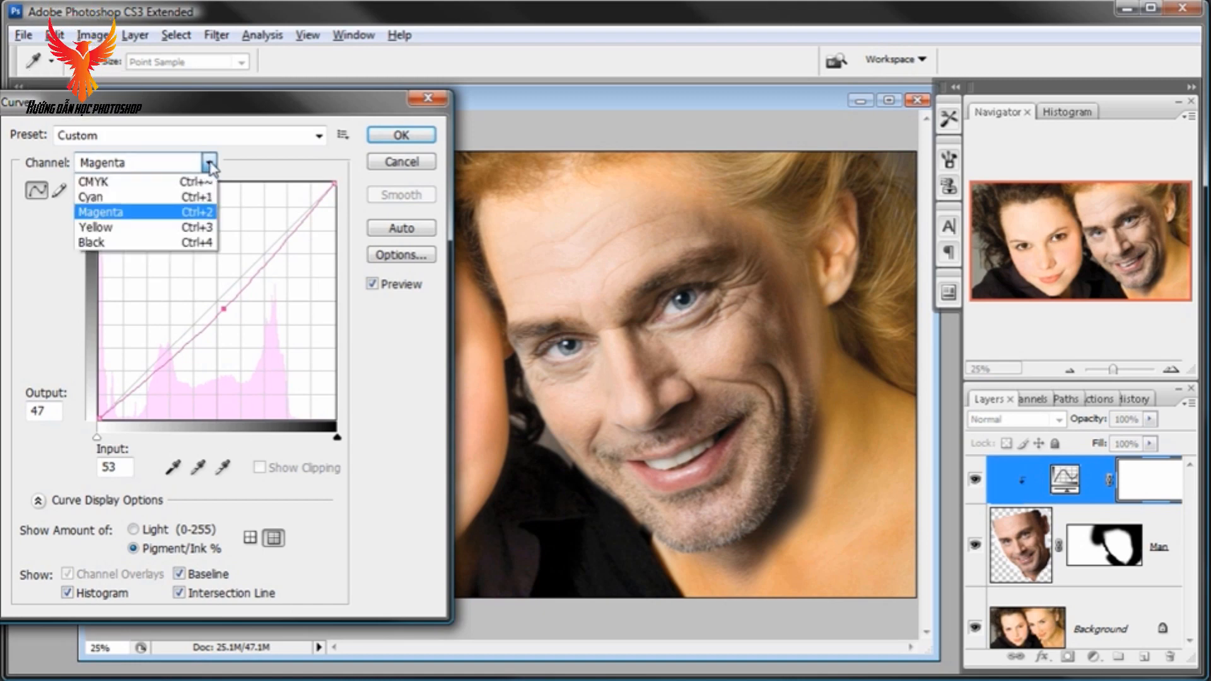
click(188, 229)
drag(216, 302, 239, 320)
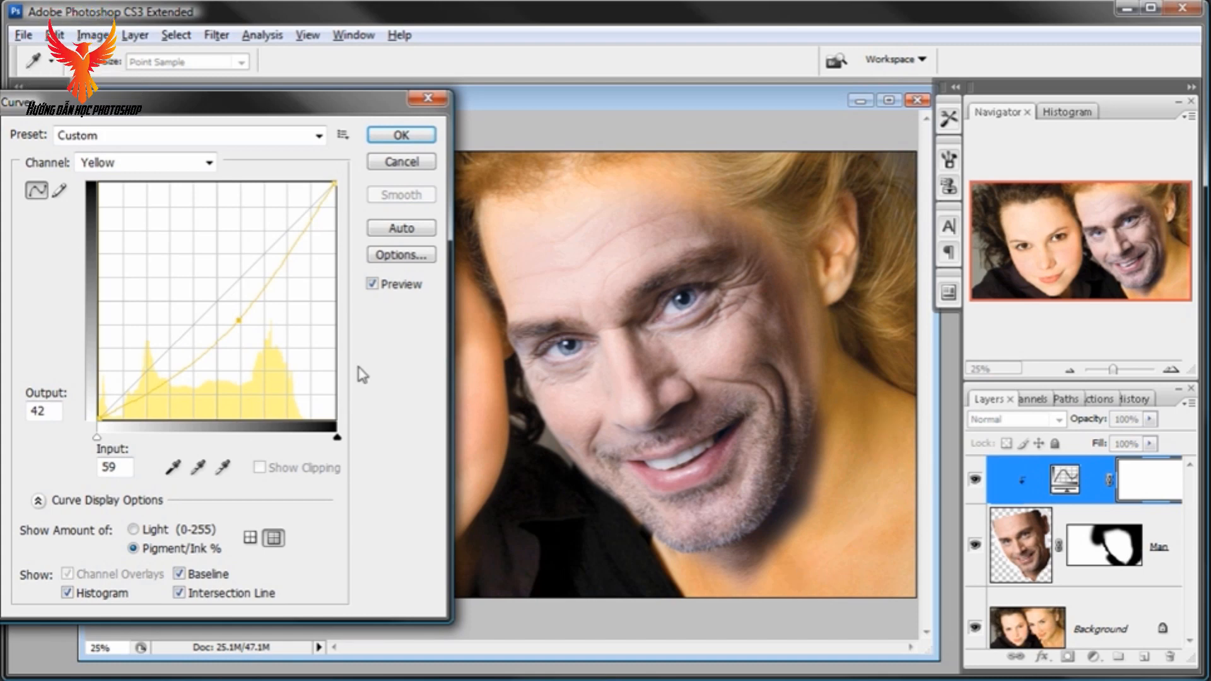
drag(238, 320, 216, 299)
Step: Lower the Cyan curve's midpoint to input 53, output 45 and compare the face with and without the adjustment
click(209, 162)
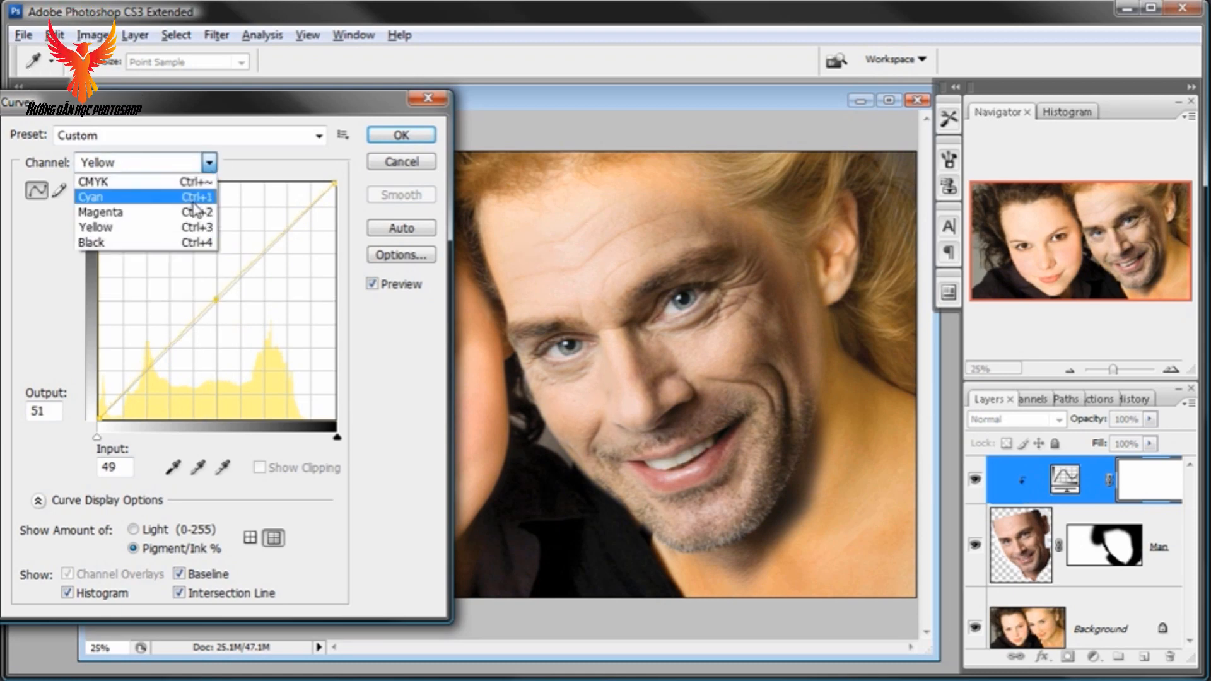
click(186, 198)
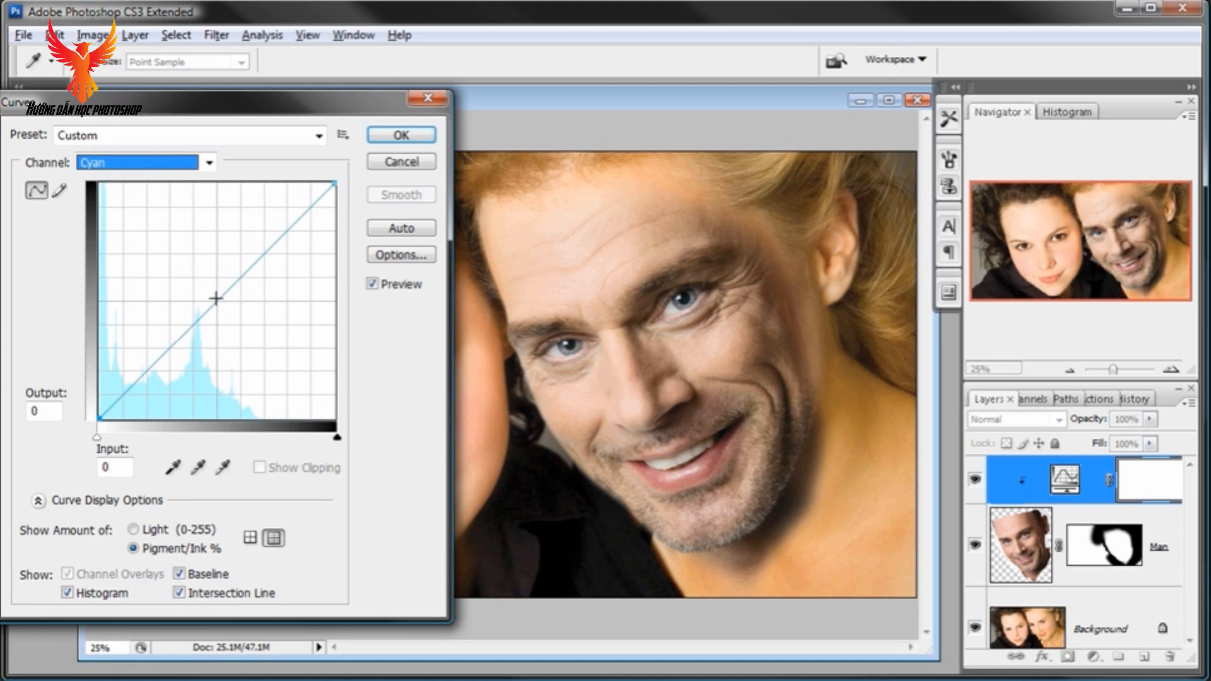
drag(215, 301, 174, 249)
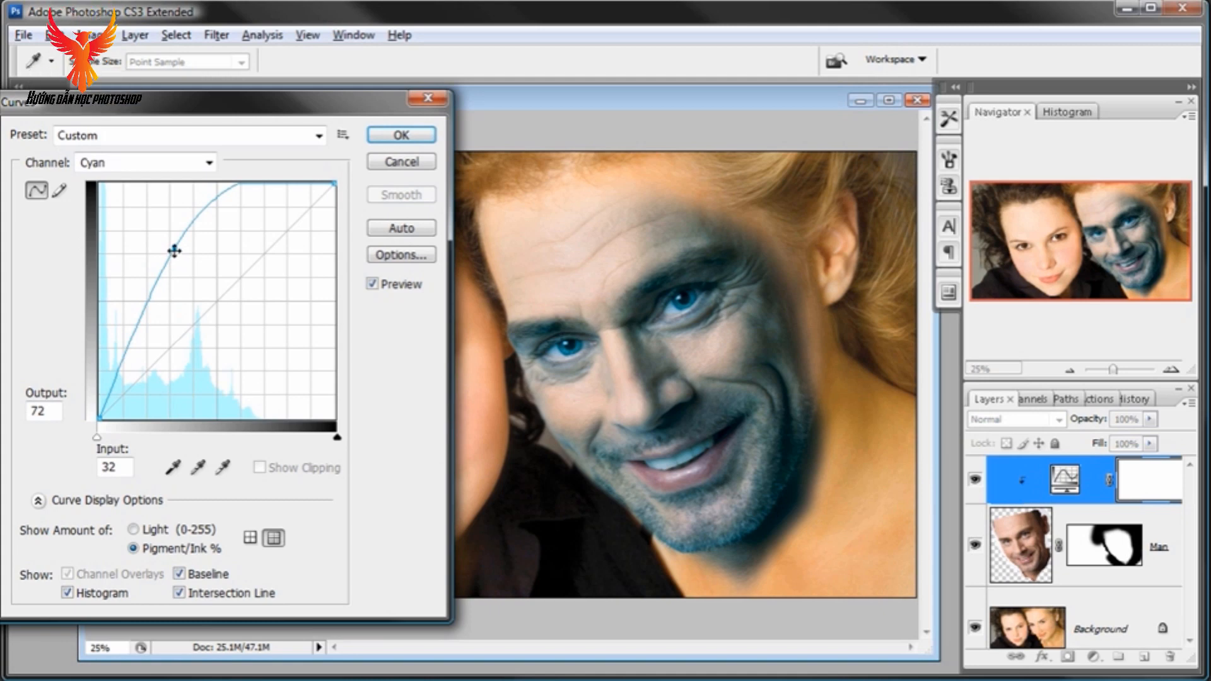
drag(174, 251, 235, 324)
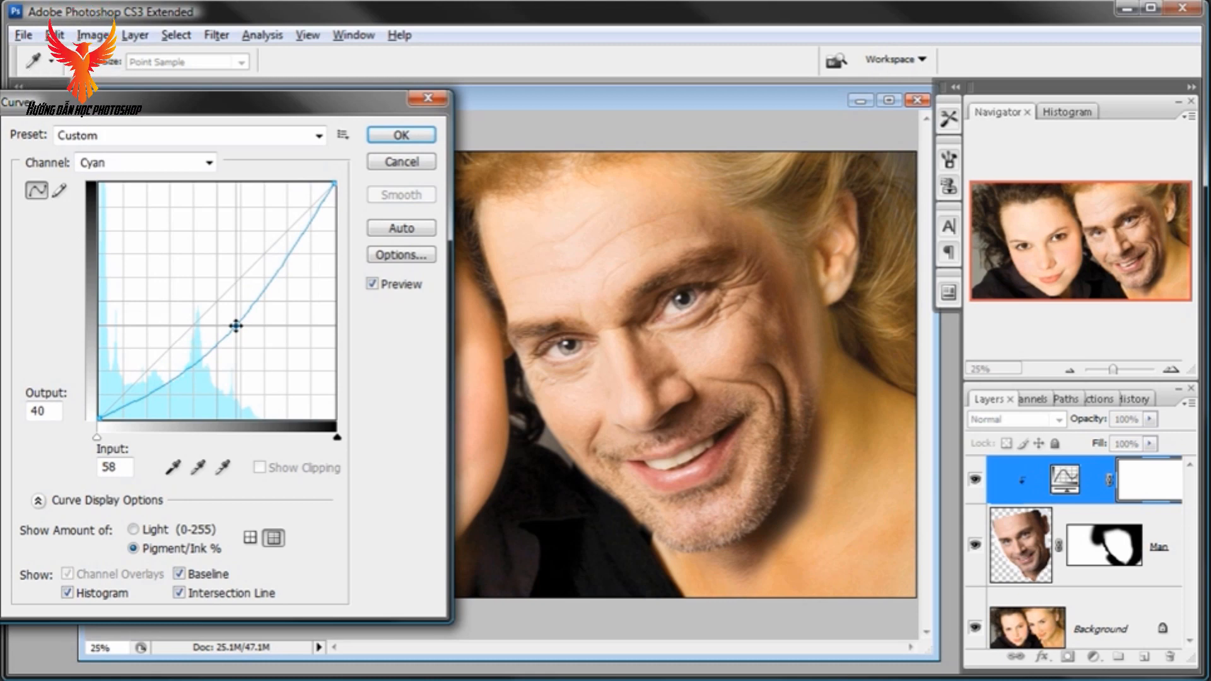
drag(235, 326, 224, 312)
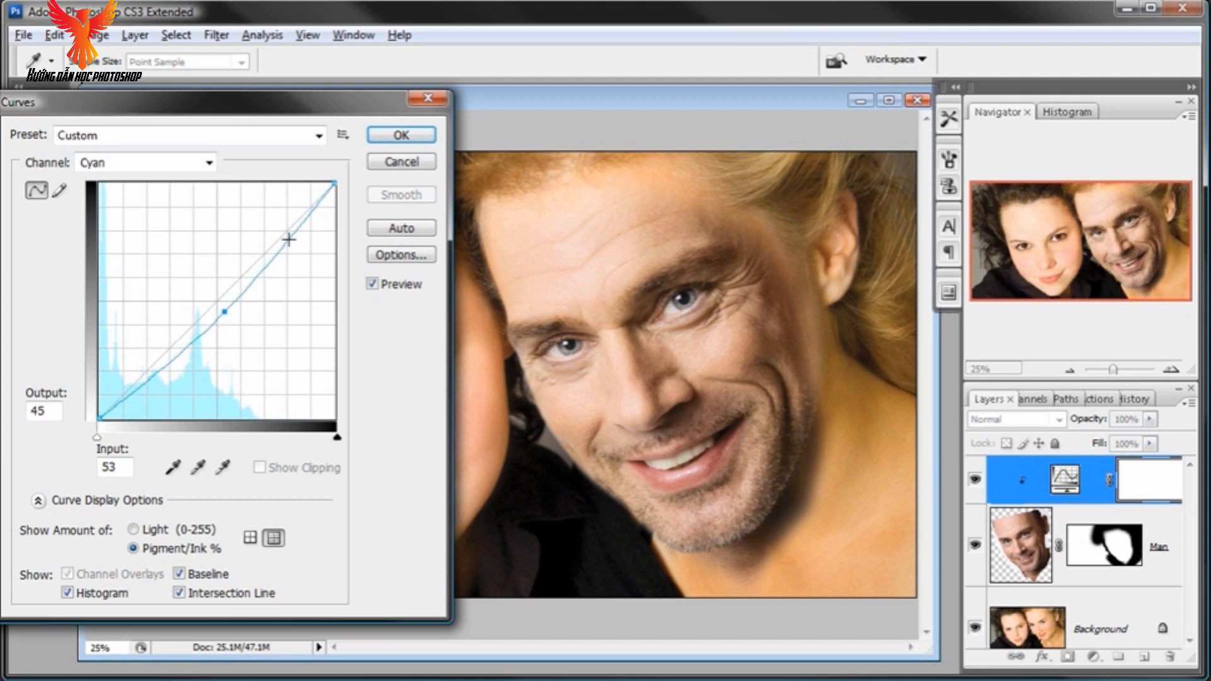
click(373, 284)
click(373, 285)
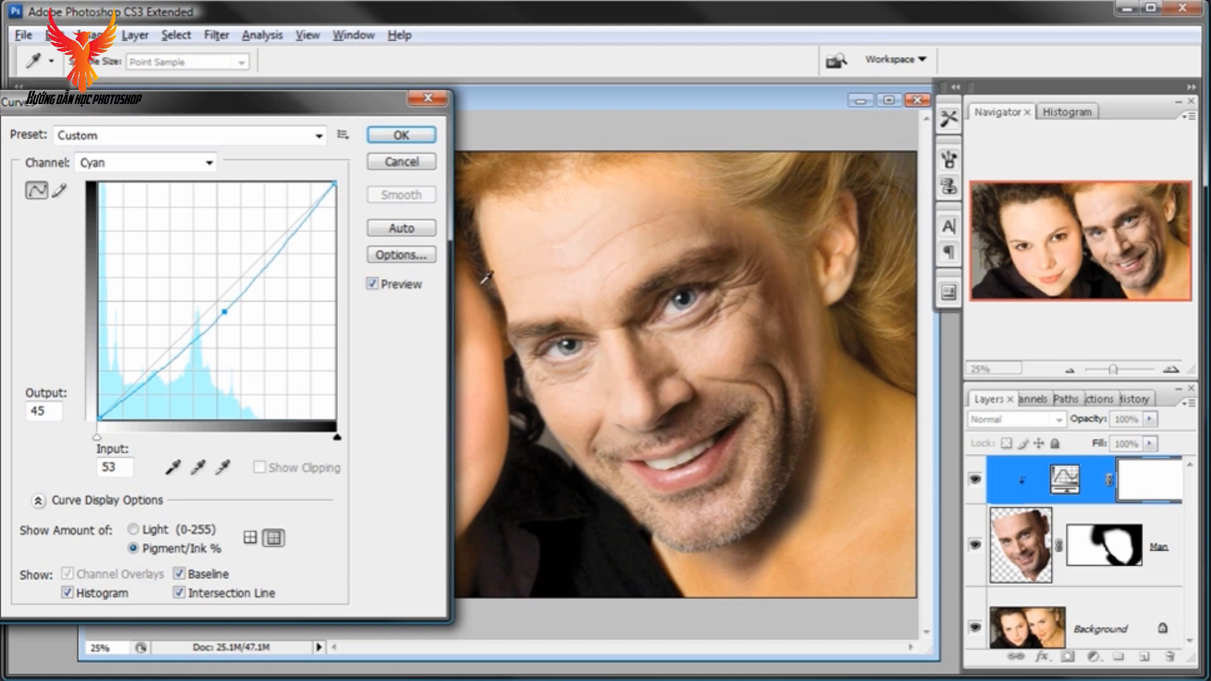
Step: Raise the Yellow curve's midpoint to input 45, output 56 to warm the man's skin
click(209, 162)
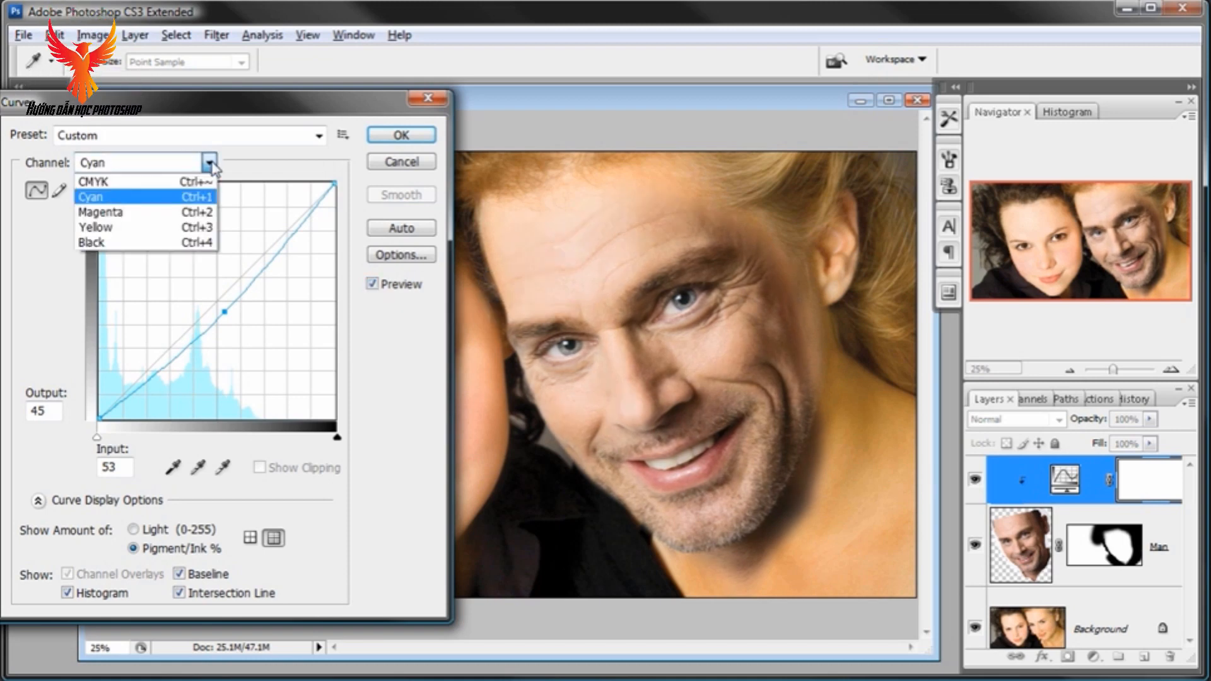
click(169, 228)
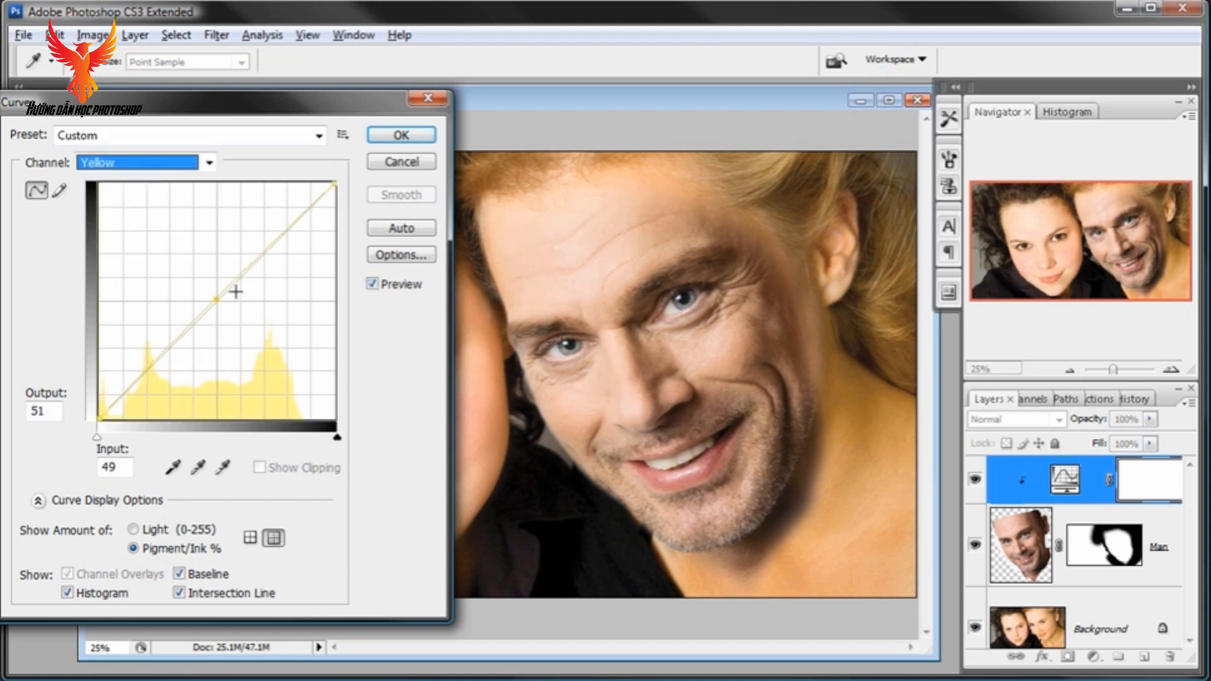
drag(216, 300, 203, 284)
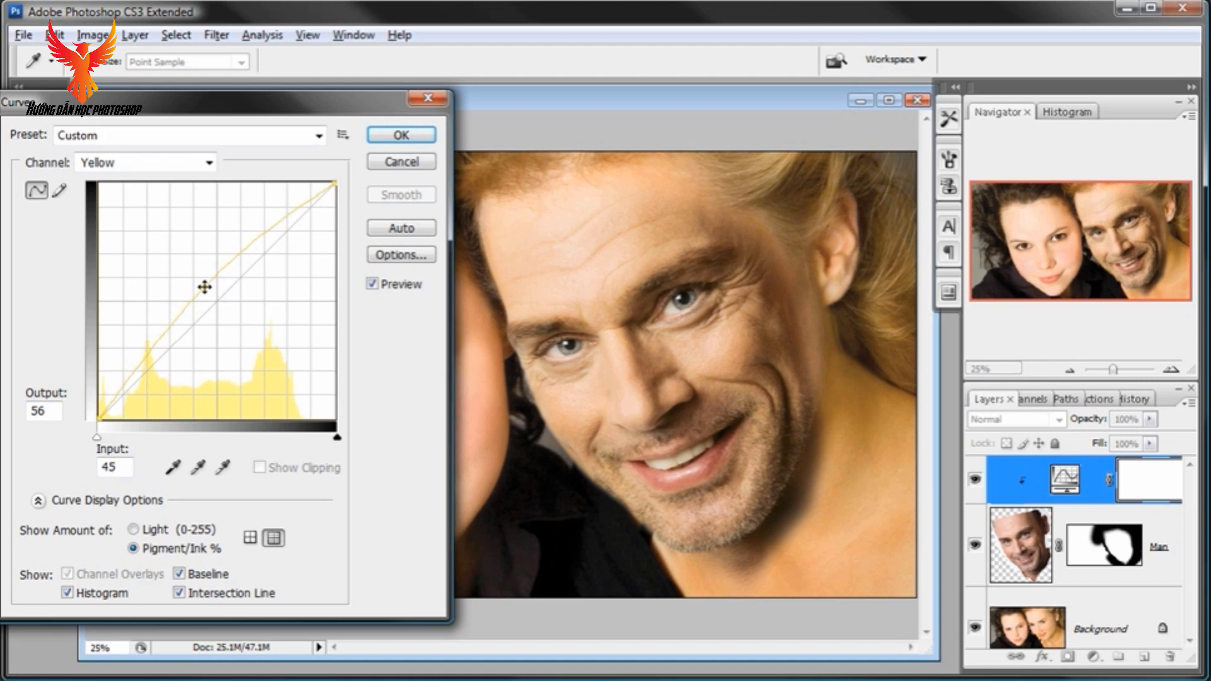
Step: Lower the Magenta curve's midpoint further to input 56, output 45
click(209, 163)
click(202, 229)
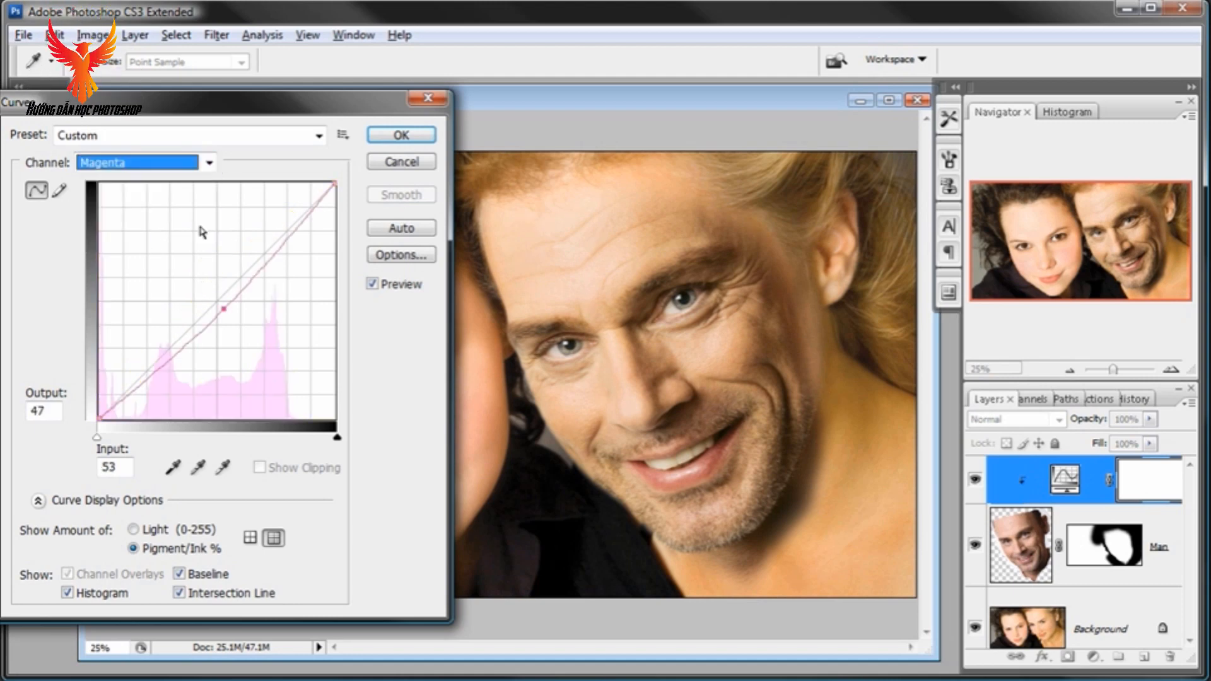
mouse_move(224, 309)
mouse_down()
mouse_move(207, 292)
mouse_move(245, 327)
mouse_move(233, 314)
mouse_up()
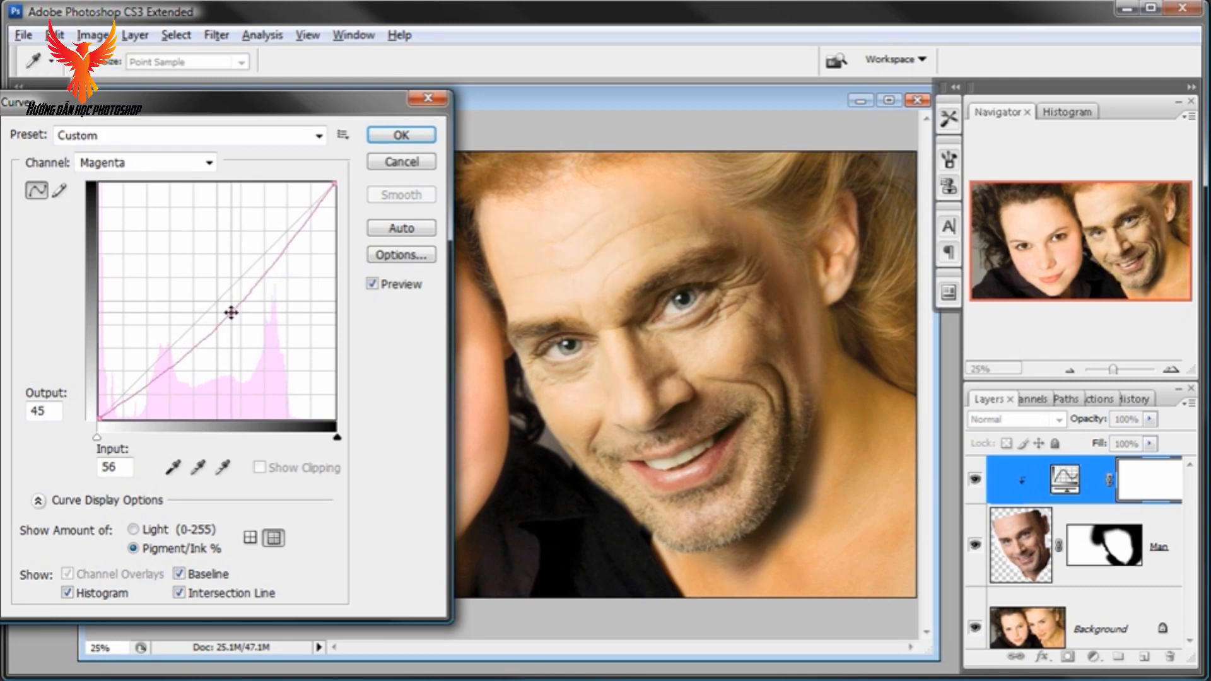
Step: Reduce cyan in the man's skin by moving the Cyan curve's midpoint to input 57, output 43
click(209, 163)
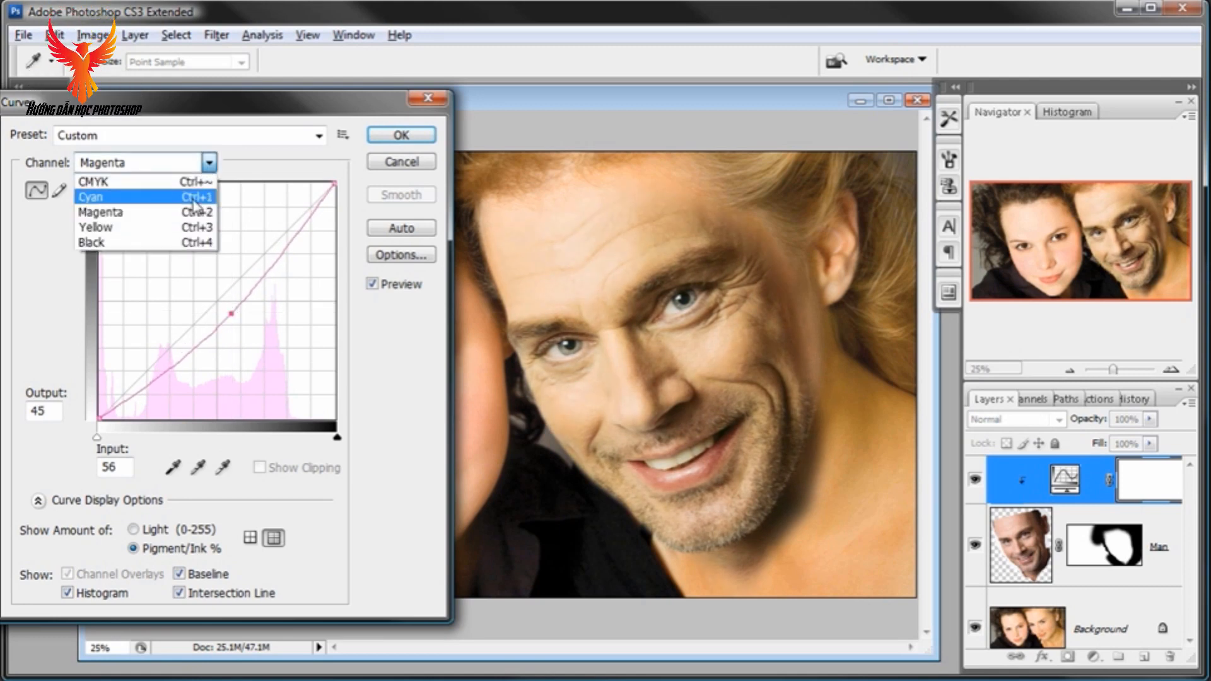
click(158, 200)
drag(226, 314, 234, 316)
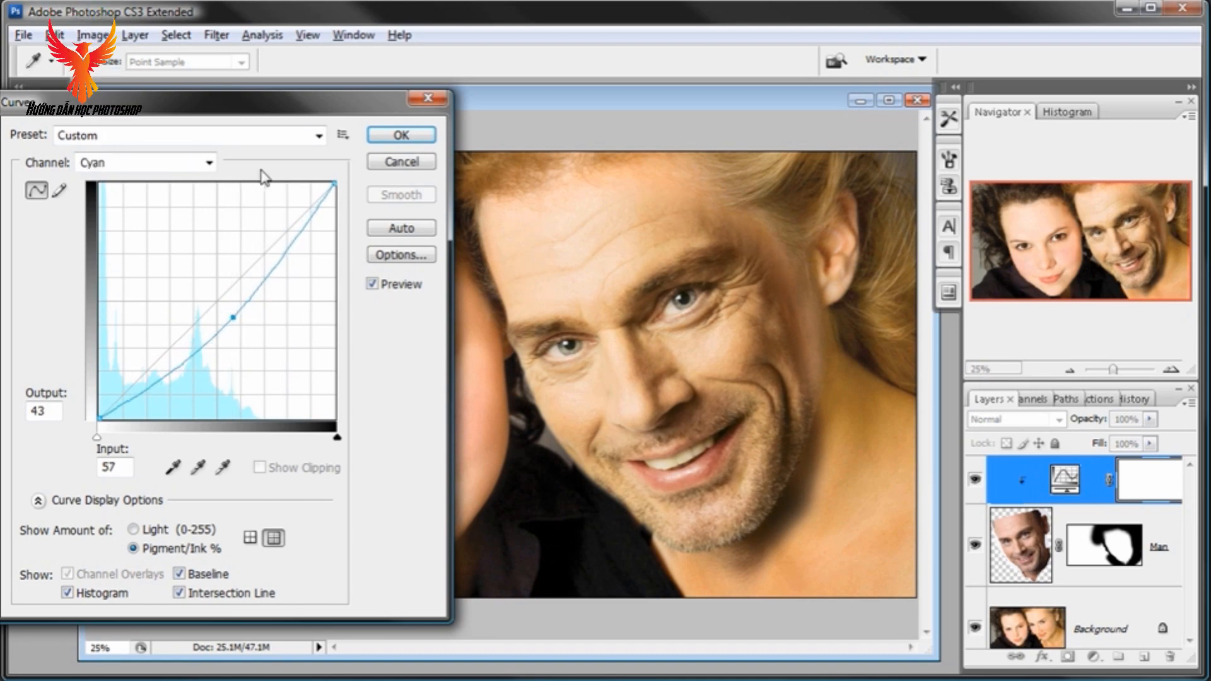
Step: Ease the Yellow curve's midpoint back to input 49, output 52
click(209, 162)
click(183, 228)
drag(202, 289, 211, 297)
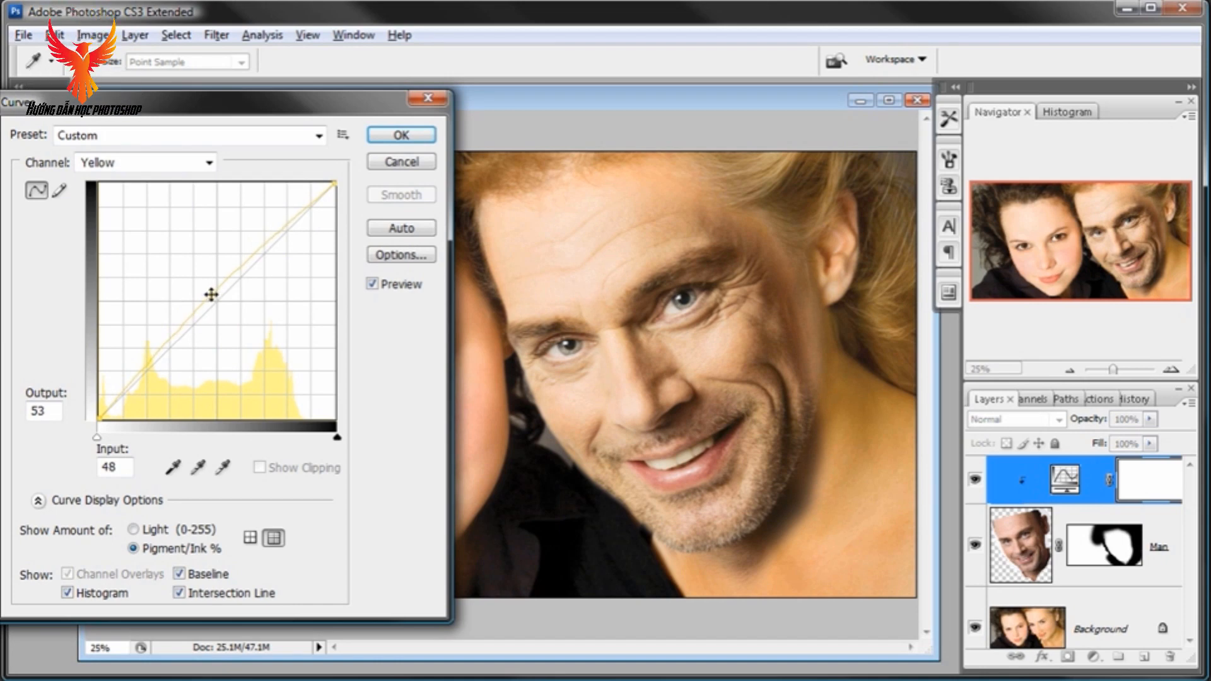
drag(211, 295, 217, 295)
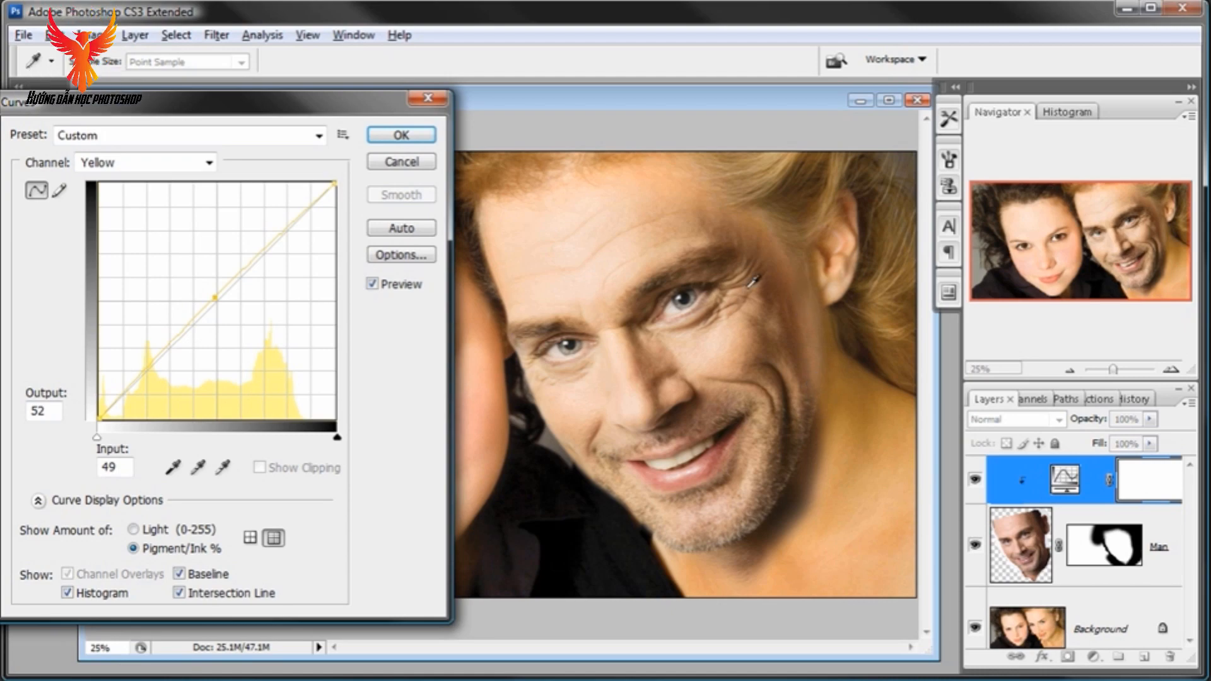
Step: Apply the Curves adjustment to the man's skin and recheck its Magenta channel curve
drag(309, 108, 389, 102)
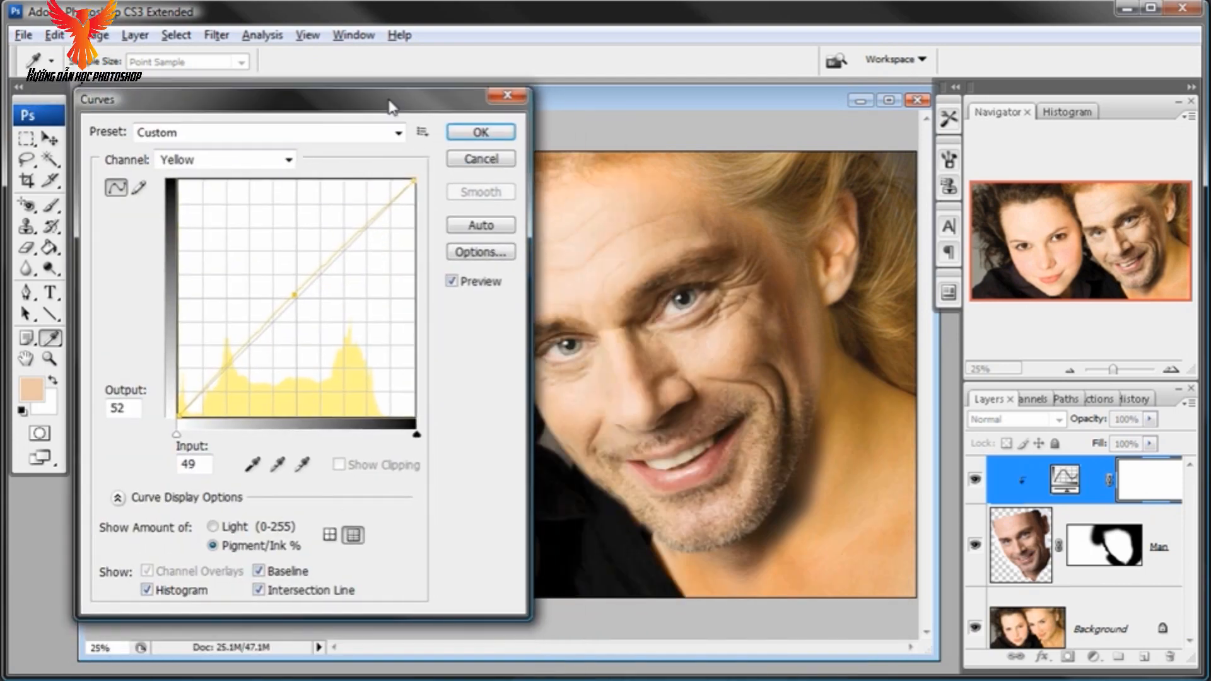
click(480, 133)
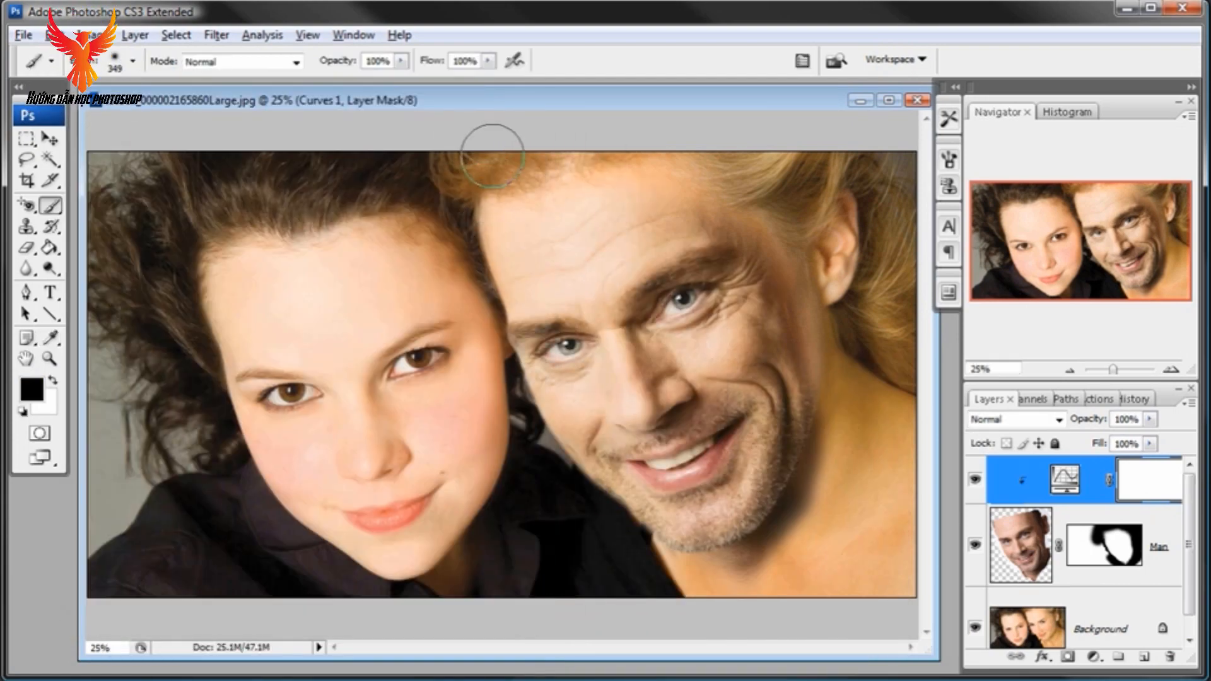
double_click(1065, 481)
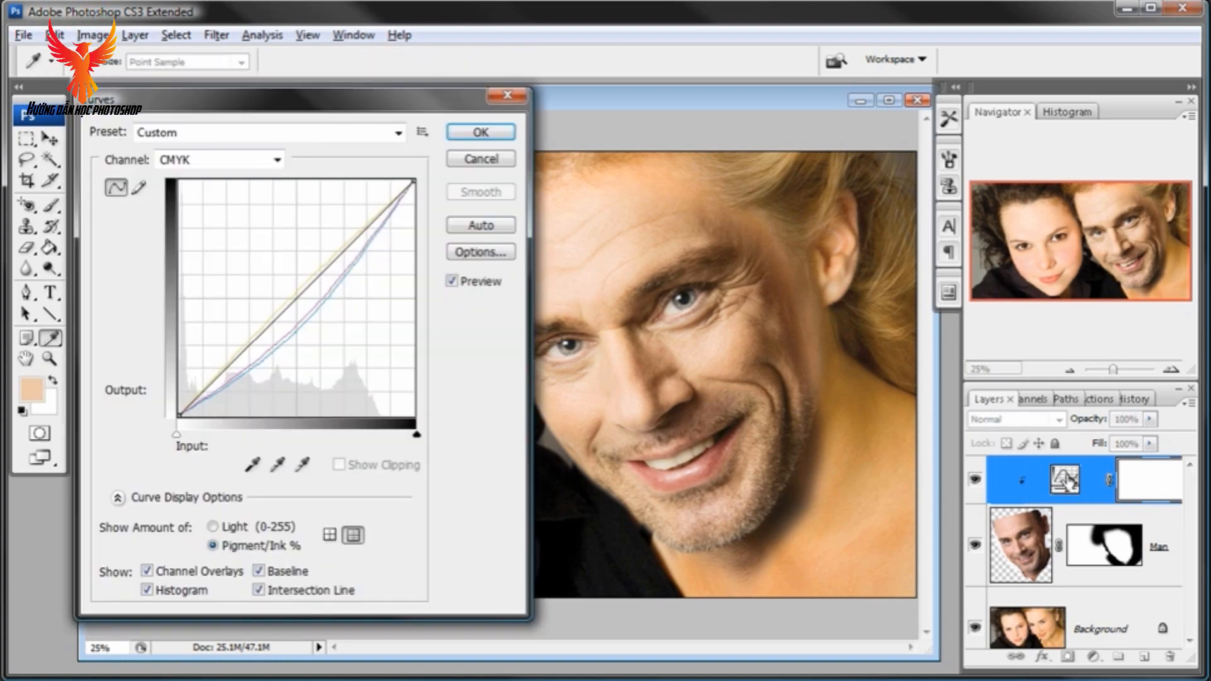
click(275, 159)
click(255, 212)
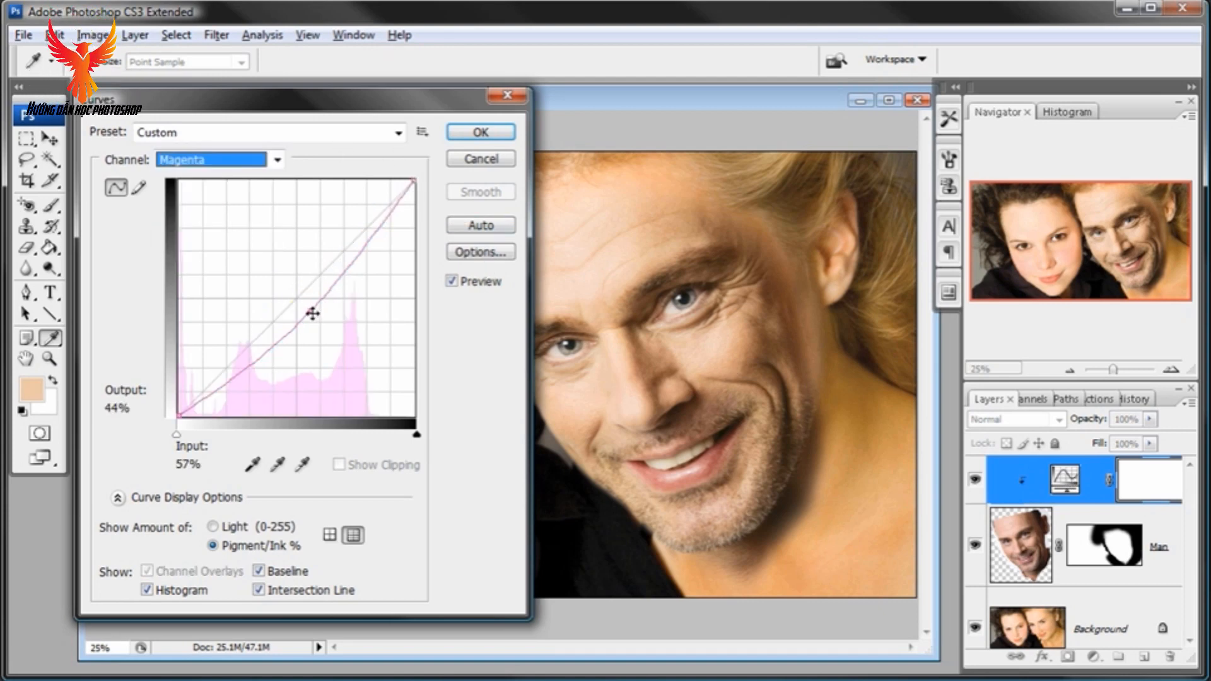
click(479, 132)
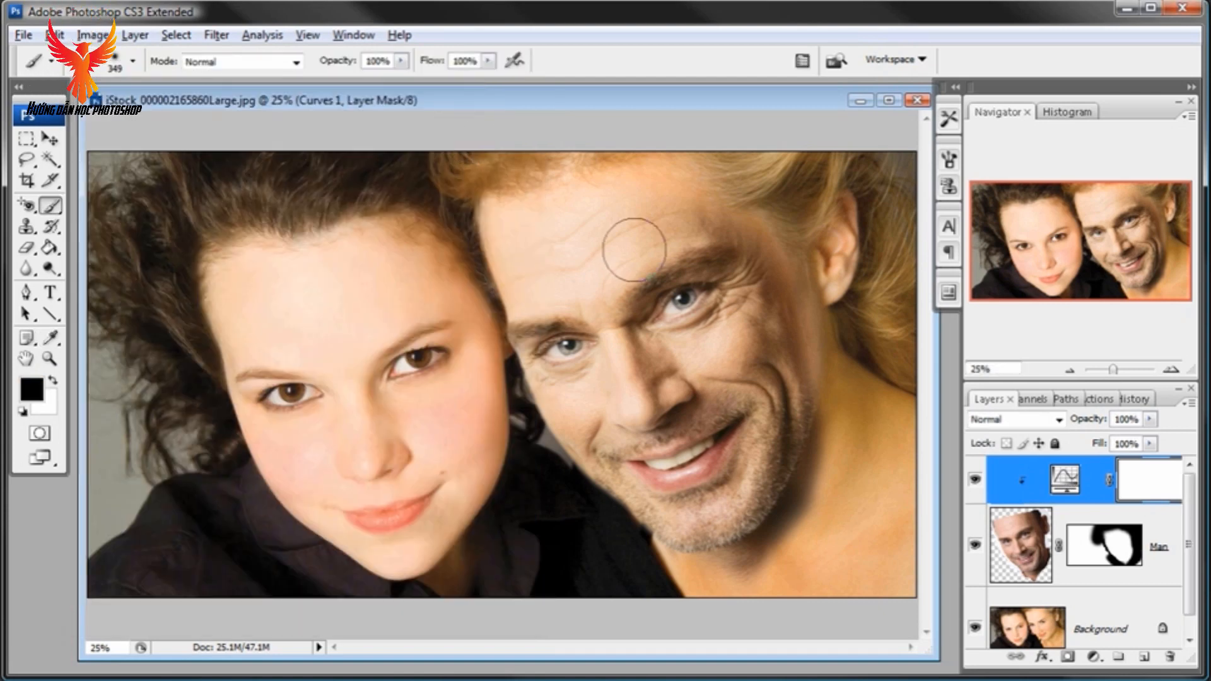
Step: Paint black on the Man layer's mask along the temple and hairline with a soft 463 px brush at 0% hardness
key(z)
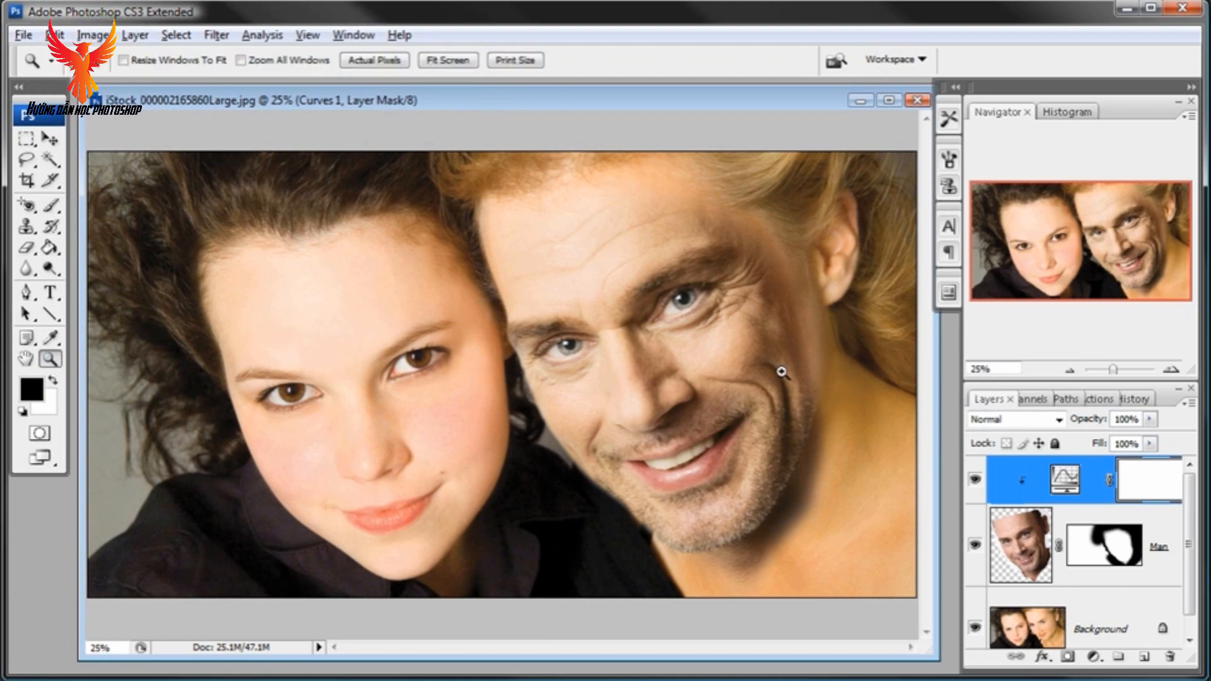
click(813, 339)
drag(302, 135, 878, 579)
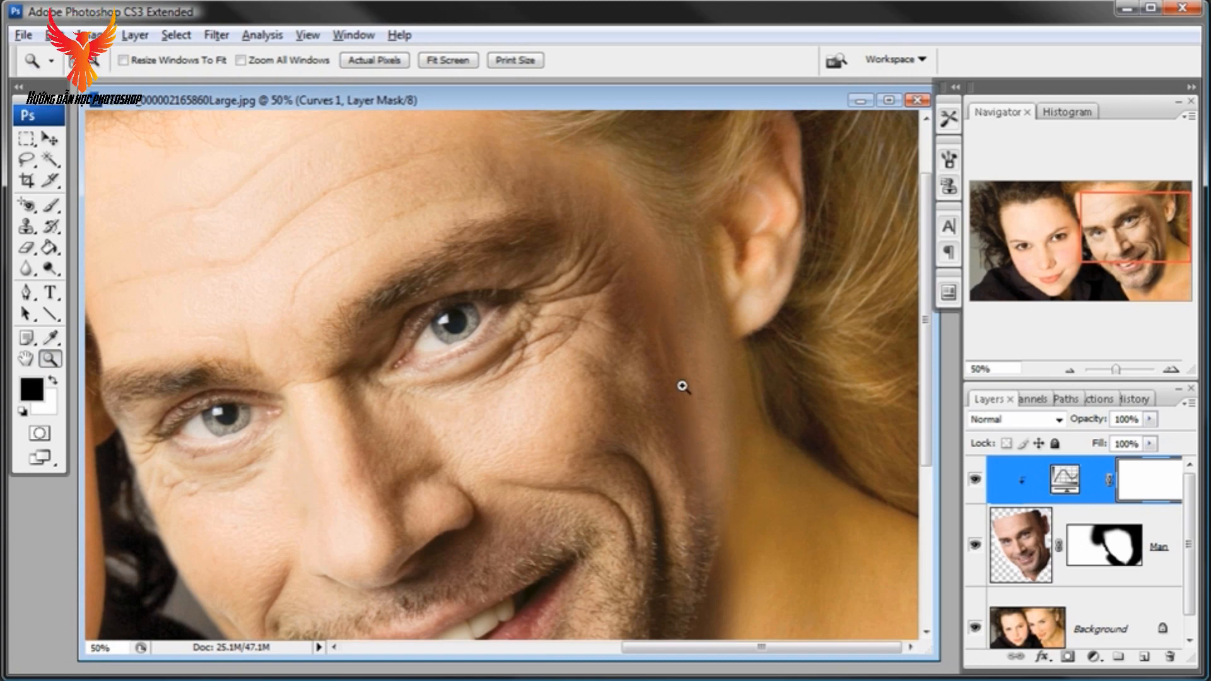
click(1113, 551)
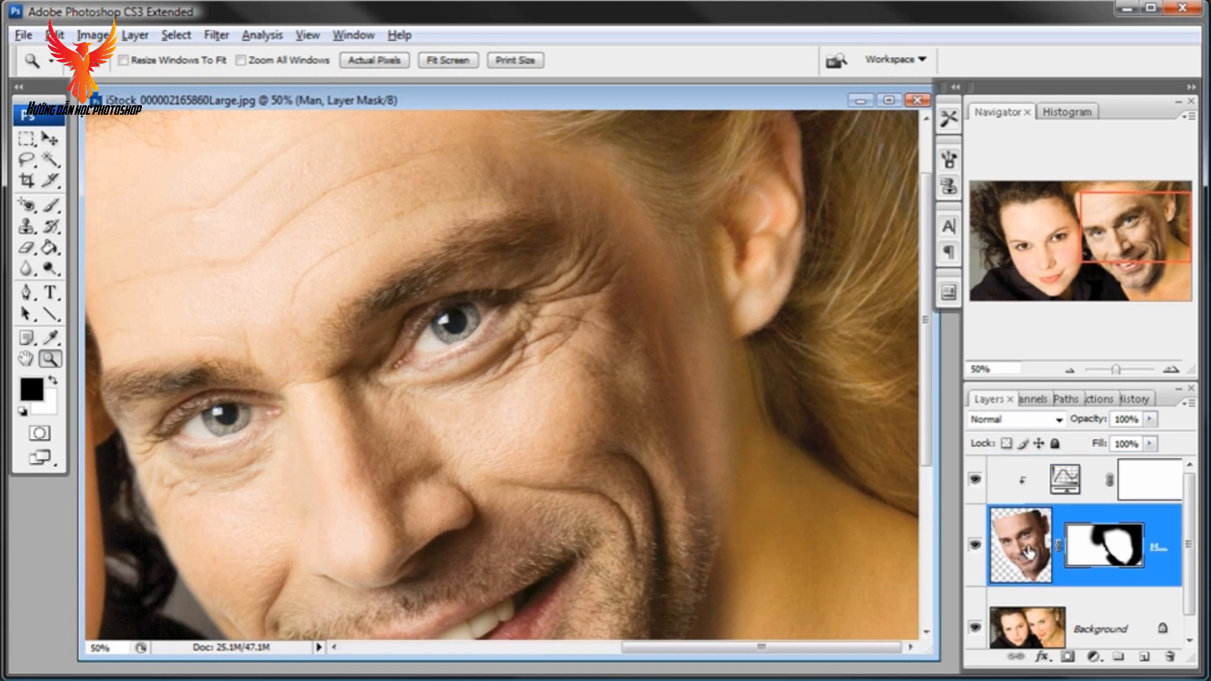
click(50, 205)
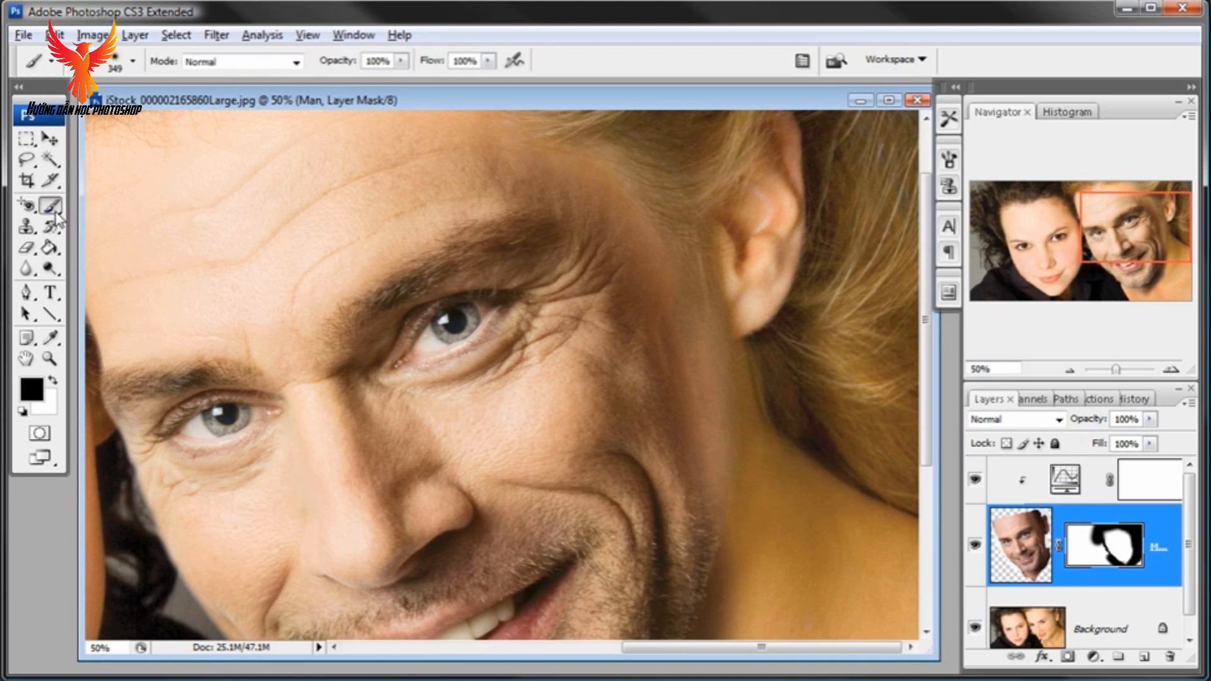
right_click(771, 345)
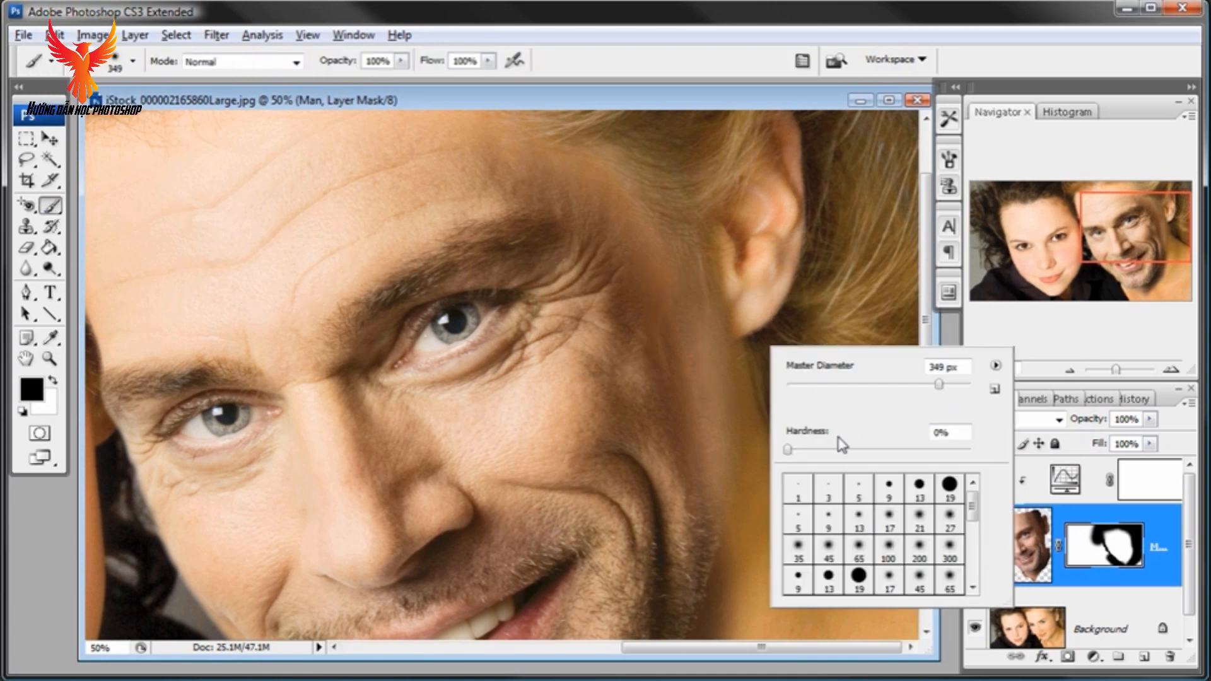
click(789, 450)
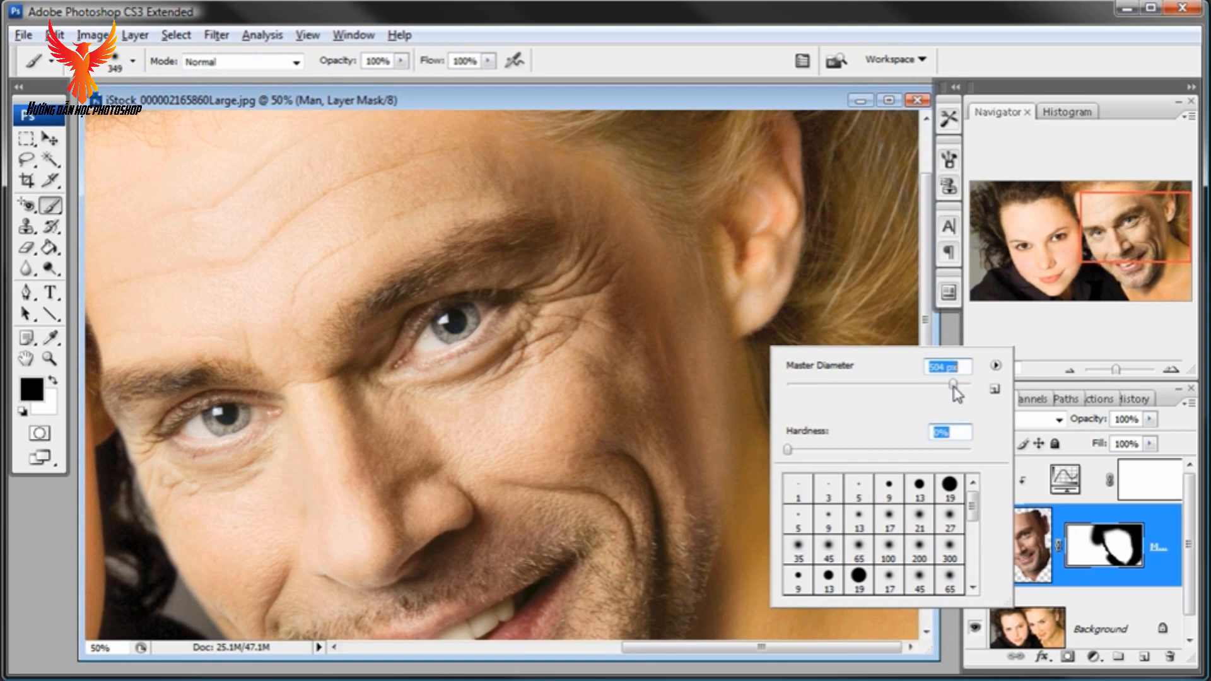
drag(958, 394, 953, 395)
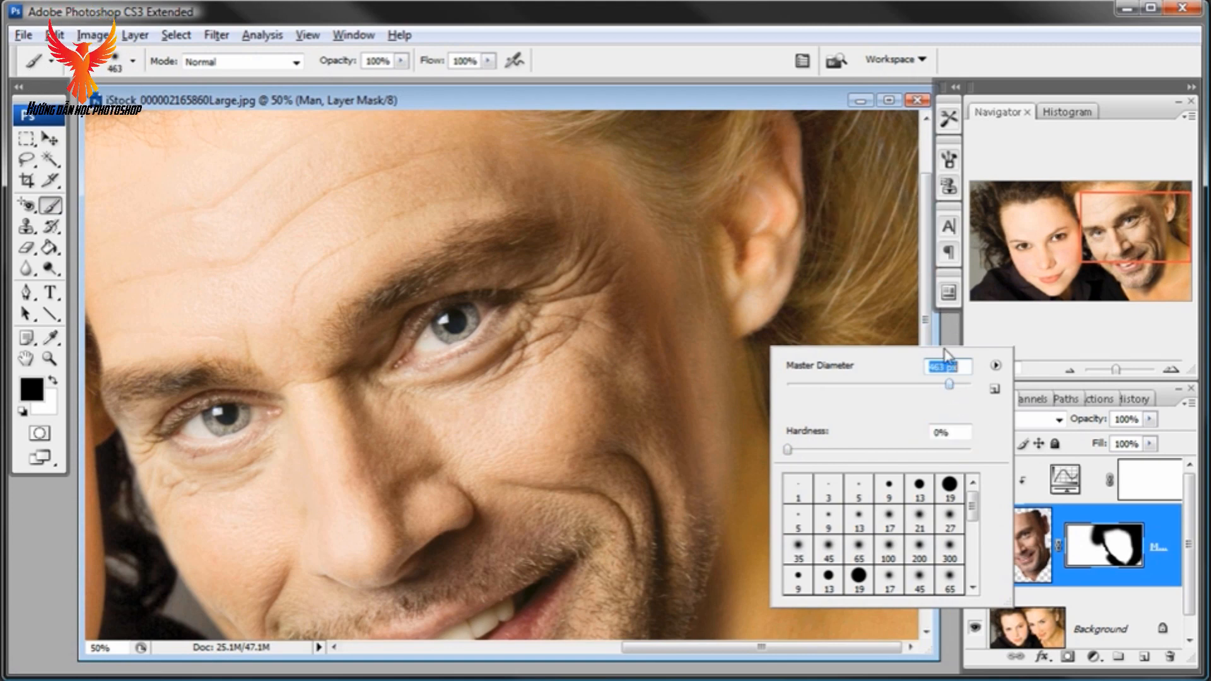
click(807, 103)
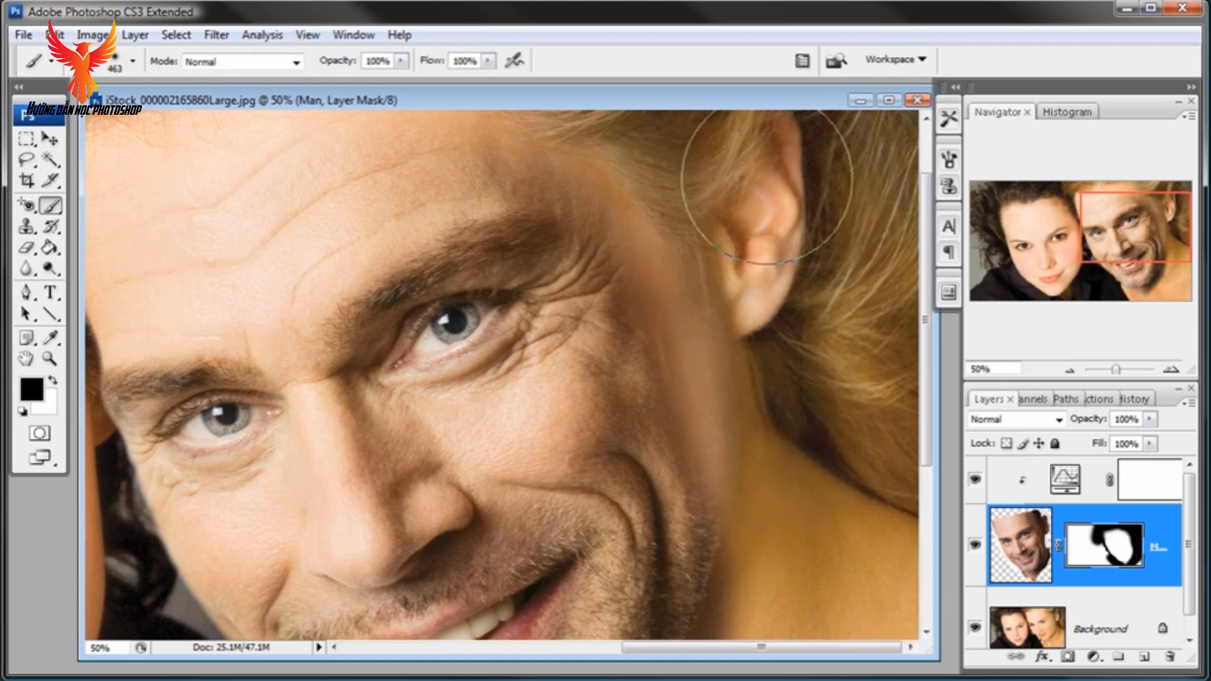
mouse_move(643, 158)
mouse_down()
mouse_move(541, 119)
mouse_move(698, 130)
mouse_up()
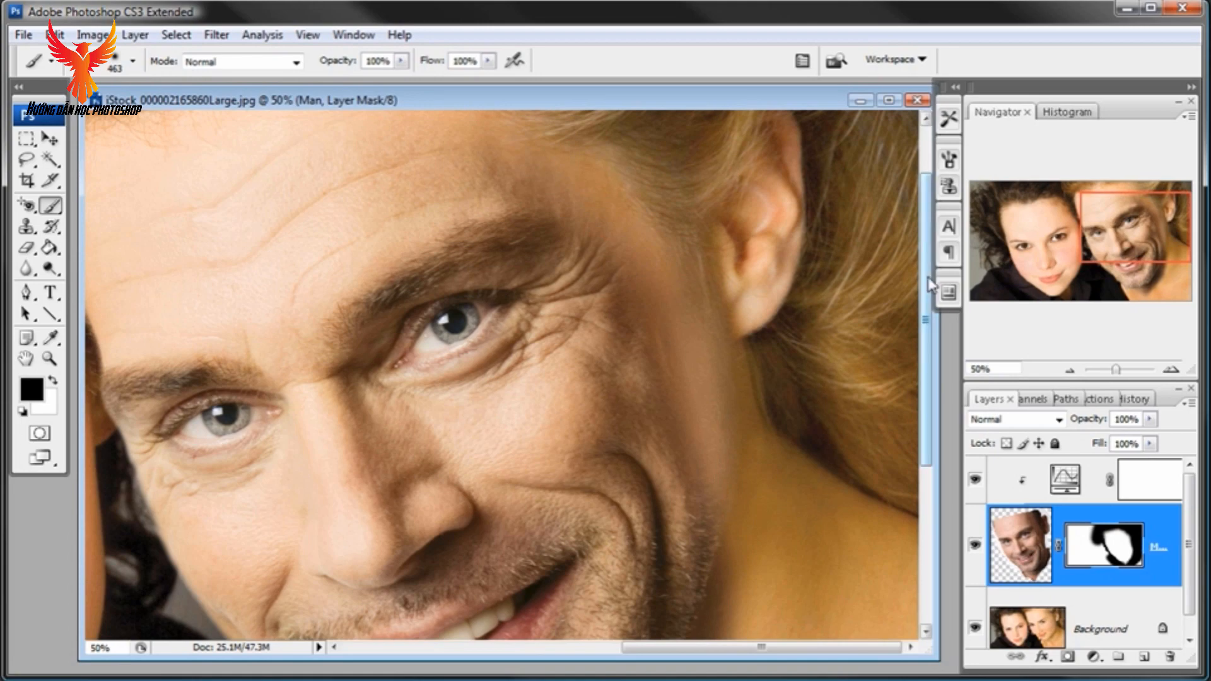
Step: Compare the man's face with the original by hiding and reshowing the Man layer, and target the layer's image instead of its mask
mouse_move(929, 282)
mouse_down()
mouse_move(927, 397)
mouse_move(927, 334)
mouse_up()
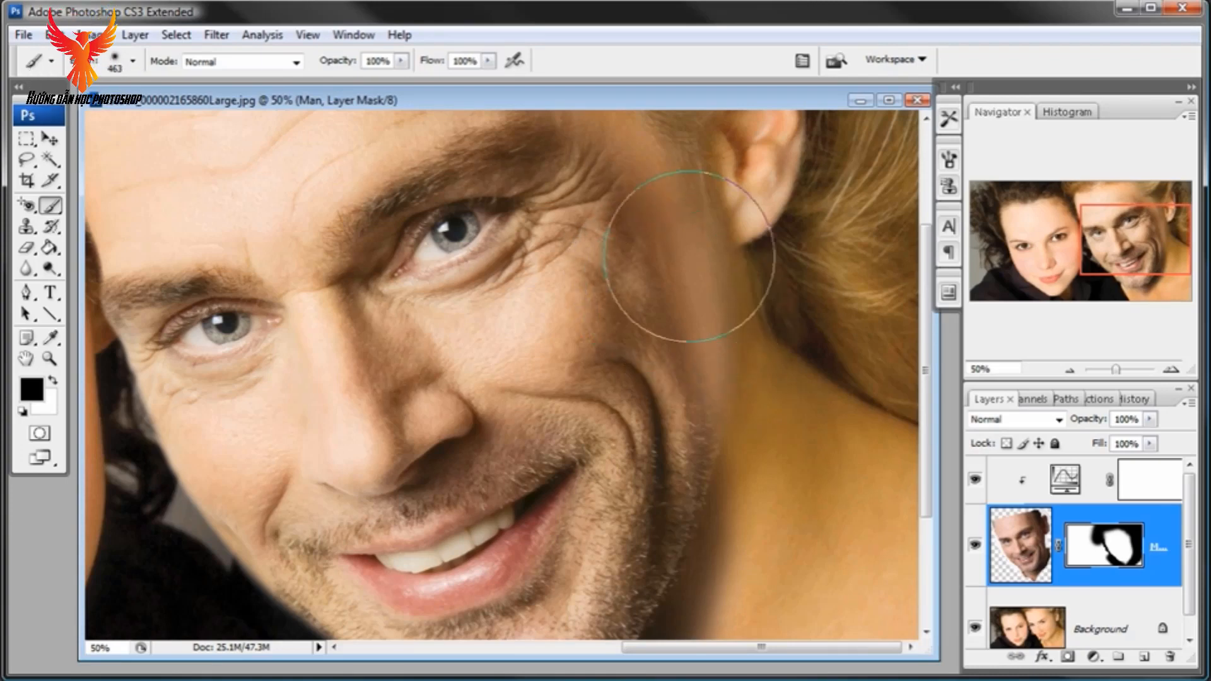
click(975, 545)
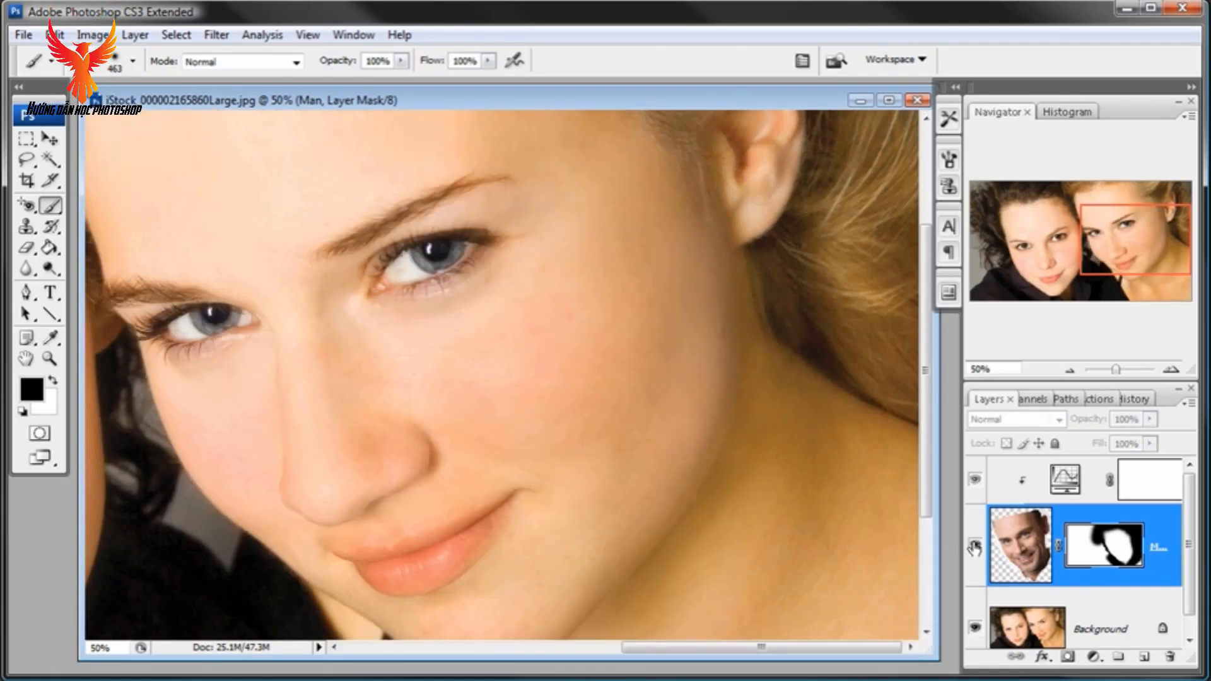
click(975, 546)
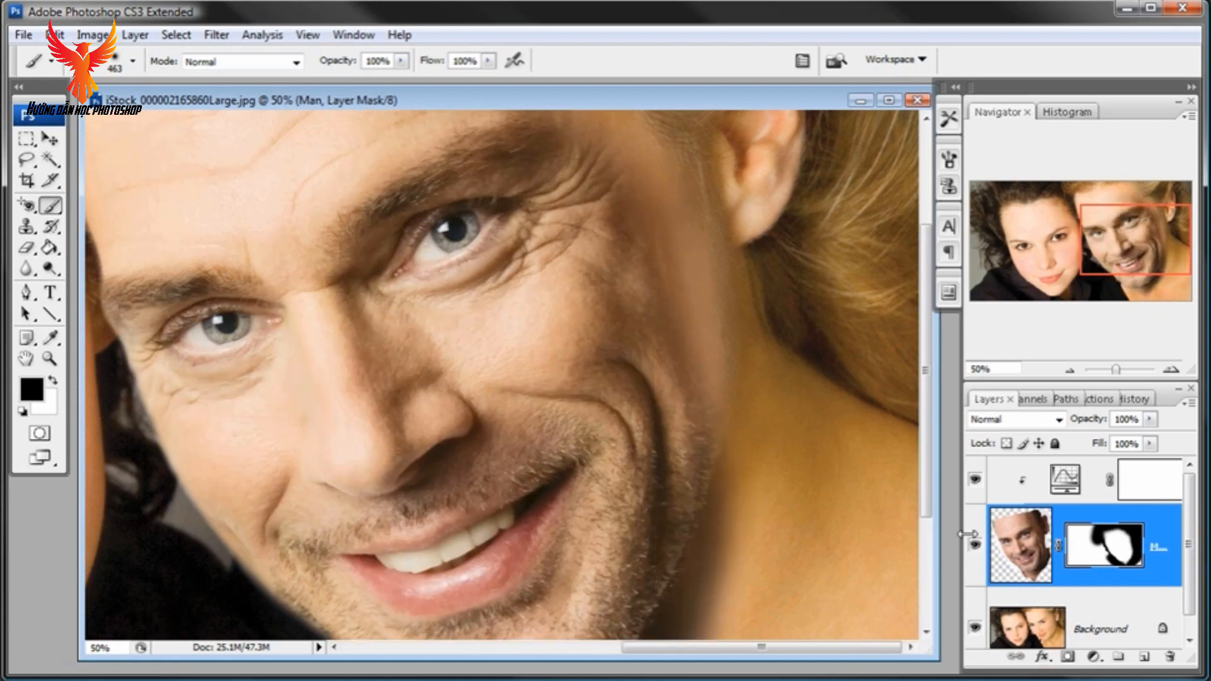
click(1071, 371)
key(ctrl+grave)
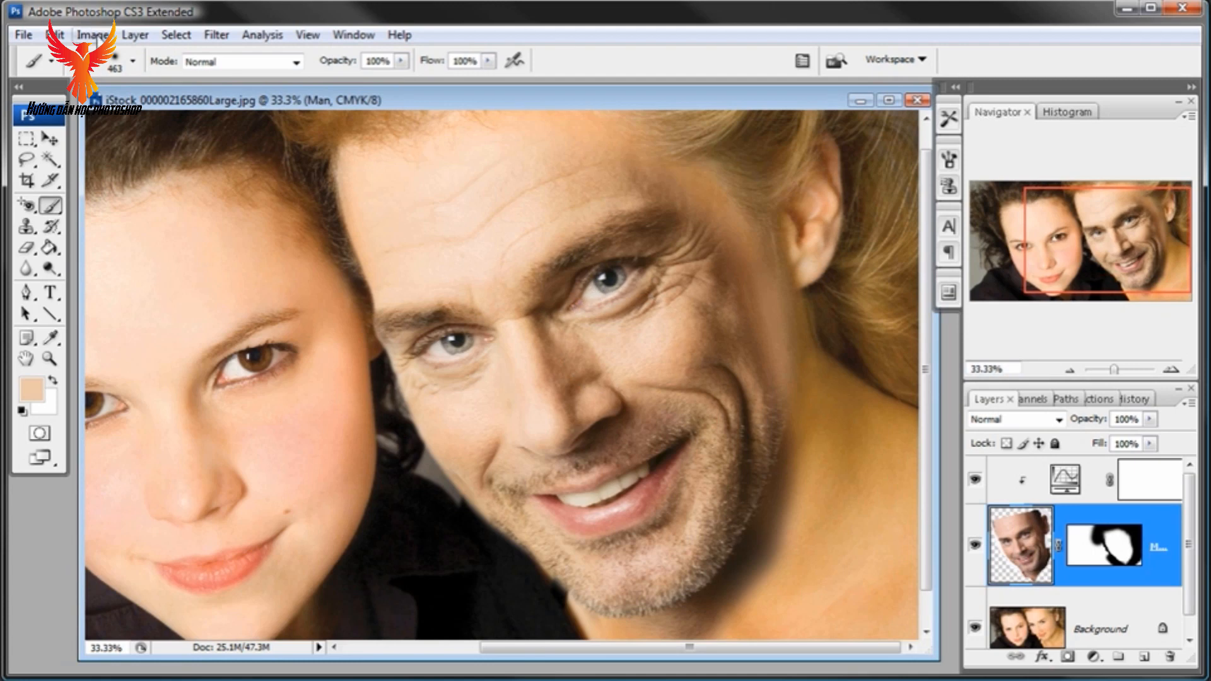
Step: Try Shadows/Highlights on the whole Man layer with Shadows at 100% and Highlights at 0%, comparing with and without preview
click(93, 36)
mouse_move(145, 82)
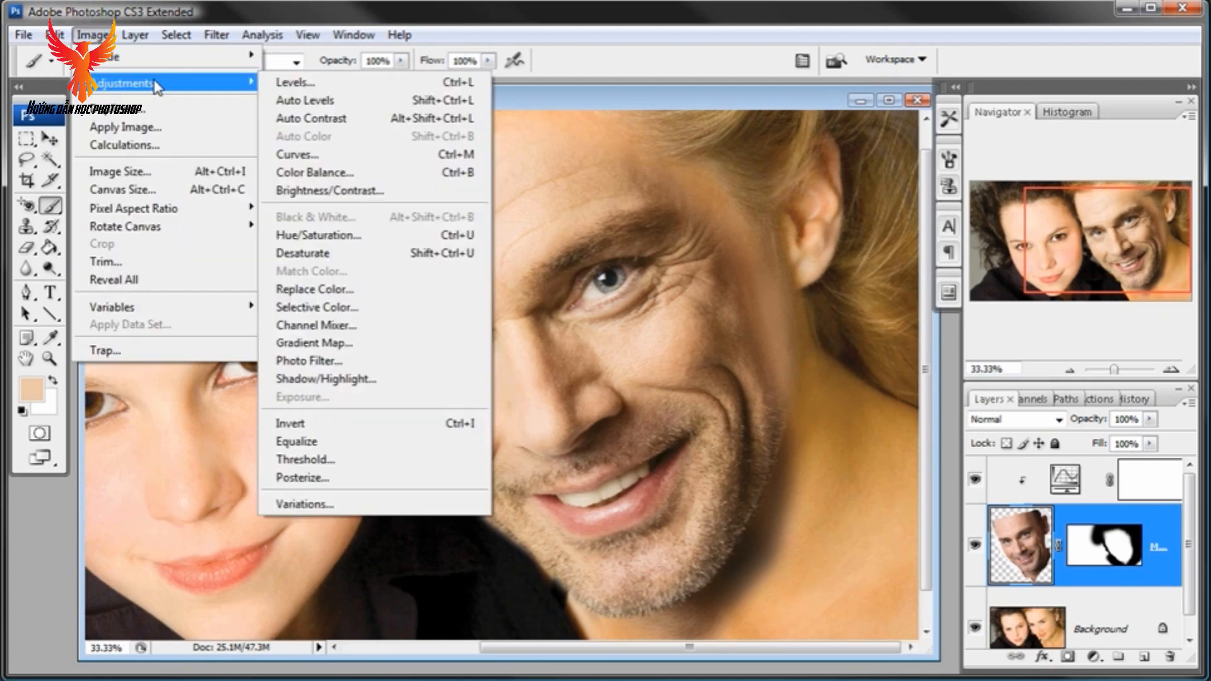
click(340, 380)
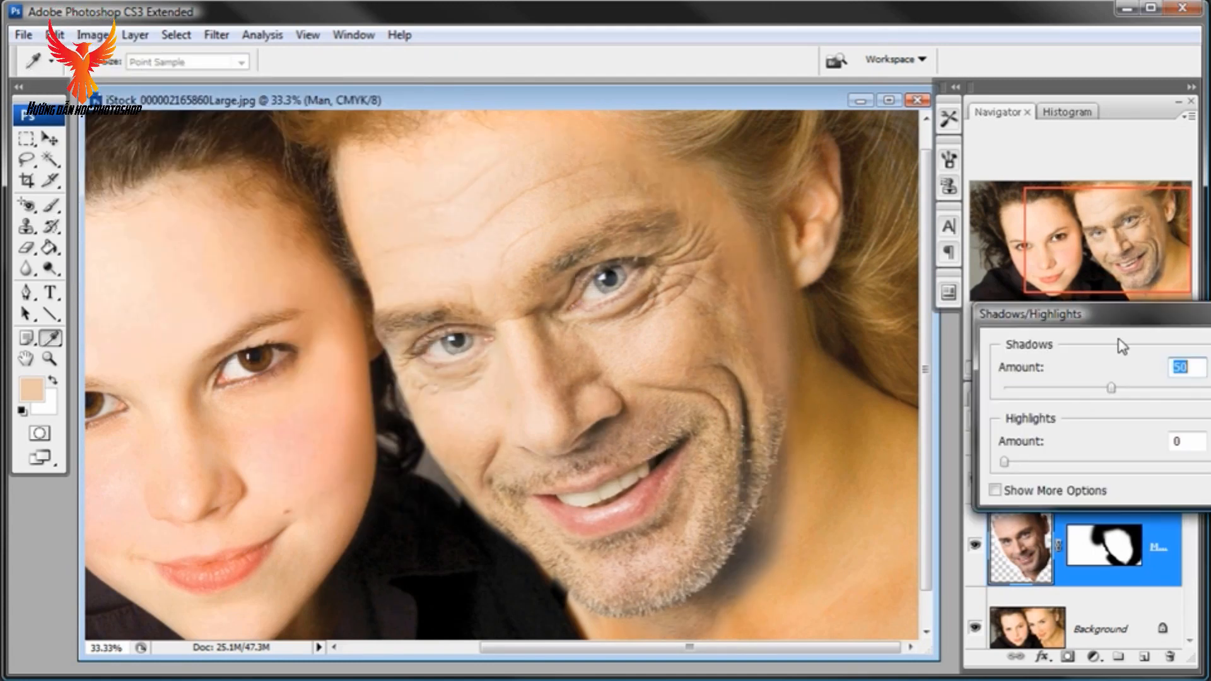
drag(1120, 325, 1052, 322)
click(942, 385)
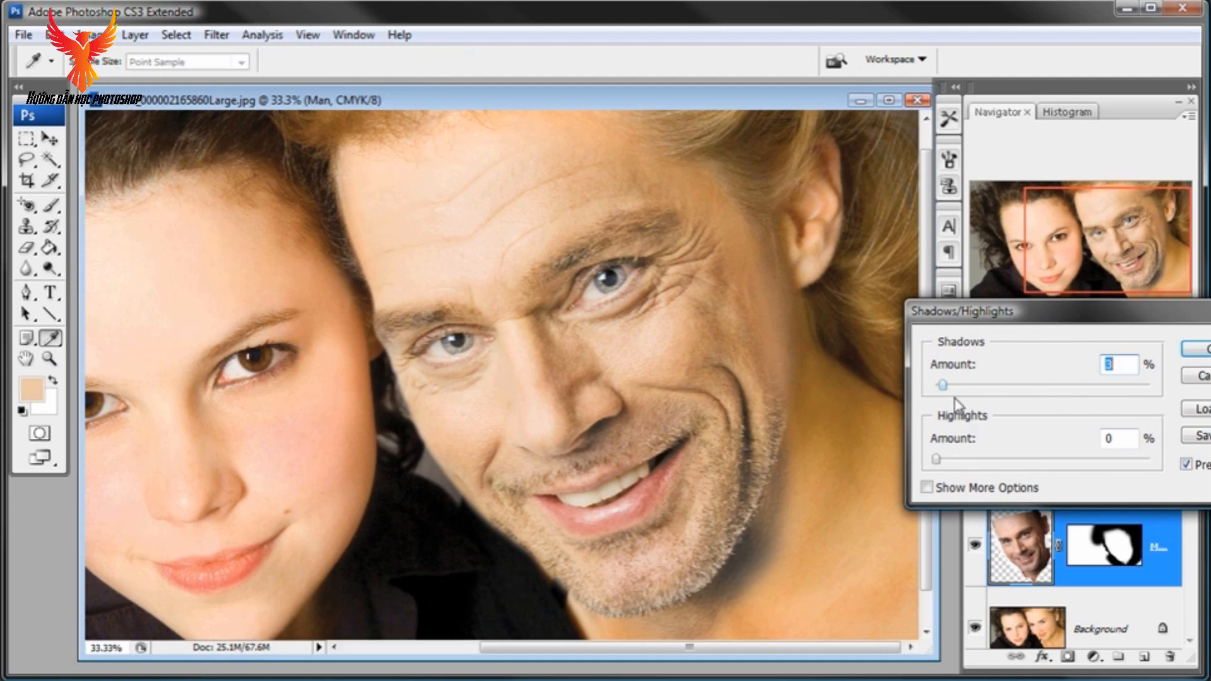
drag(936, 459, 1038, 466)
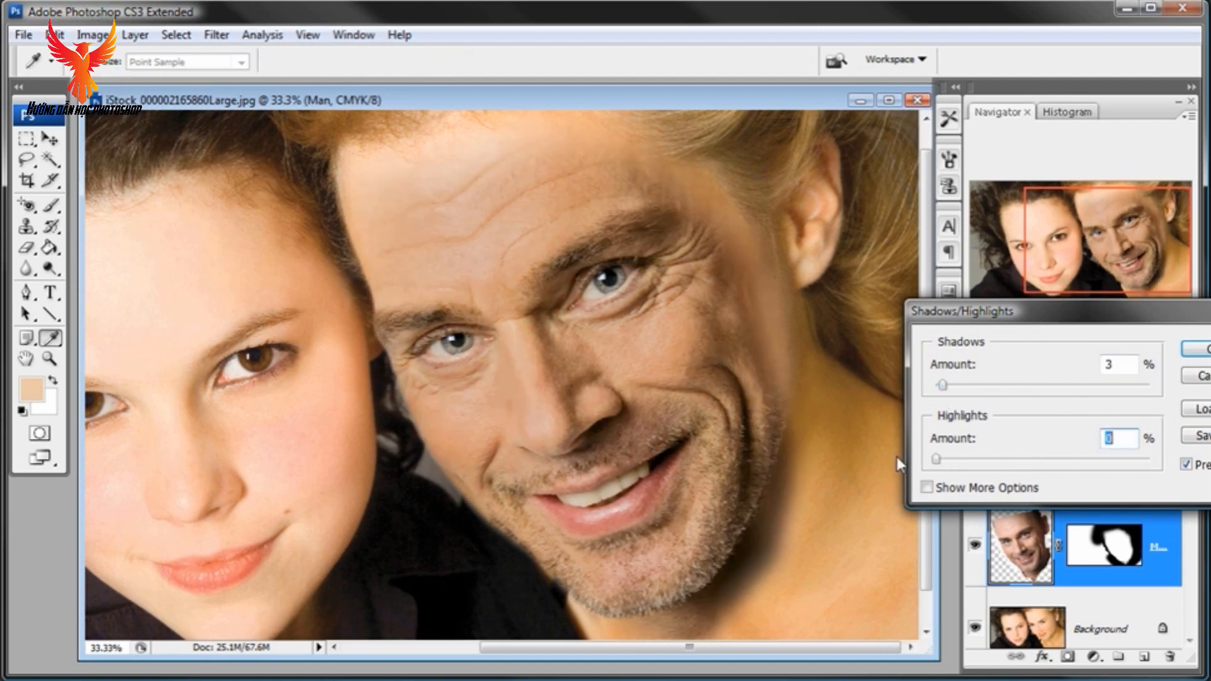
drag(1000, 314, 953, 318)
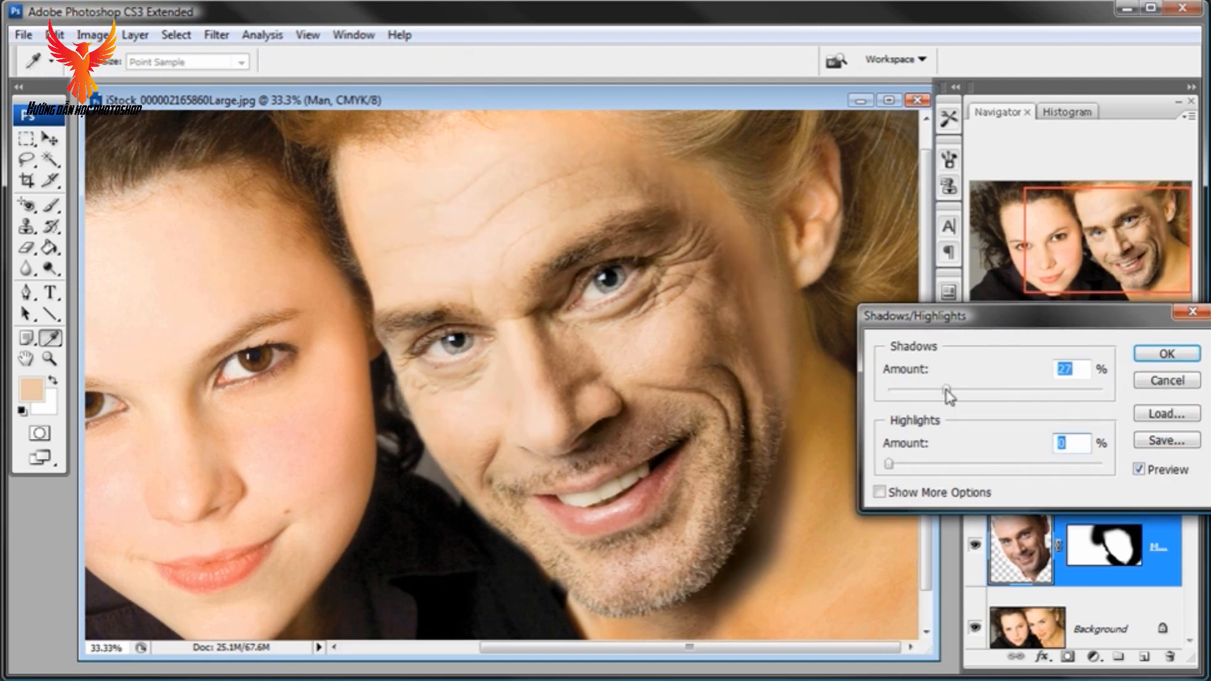
drag(949, 395, 1112, 396)
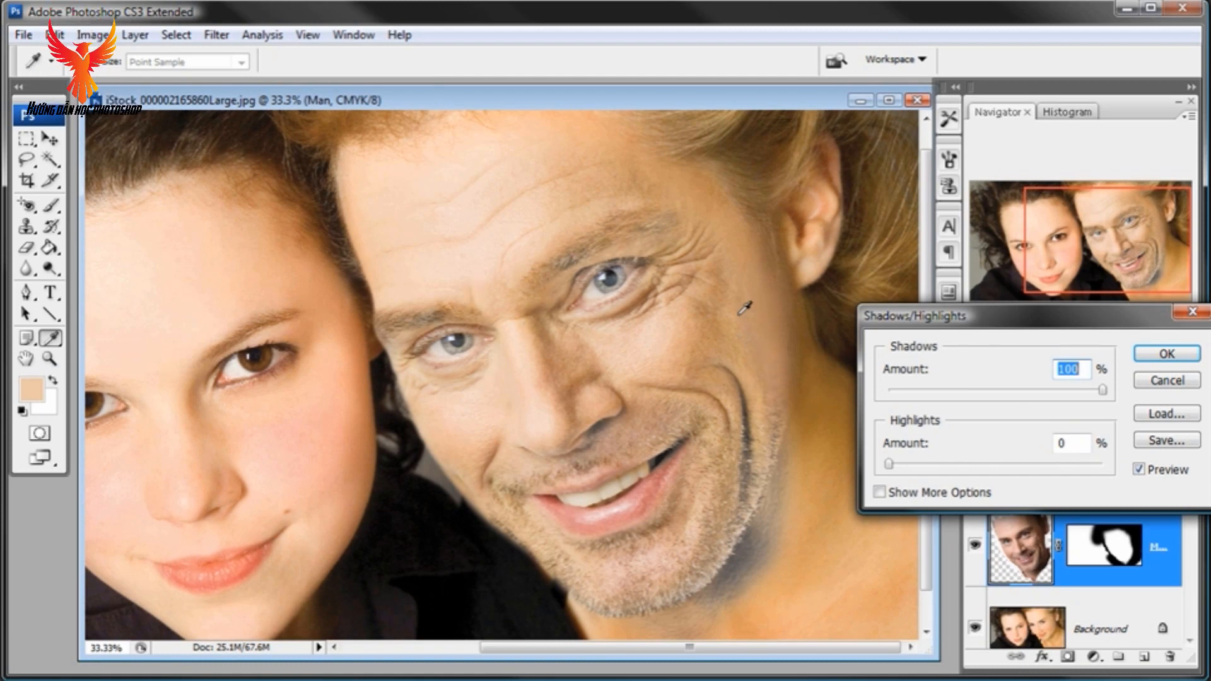
click(1138, 470)
click(1138, 469)
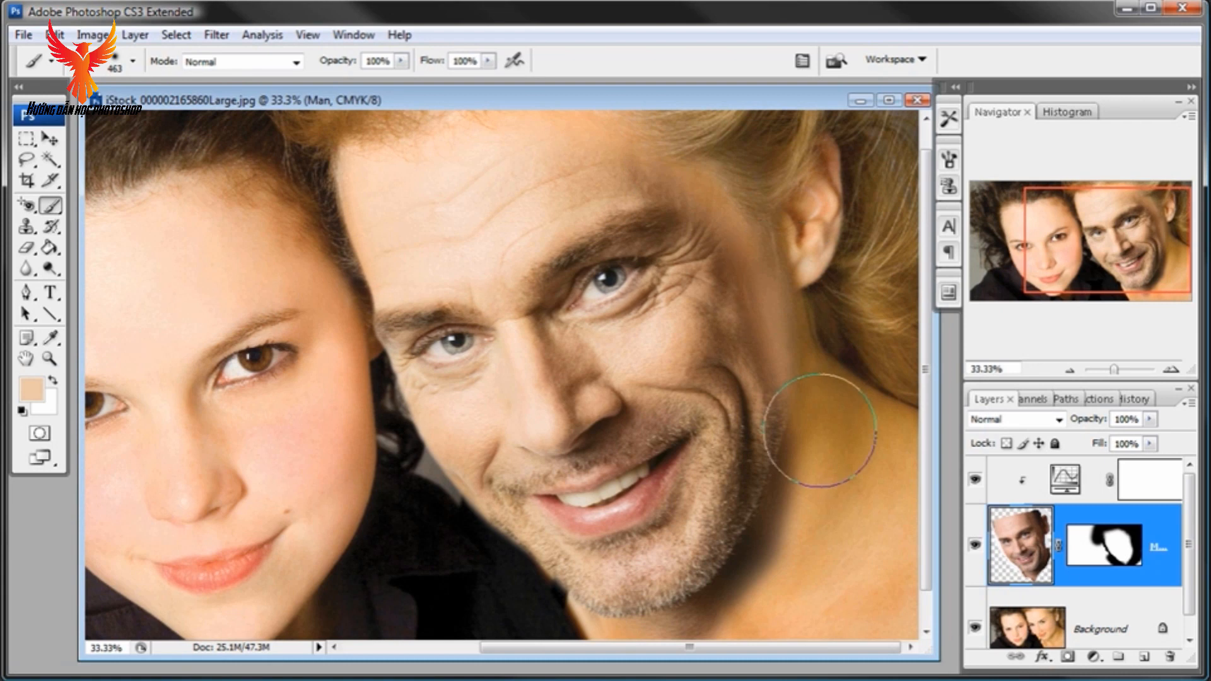
Step: Paint a Quick Mask with the soft brush over the shaded side of the man's face, from forehead past the temple to the jaw
click(39, 433)
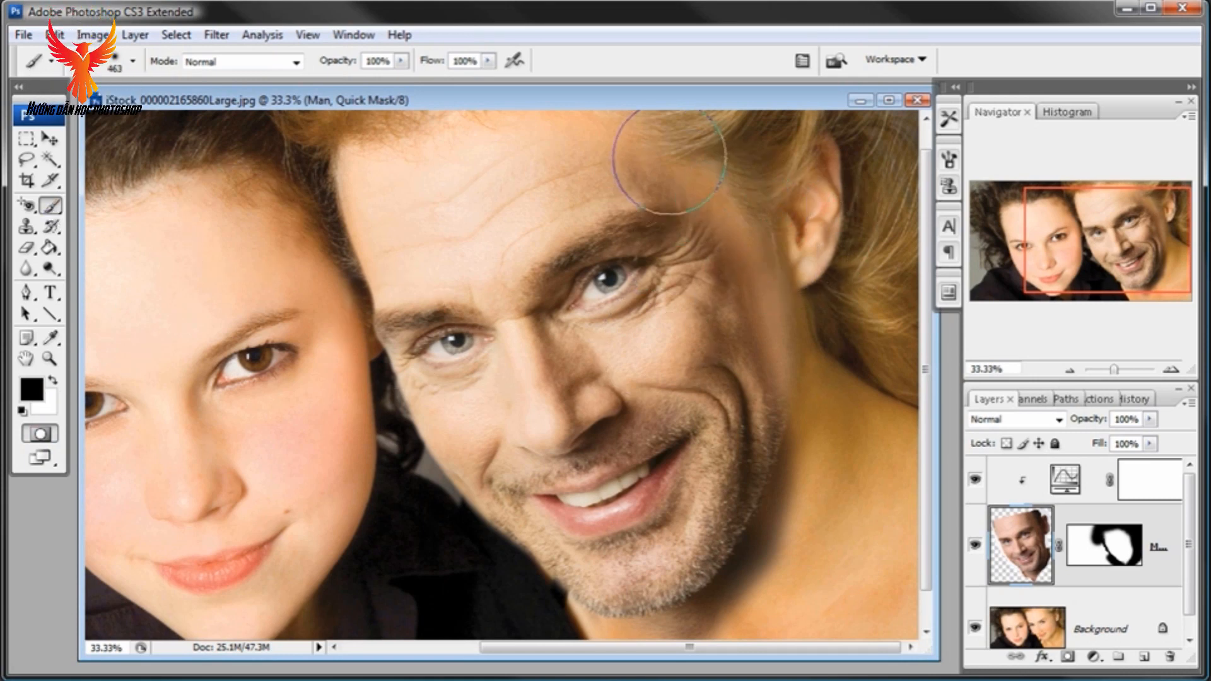
mouse_move(683, 162)
mouse_down()
mouse_move(775, 288)
mouse_move(808, 413)
mouse_up()
drag(822, 454, 804, 460)
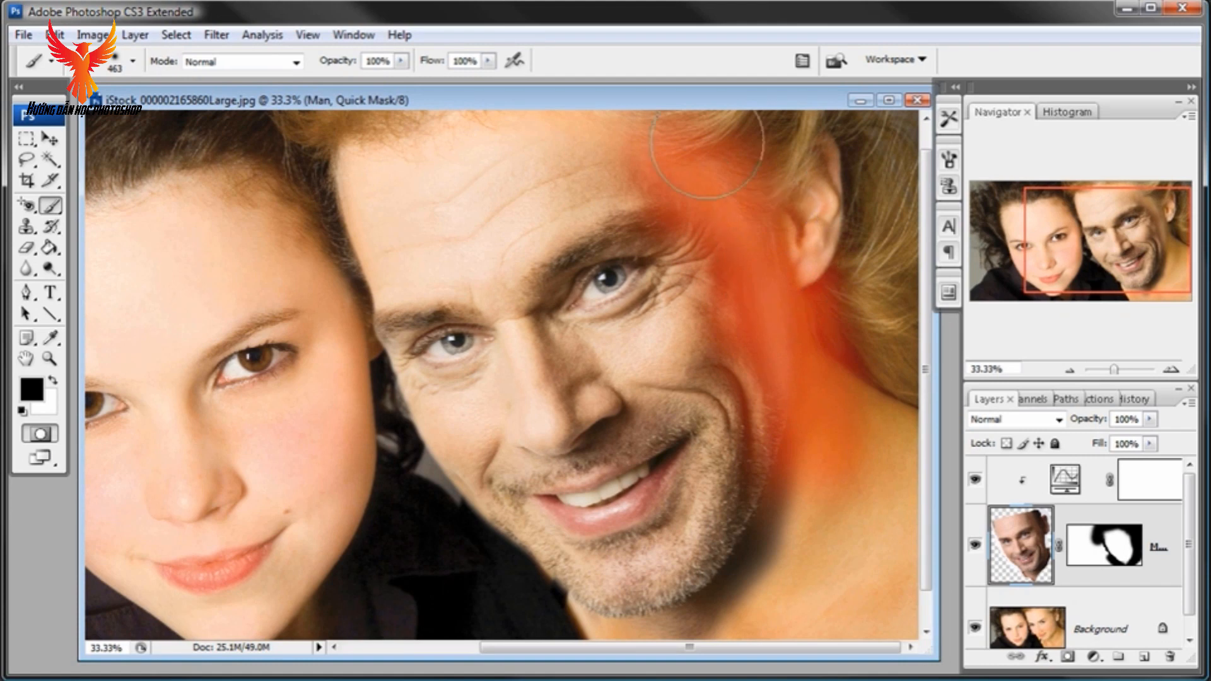
mouse_move(706, 142)
mouse_down()
mouse_move(644, 122)
mouse_move(669, 122)
mouse_move(621, 121)
mouse_up()
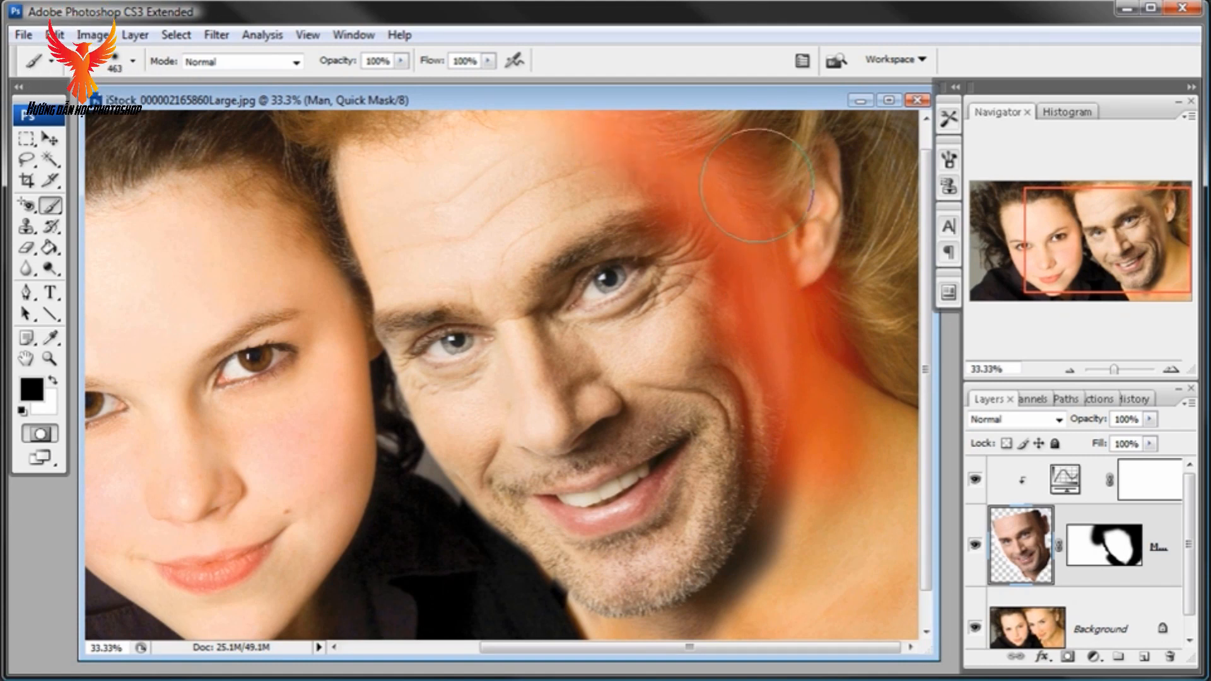
mouse_move(753, 202)
mouse_down()
mouse_move(788, 315)
mouse_move(820, 356)
mouse_move(811, 416)
mouse_up()
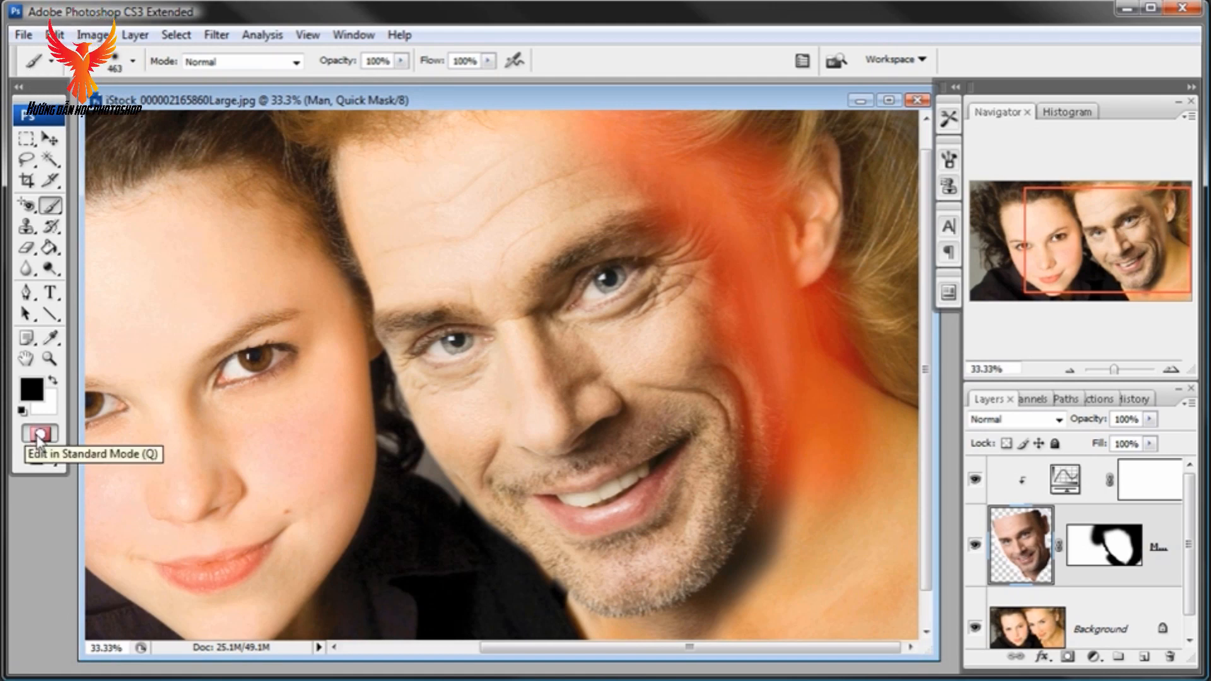
Step: Convert the Quick Mask to a selection and invert it so only the painted side of the face is selected
click(38, 435)
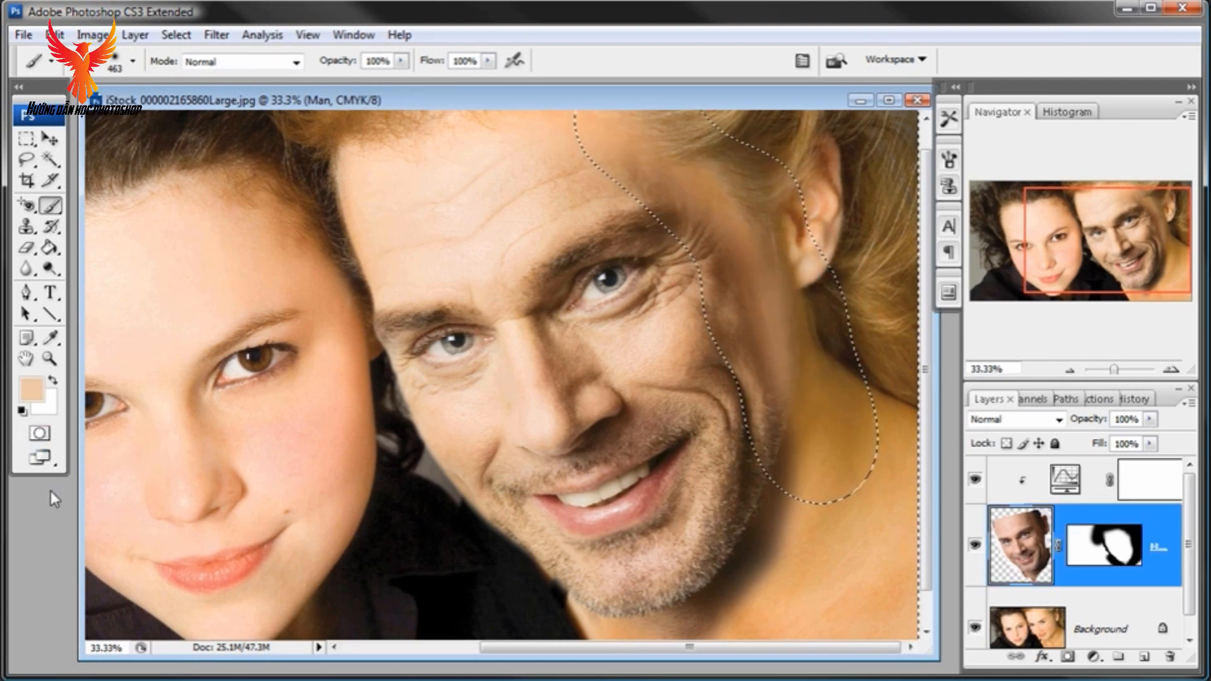
drag(926, 184, 927, 161)
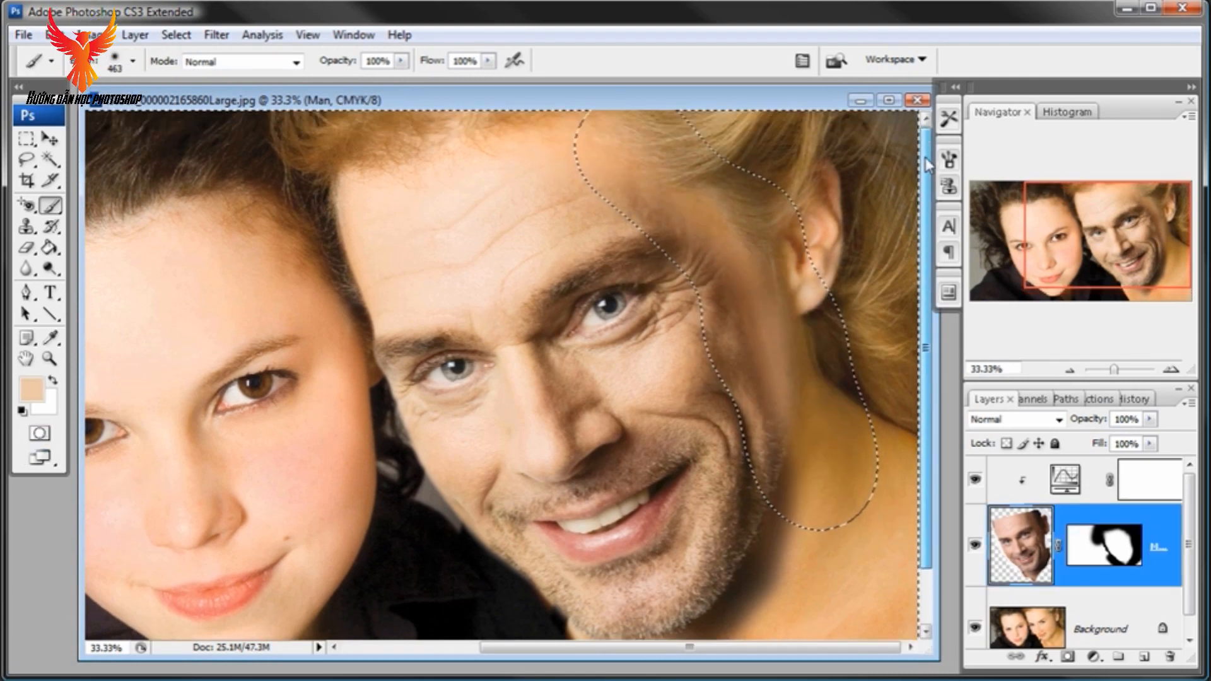
click(176, 34)
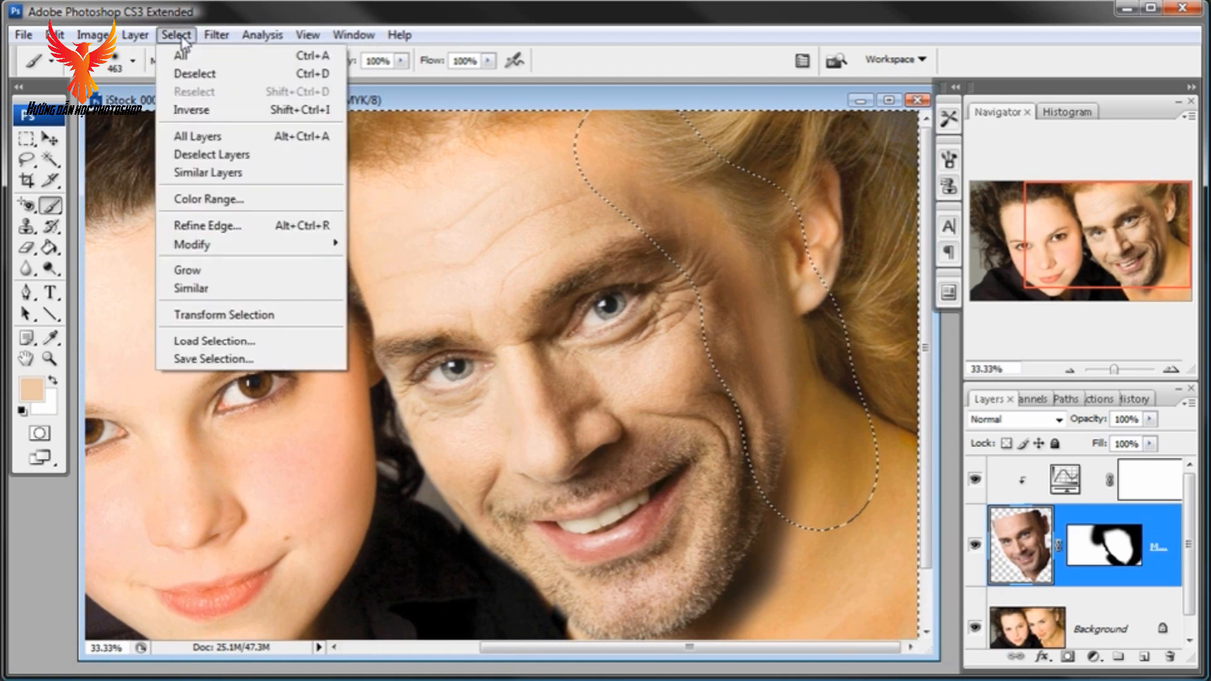
click(189, 109)
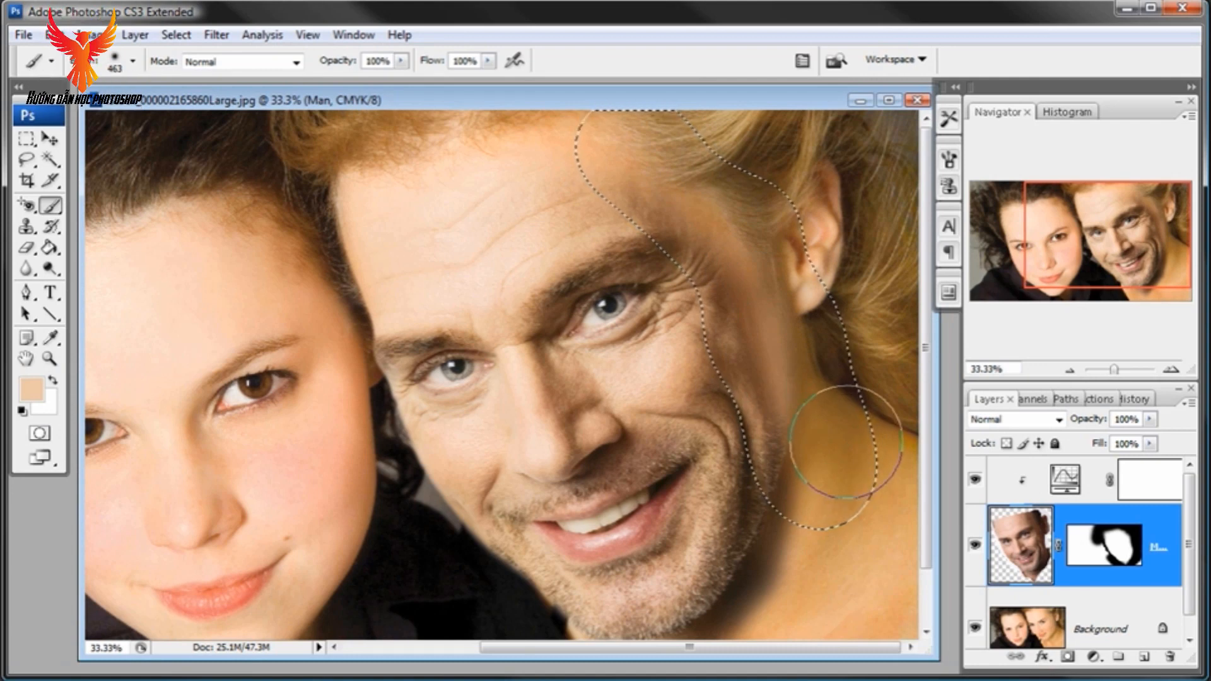
Step: Start Shadows/Highlights on the selected side of the man's face with Shadows at 47%, and hide the selection outline
click(91, 36)
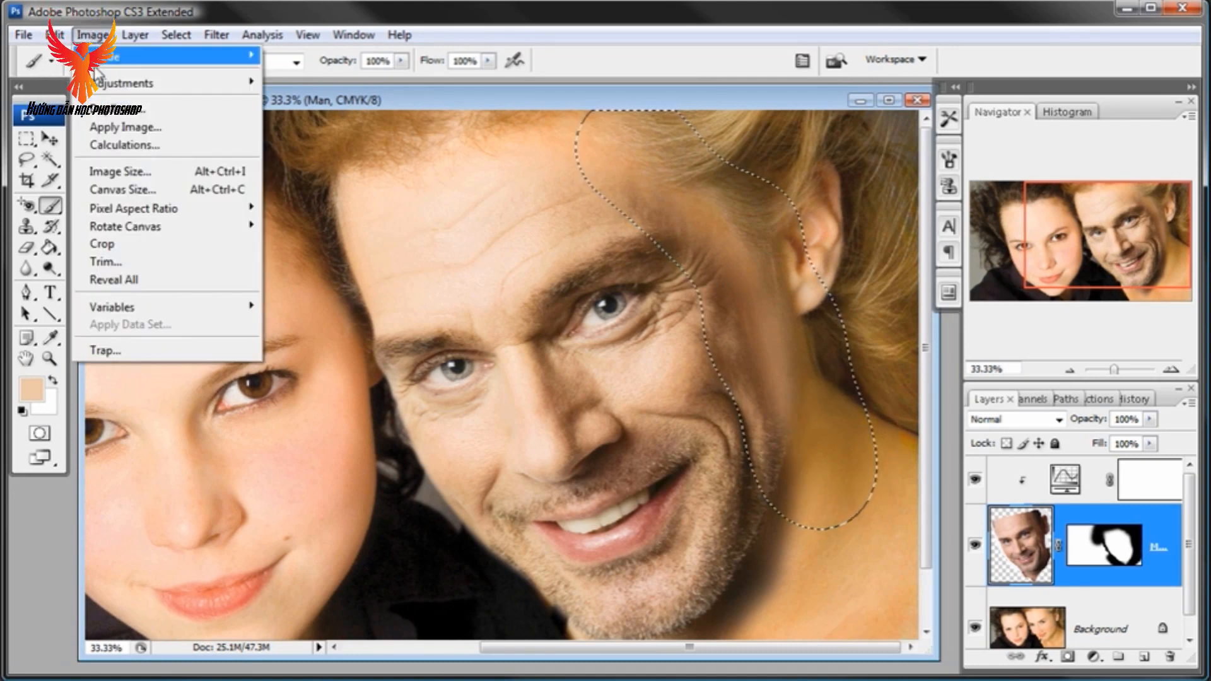
mouse_move(157, 82)
click(325, 378)
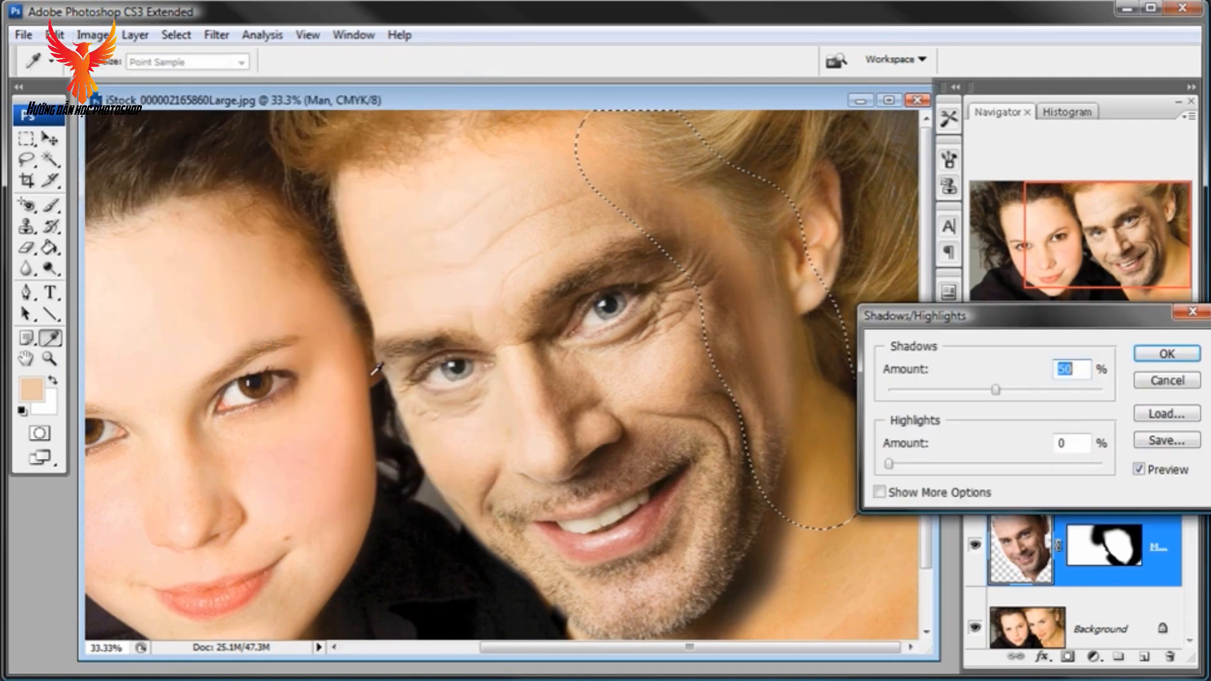
drag(1007, 324, 990, 395)
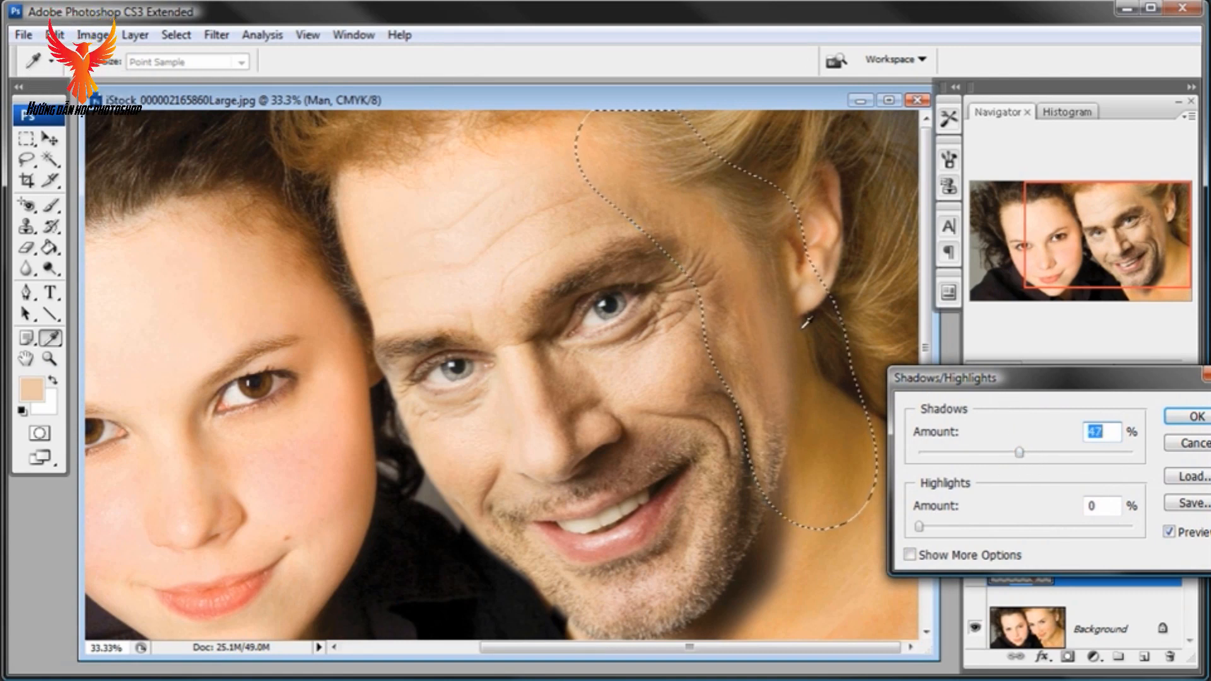
click(308, 35)
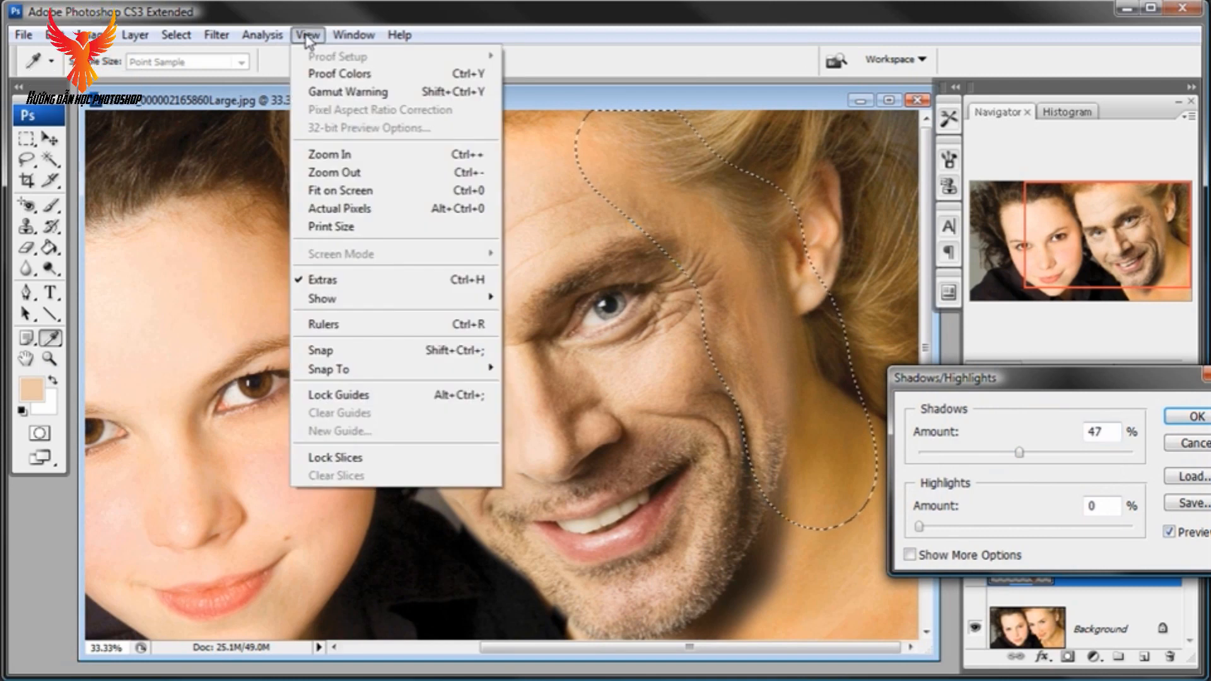
click(312, 280)
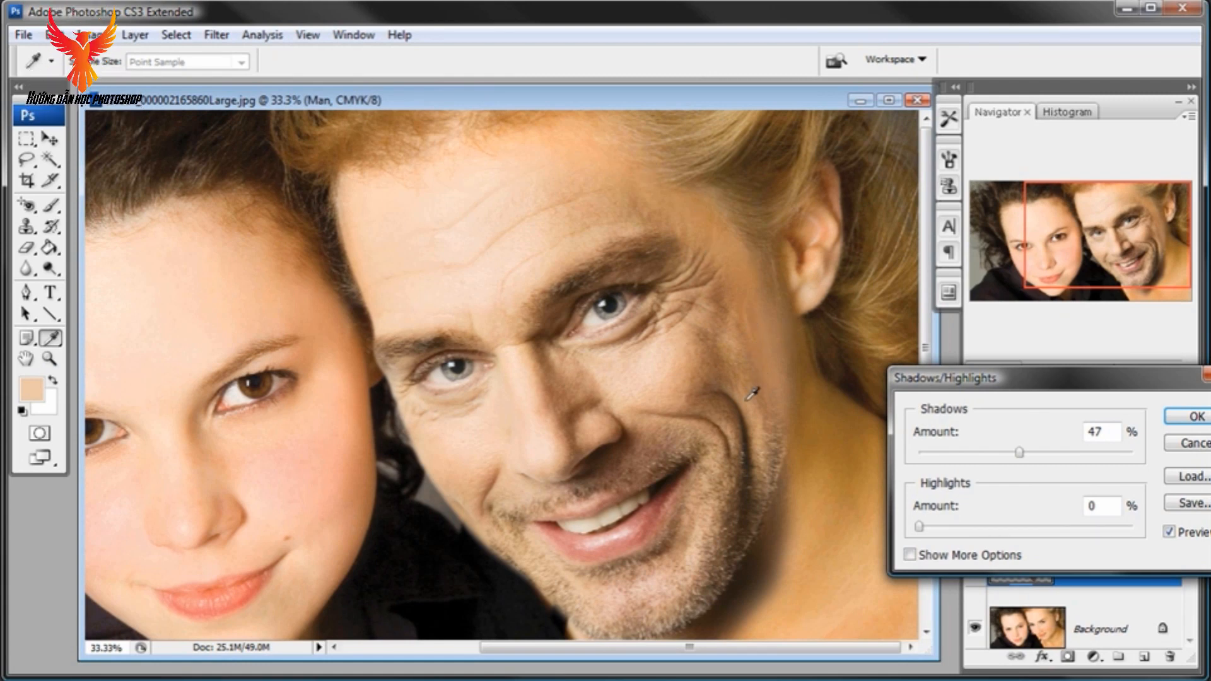
Step: Compare the cheek with and without the correction, and apply Shadows/Highlights with Shadows at 59% and Highlights at 0%
drag(990, 463, 902, 460)
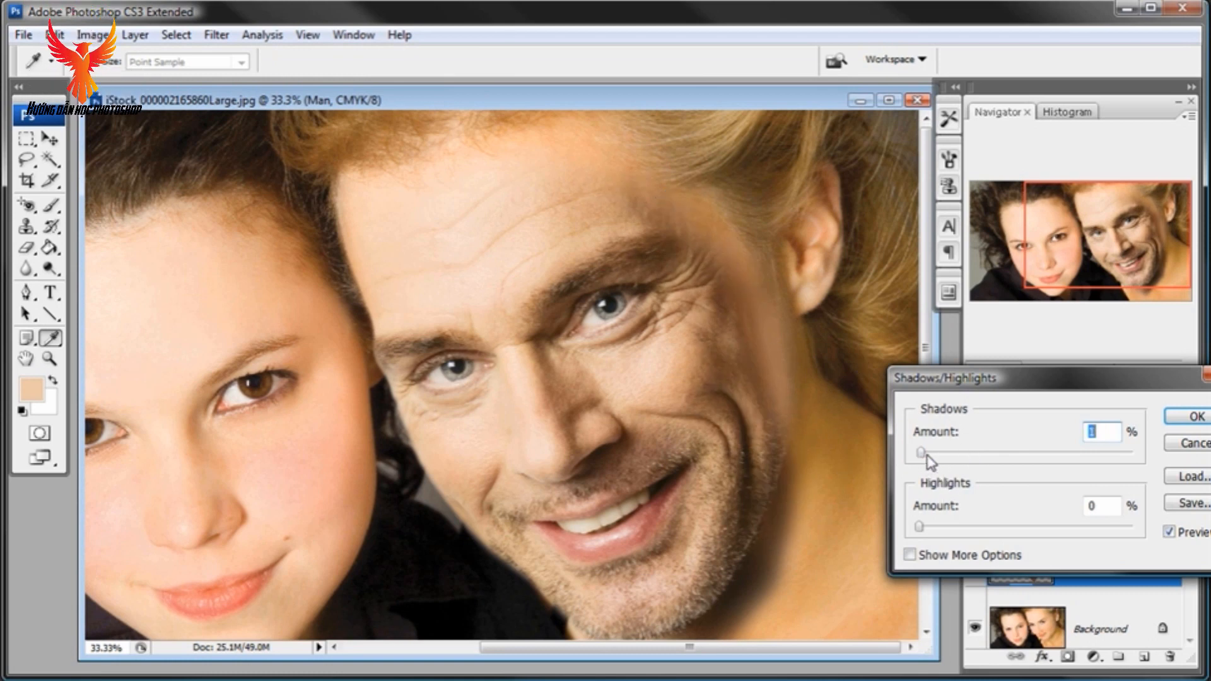
drag(930, 463, 1039, 454)
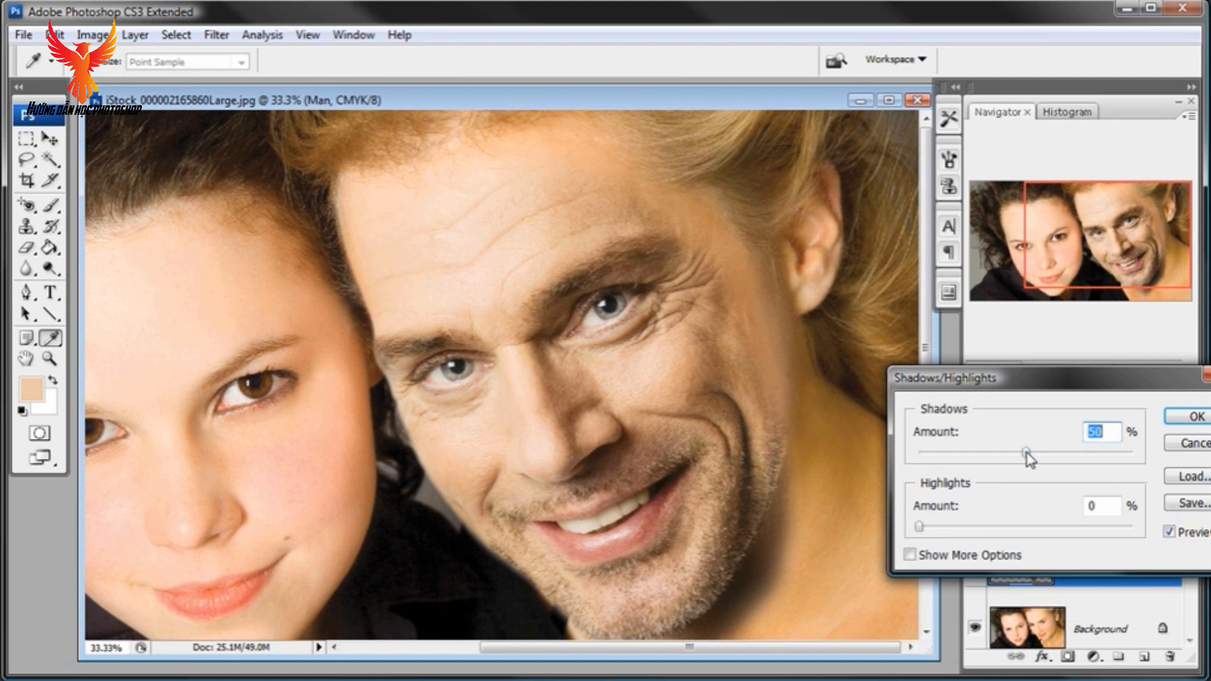
click(1170, 533)
click(1170, 533)
click(1169, 533)
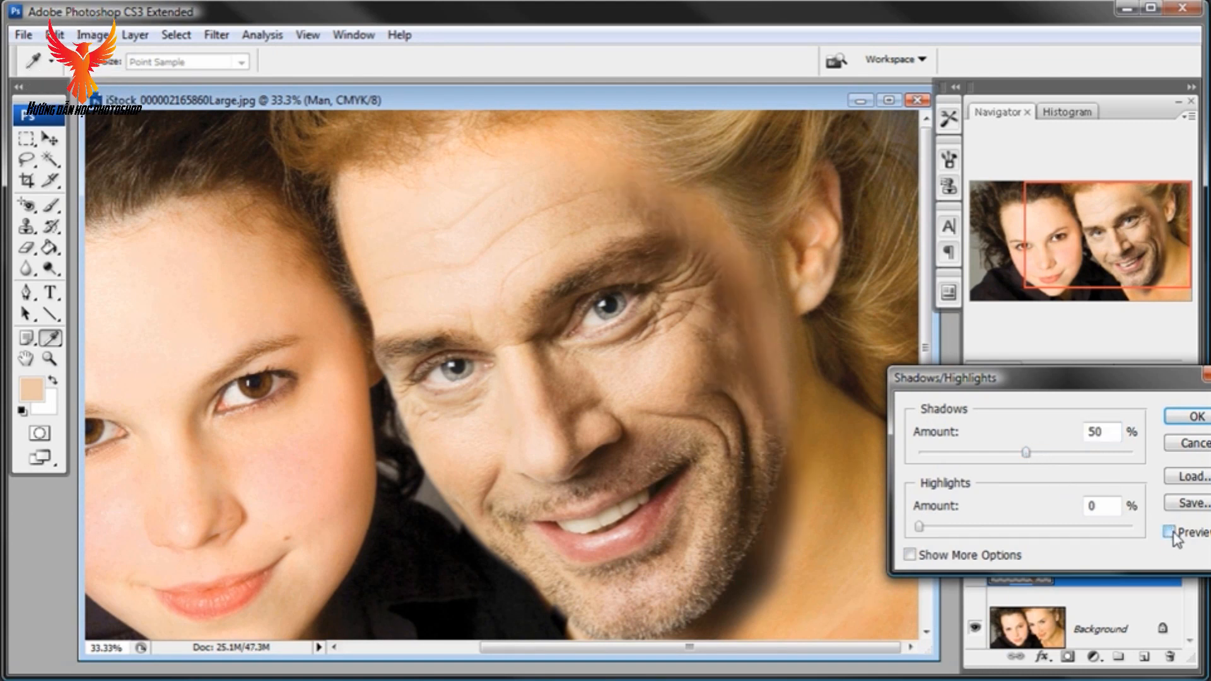
click(1170, 533)
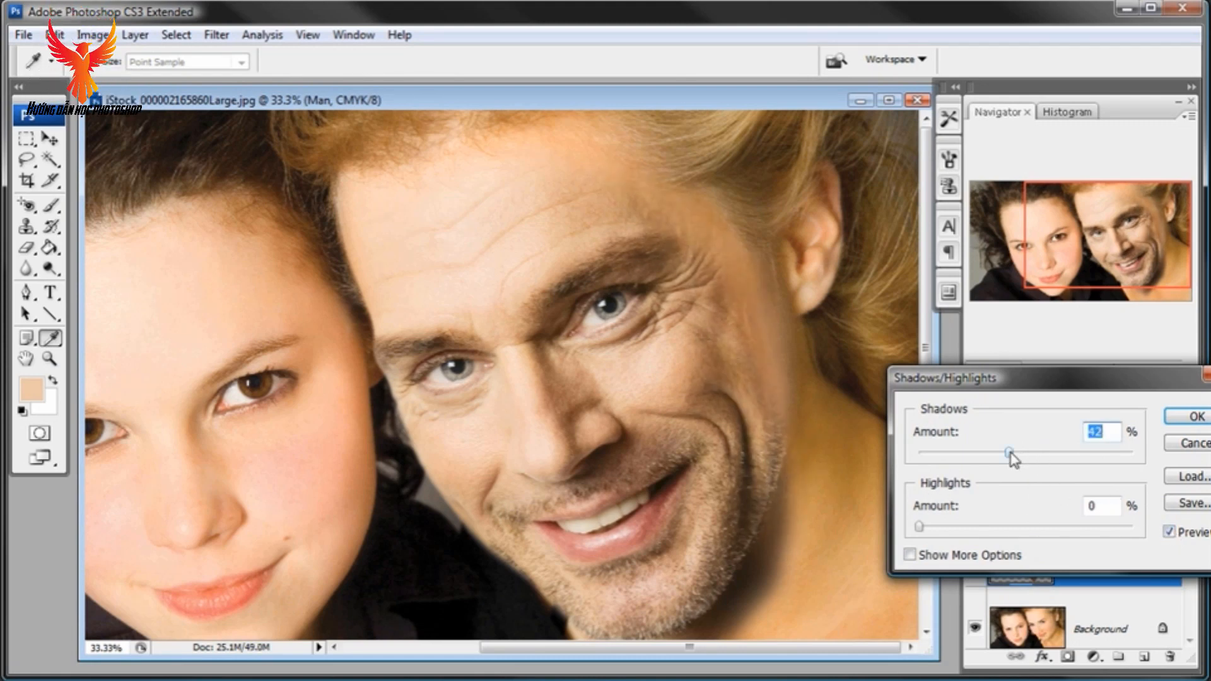
drag(1029, 462, 1046, 460)
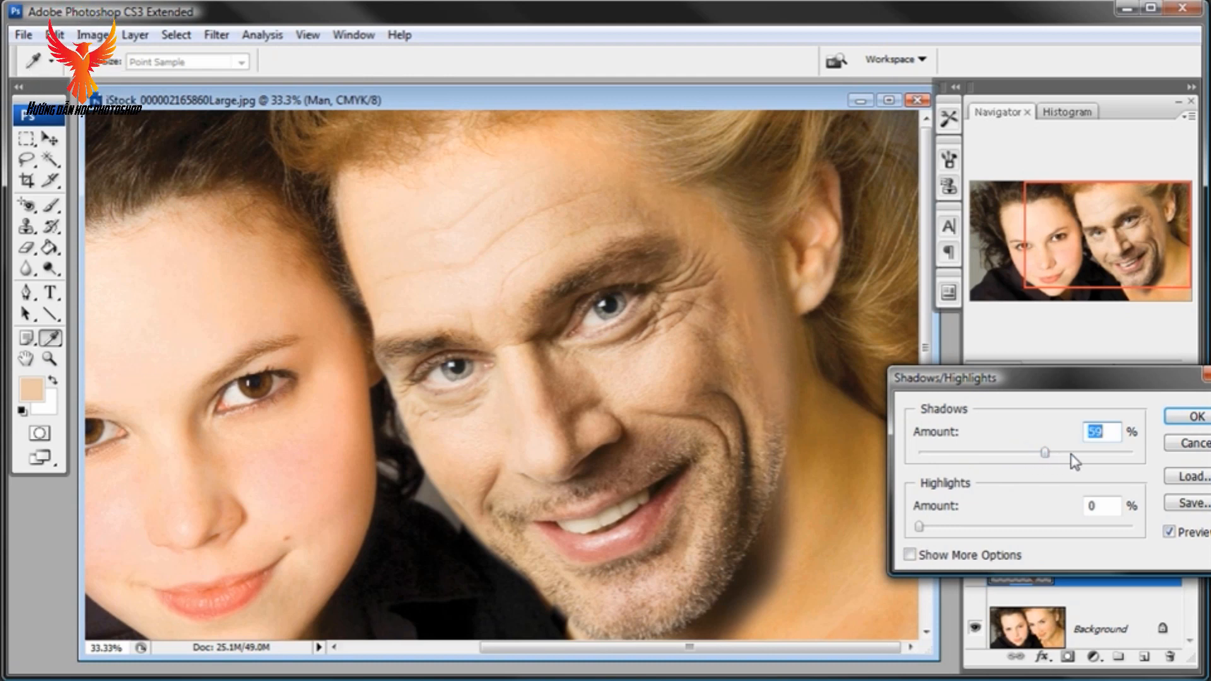
click(1192, 428)
key(b)
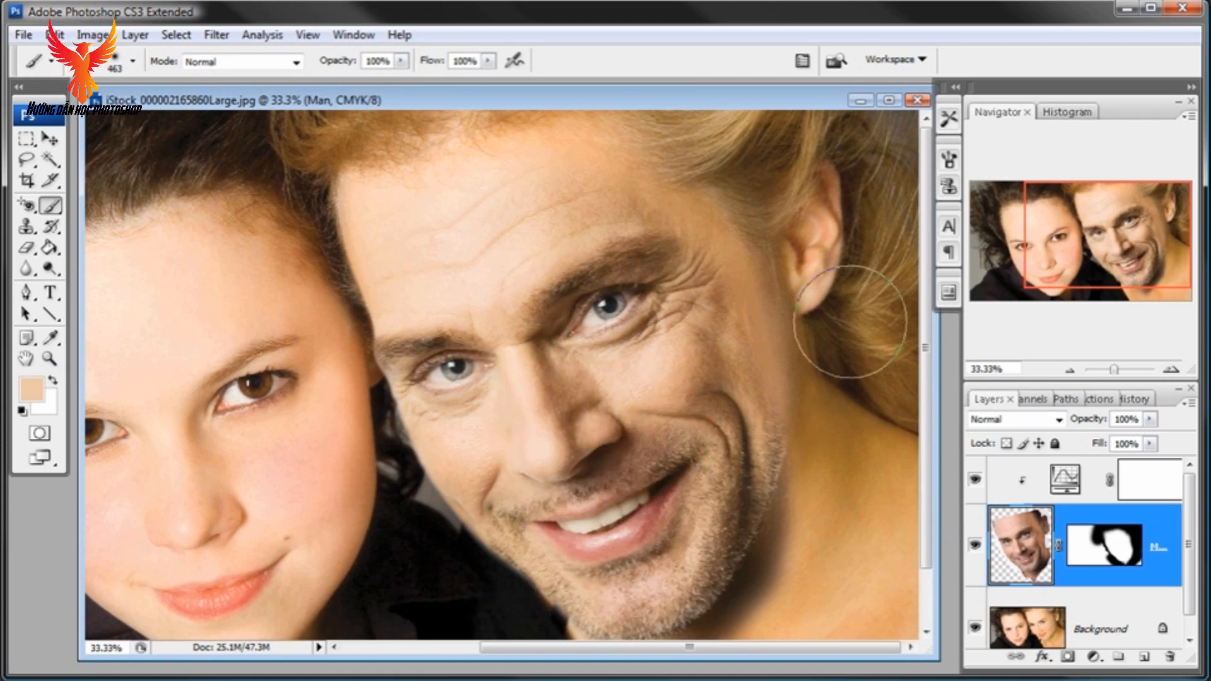
Step: Target the Man layer's mask and ready a 199 px soft brush with black as the foreground colour
scroll(880, 303, down, 2)
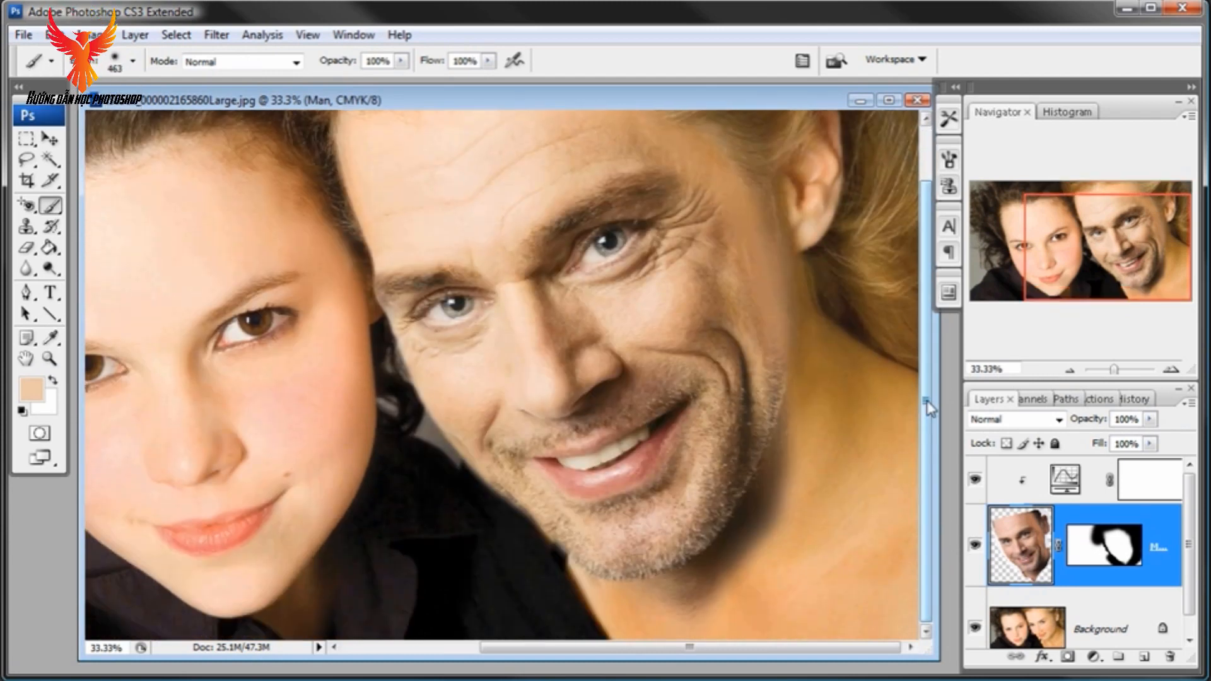
click(50, 359)
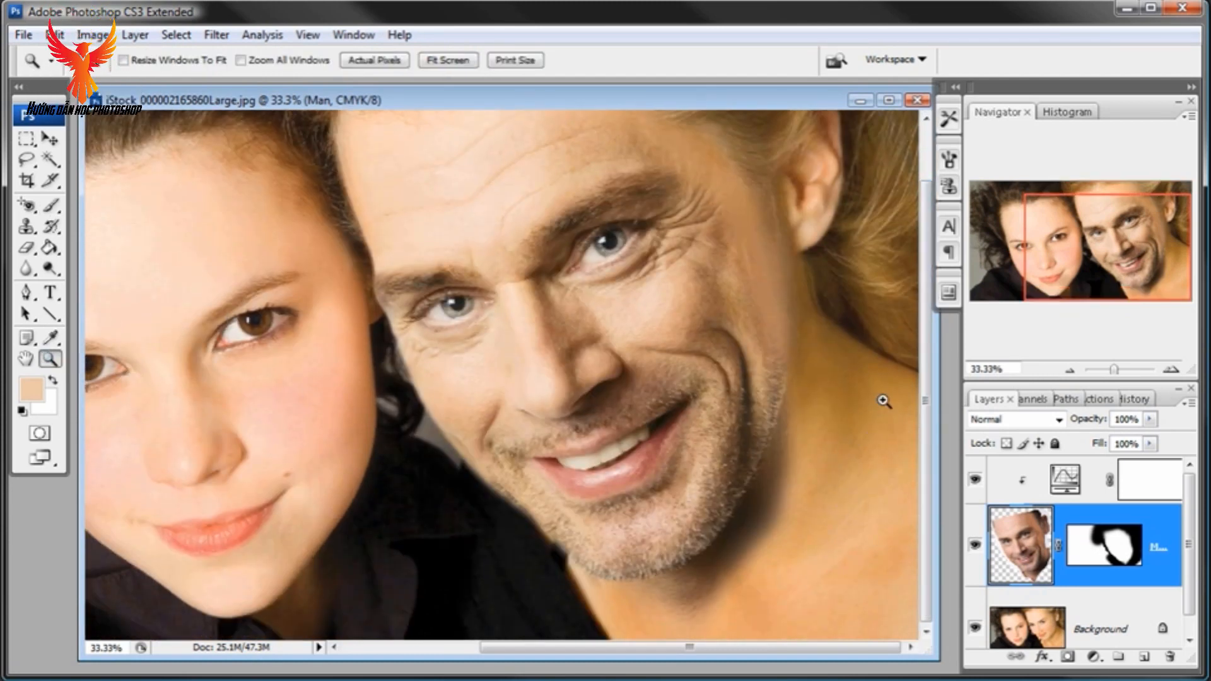
scroll(928, 422, up, 1)
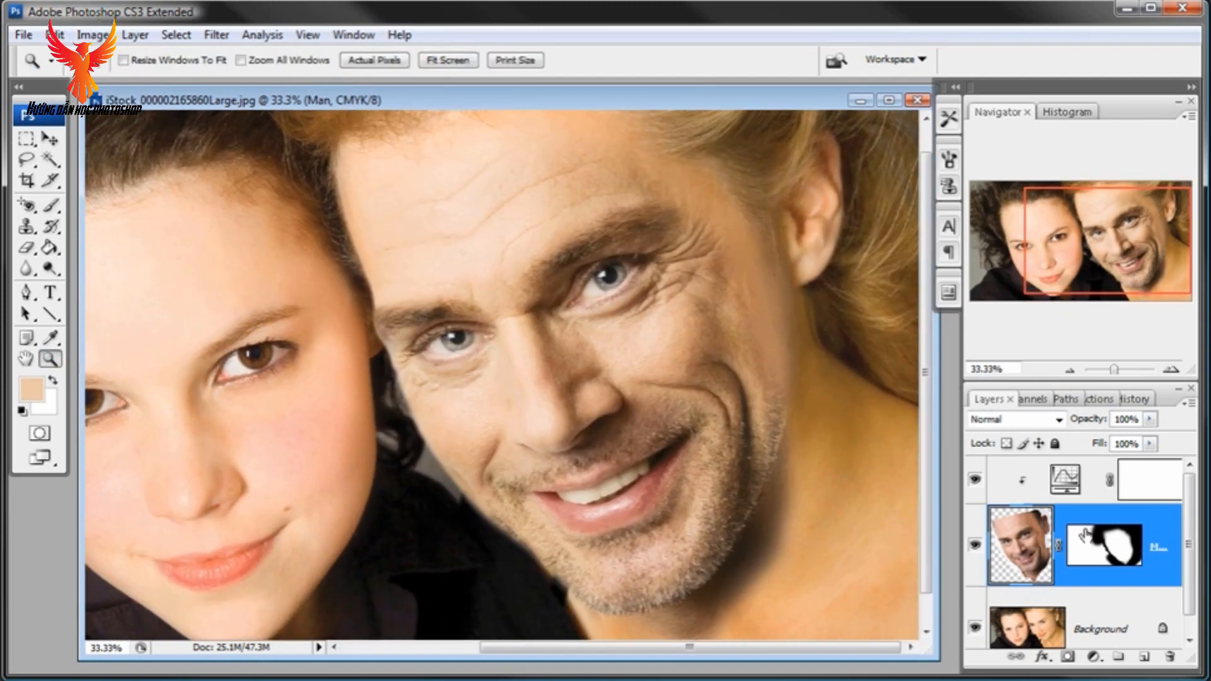
click(1103, 545)
key(d)
key(b)
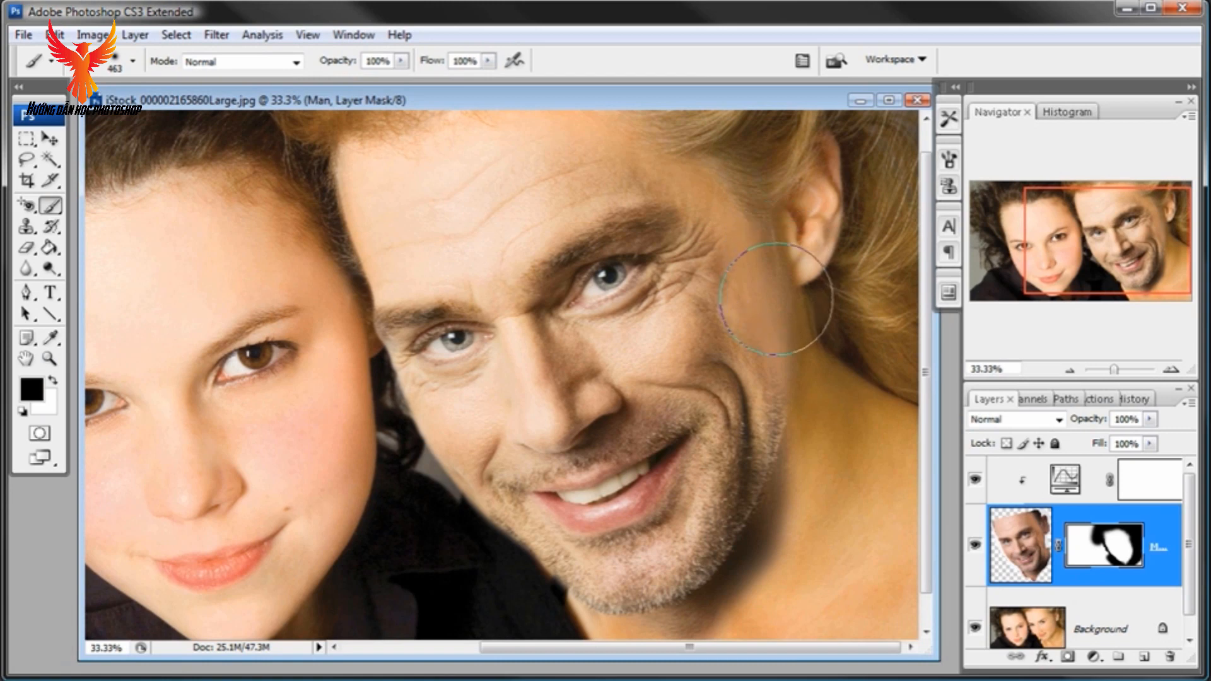
right_click(845, 366)
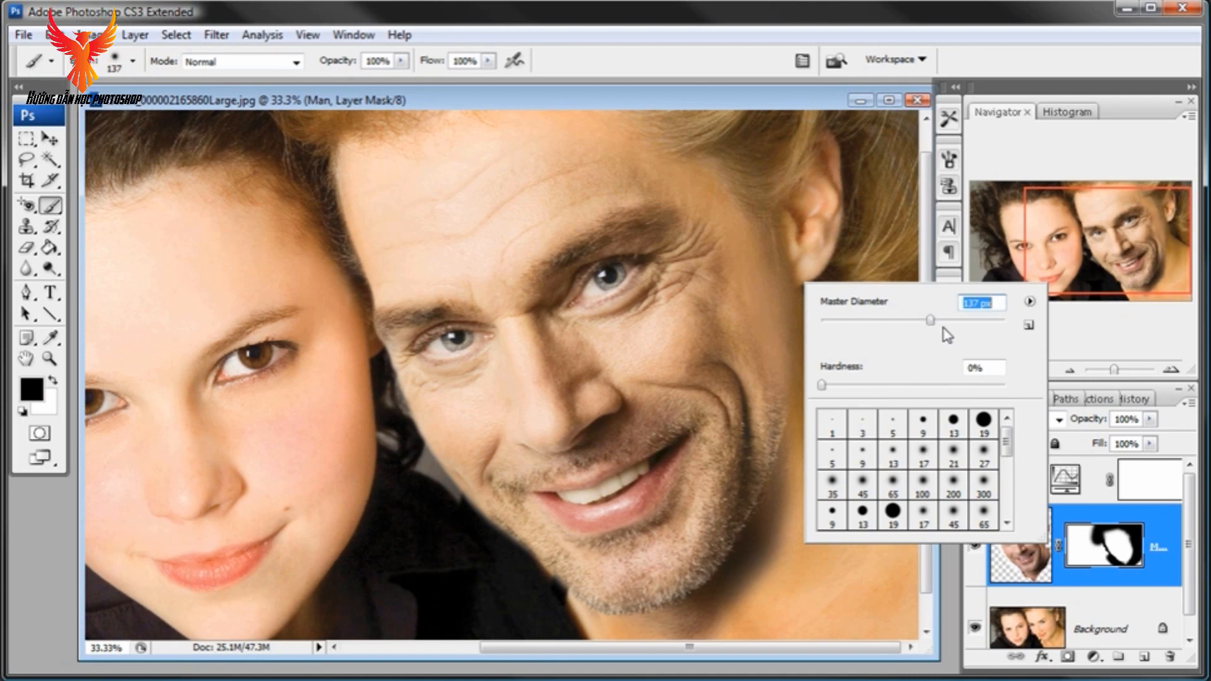
key(Return)
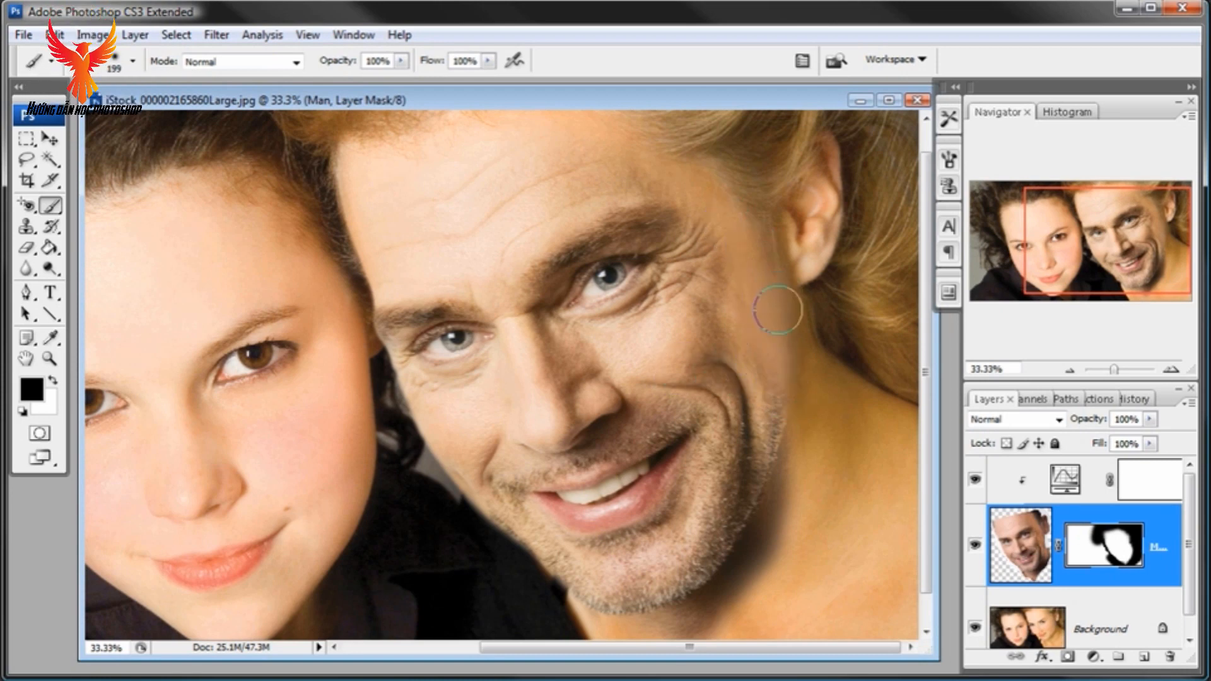
Step: Enlarge the soft mask brush to 360 px for the area around the man's jaw and neck
scroll(933, 397, down, 2)
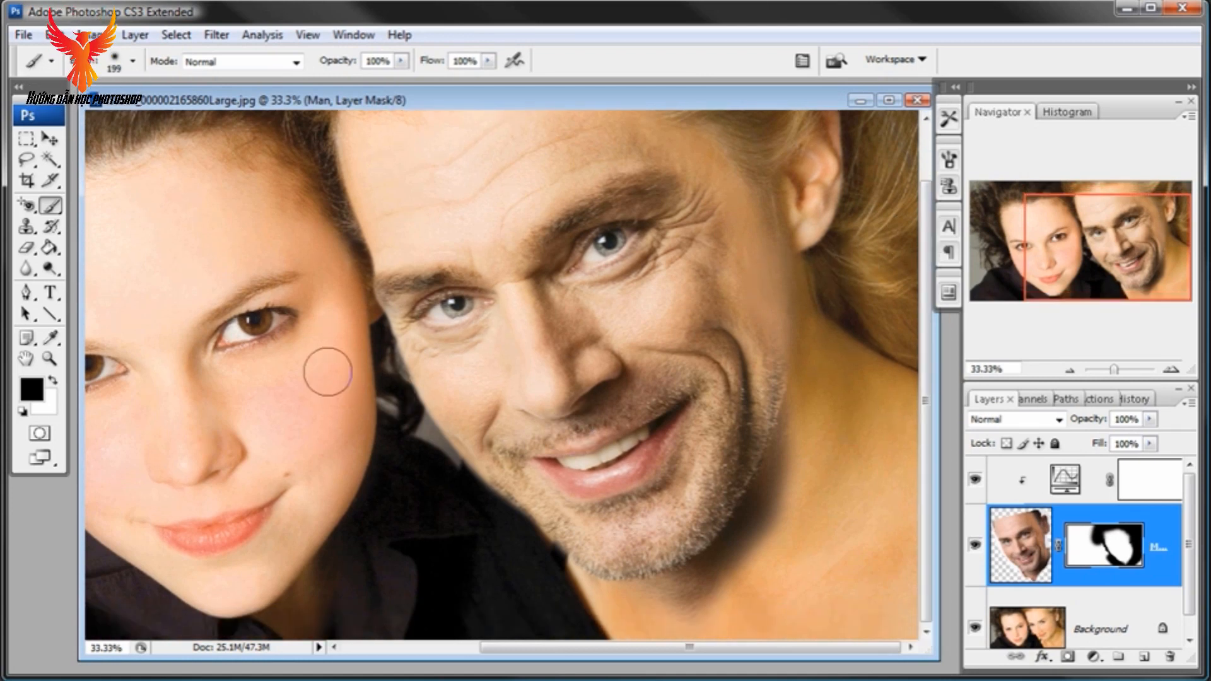
click(49, 358)
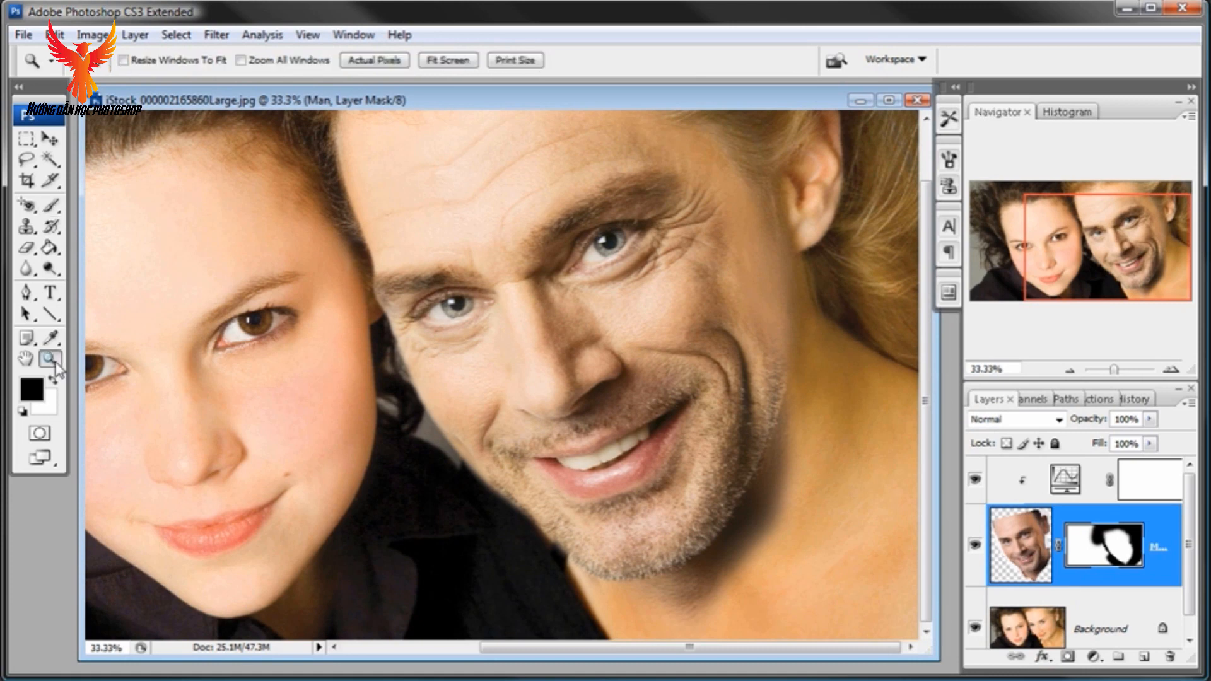
click(760, 559)
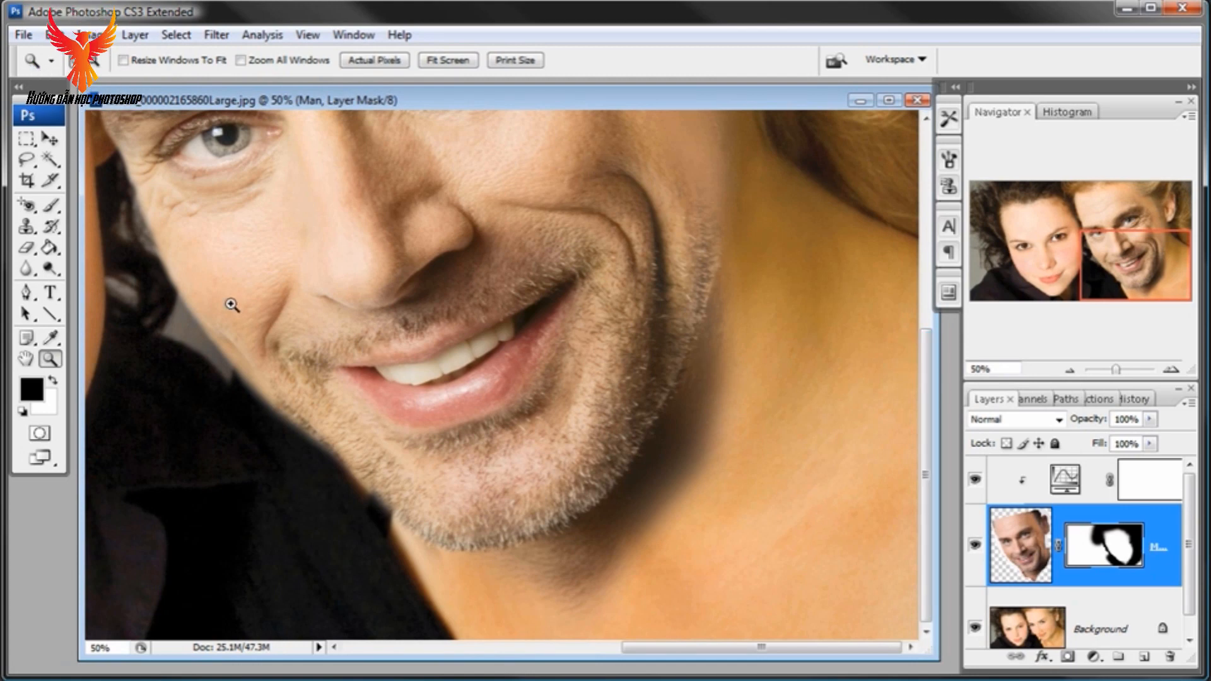
click(53, 210)
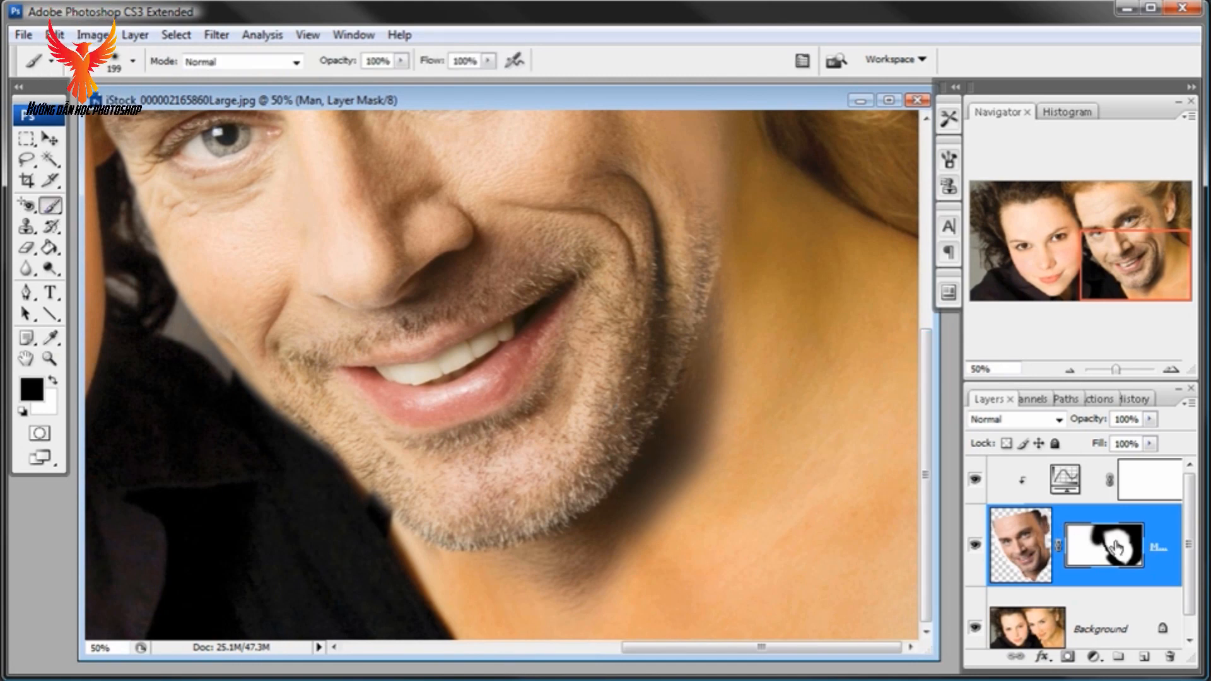
right_click(790, 374)
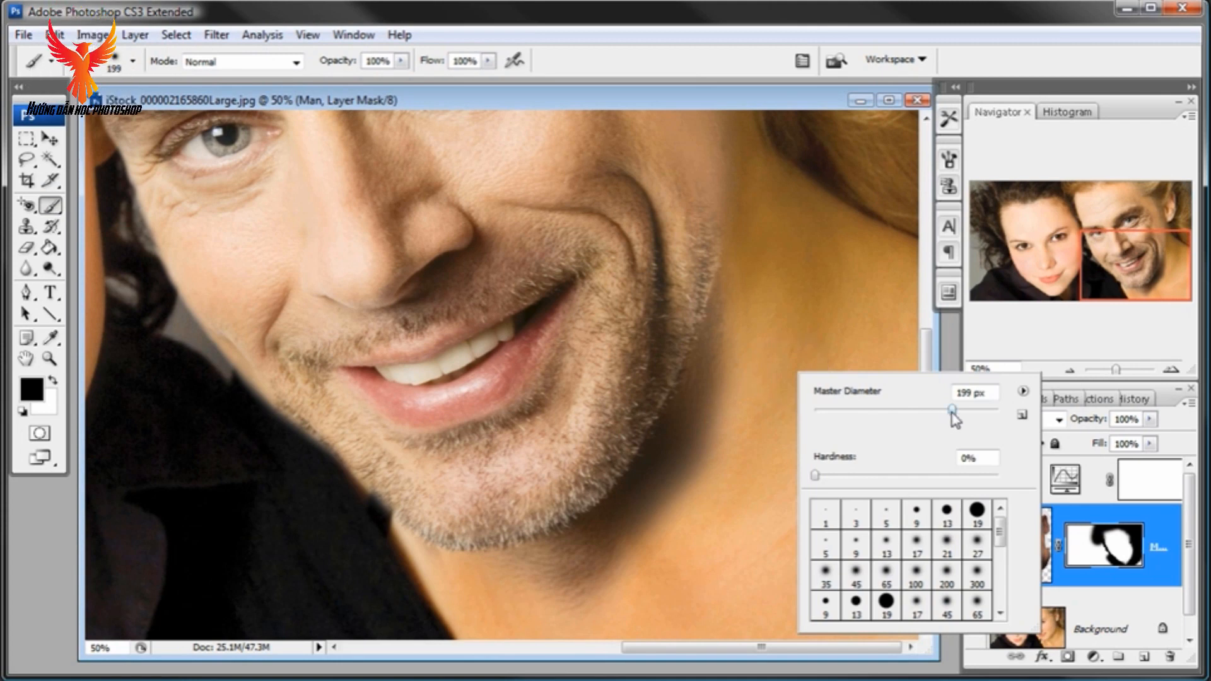
drag(952, 413, 965, 413)
text(360)
key(Return)
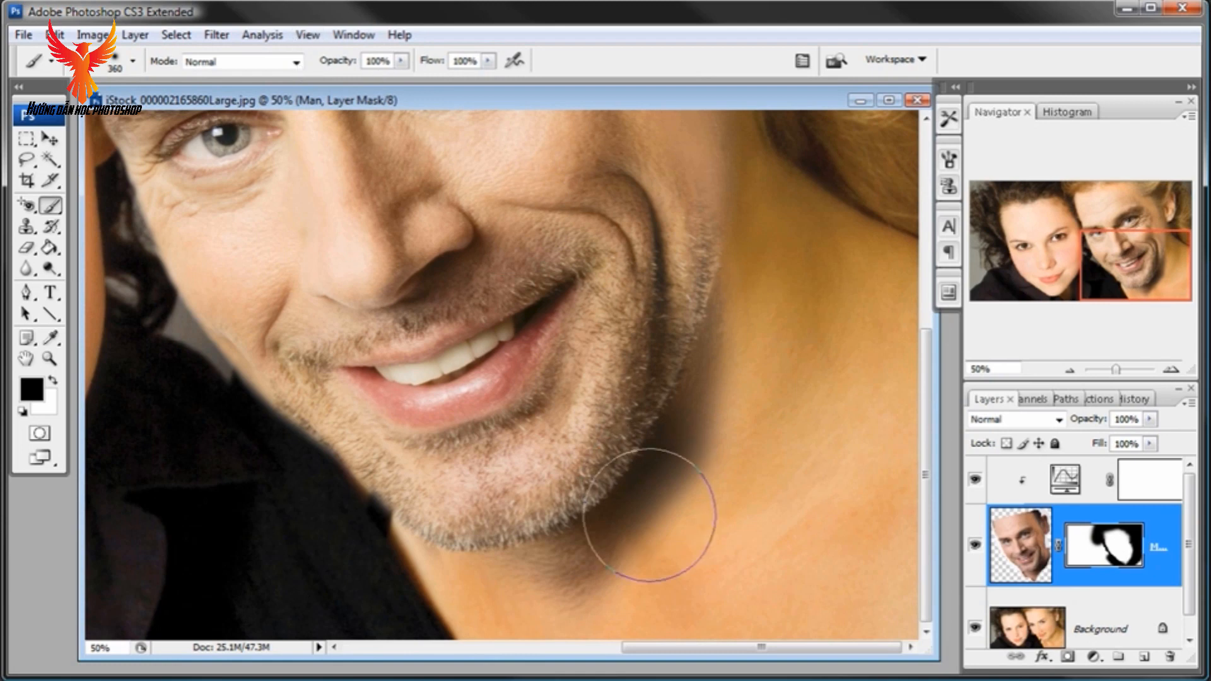
Step: Show the hidden selection outline again and deselect it so the whole mask can be painted
click(315, 36)
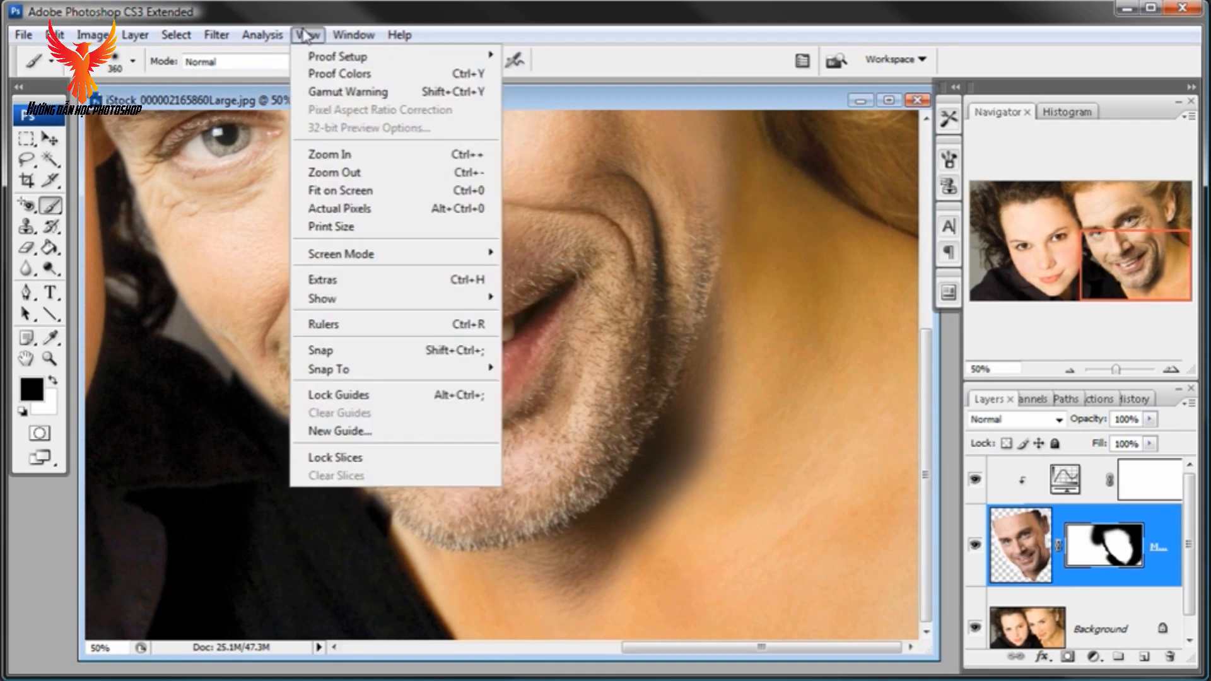
click(339, 282)
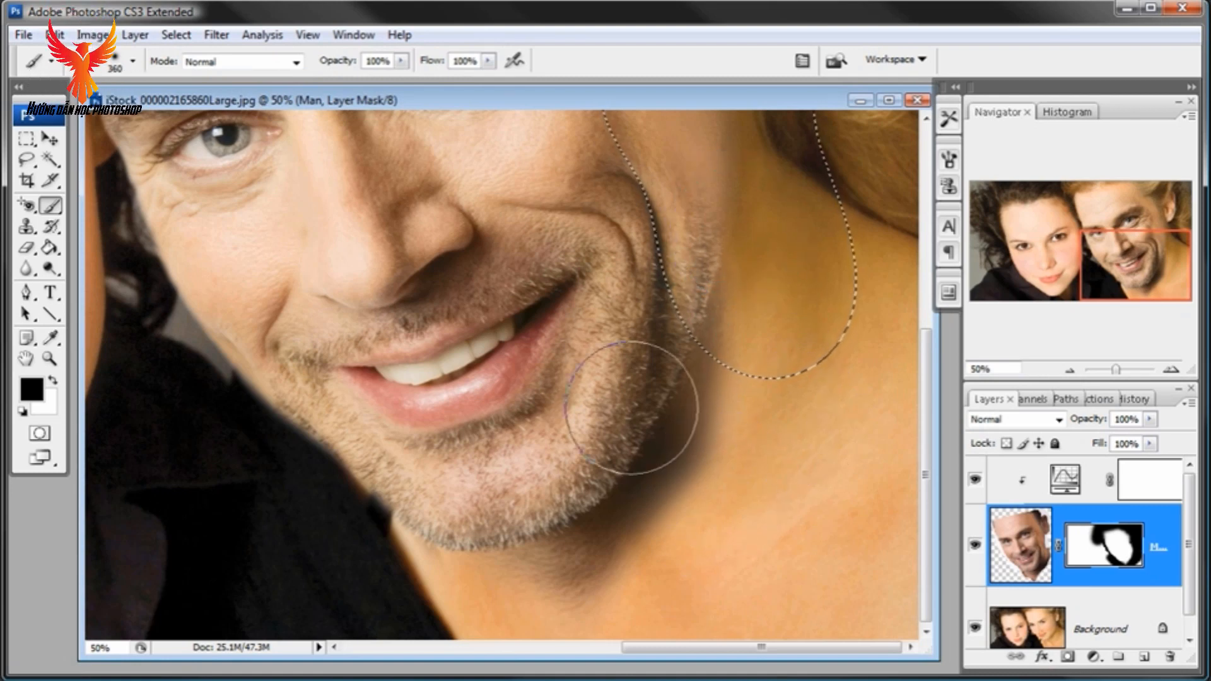
click(308, 35)
click(308, 34)
click(176, 35)
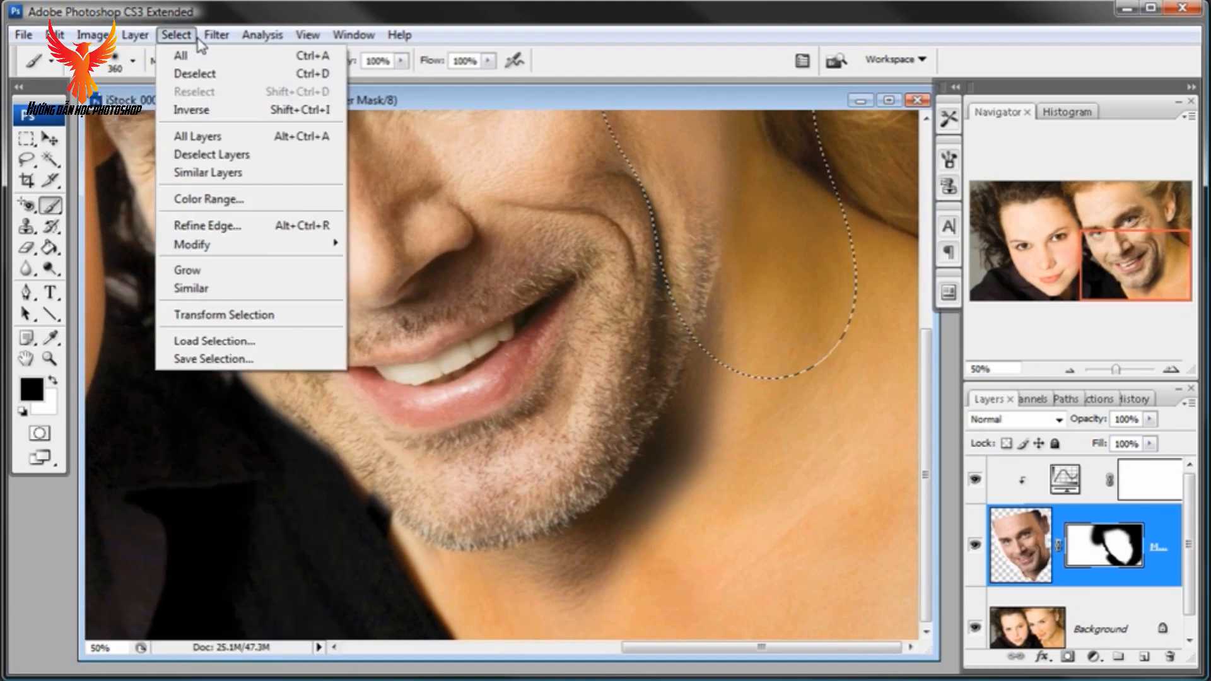
click(192, 79)
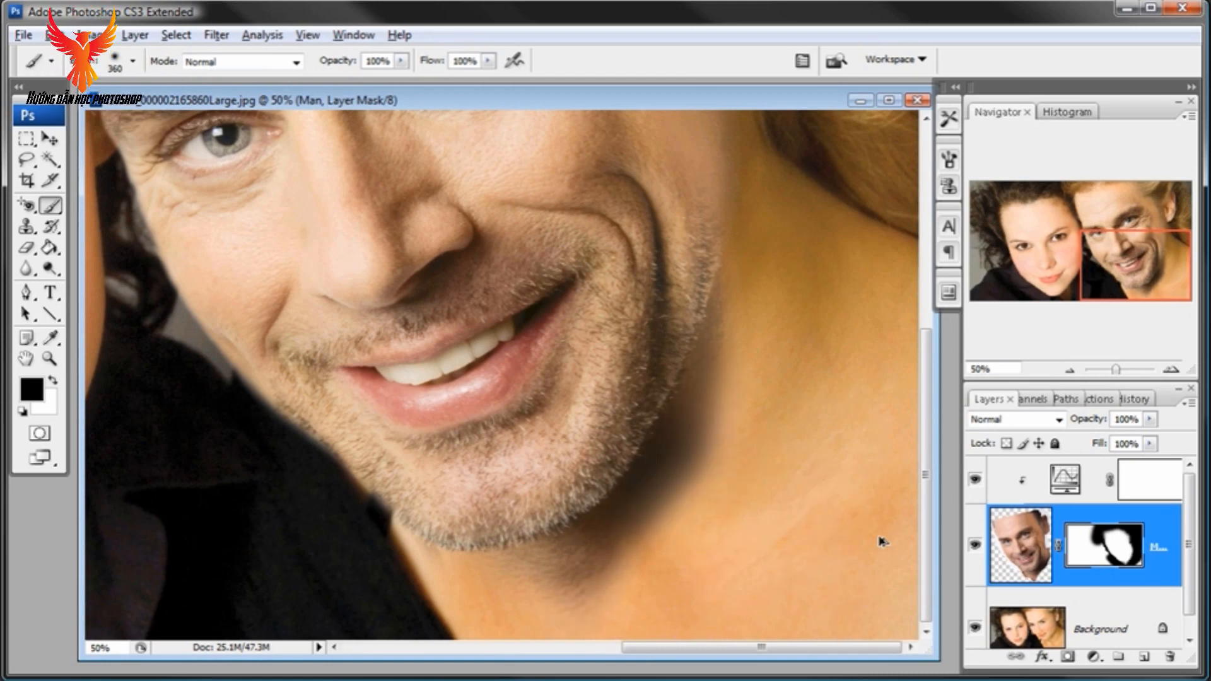
Step: Reduce the soft brush to 182 px and dab the Man layer's mask near the hair below the ear
right_click(782, 349)
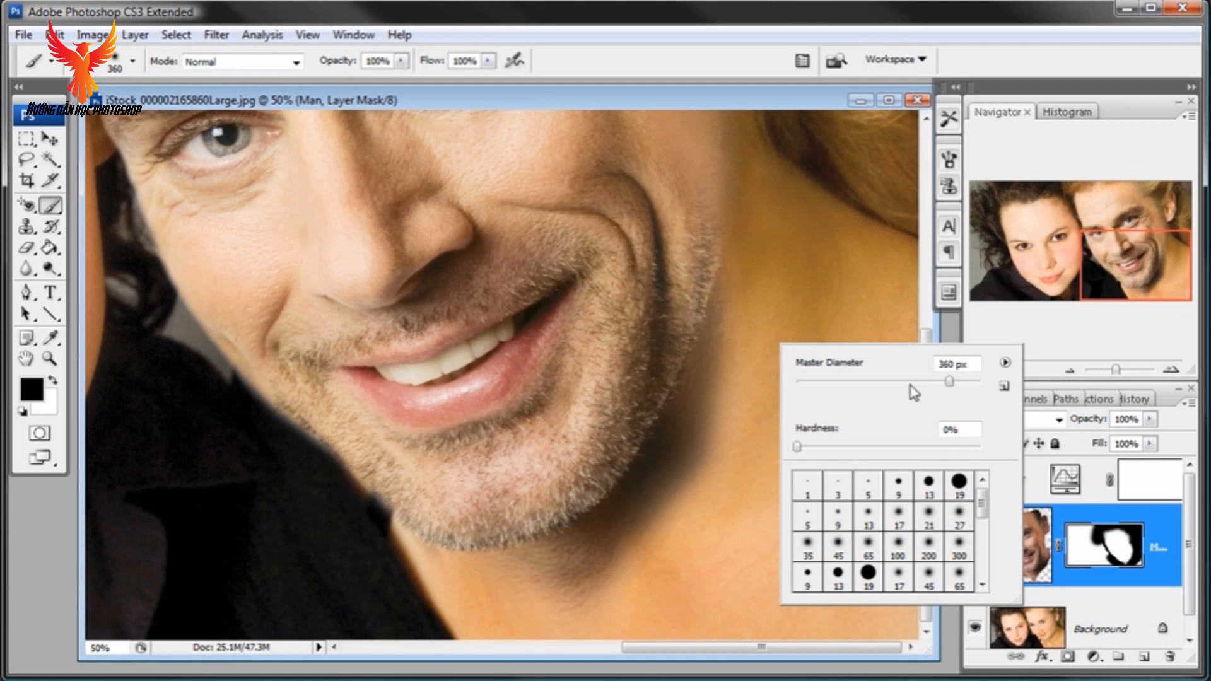
drag(910, 384, 927, 382)
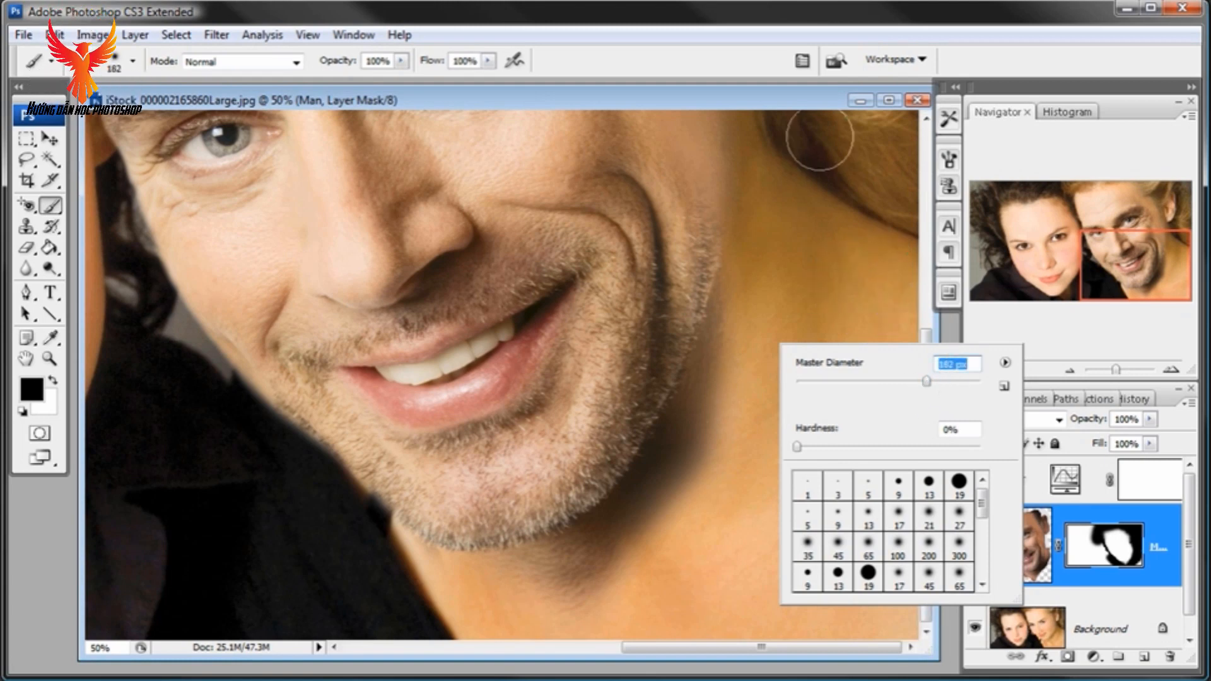
click(799, 112)
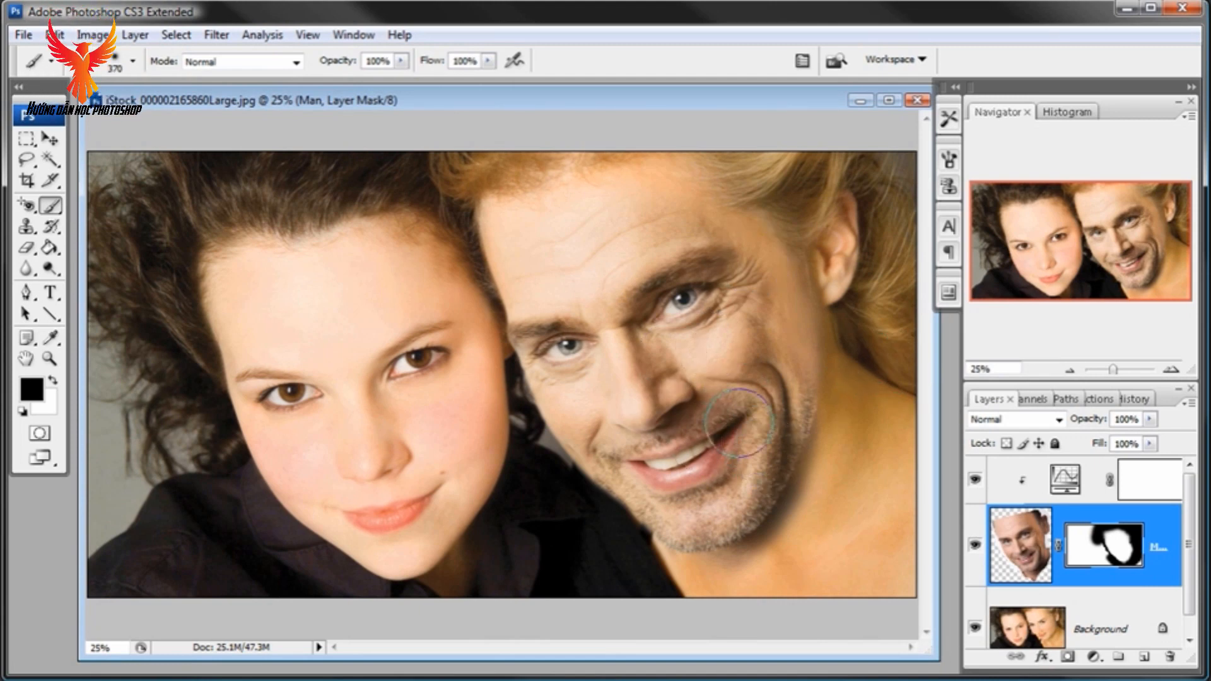
Step: Reopen the clipped Curves adjustment and place the Yellow channel's curve point at input 48, output 53
double_click(1065, 479)
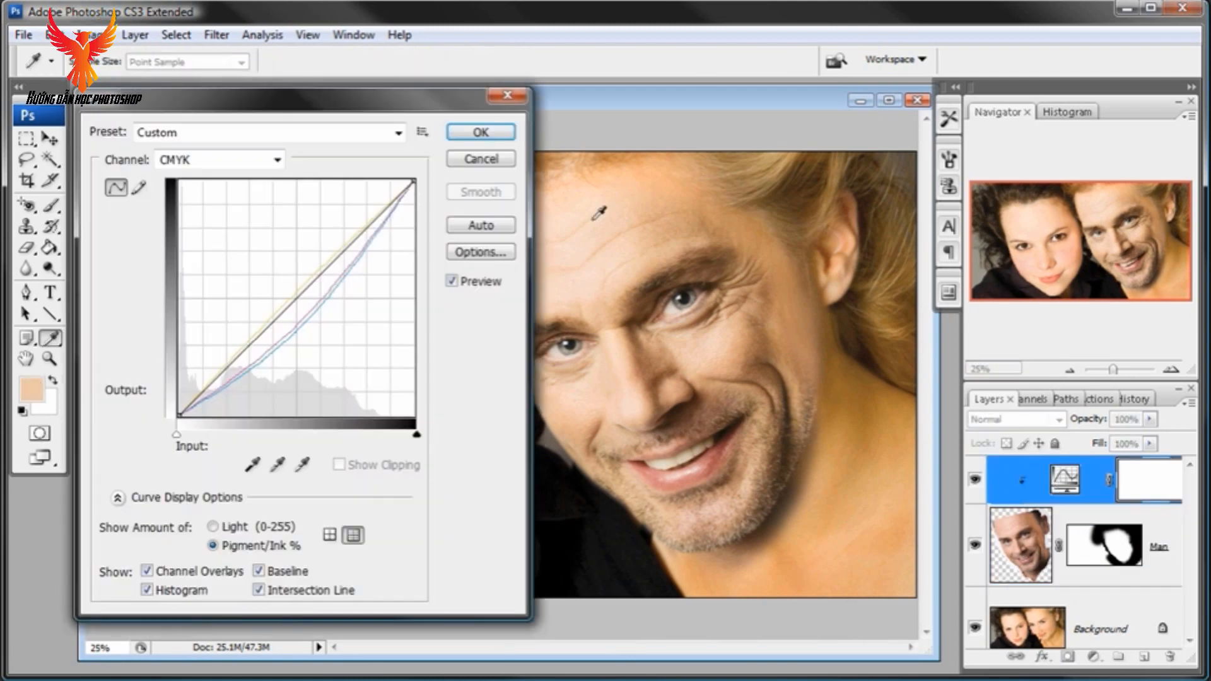
click(228, 165)
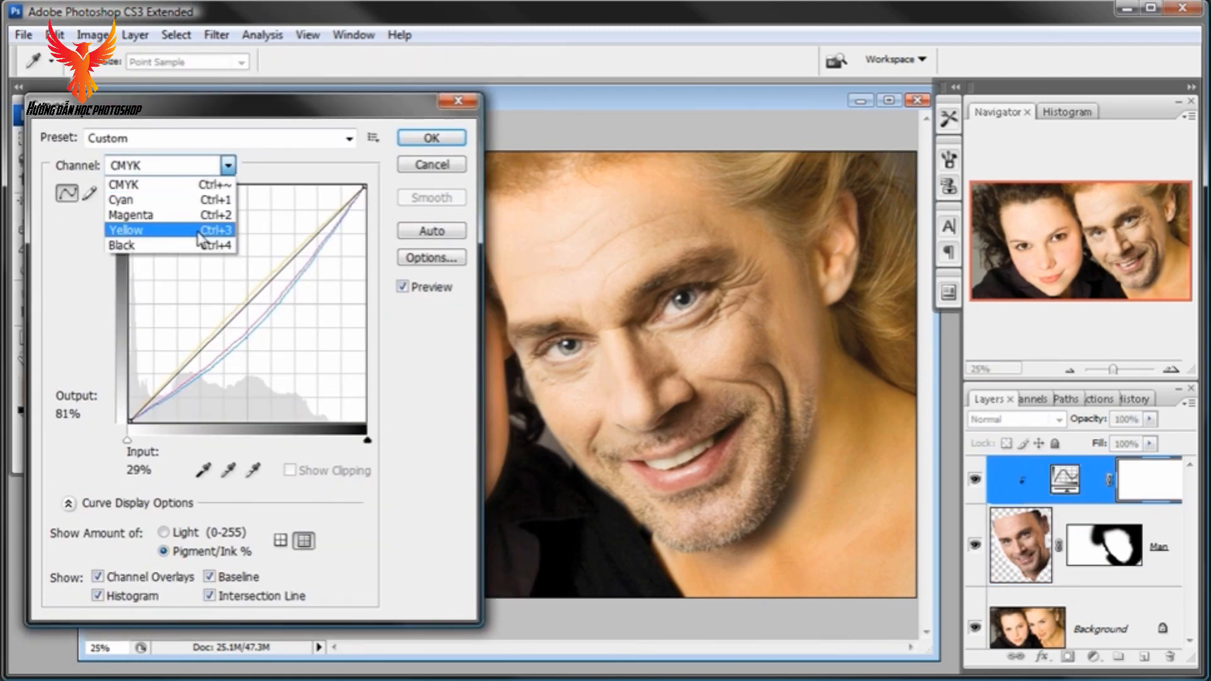
click(198, 234)
click(243, 297)
Step: Adjust the Magenta curve point to input 54, output 46, apply the Curves, and return to the brush with default colours
click(228, 165)
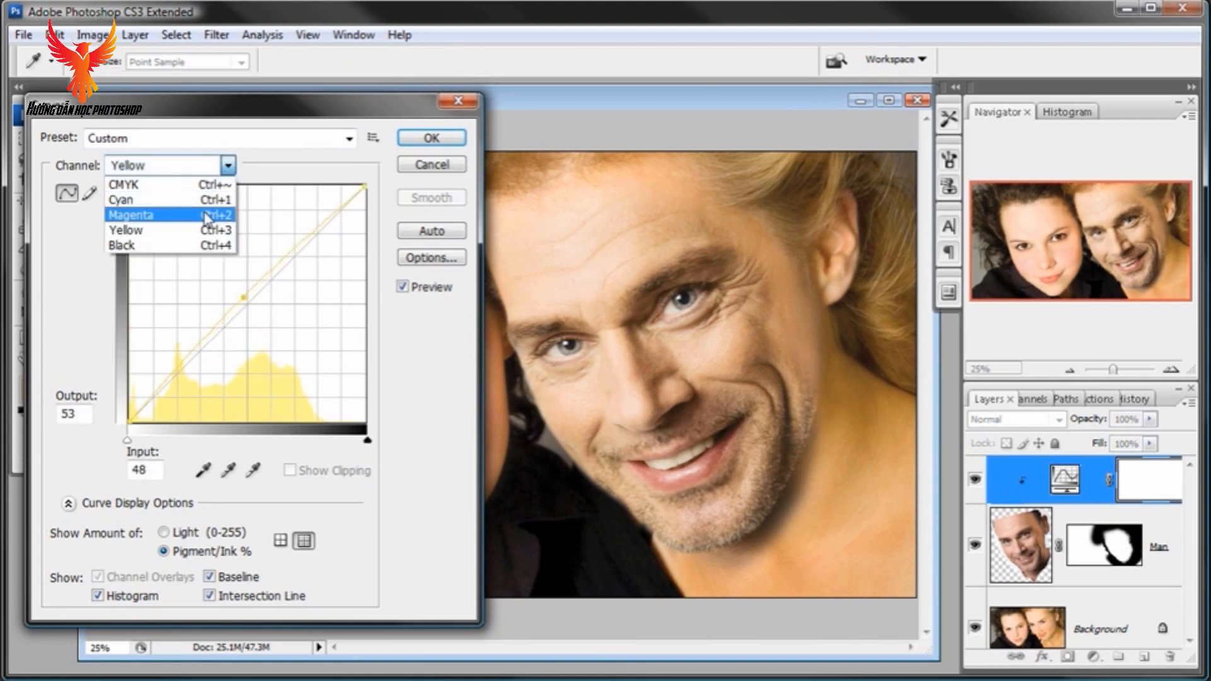
click(206, 215)
mouse_move(261, 317)
mouse_down()
mouse_move(270, 322)
mouse_move(256, 312)
mouse_up()
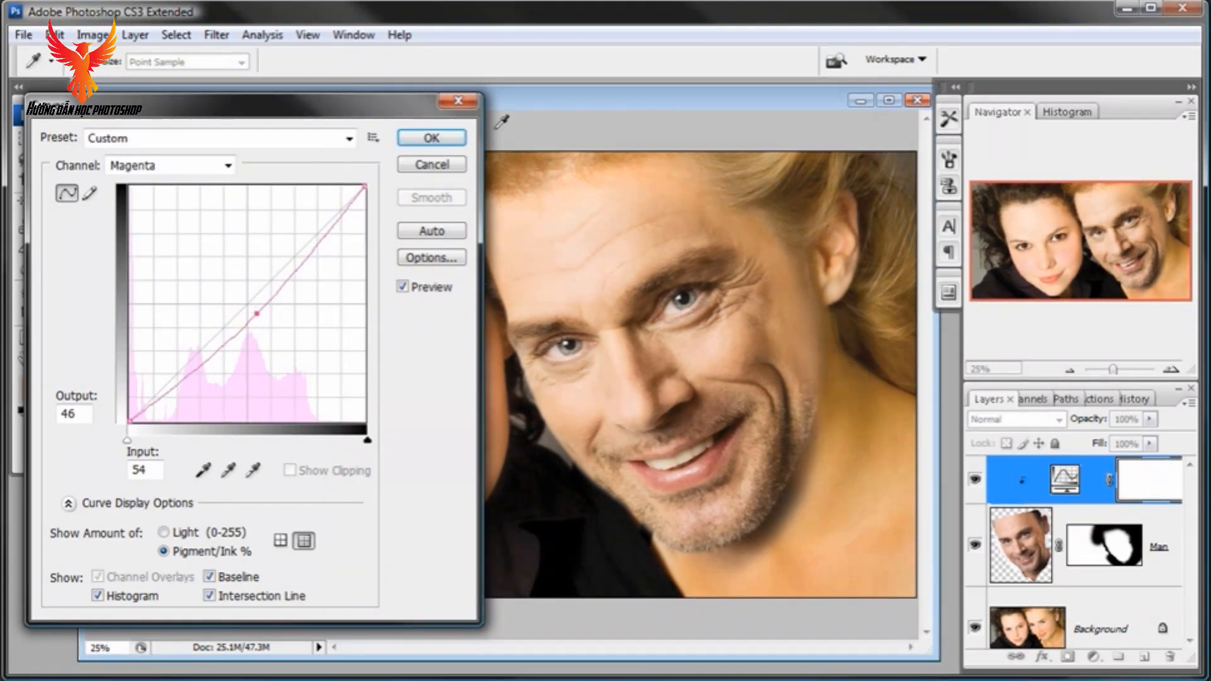
click(449, 138)
key(b)
key(d)
drag(508, 109, 505, 109)
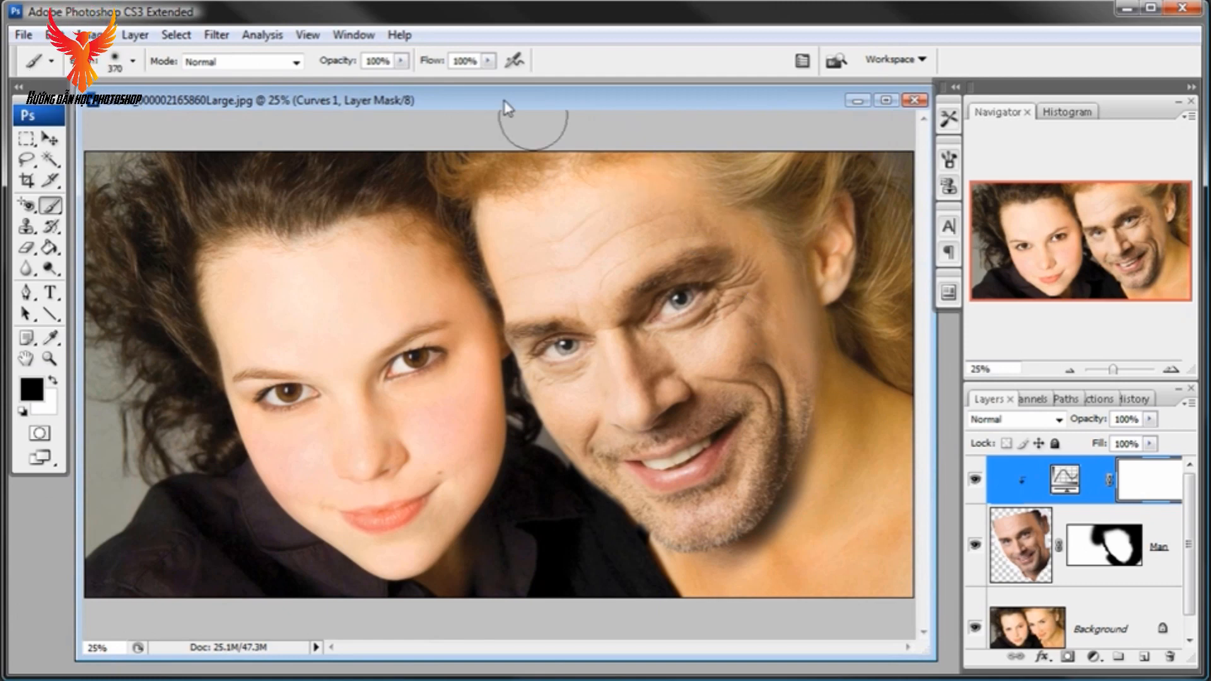
Step: Show the Info readouts and sample CMYK values on the man's cheek and the neighbouring skin with the Eyedropper
click(353, 35)
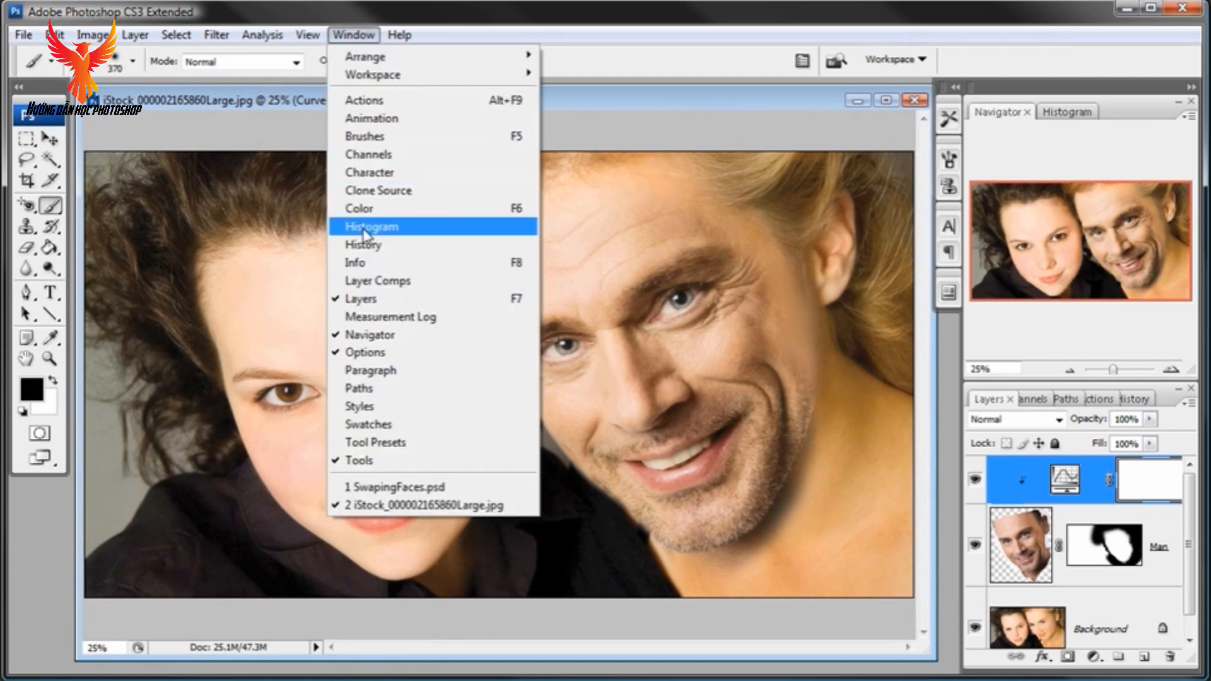
click(369, 263)
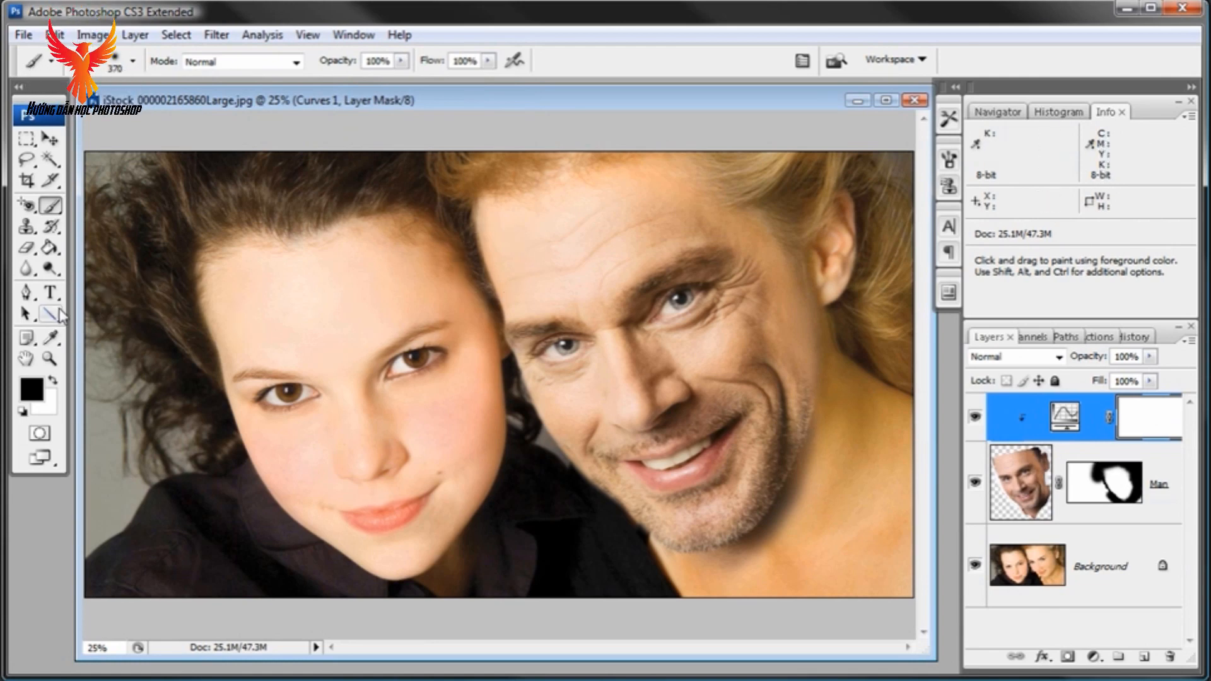
drag(51, 338, 90, 345)
click(824, 346)
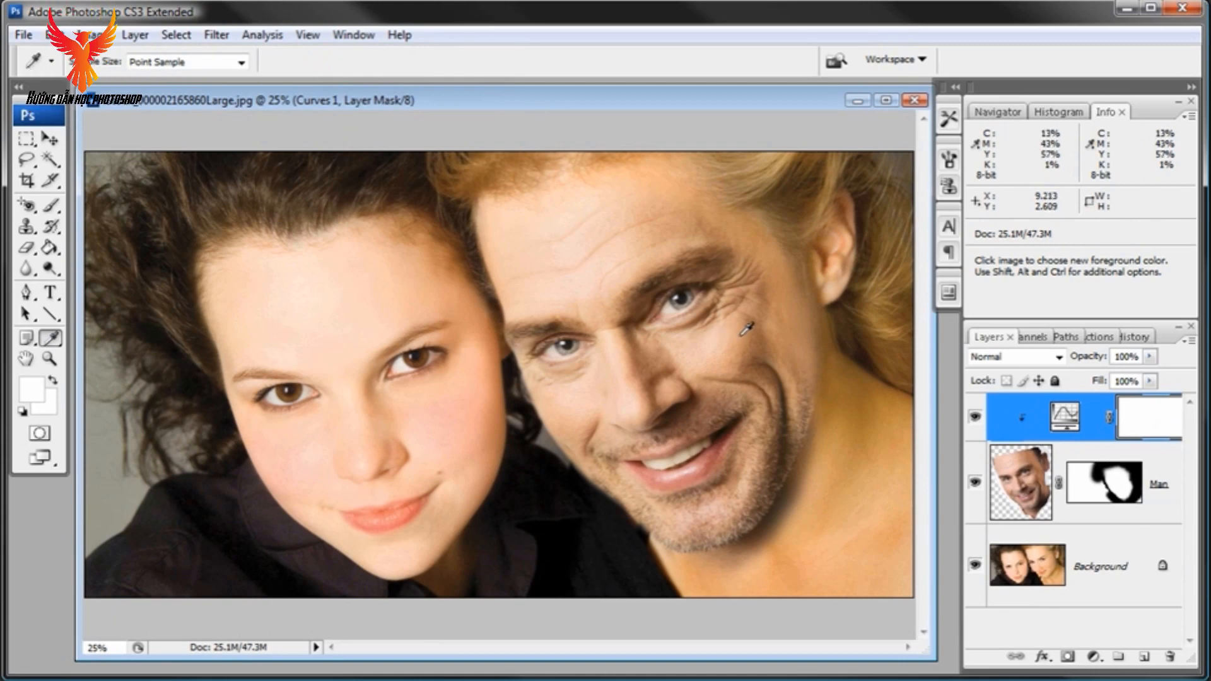
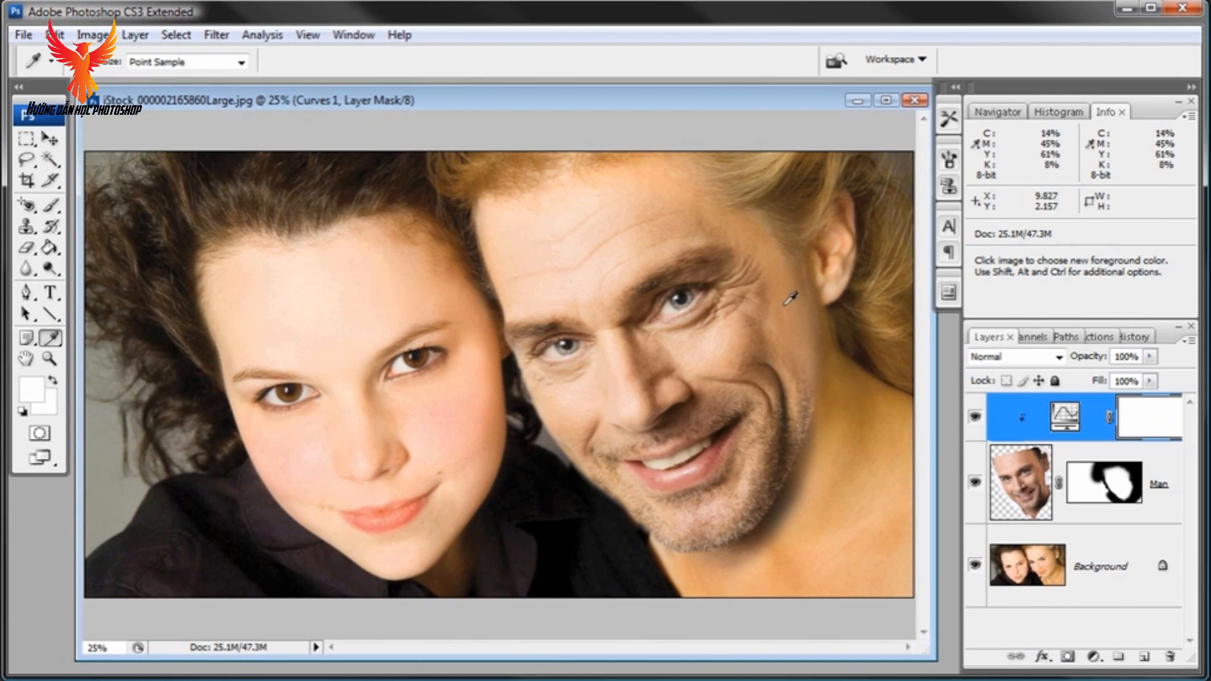
Step: Reopen the clipped Curves adjustment and move the Yellow channel's curve point to input 44, output 56
double_click(1065, 416)
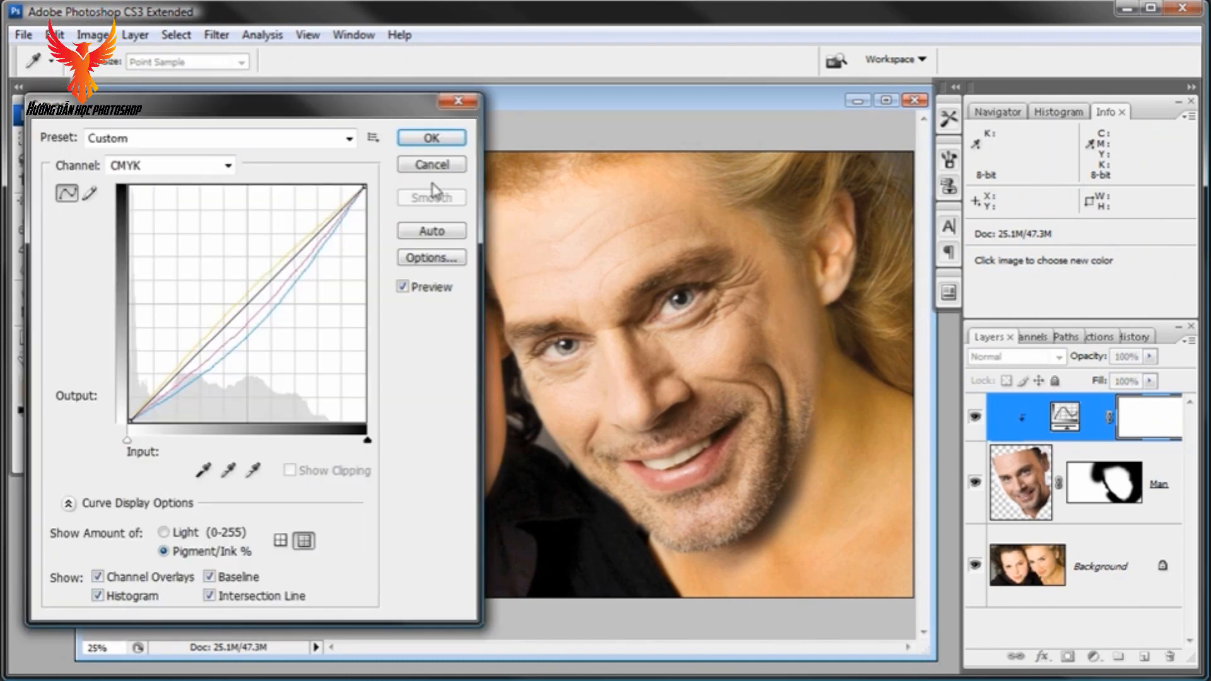
click(226, 162)
click(217, 212)
click(225, 170)
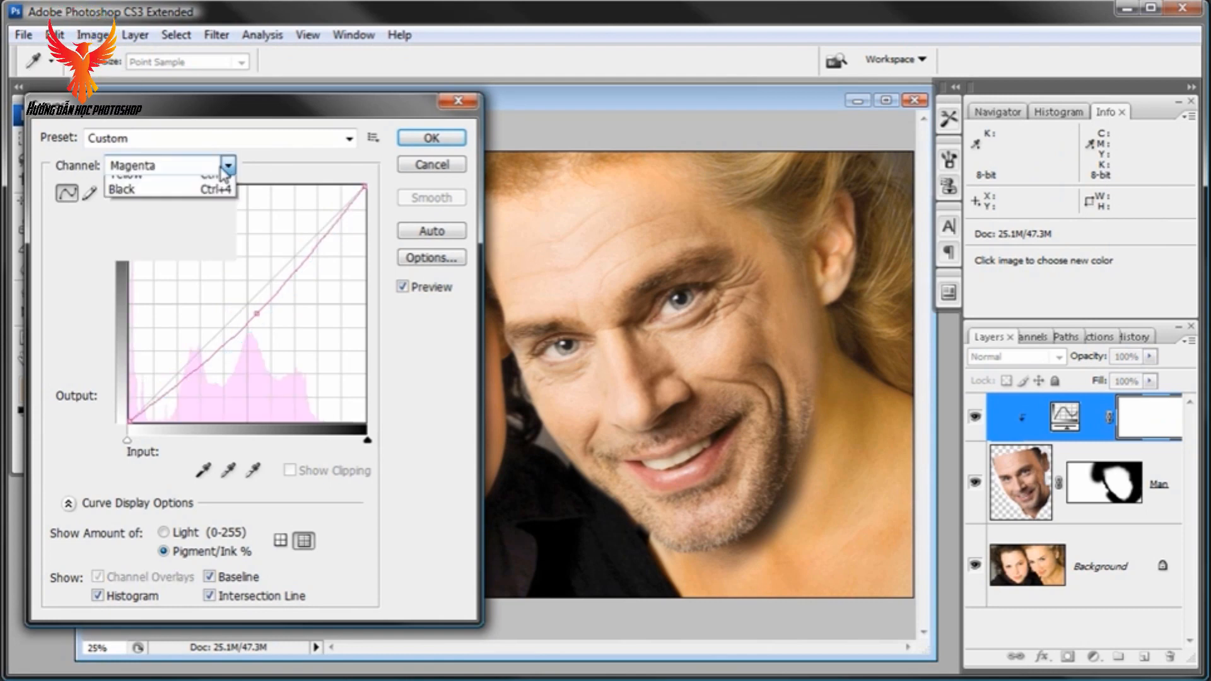
click(203, 227)
drag(236, 297, 234, 290)
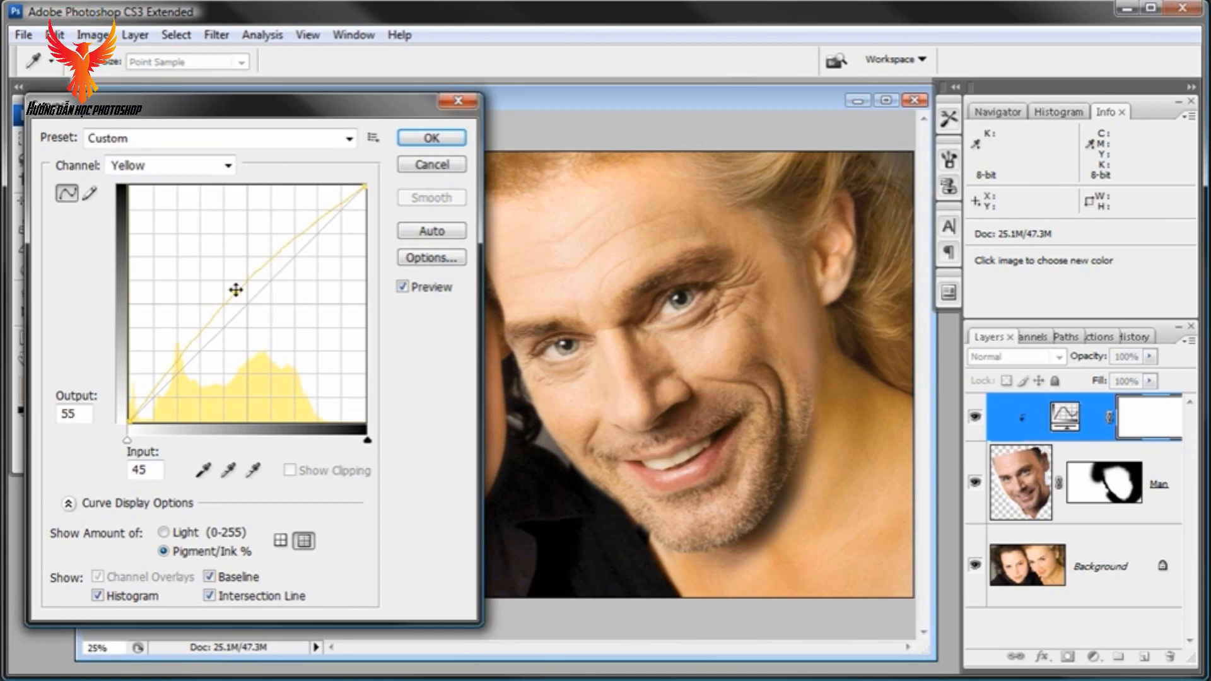
drag(235, 290, 233, 289)
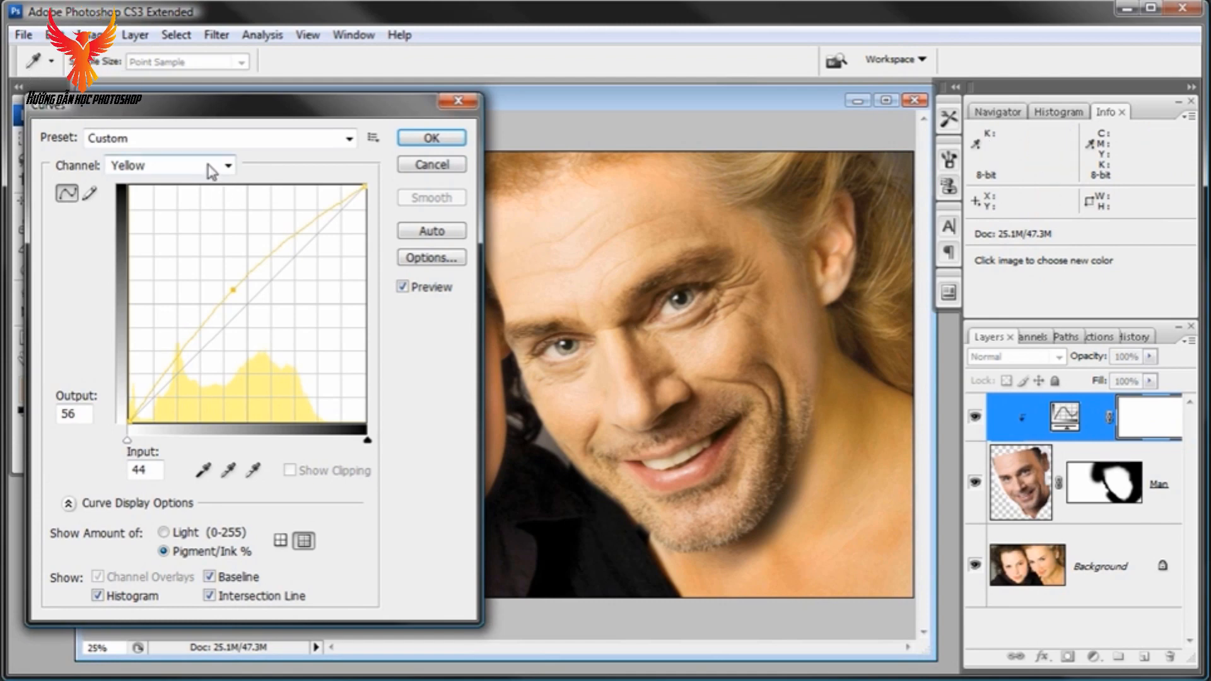
Step: Move the Cyan channel's curve point to input 57, output 45 and apply the Curves adjustment
click(228, 165)
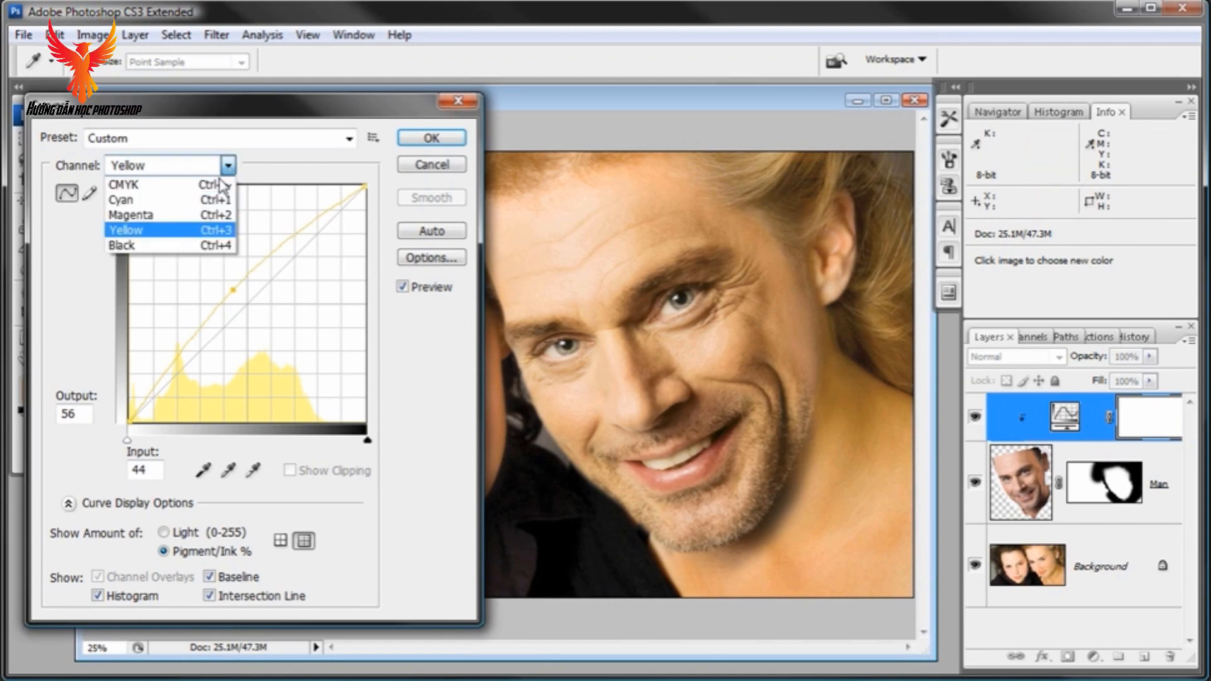
click(192, 201)
mouse_move(265, 323)
mouse_down()
mouse_move(276, 331)
mouse_move(263, 319)
mouse_up()
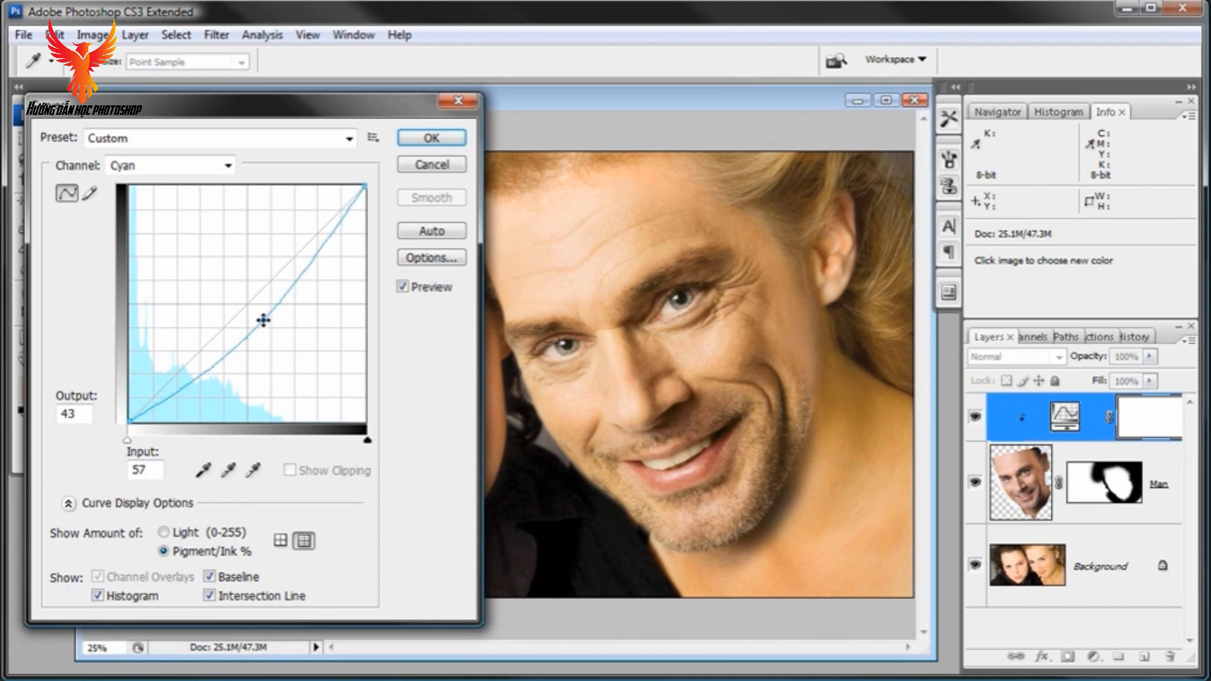
drag(263, 320, 263, 314)
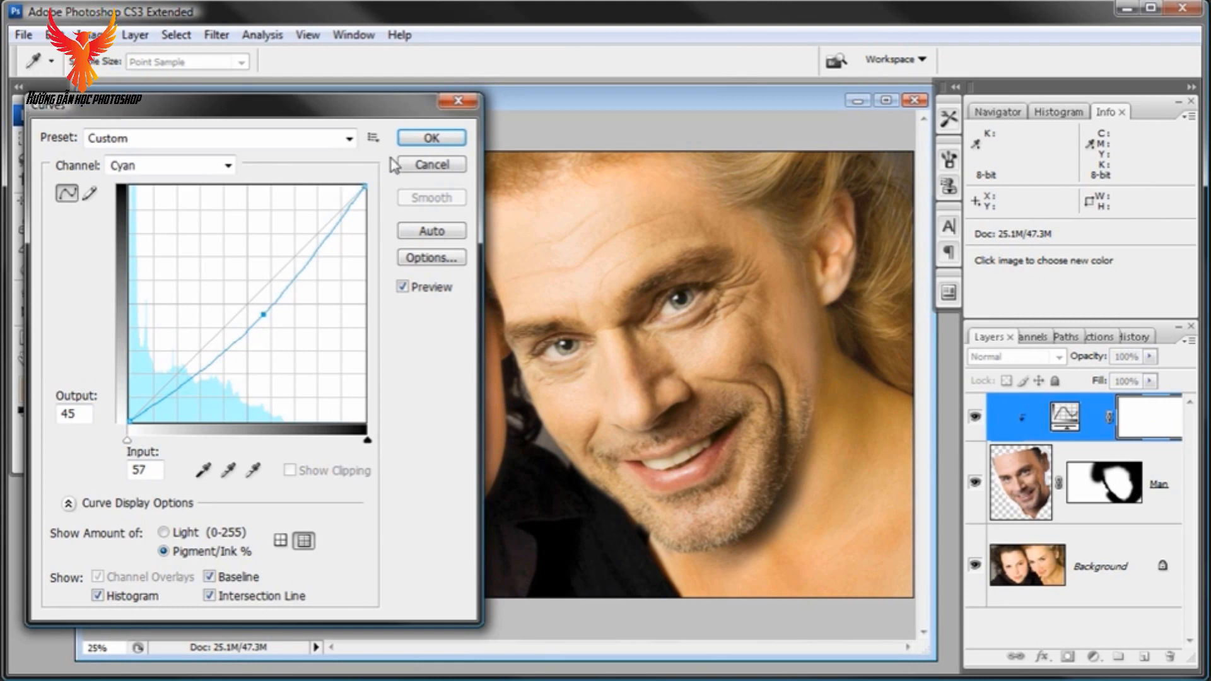
click(430, 139)
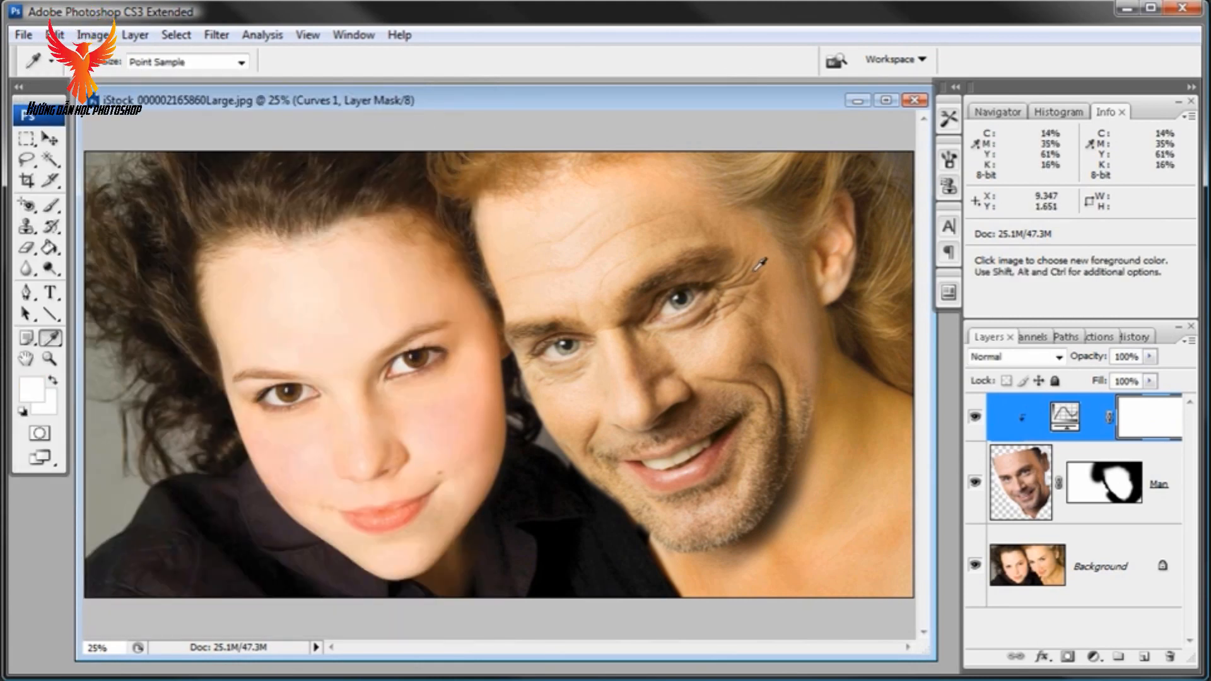
Step: Magnify the man's eyes to 100% and widen the panel dock to show the full layer names
click(49, 361)
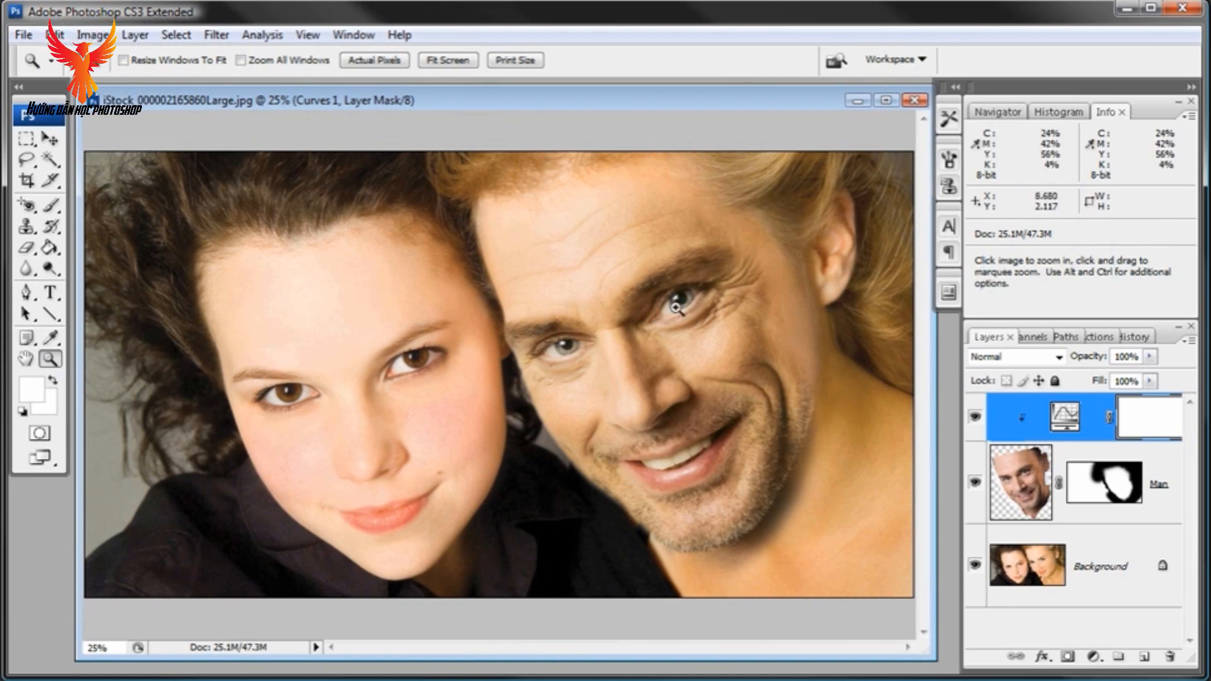
click(613, 341)
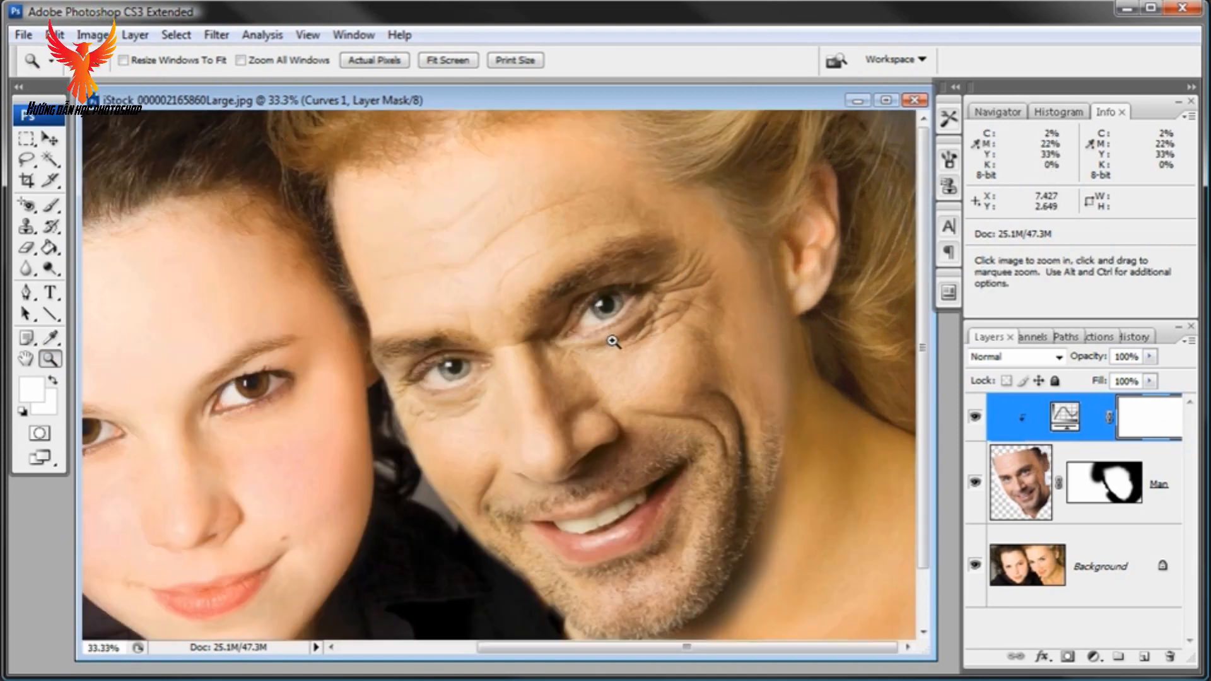
click(529, 350)
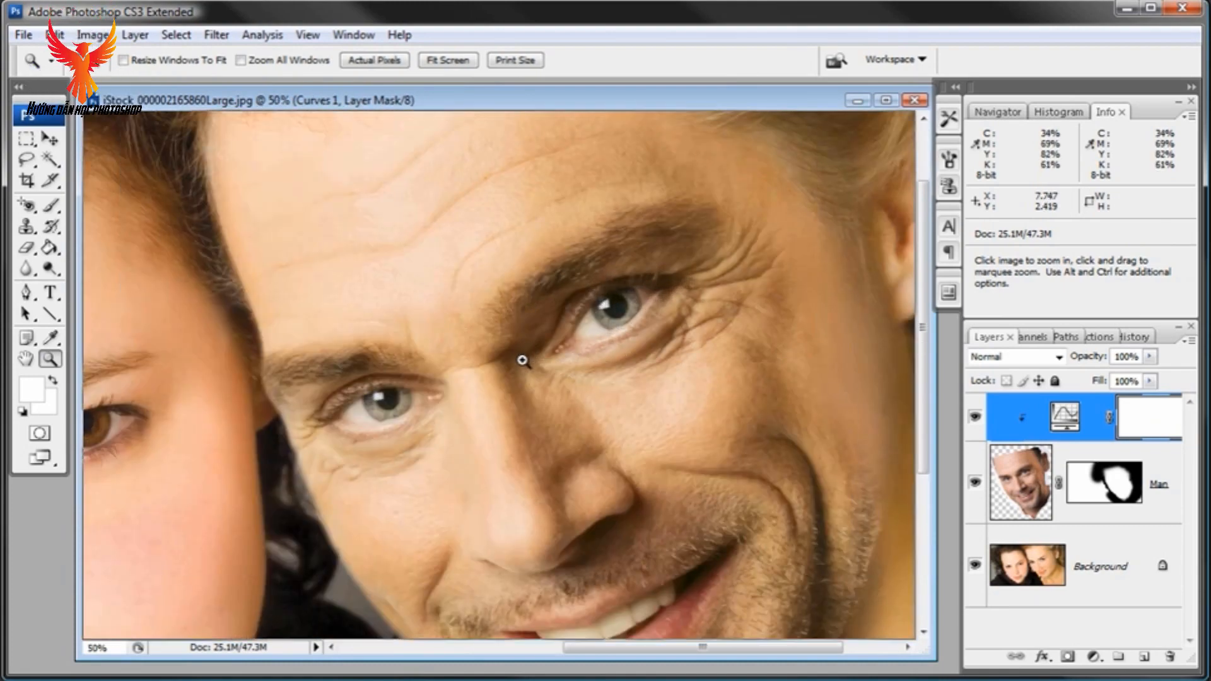
click(523, 360)
click(523, 360)
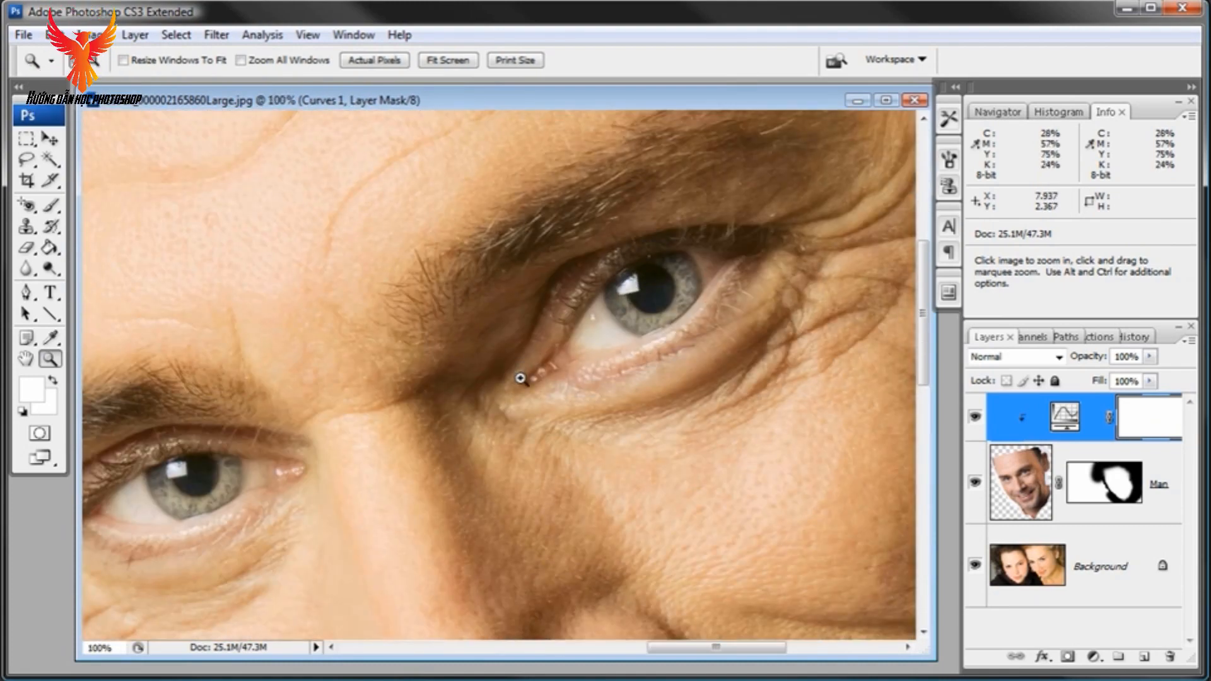
drag(523, 360, 563, 361)
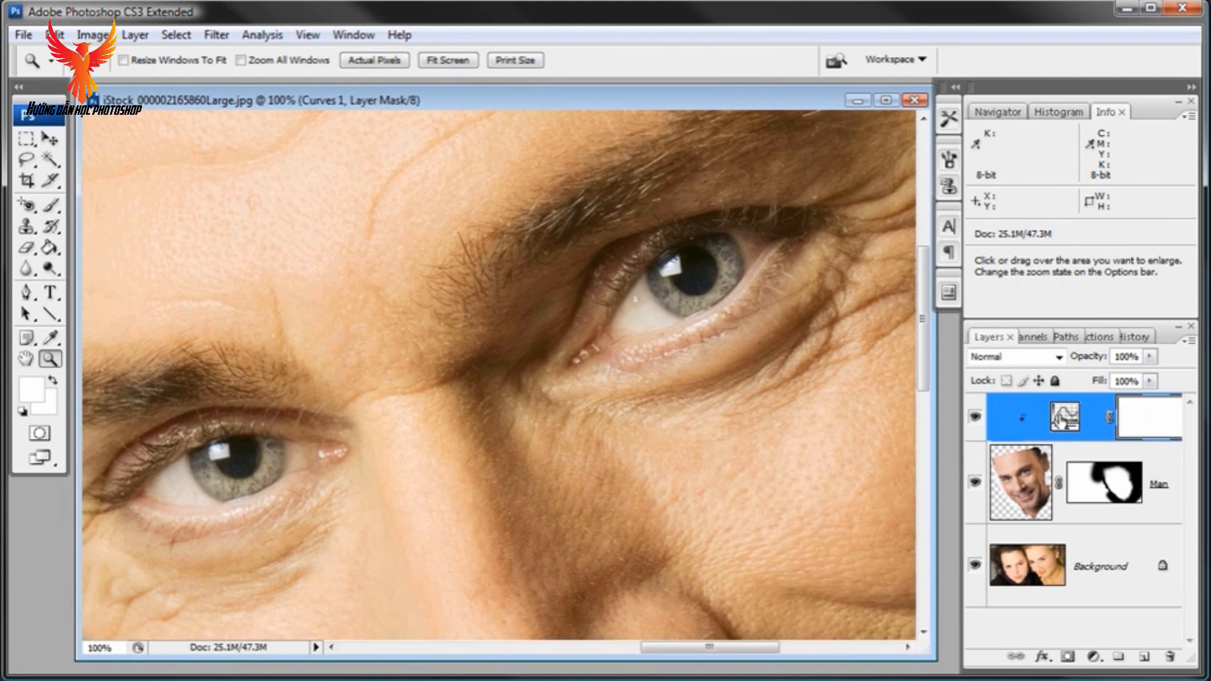
drag(965, 414, 874, 414)
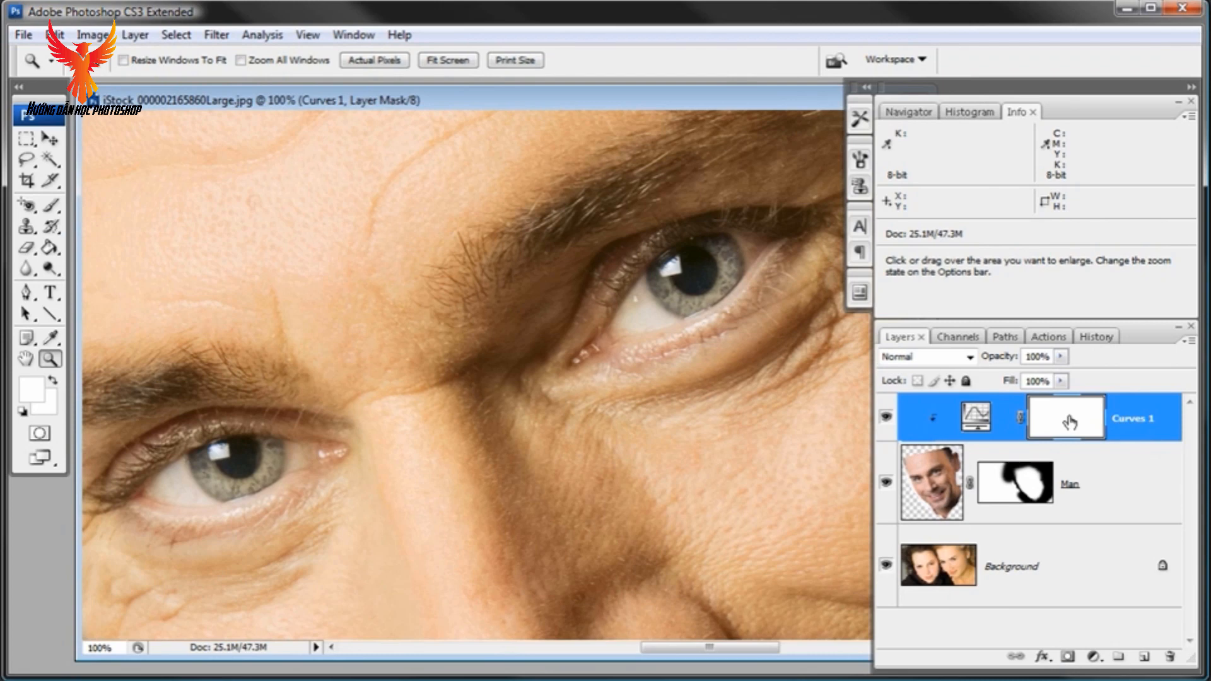
Step: Paint black on the Curves 1 mask over both of the man's irises with a soft 50 px brush
click(53, 207)
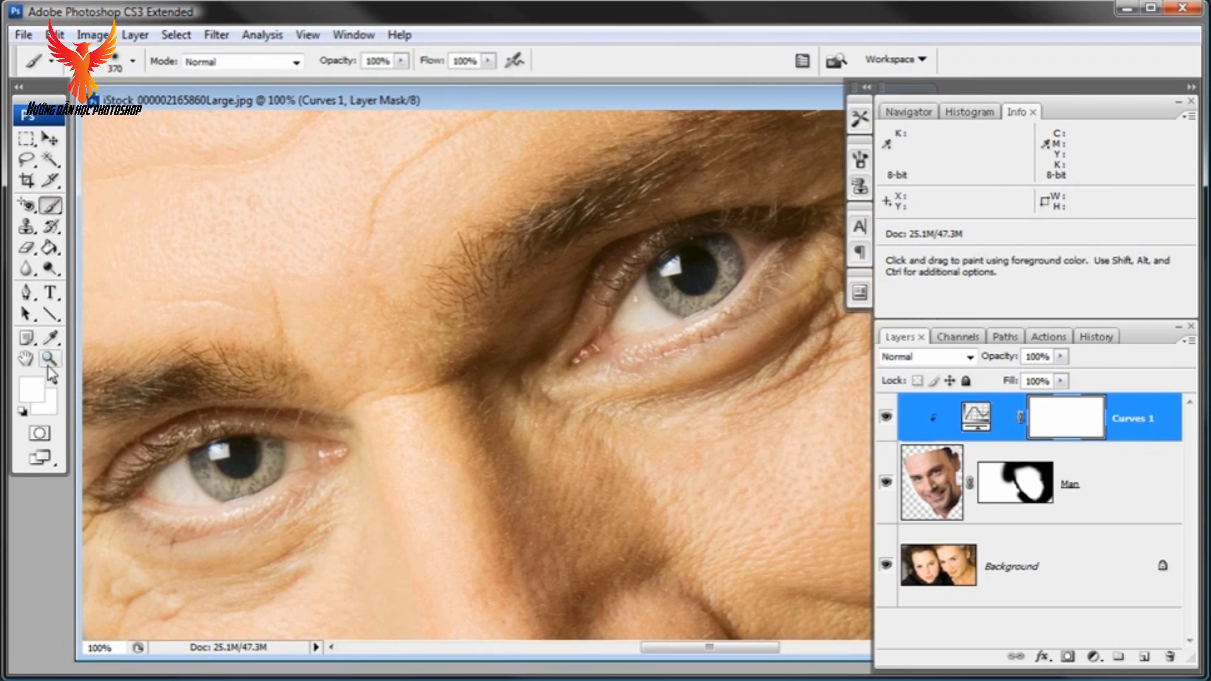
key(x)
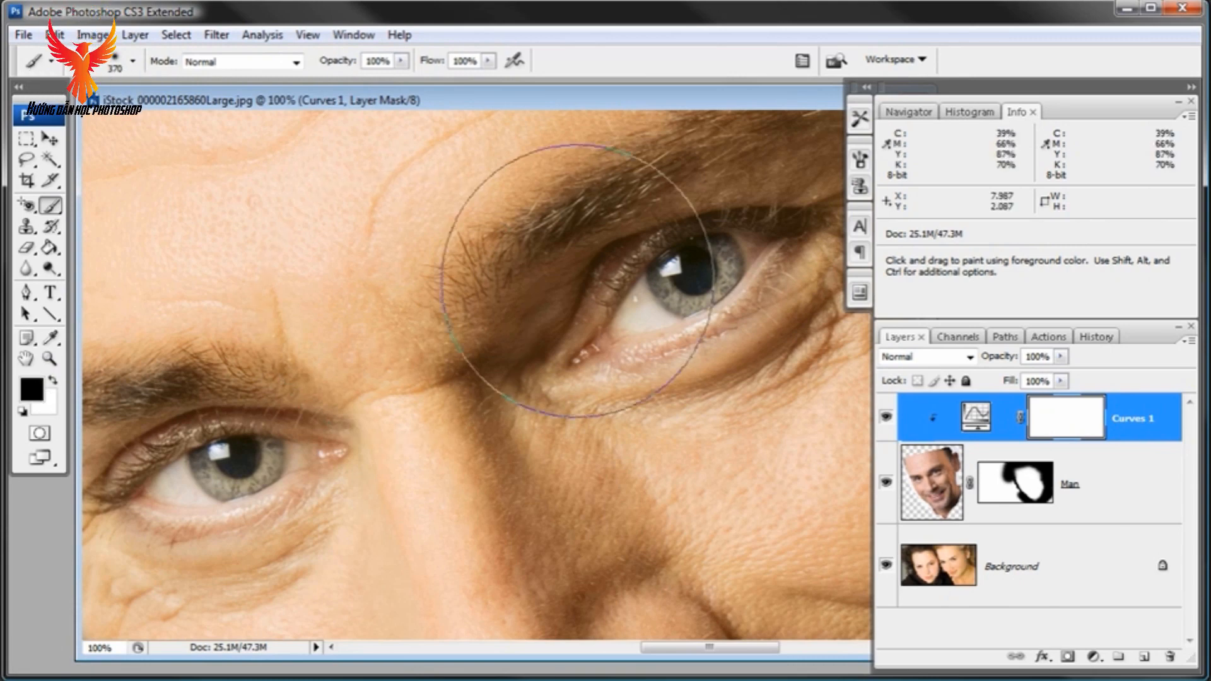
right_click(577, 280)
drag(664, 317, 647, 317)
key(Return)
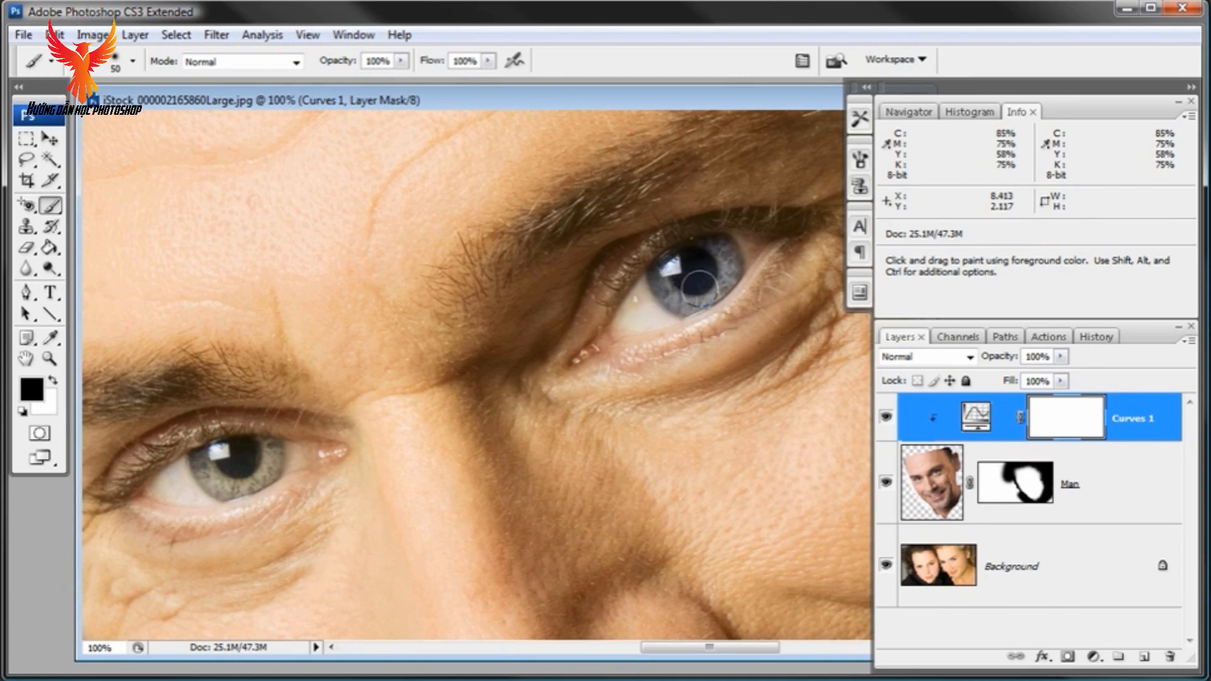
drag(724, 262, 666, 277)
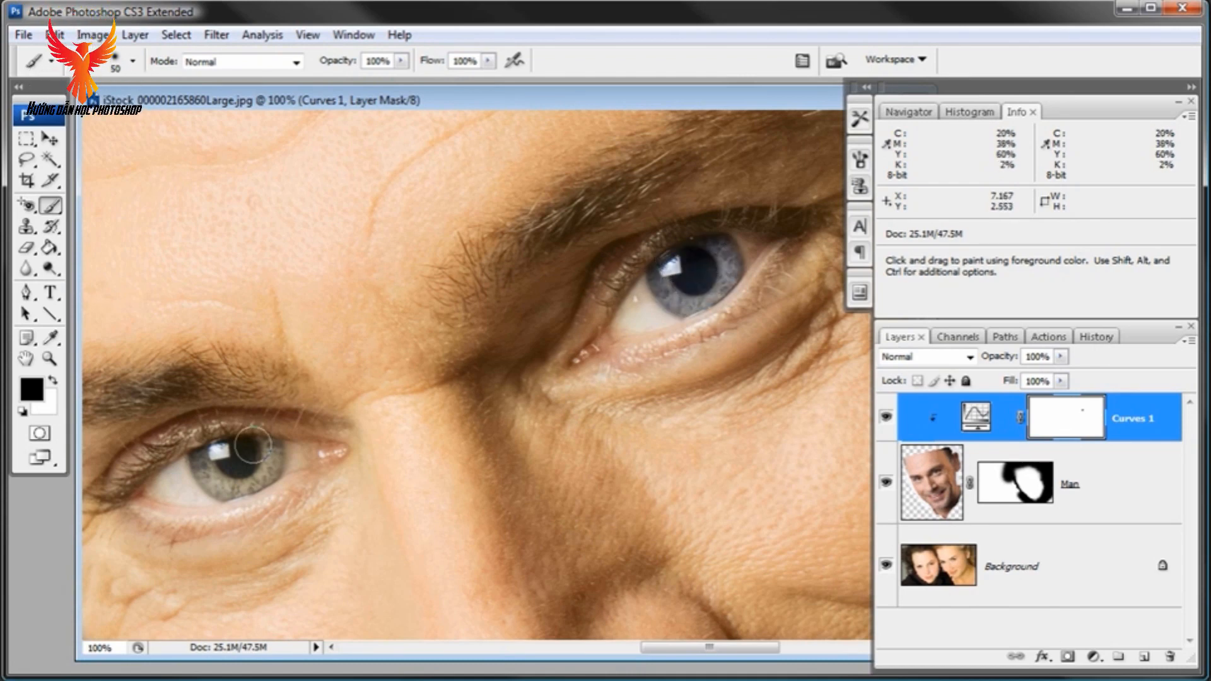
mouse_move(226, 471)
mouse_down()
mouse_move(261, 459)
mouse_move(247, 474)
mouse_move(214, 467)
mouse_move(234, 461)
mouse_move(218, 467)
mouse_move(230, 477)
mouse_move(261, 459)
mouse_move(236, 459)
mouse_up()
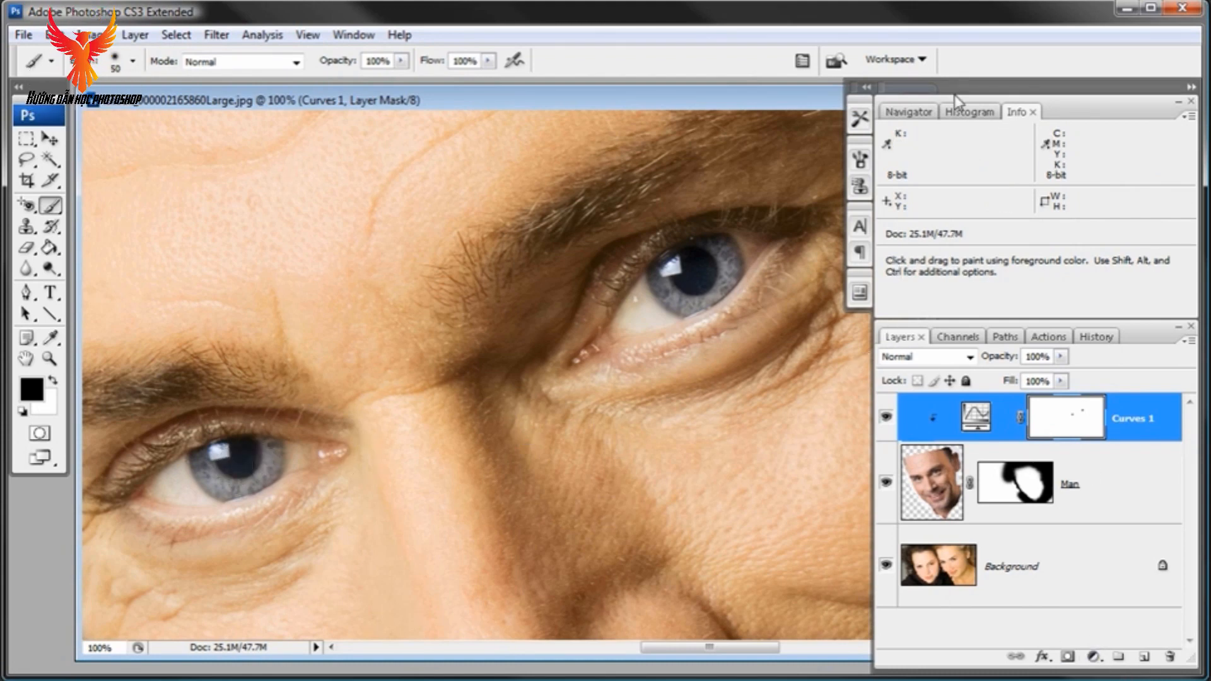
Step: Paint the man's lips out of the Curves 1 mask in black and enlarge the soft brush to 70 px
click(908, 112)
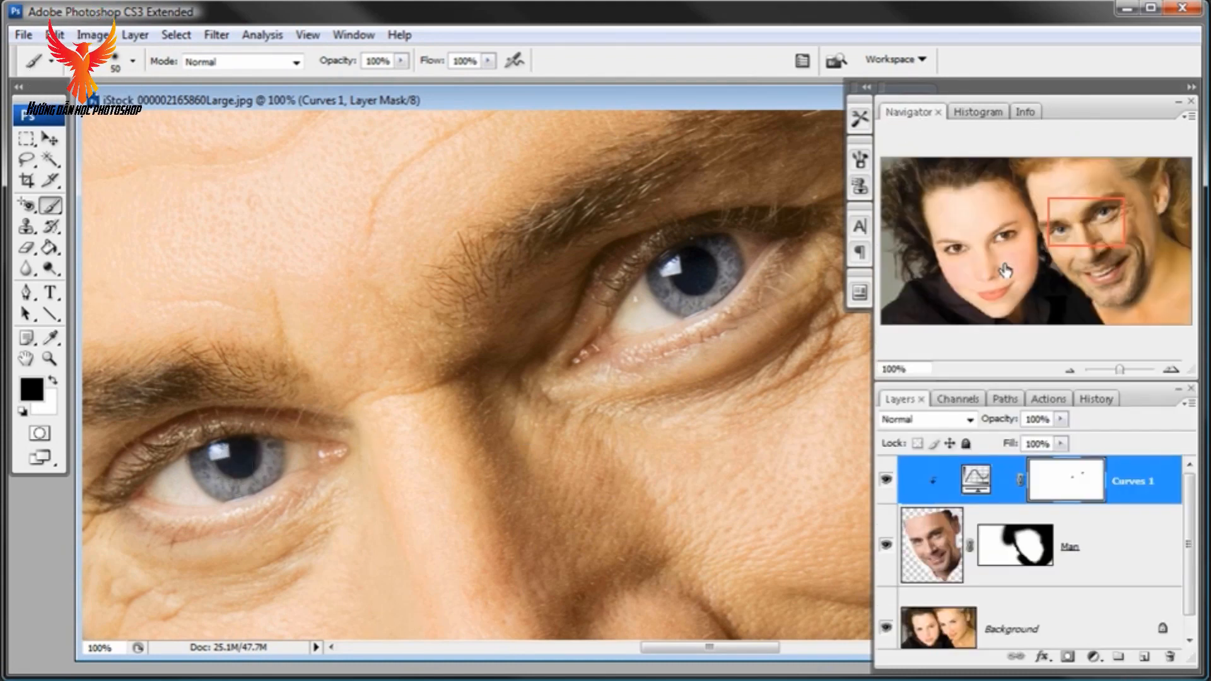
click(1067, 369)
click(1068, 369)
scroll(692, 395, down, 5)
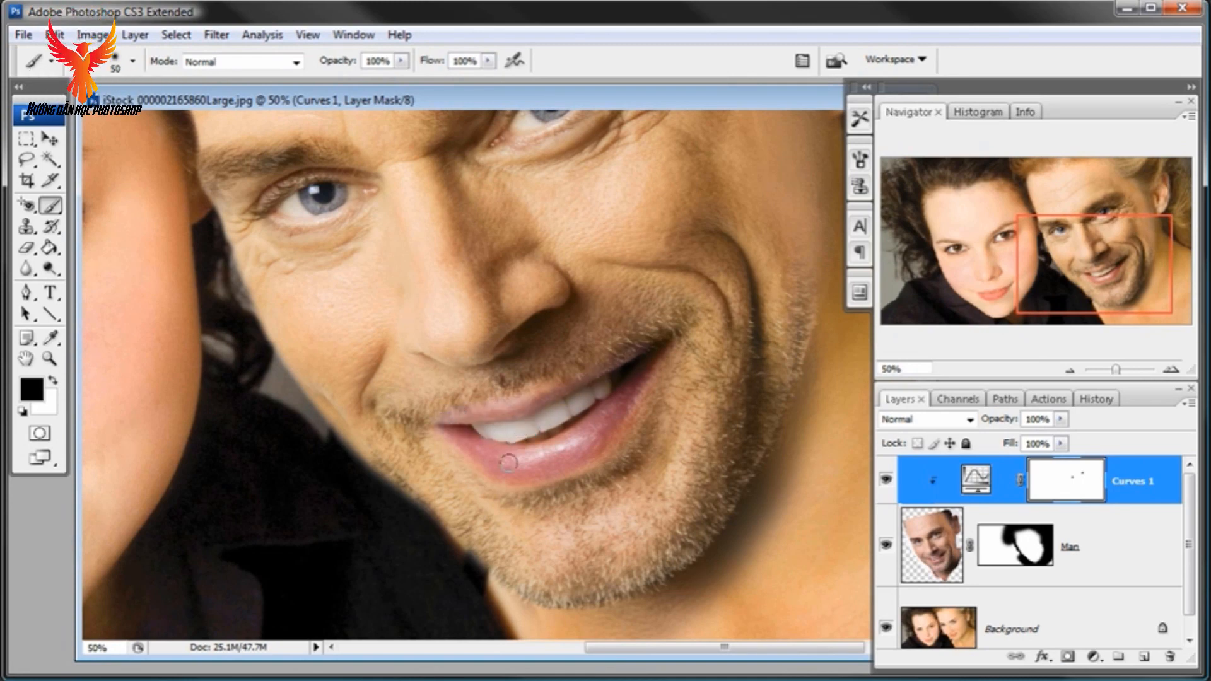
right_click(618, 416)
drag(697, 452, 709, 453)
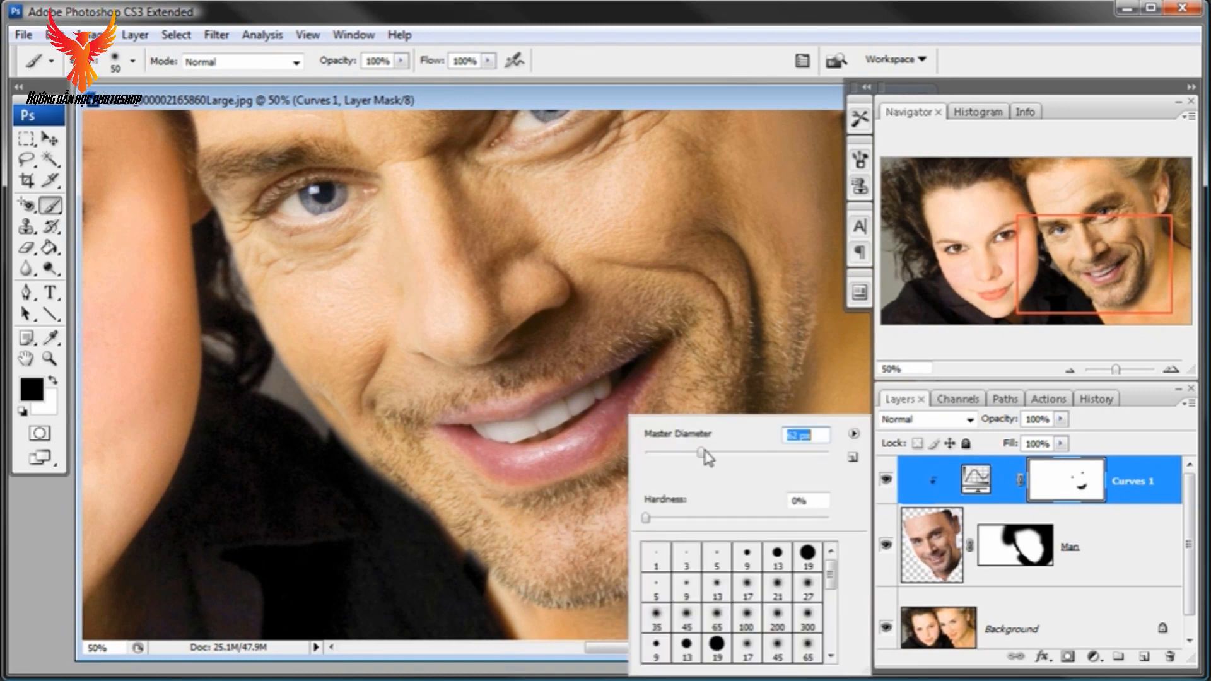
key(Return)
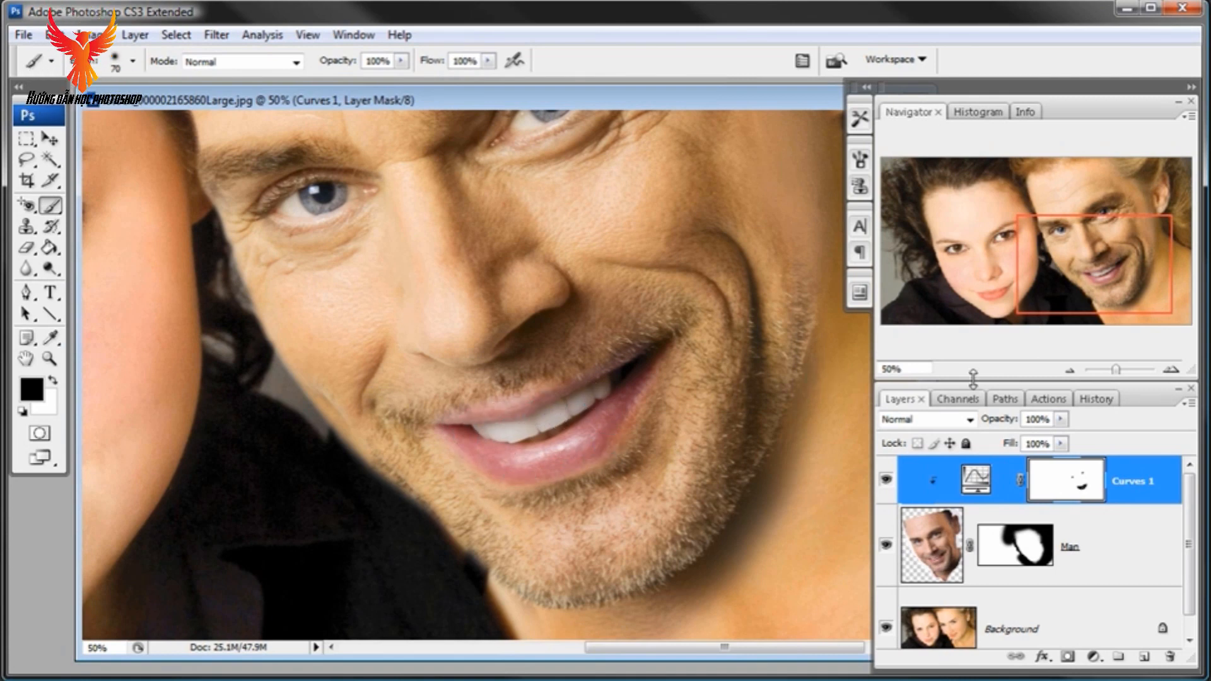
Step: Set the Yellow channel's point in Curves 1 to input 47, output 53, apply it, and return to the brush with default colours
click(1071, 370)
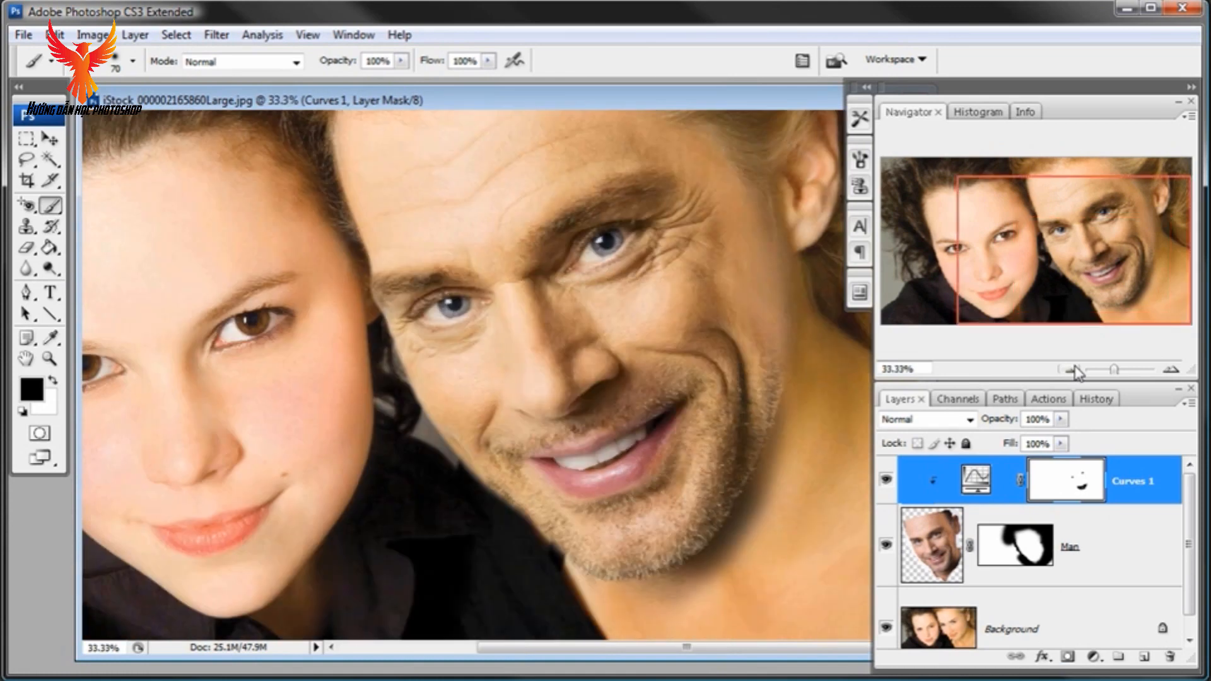
double_click(976, 479)
click(228, 165)
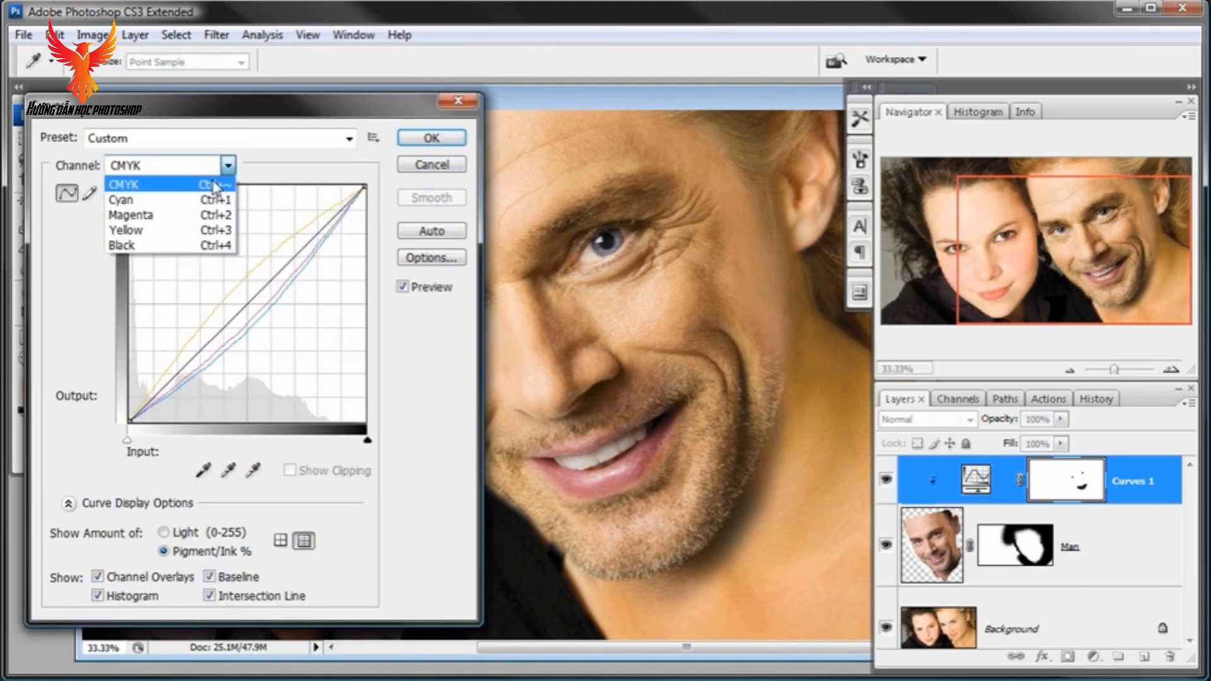
click(135, 232)
drag(233, 290, 237, 300)
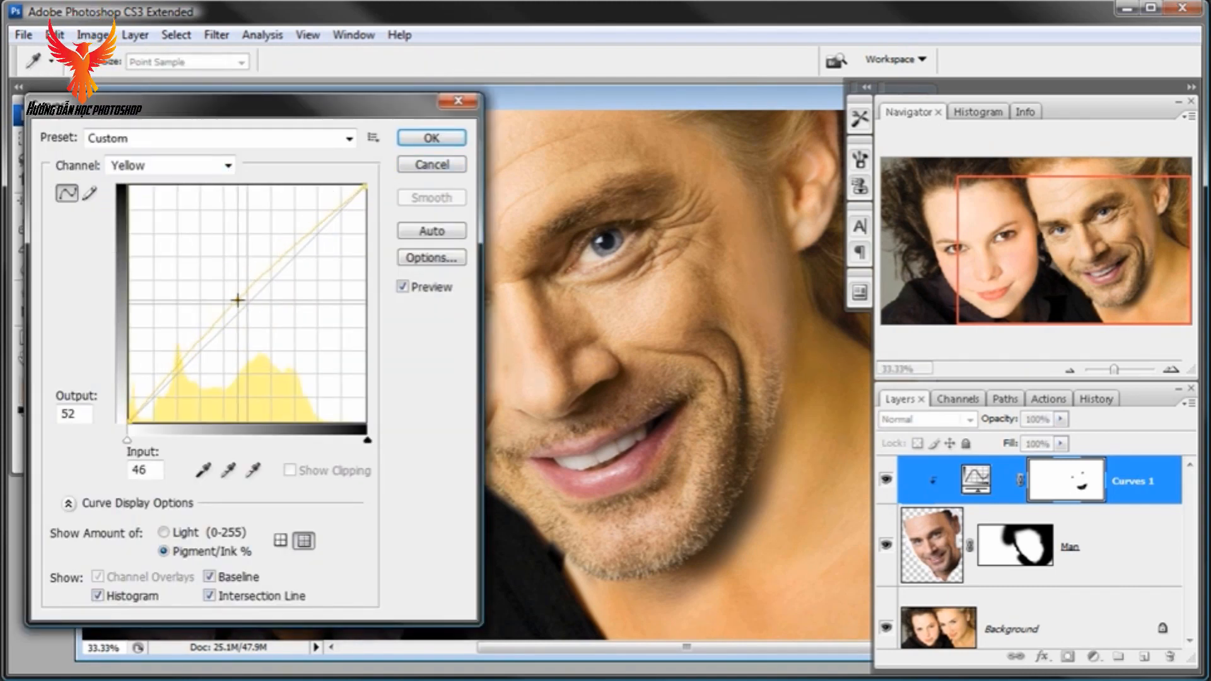
drag(261, 115, 1067, 308)
drag(1046, 496, 1046, 489)
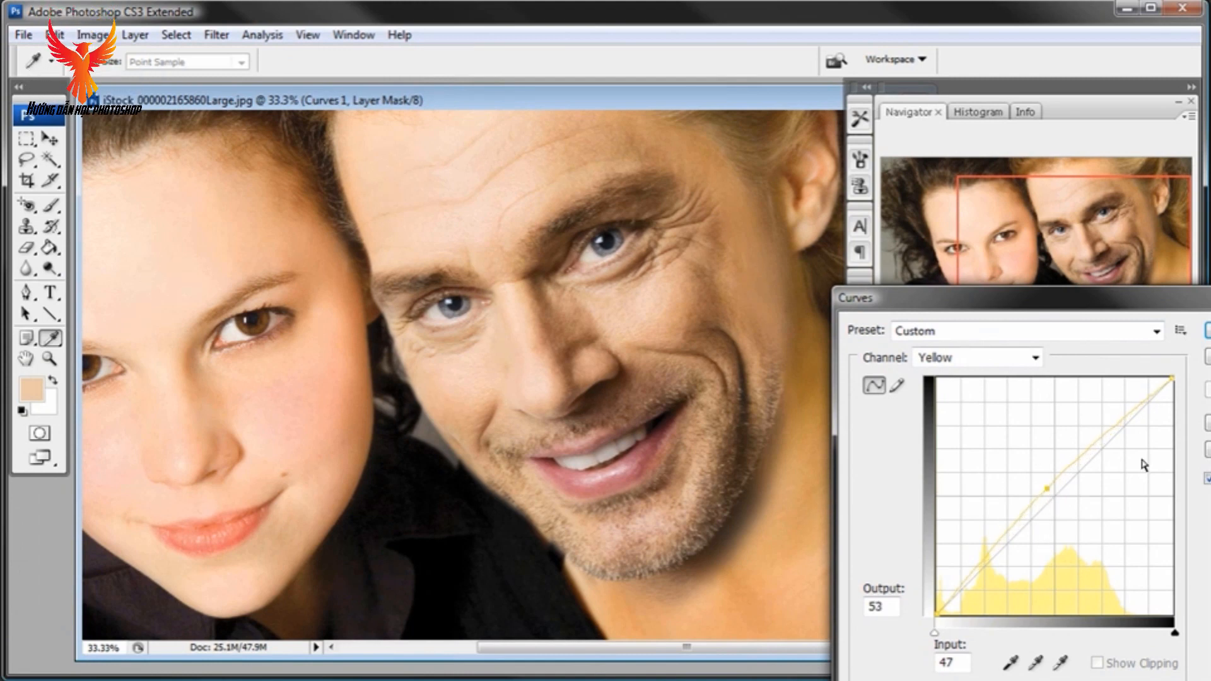
key(Return)
key(b)
key(d)
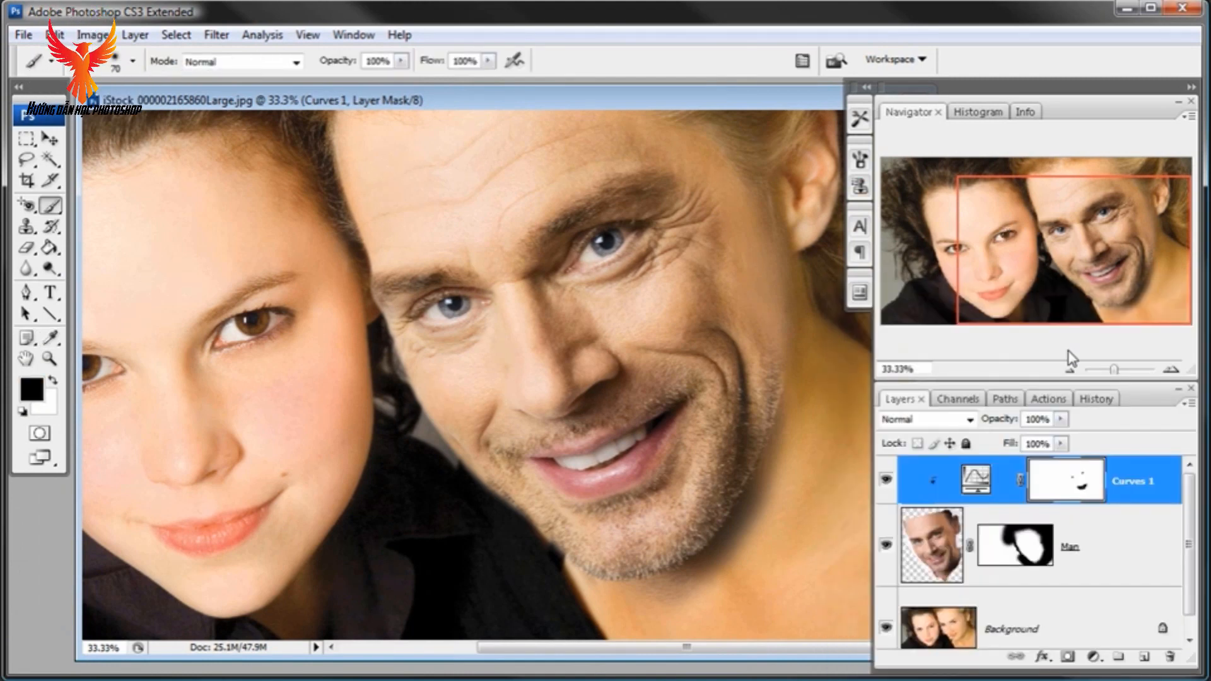
Step: Paint black on the Man layer's mask along his hairline and forehead with a soft 298 px brush
click(1068, 373)
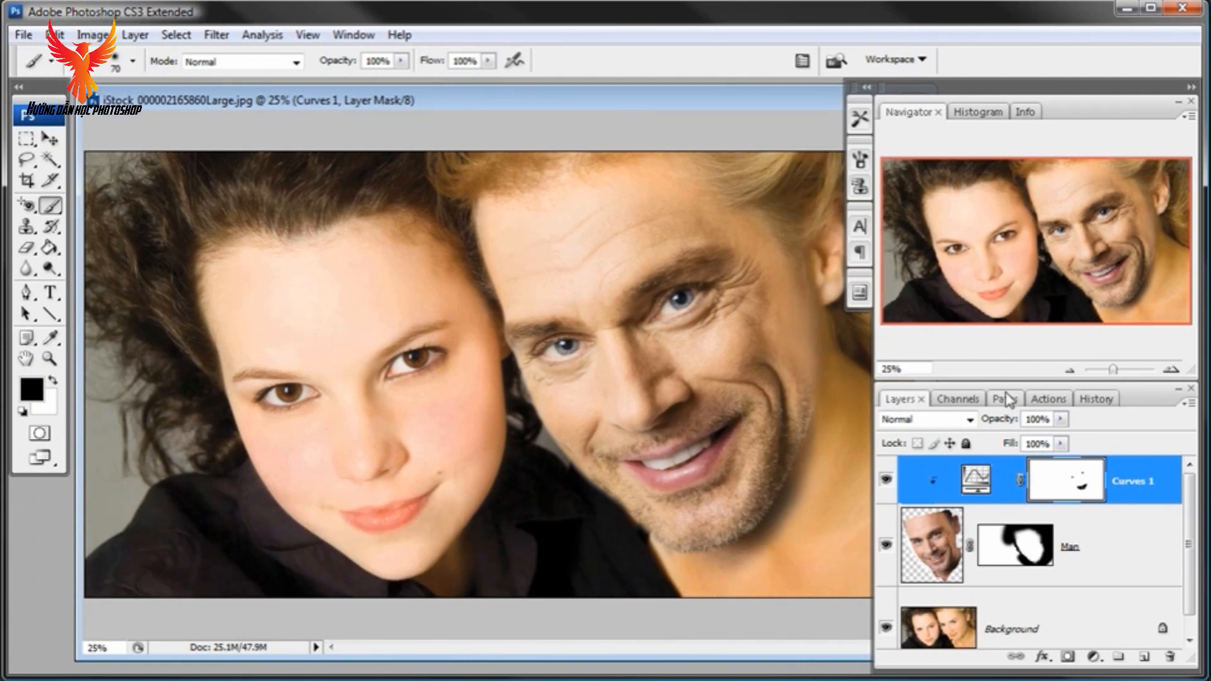
click(1032, 544)
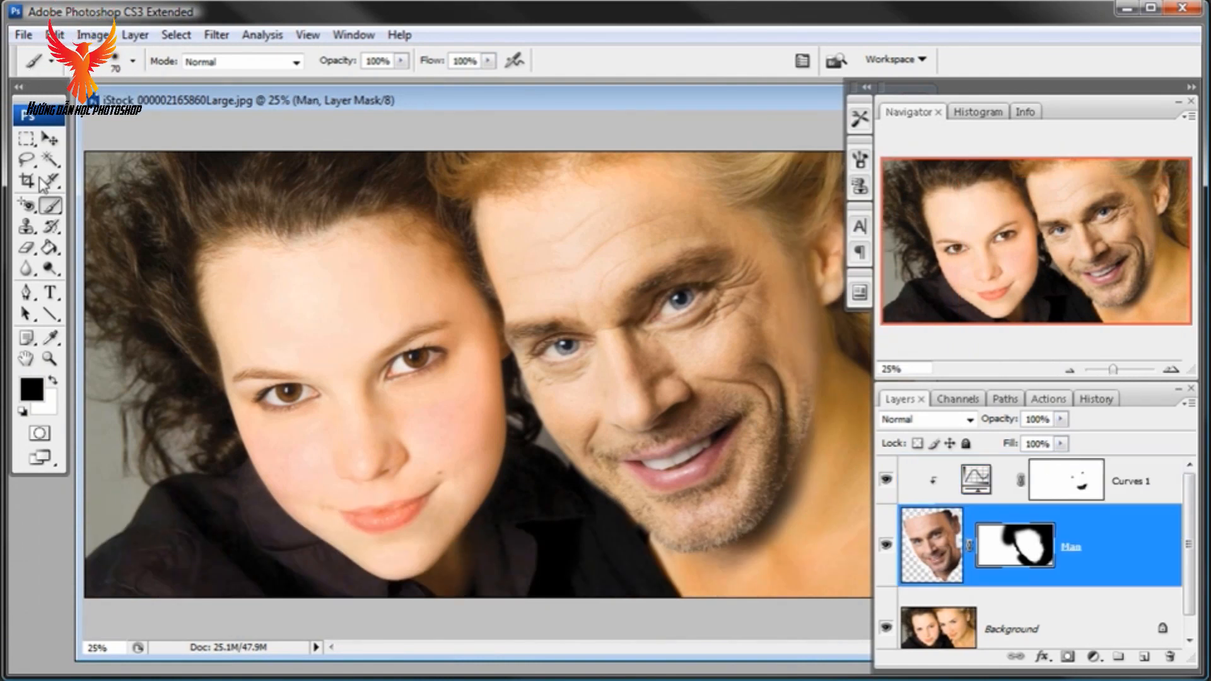
right_click(866, 362)
drag(872, 360, 935, 360)
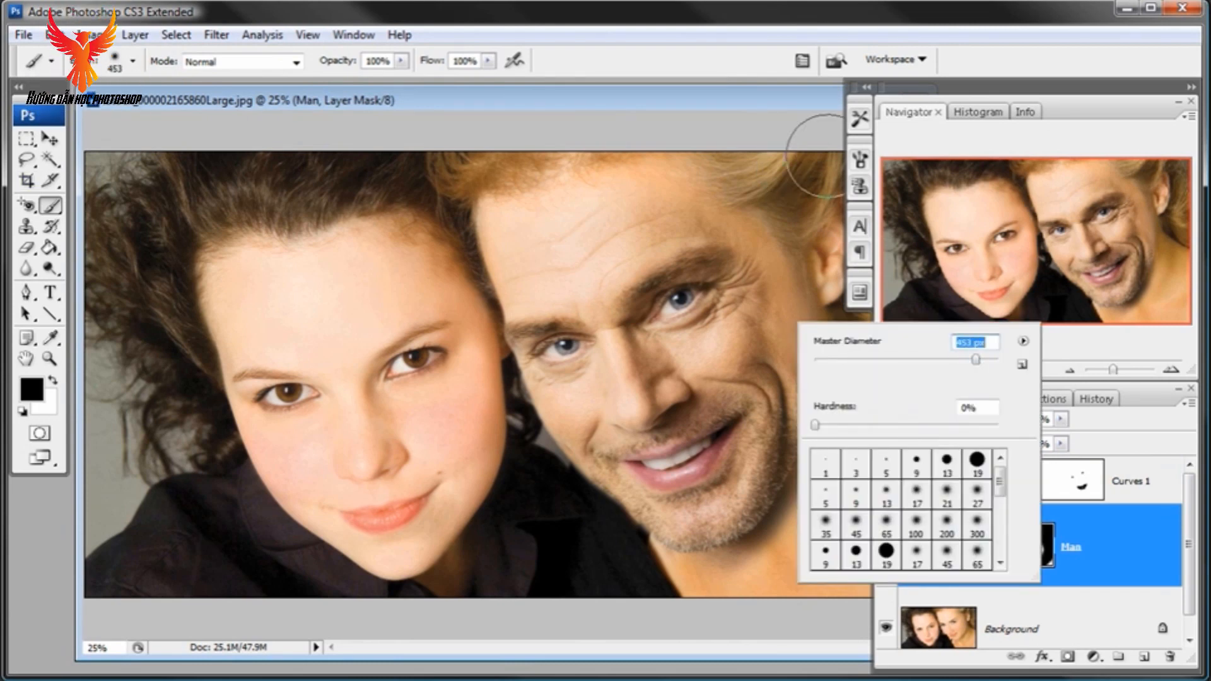
click(810, 108)
right_click(773, 323)
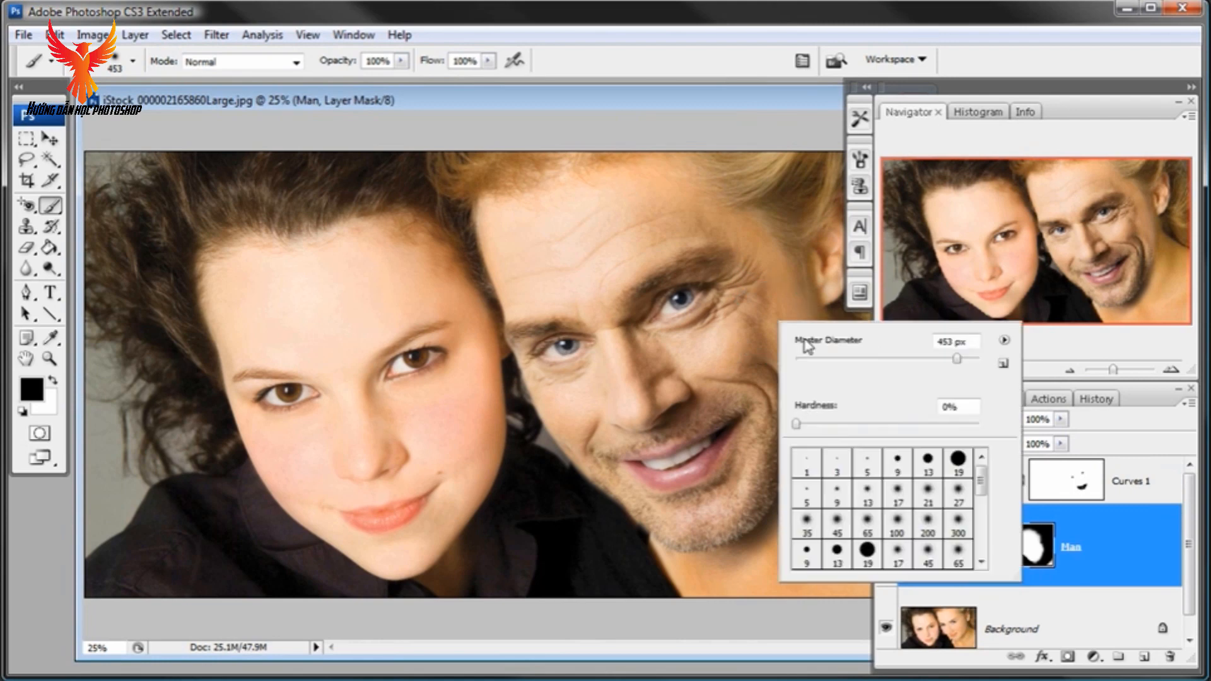
click(935, 358)
click(814, 105)
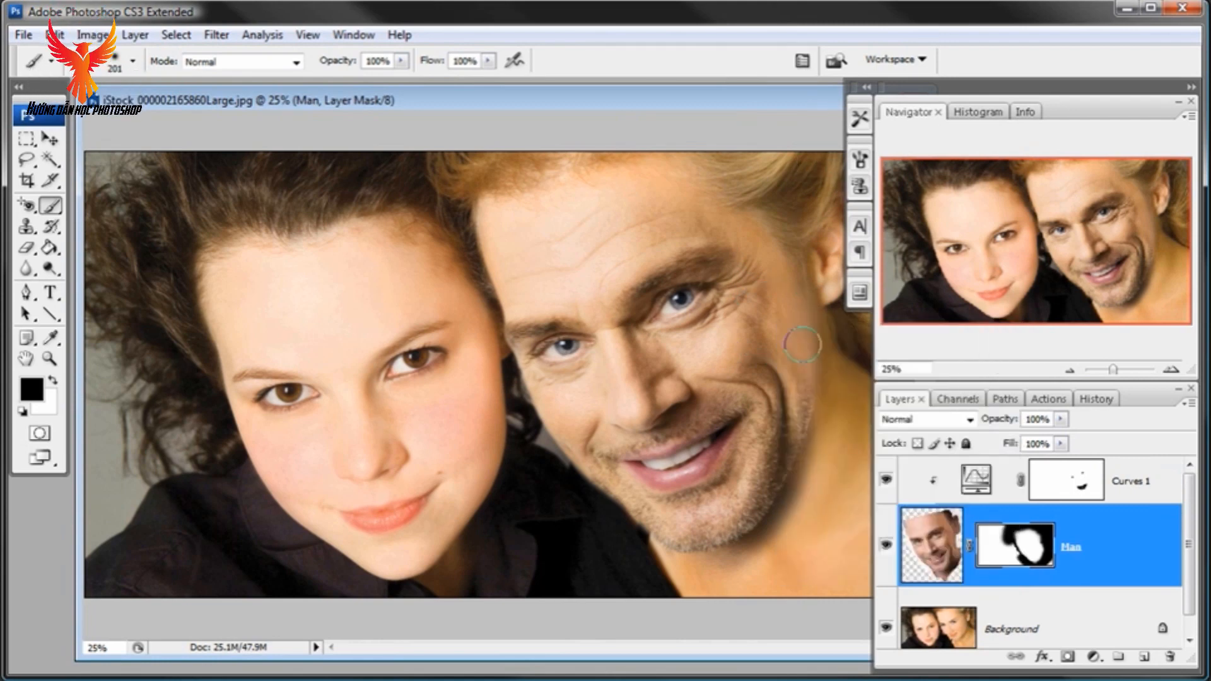
right_click(802, 344)
drag(965, 390, 980, 390)
click(792, 119)
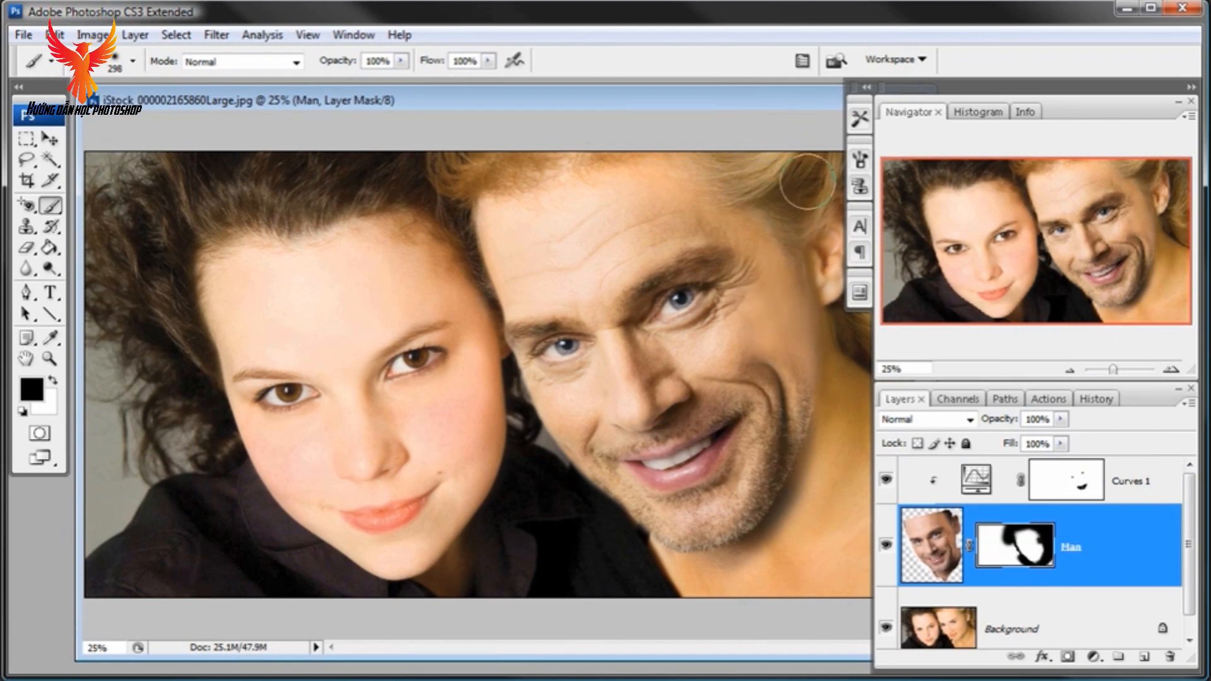
mouse_move(808, 181)
mouse_down()
mouse_move(797, 206)
mouse_move(689, 205)
mouse_up()
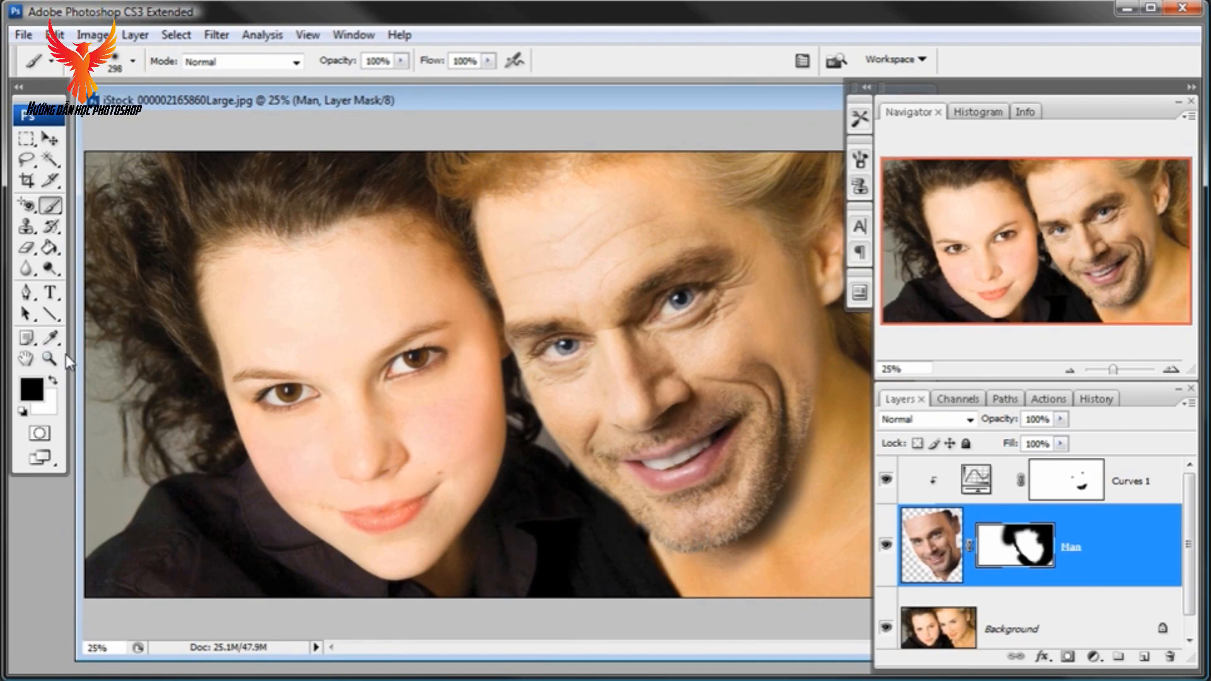
Step: Clean up the Man mask along his cheek and jaw beside the dark shirt with a 110 px brush at 72% hardness
click(49, 358)
click(598, 464)
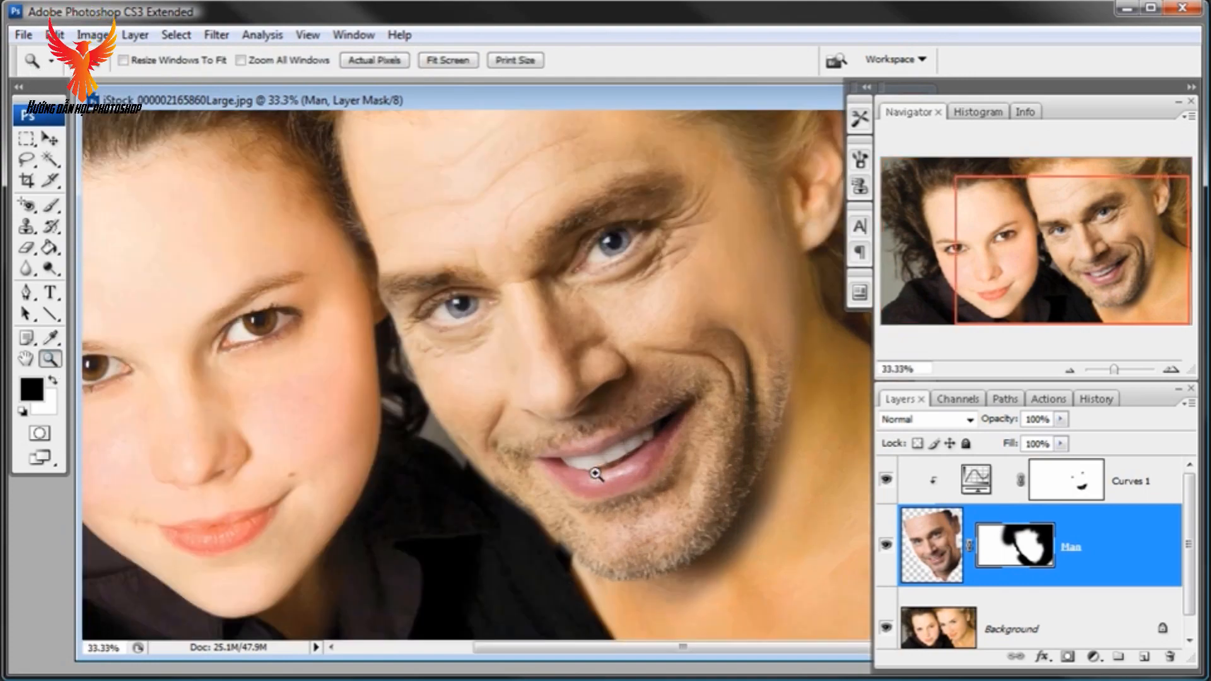
click(516, 495)
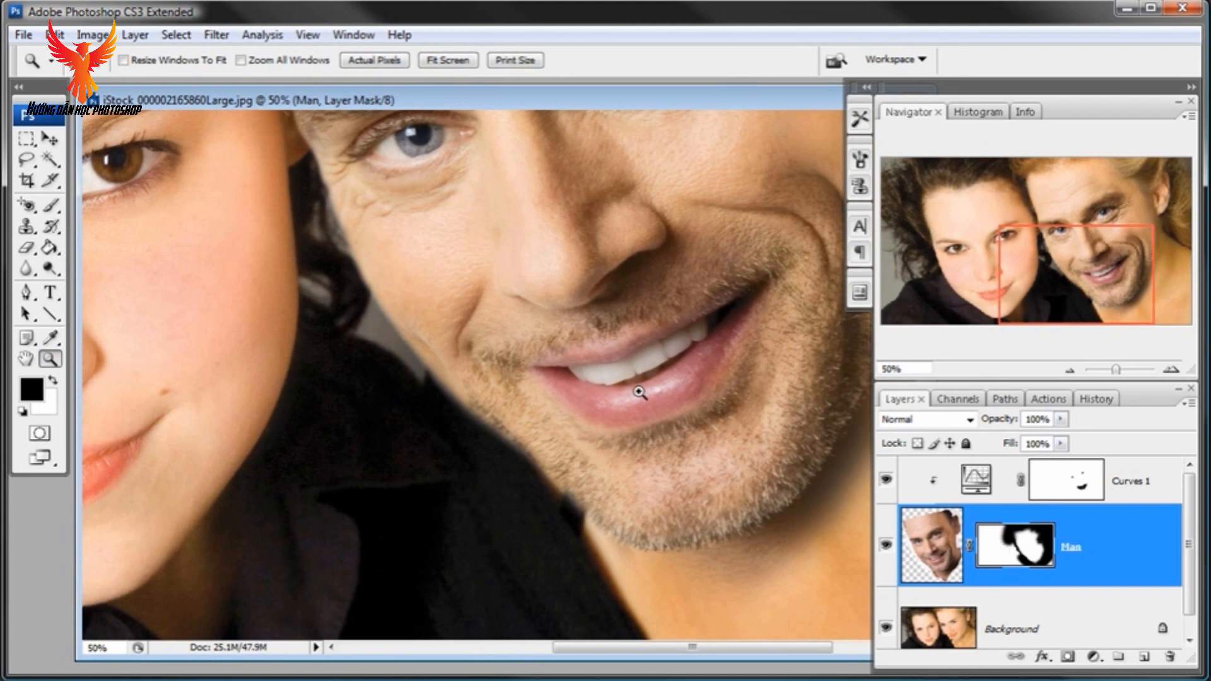
click(51, 205)
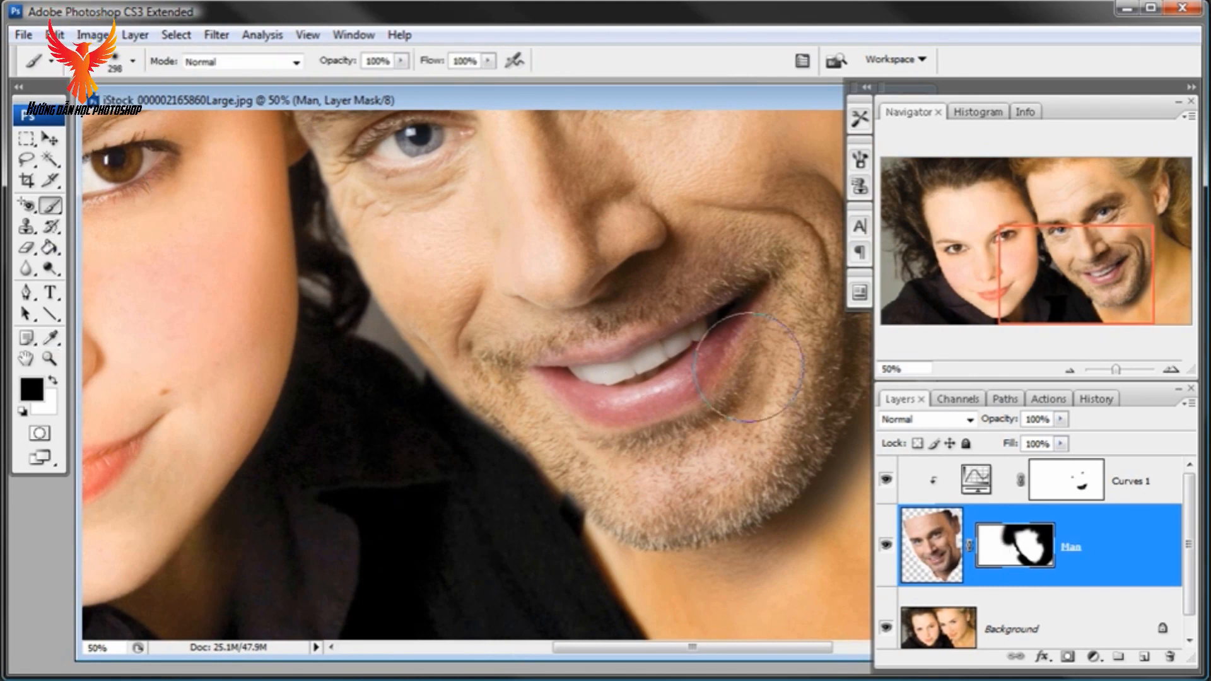
right_click(548, 470)
drag(682, 500, 662, 500)
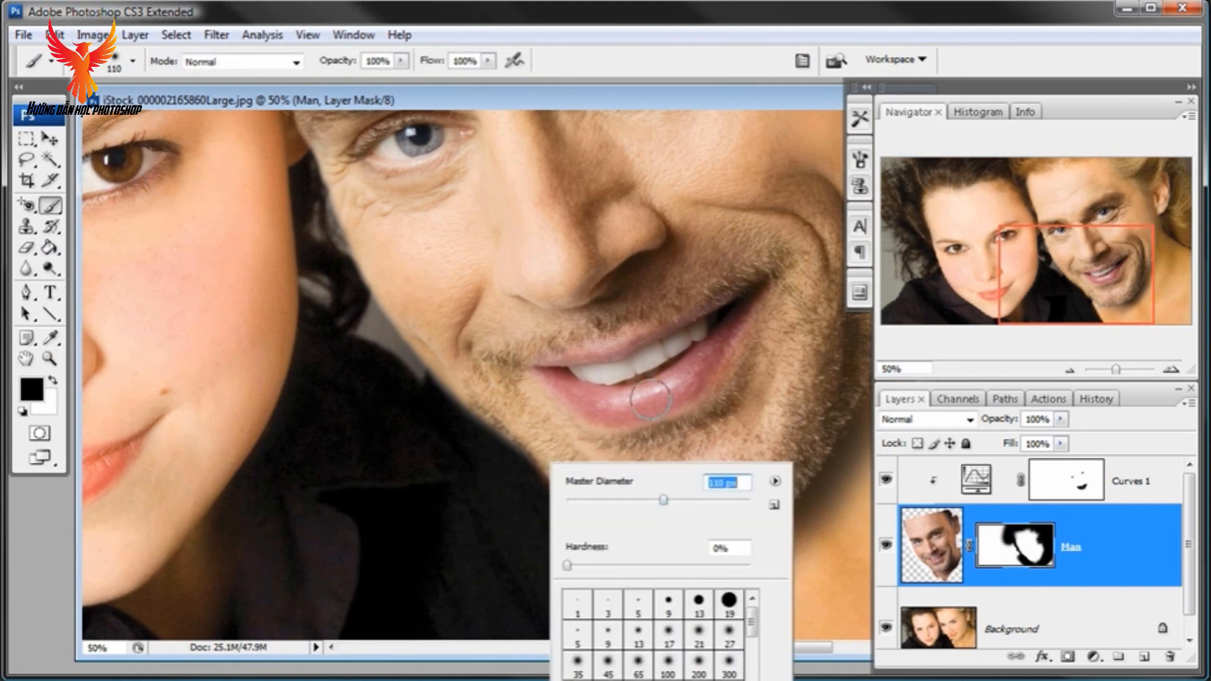
key(Return)
right_click(568, 502)
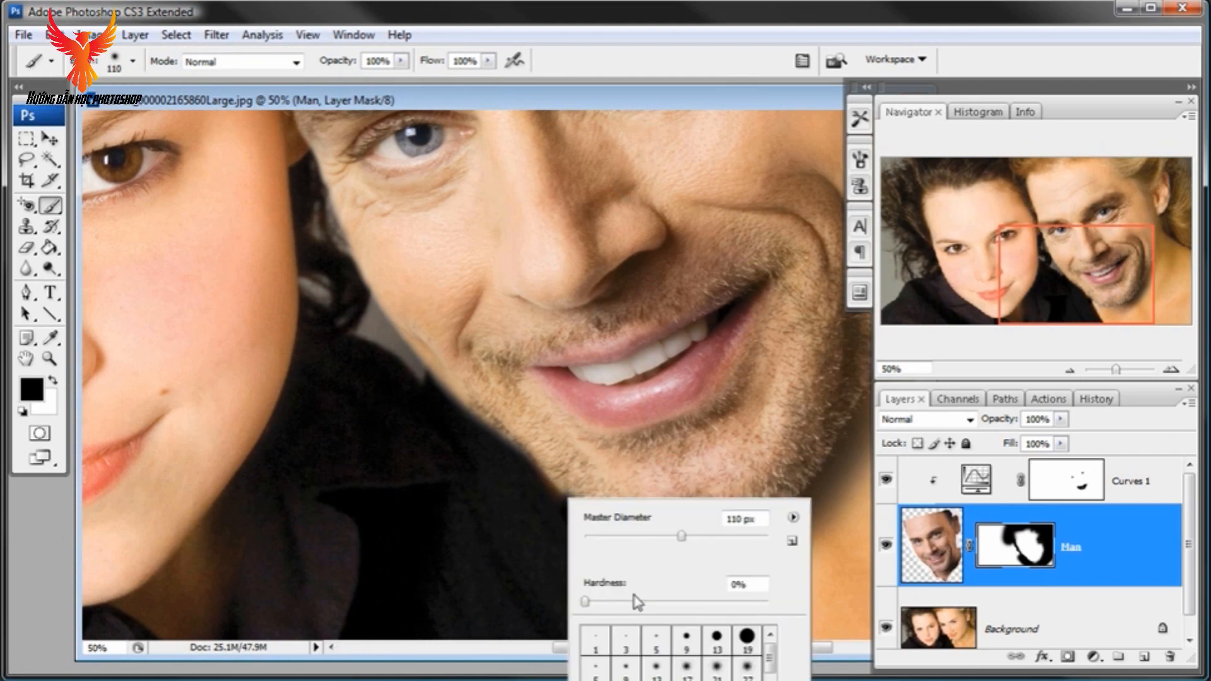
drag(585, 601, 674, 600)
key(Return)
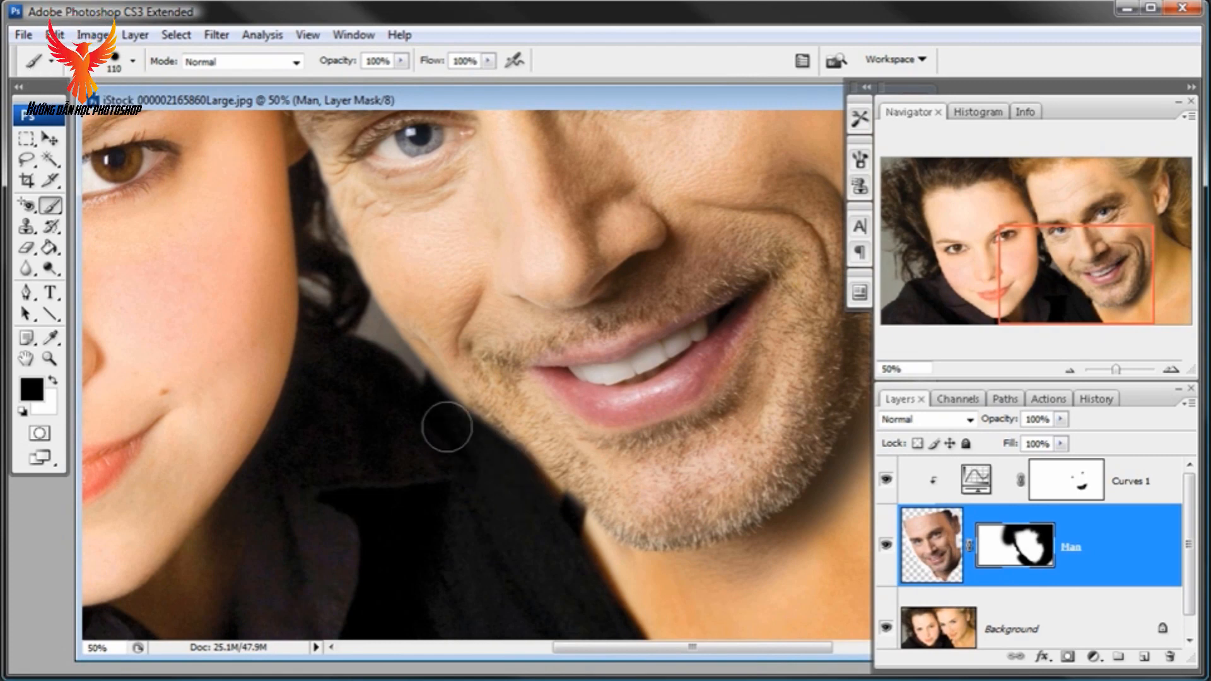
right_click(433, 415)
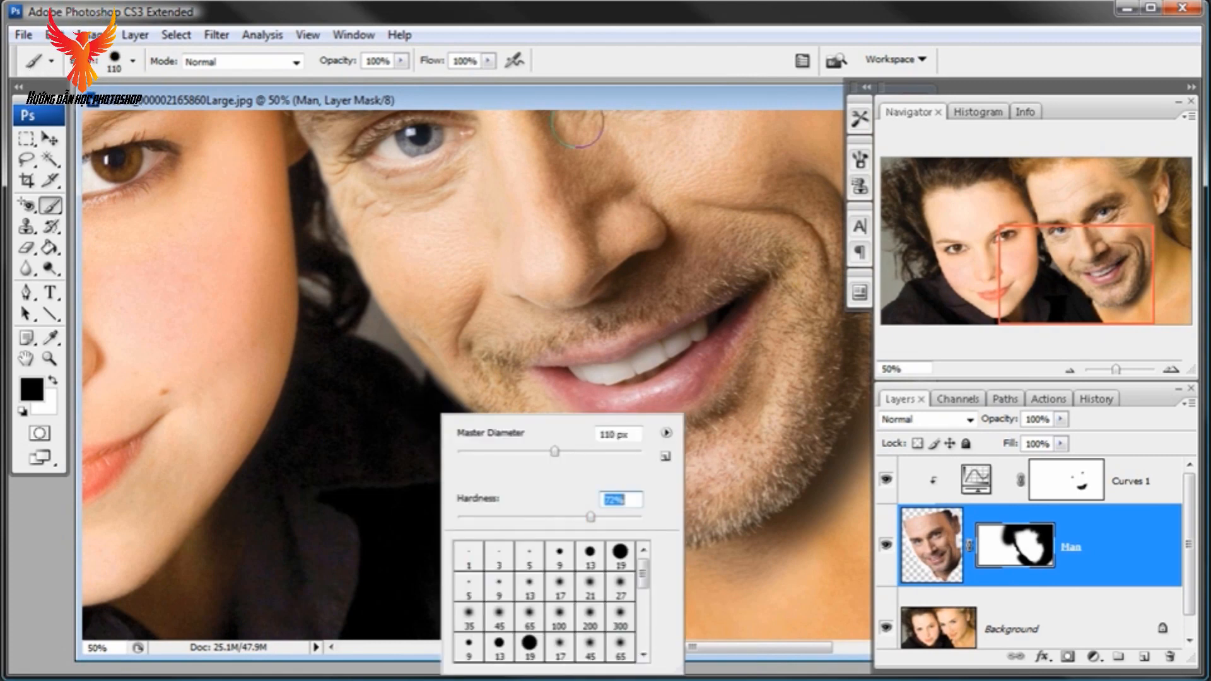
key(Return)
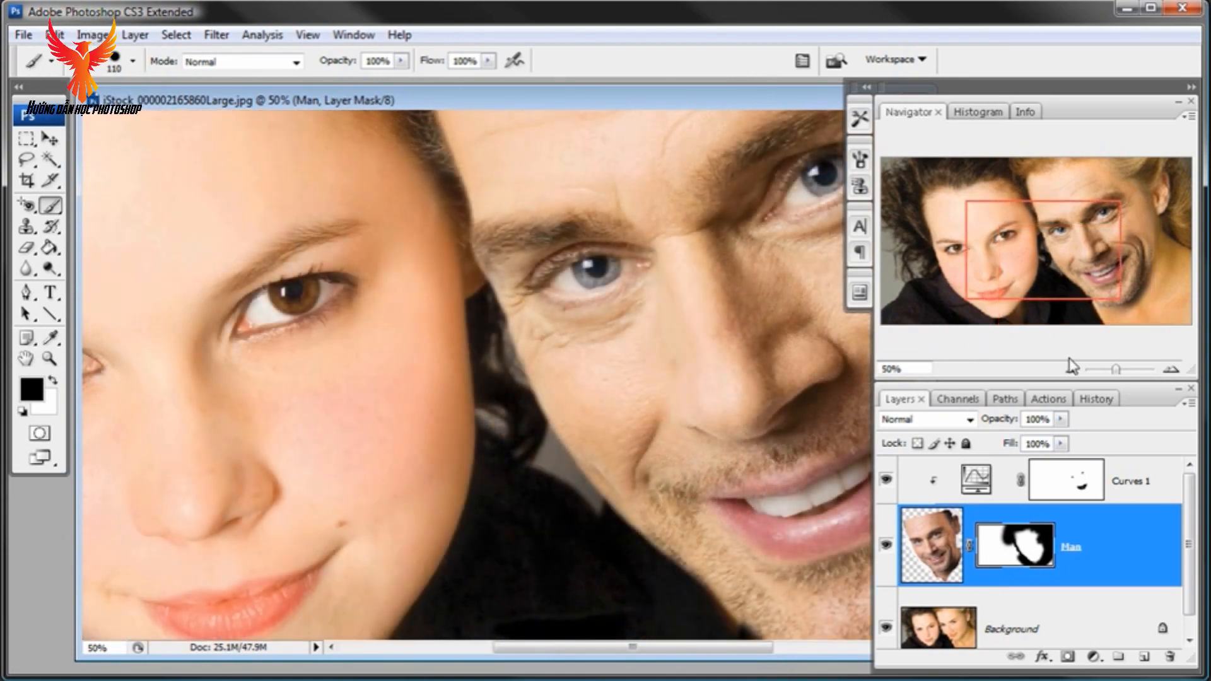
Step: Compare the composite at 25% with the original opened photo through the document history, and return to the latest brush state and the layer list
click(1069, 372)
click(1069, 372)
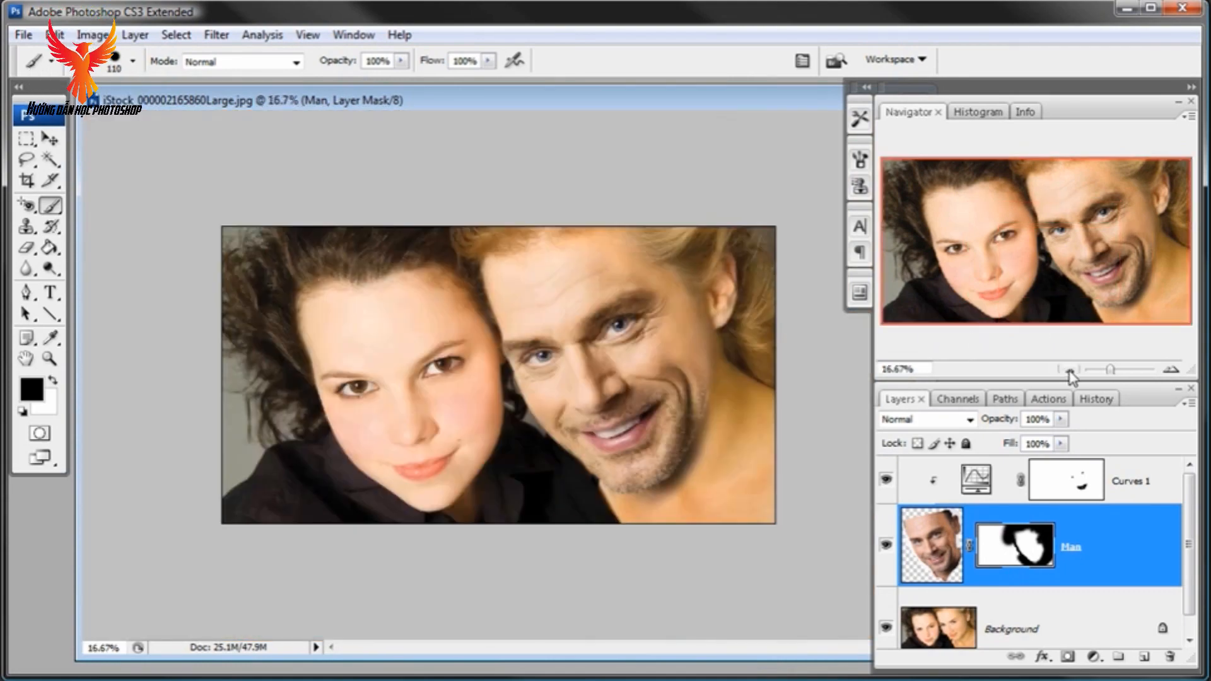
click(49, 358)
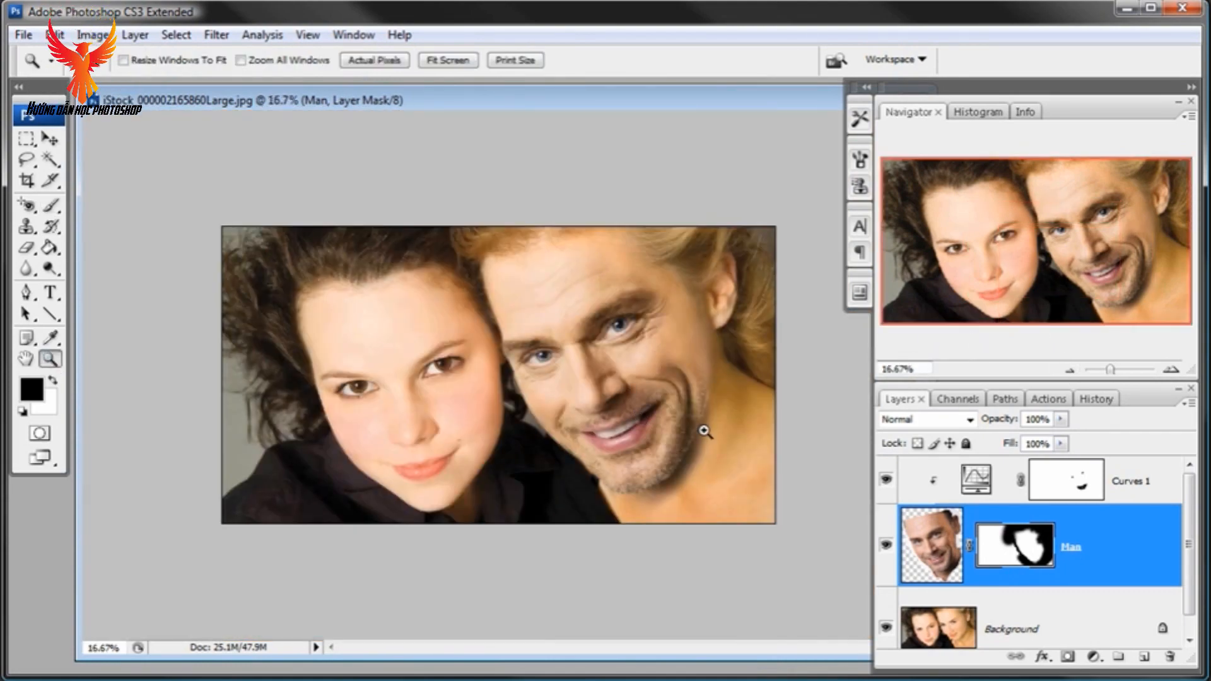
drag(873, 393, 963, 393)
click(651, 381)
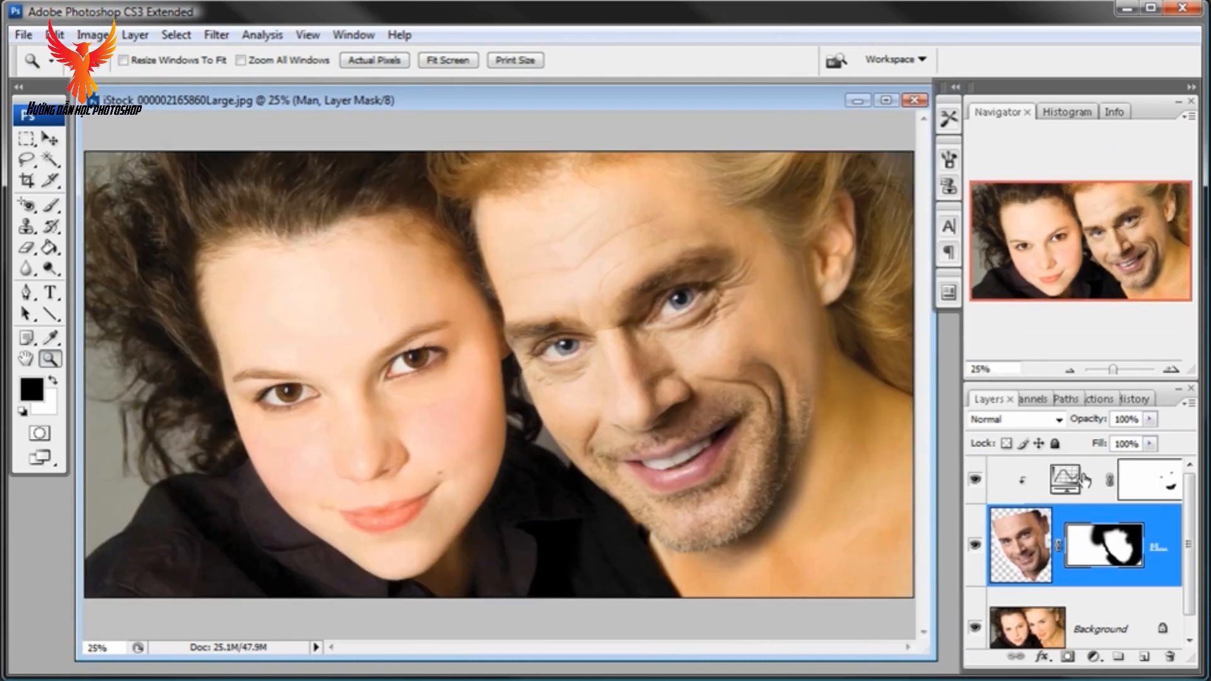
click(1118, 400)
click(1151, 421)
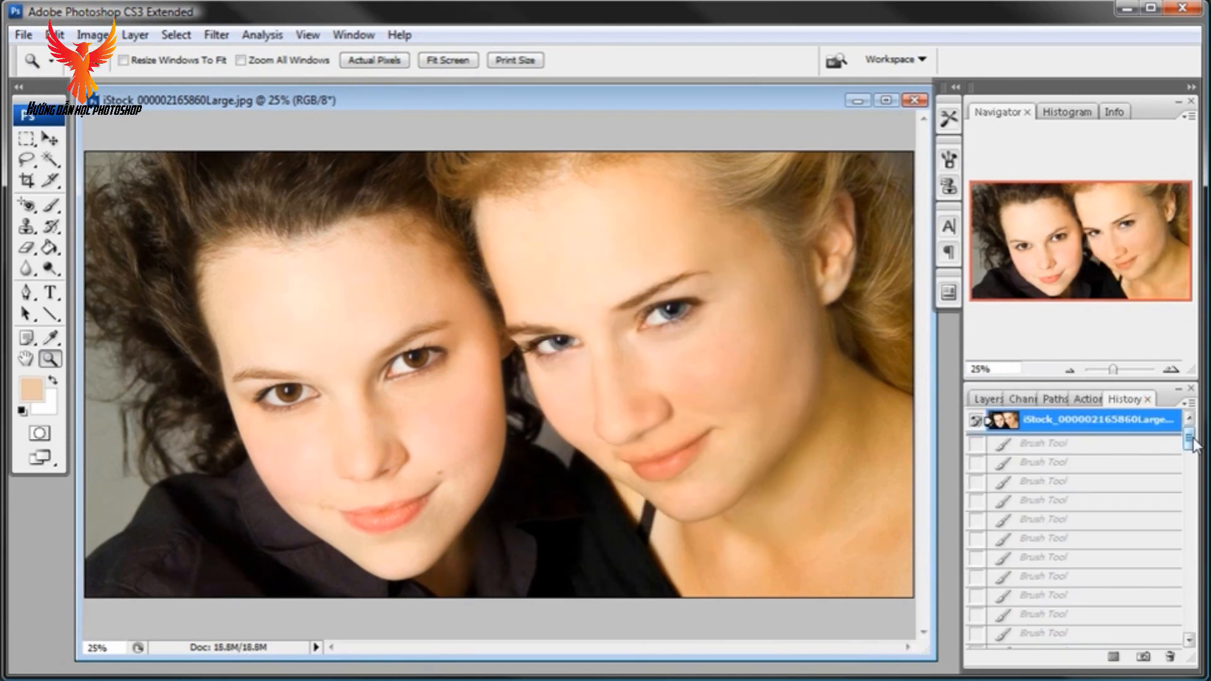
drag(1191, 443, 1188, 621)
click(1132, 639)
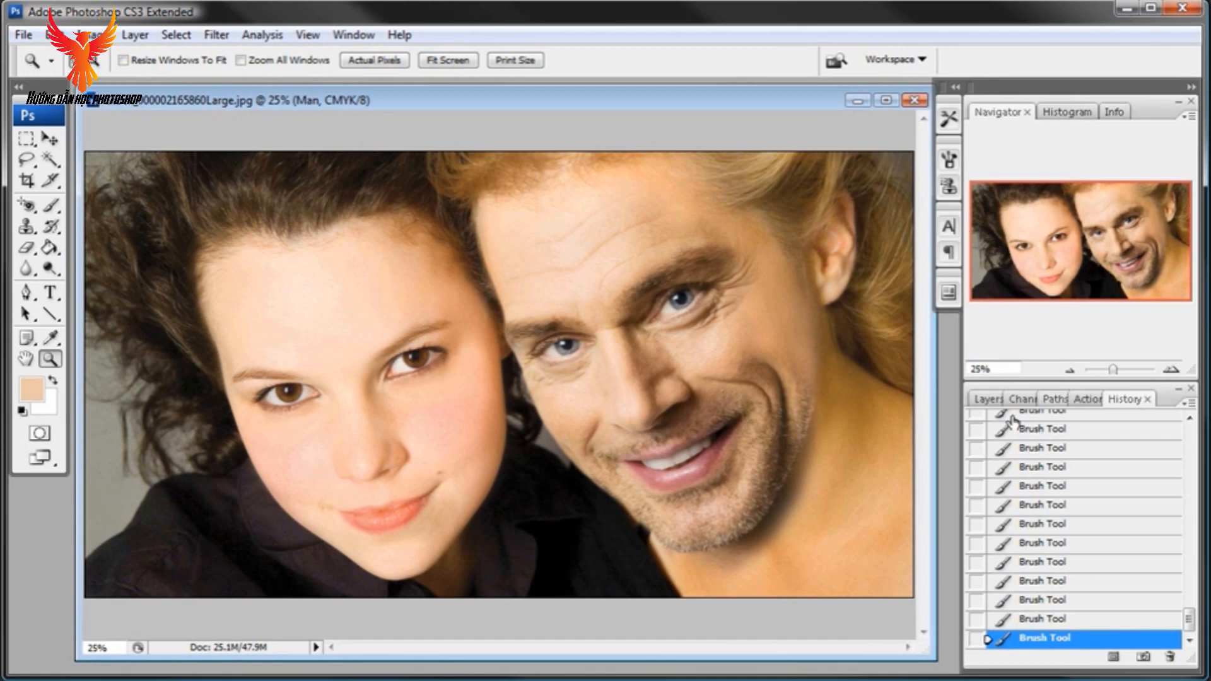
key(F7)
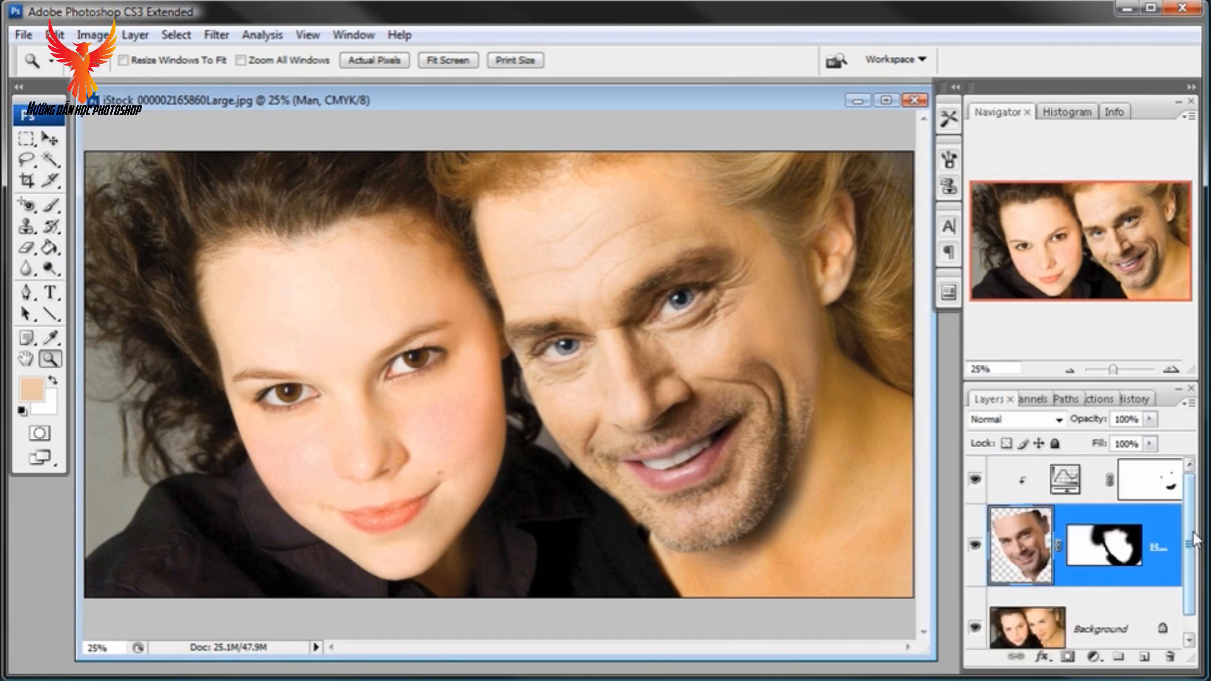
Step: Apply the Magenta channel adjustment to the Curves 1 layer clipped to the man
drag(1177, 553, 1074, 510)
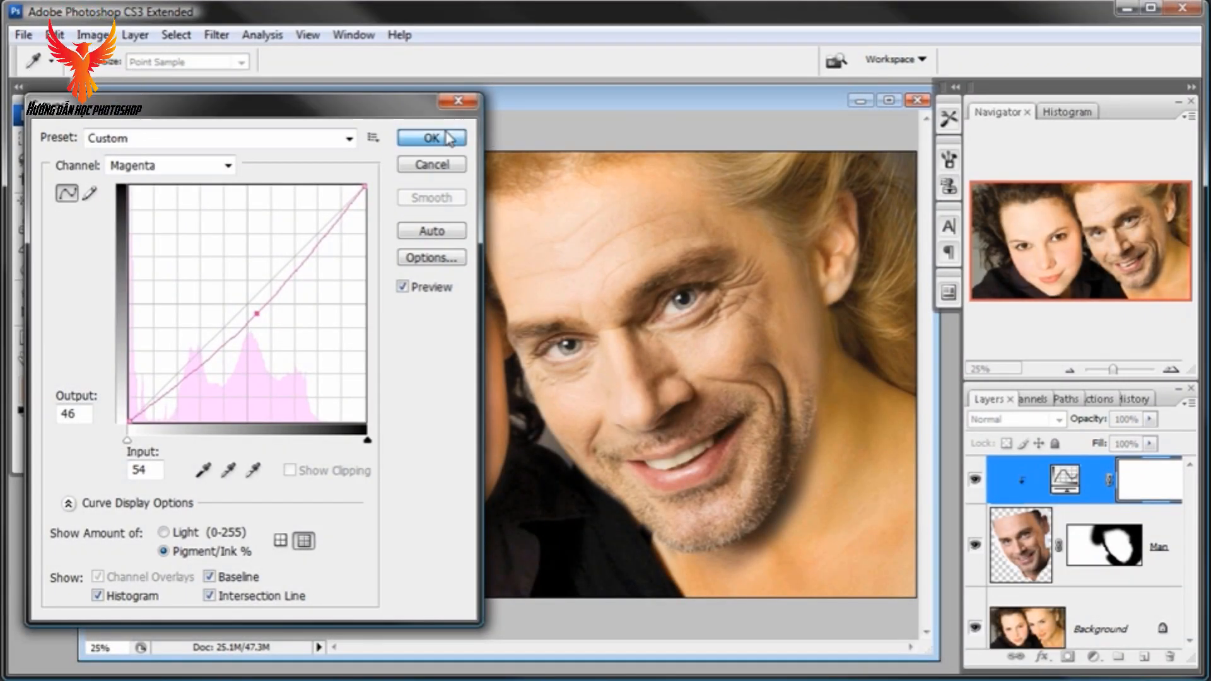
click(449, 139)
drag(511, 108, 512, 108)
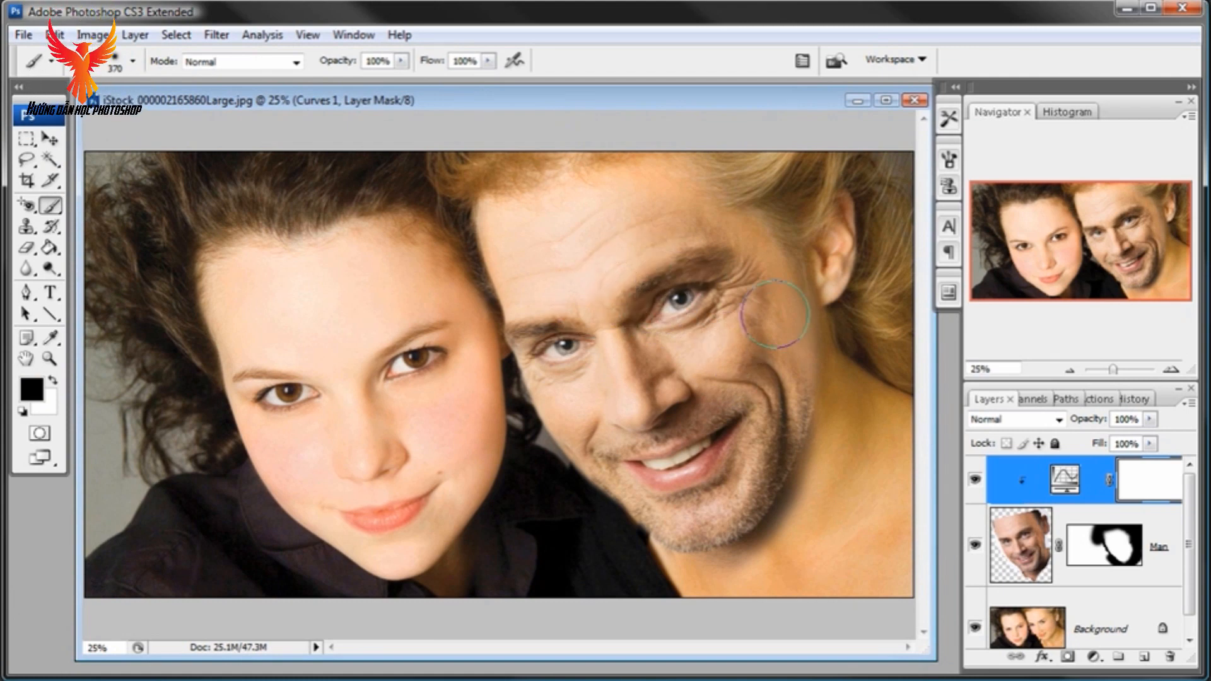
Step: Show the Info palette and sample the dark-haired woman's skin with the Eyedropper to read its CMYK values
click(364, 39)
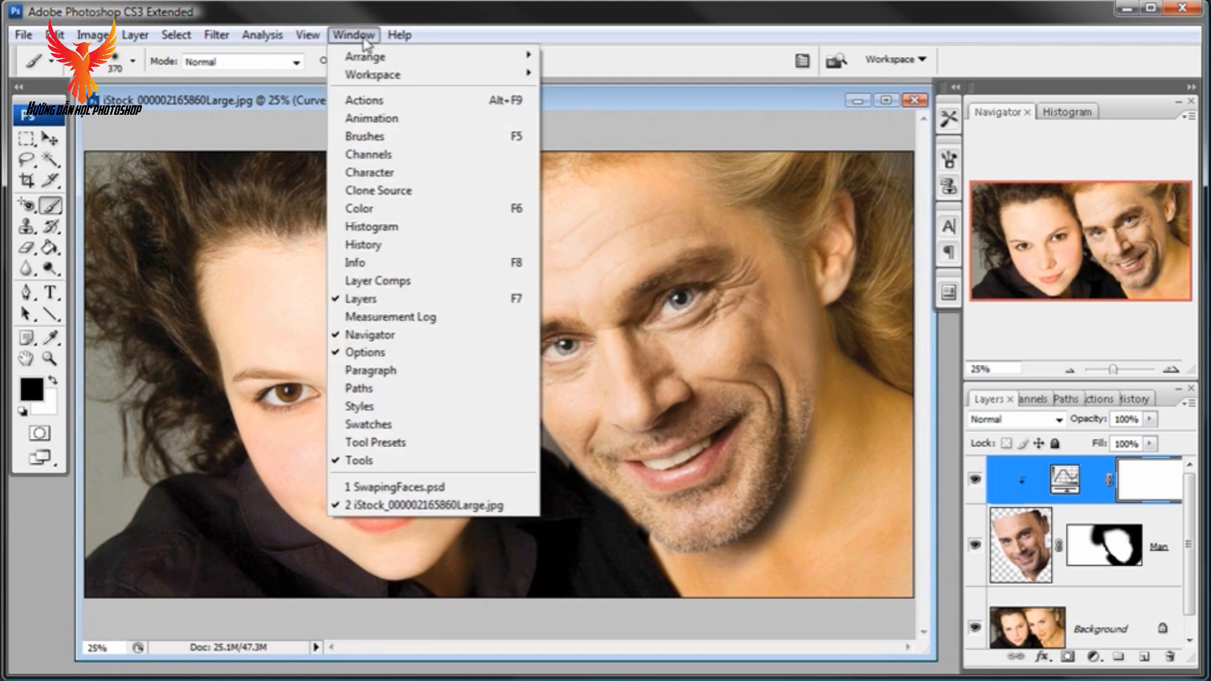
click(365, 263)
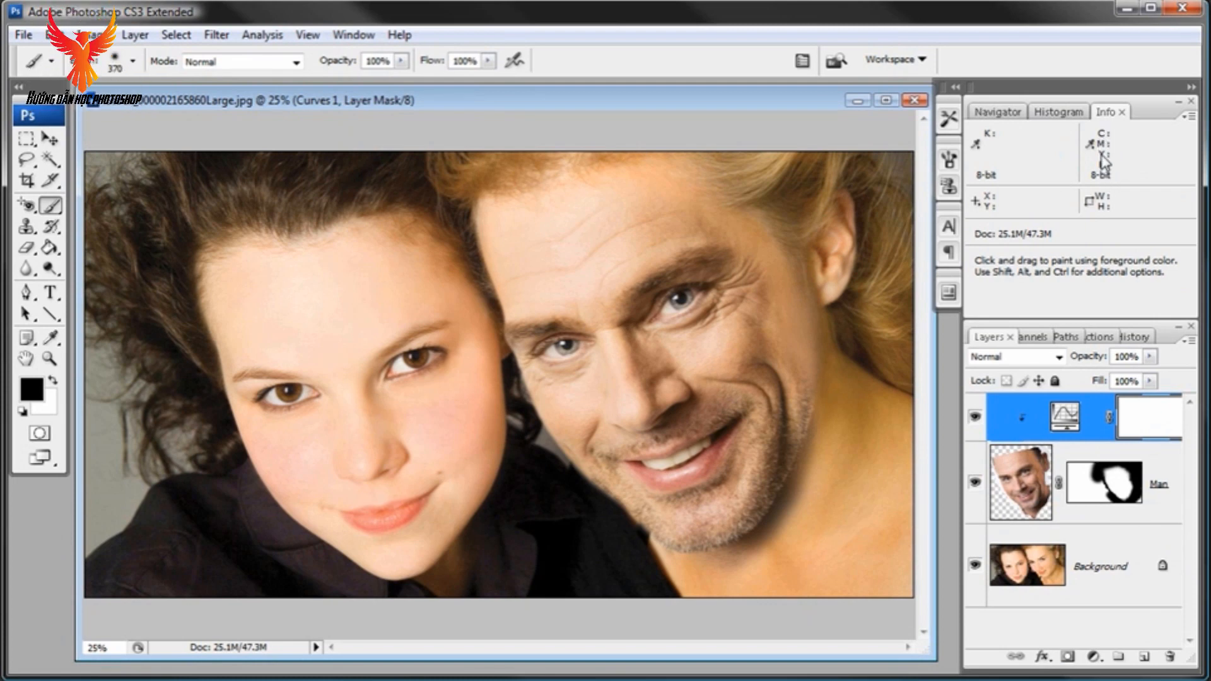
click(56, 344)
drag(57, 343, 120, 332)
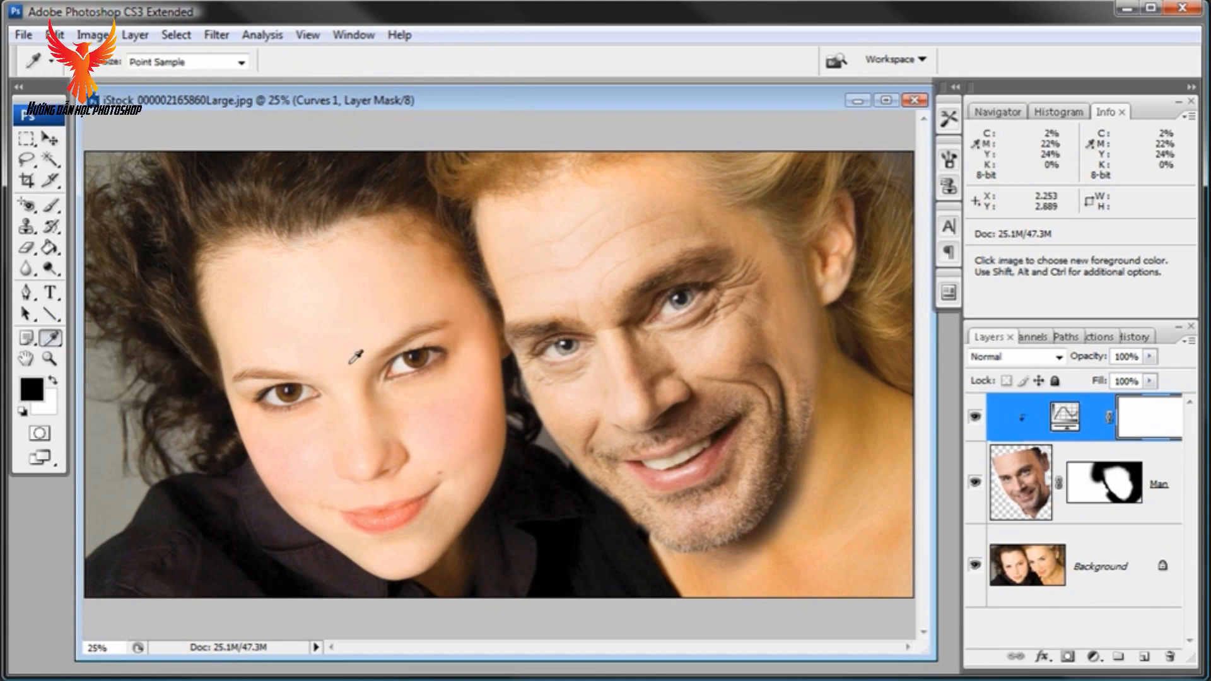
click(350, 362)
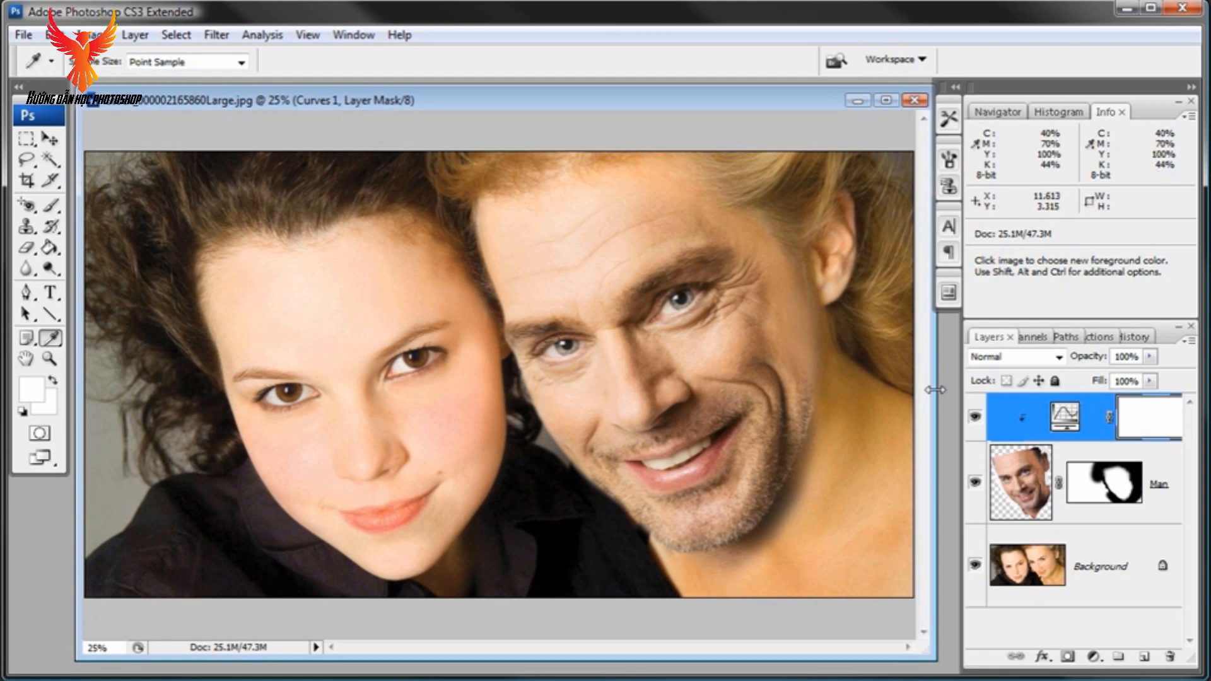
Step: Reopen the Curves 1 settings and move the Yellow channel's point to input 44, output 56
key(ctrl+m)
click(226, 163)
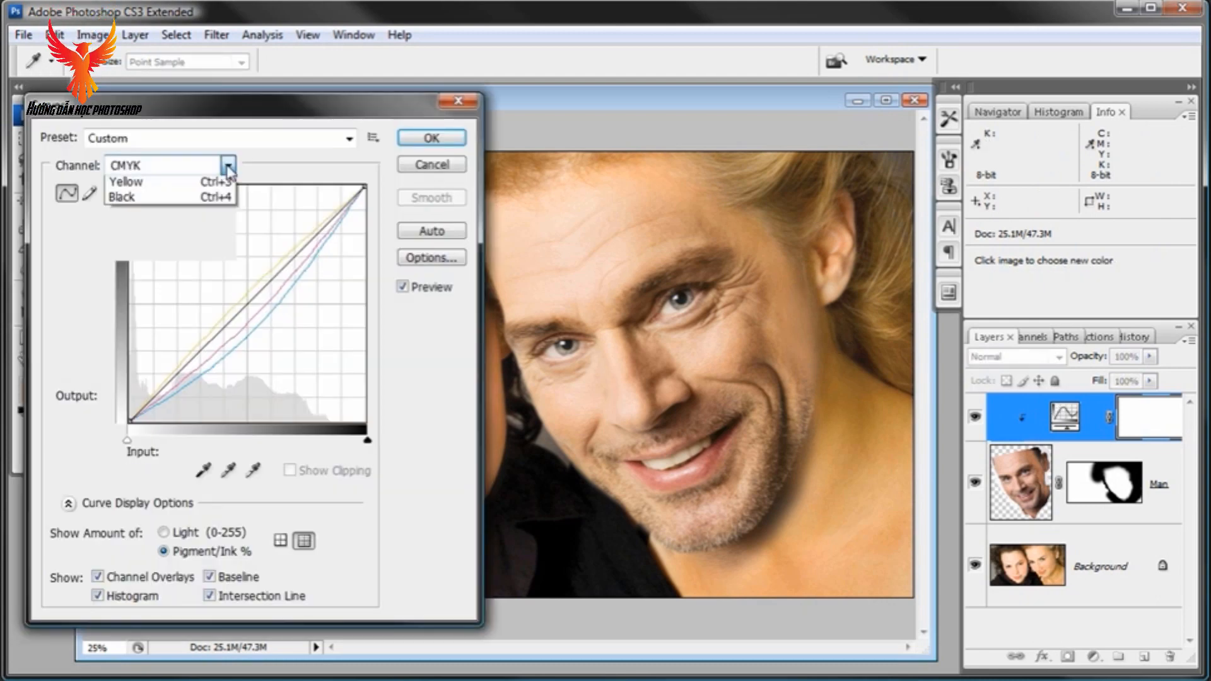
click(201, 199)
click(227, 166)
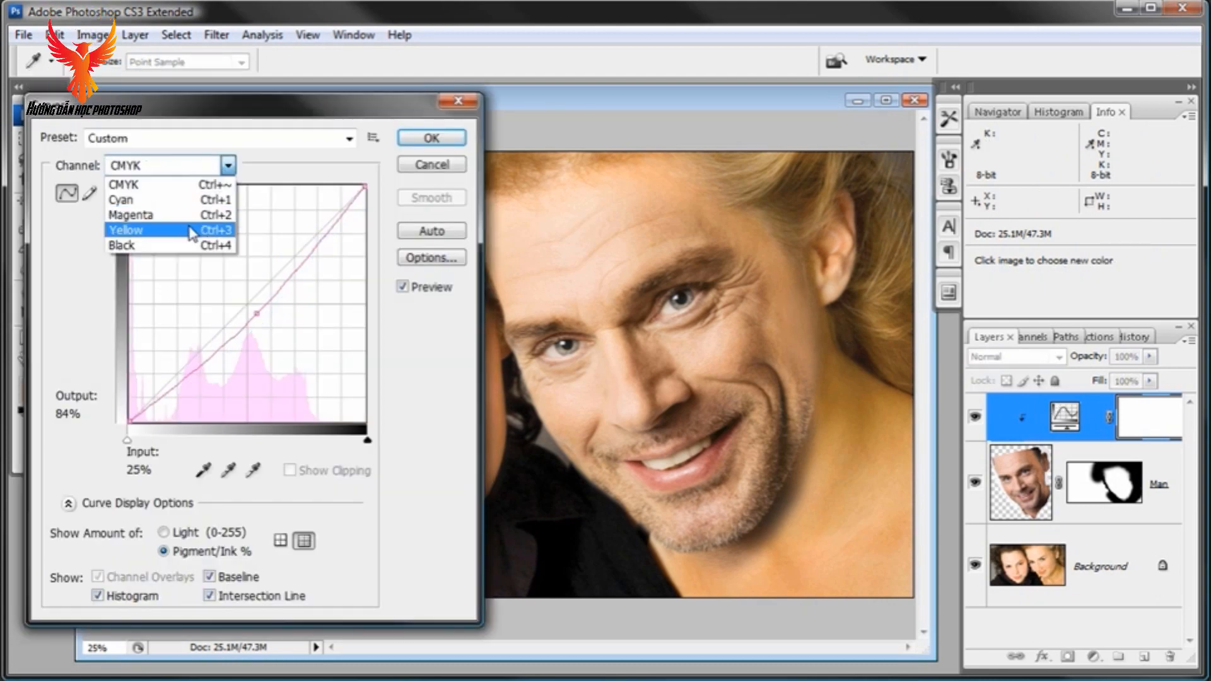
click(195, 230)
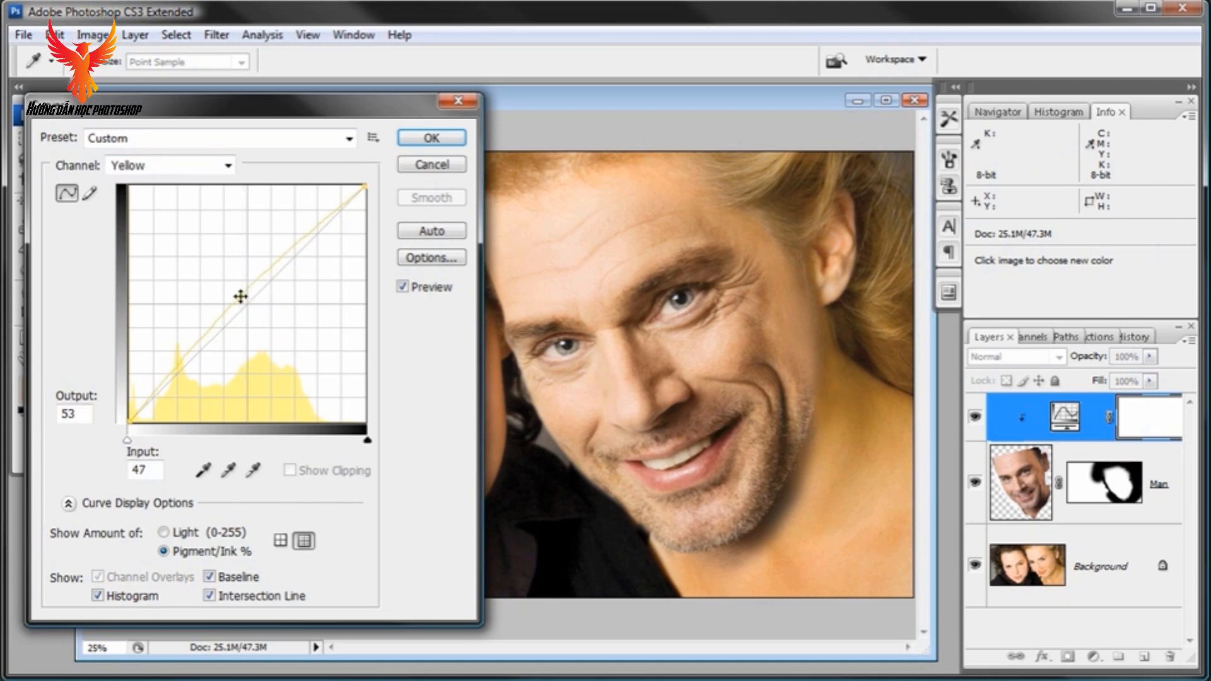
drag(240, 296, 234, 291)
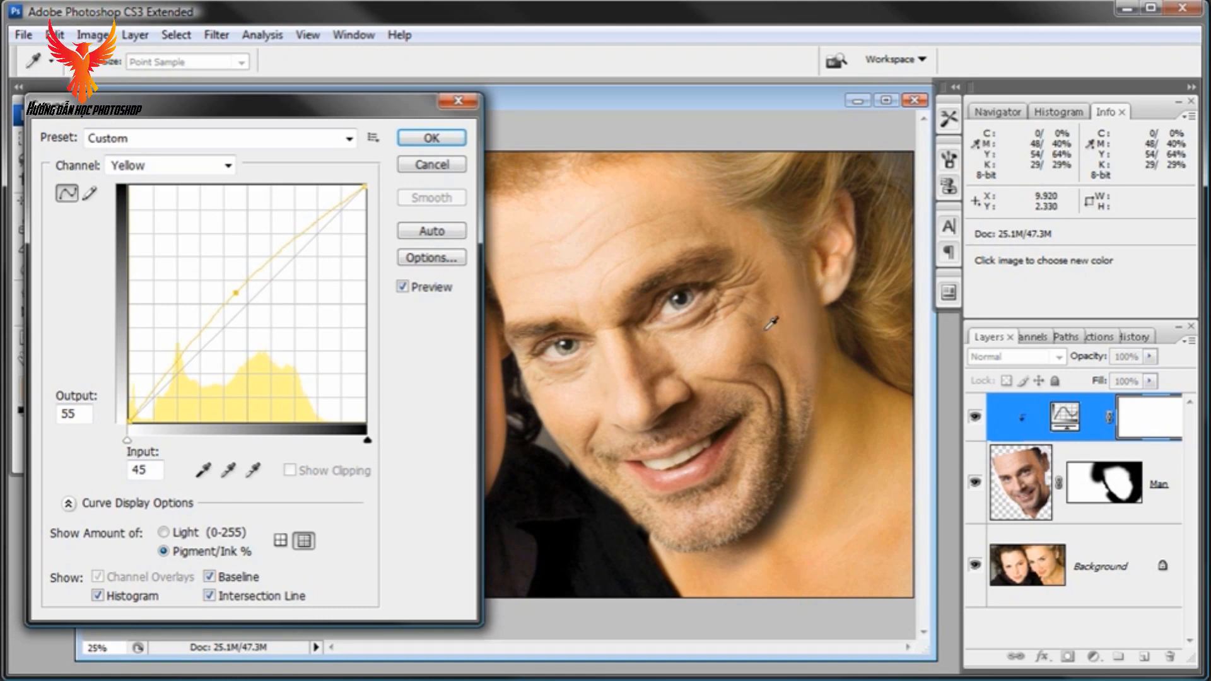
click(236, 292)
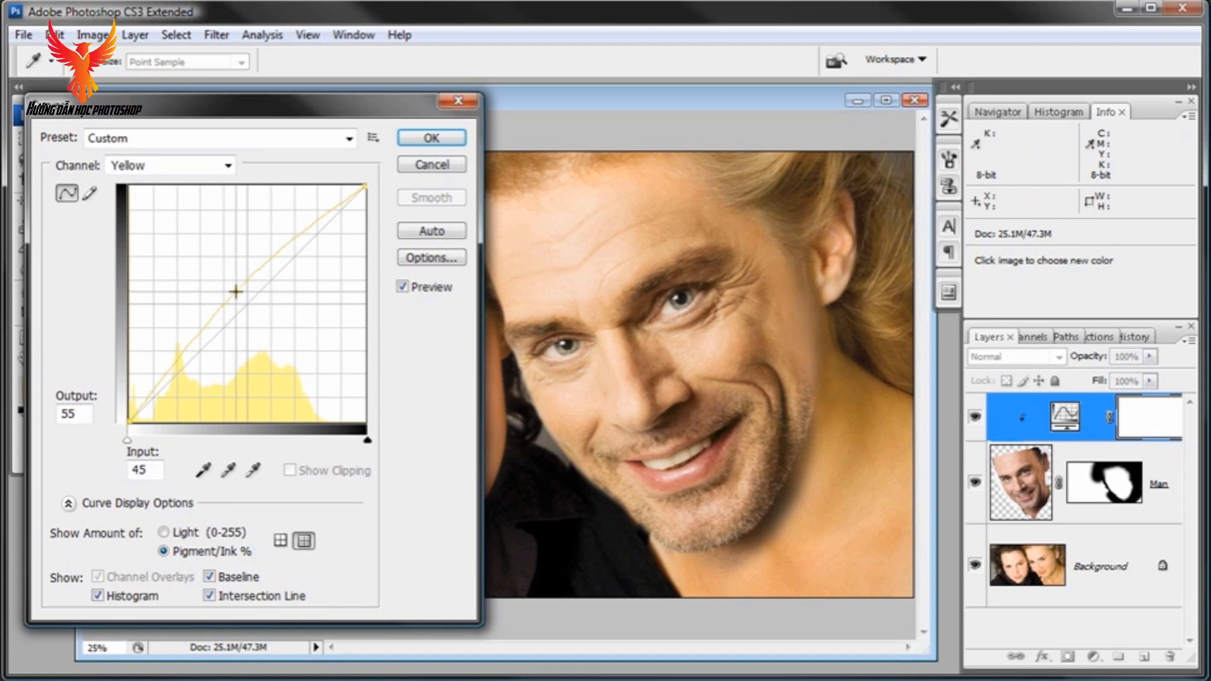
drag(234, 292, 232, 289)
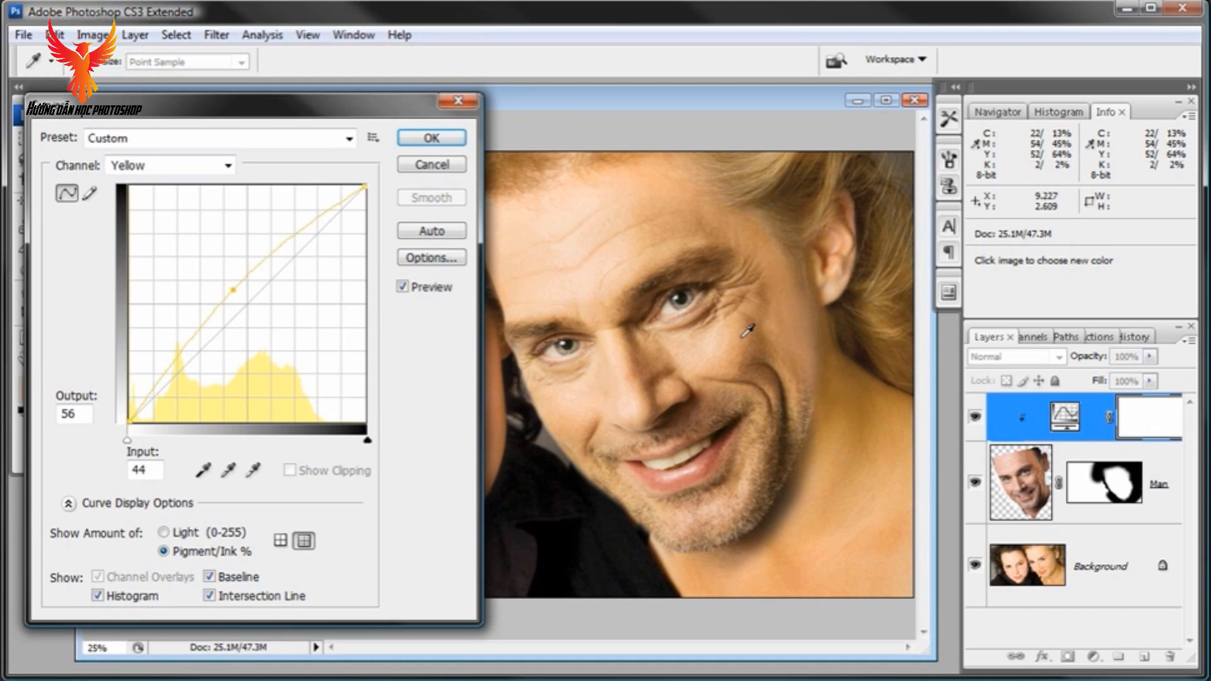
Step: Set the Cyan channel's curve point to input 57, output 44
click(227, 166)
click(202, 200)
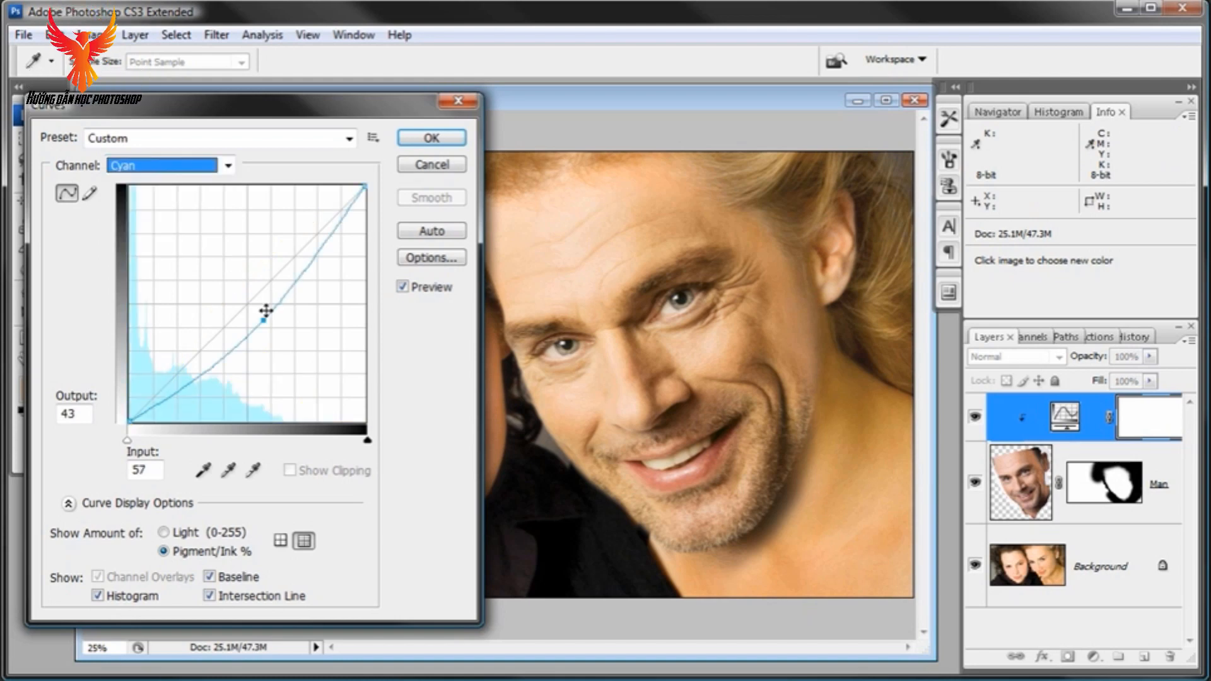
mouse_move(264, 323)
mouse_down()
mouse_move(275, 331)
mouse_move(263, 319)
mouse_up()
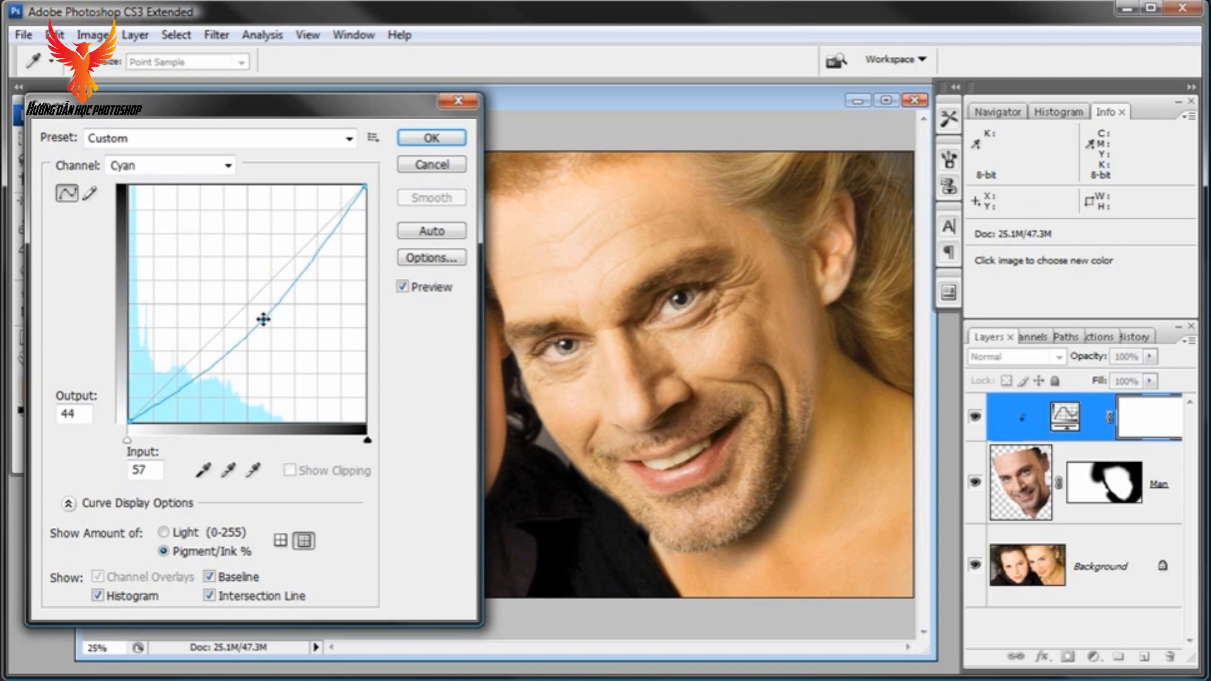
Step: Fine-tune the Cyan curve point to input 57, output 45 and apply the Curves adjustment
drag(263, 319, 262, 314)
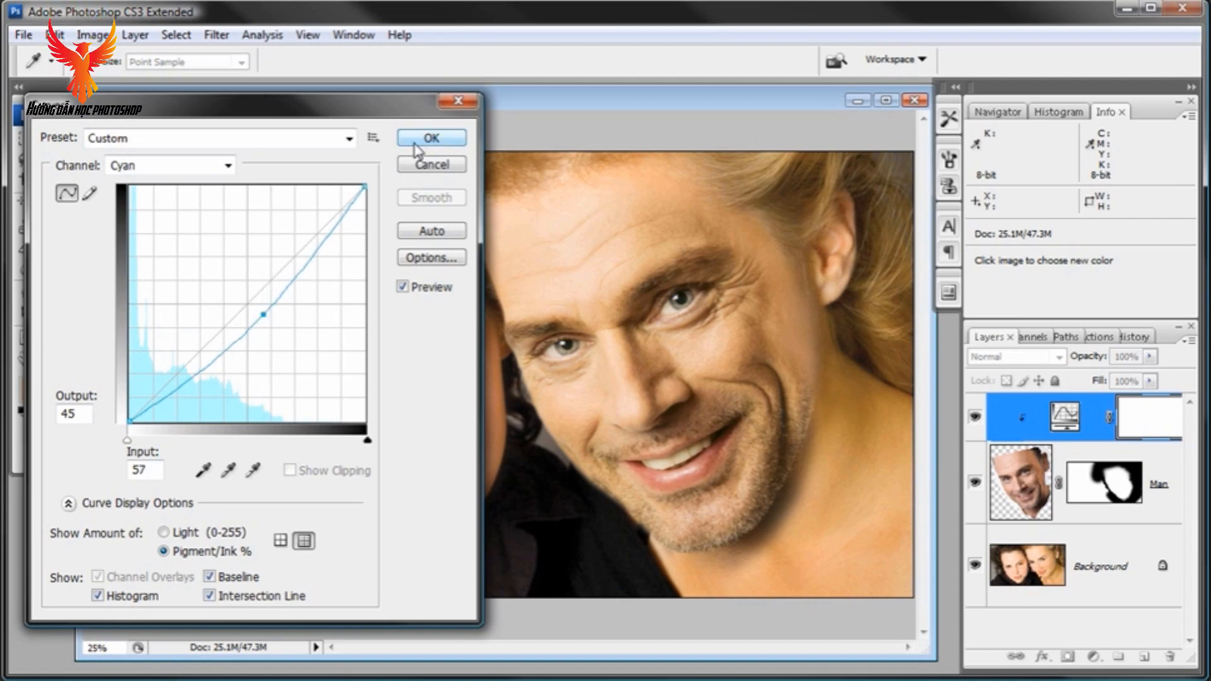
click(431, 138)
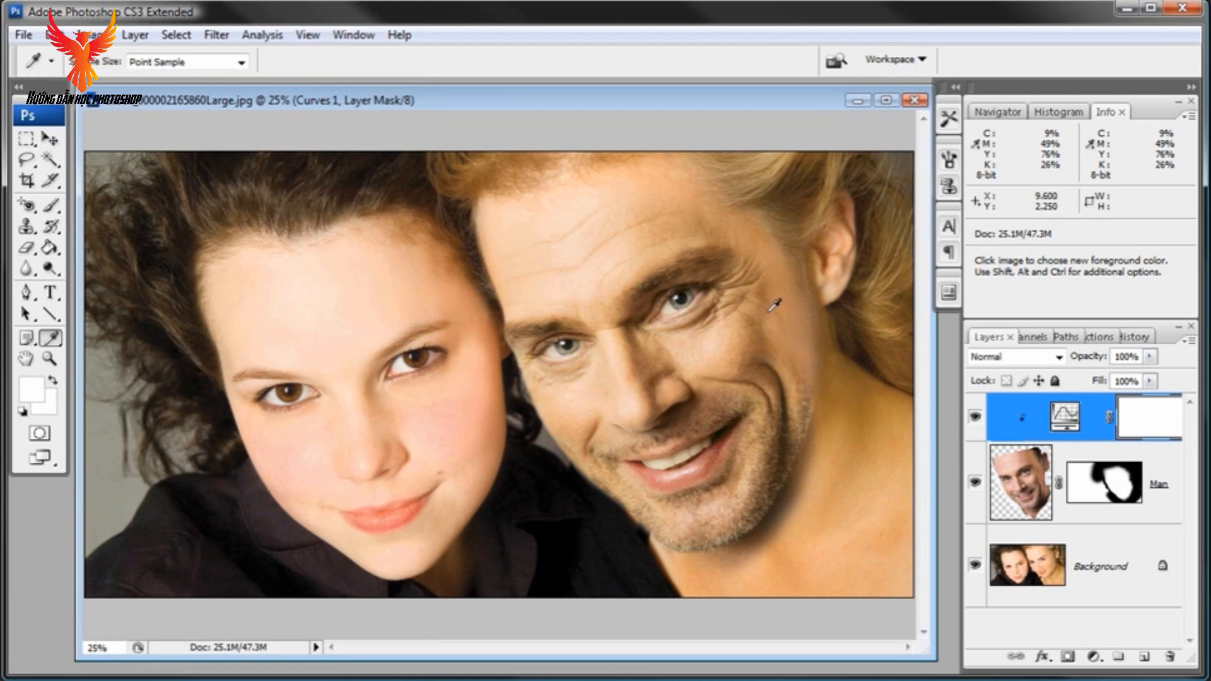
Step: Magnify the man's eyes to 100% and widen the palette dock until the layer names show in full
click(50, 360)
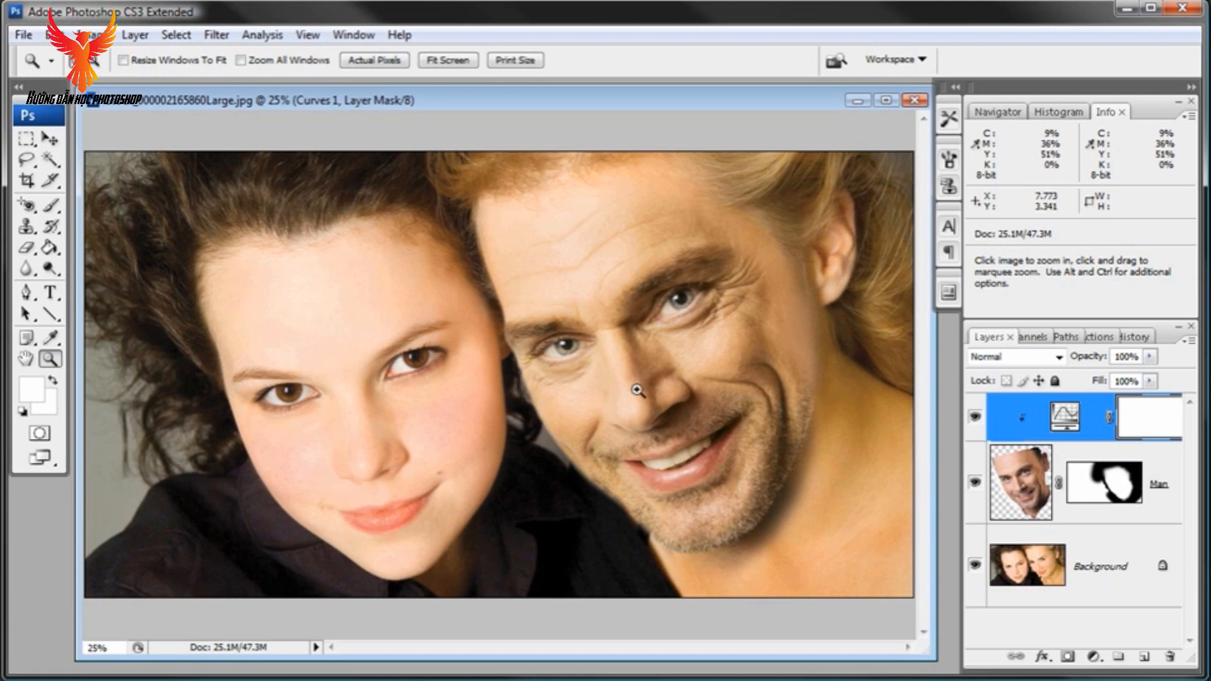
click(613, 341)
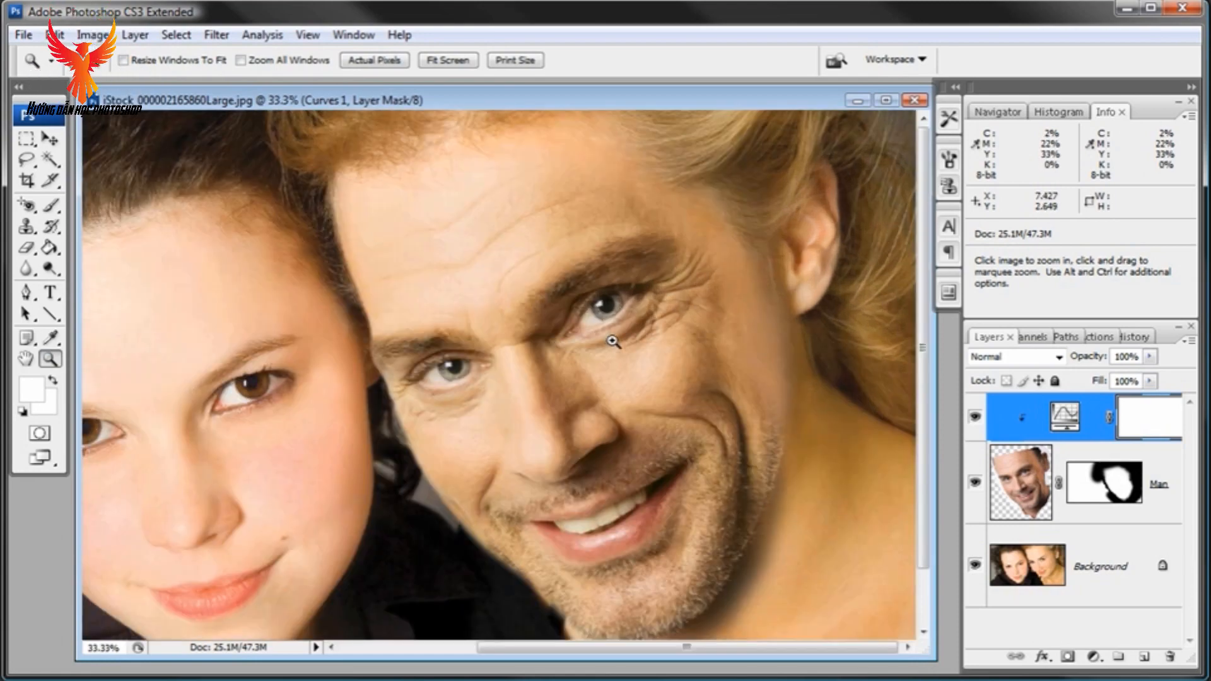
click(535, 343)
click(522, 359)
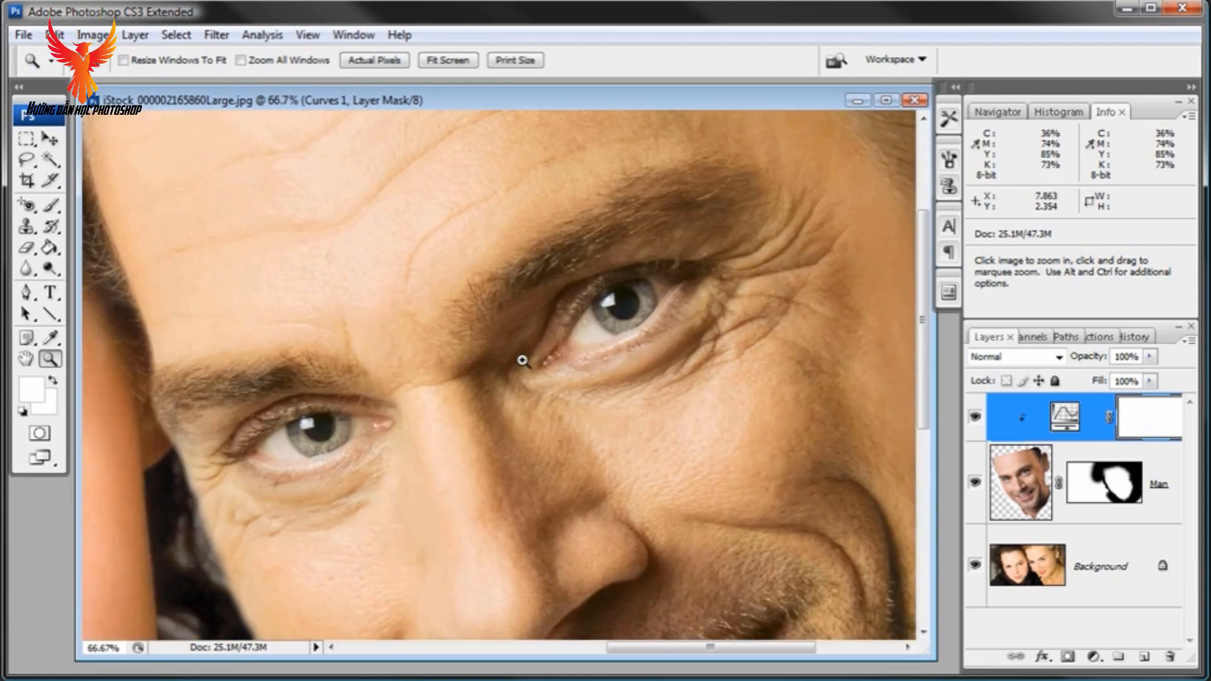
click(522, 360)
drag(522, 363, 567, 356)
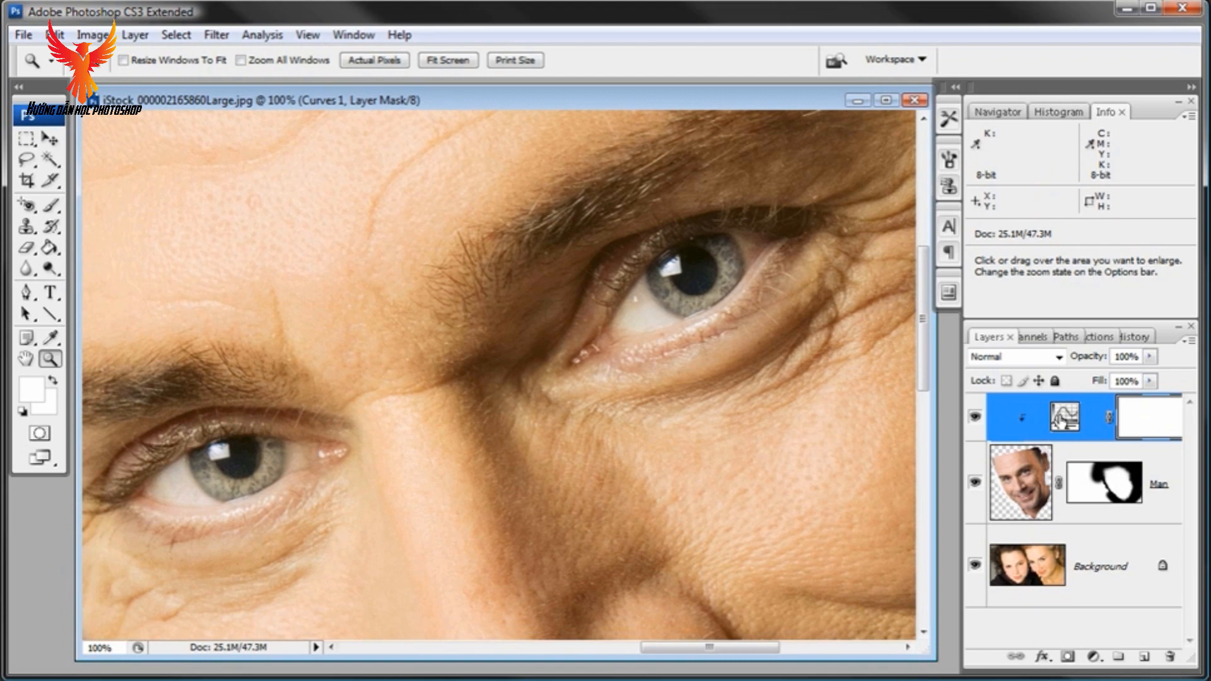
drag(967, 414, 893, 407)
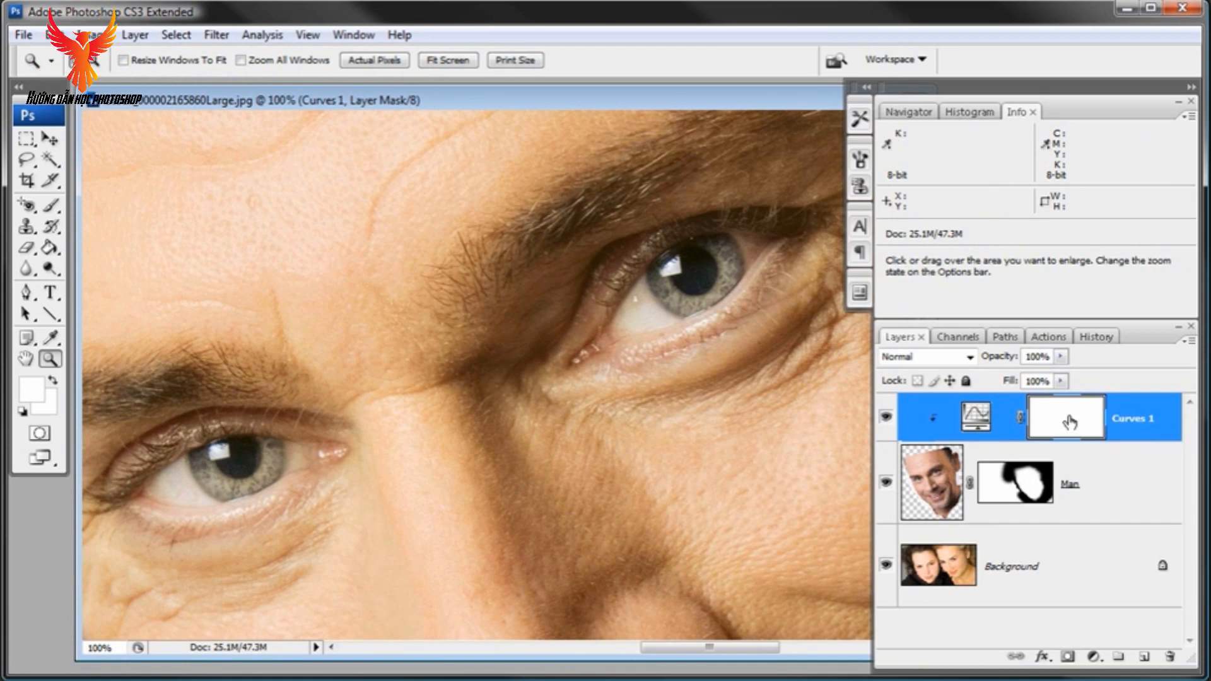
Step: Paint both of the man's irises black on the Curves 1 mask with a soft 50 px brush to restore their original color
click(51, 208)
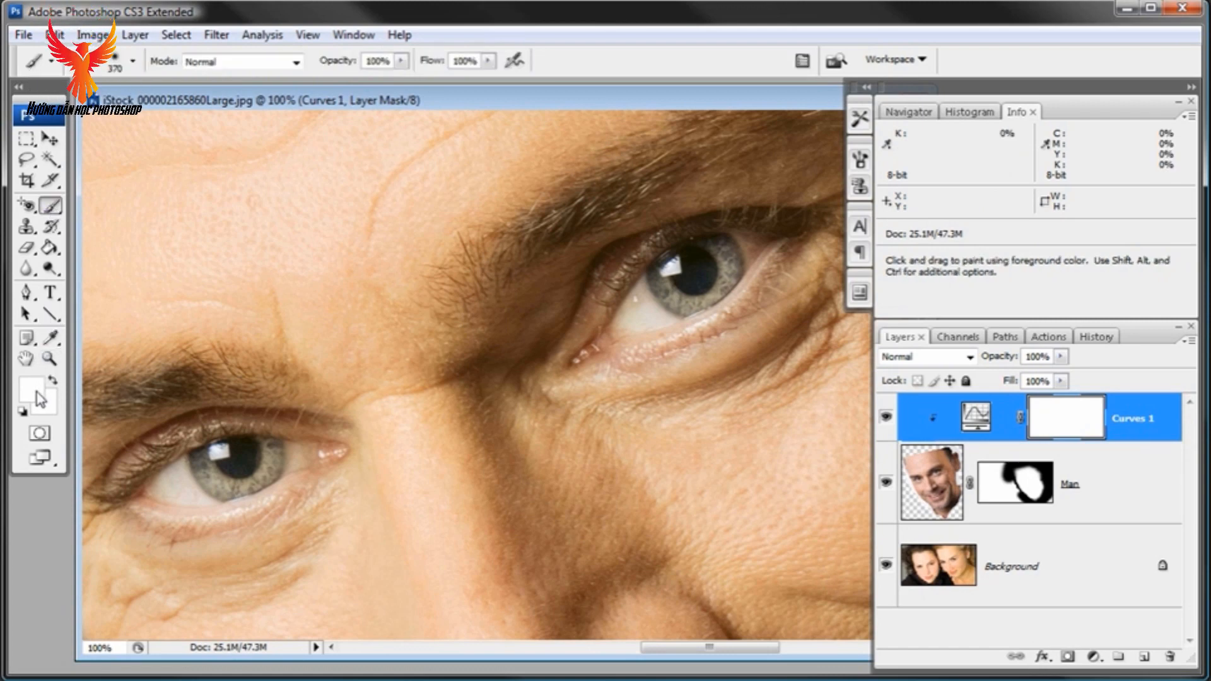
key(d)
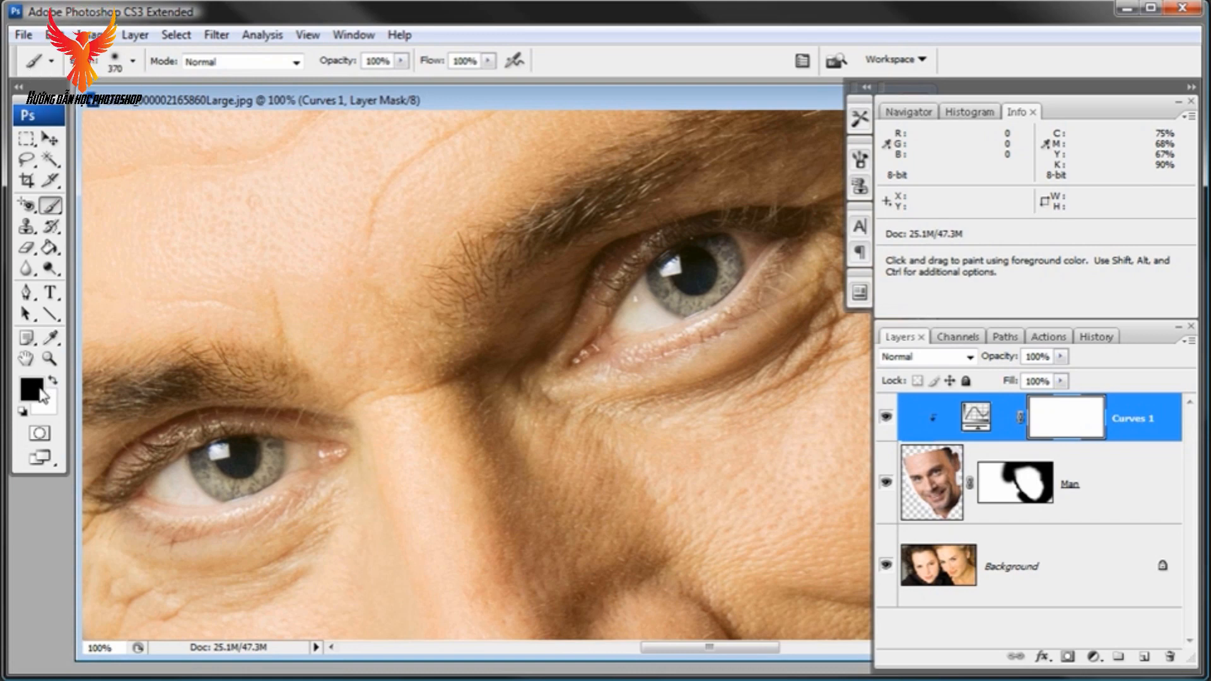
right_click(513, 202)
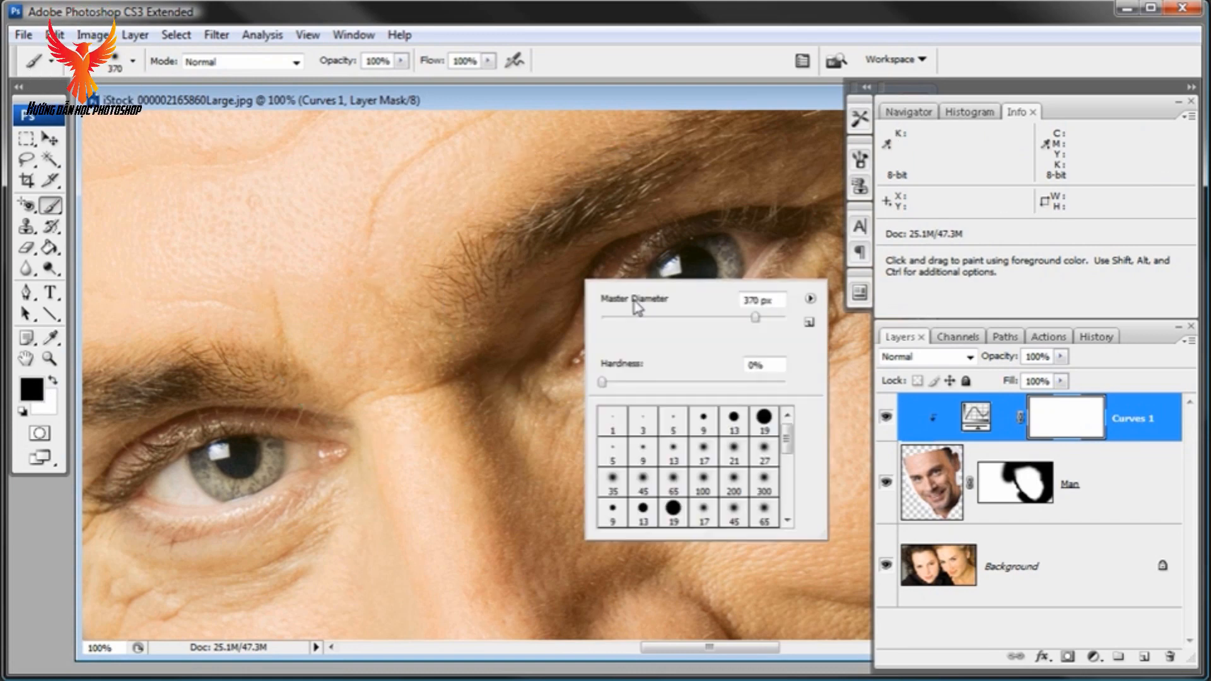
drag(635, 317, 656, 317)
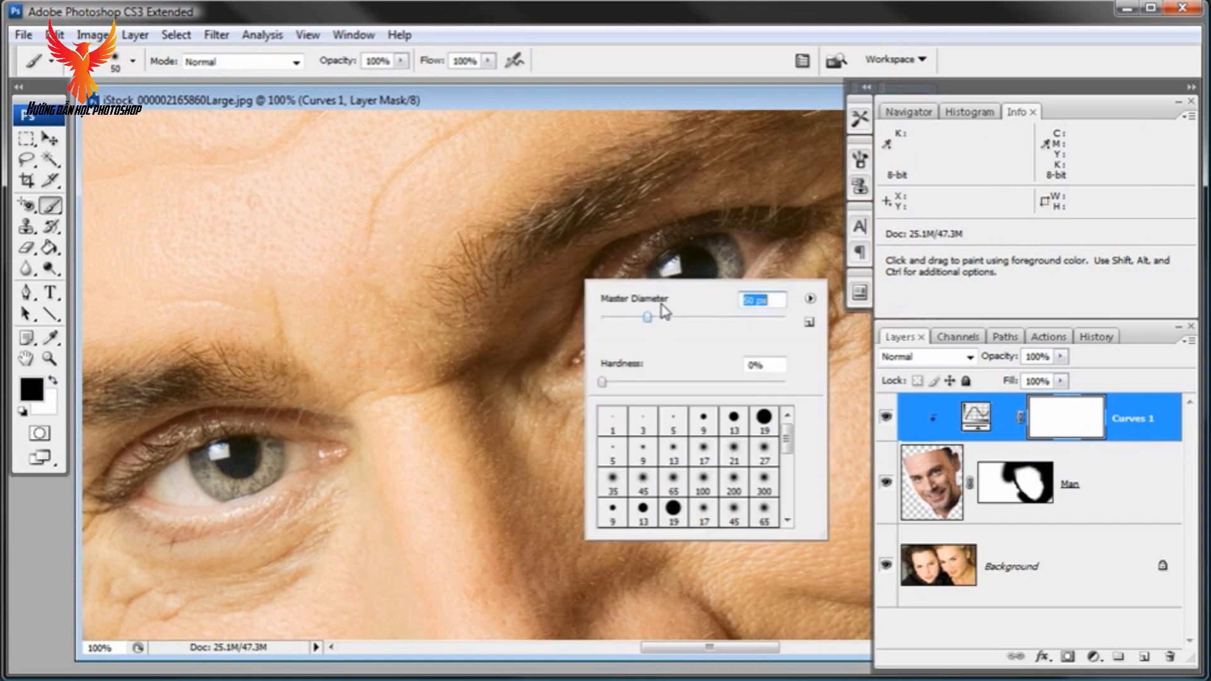
key(Return)
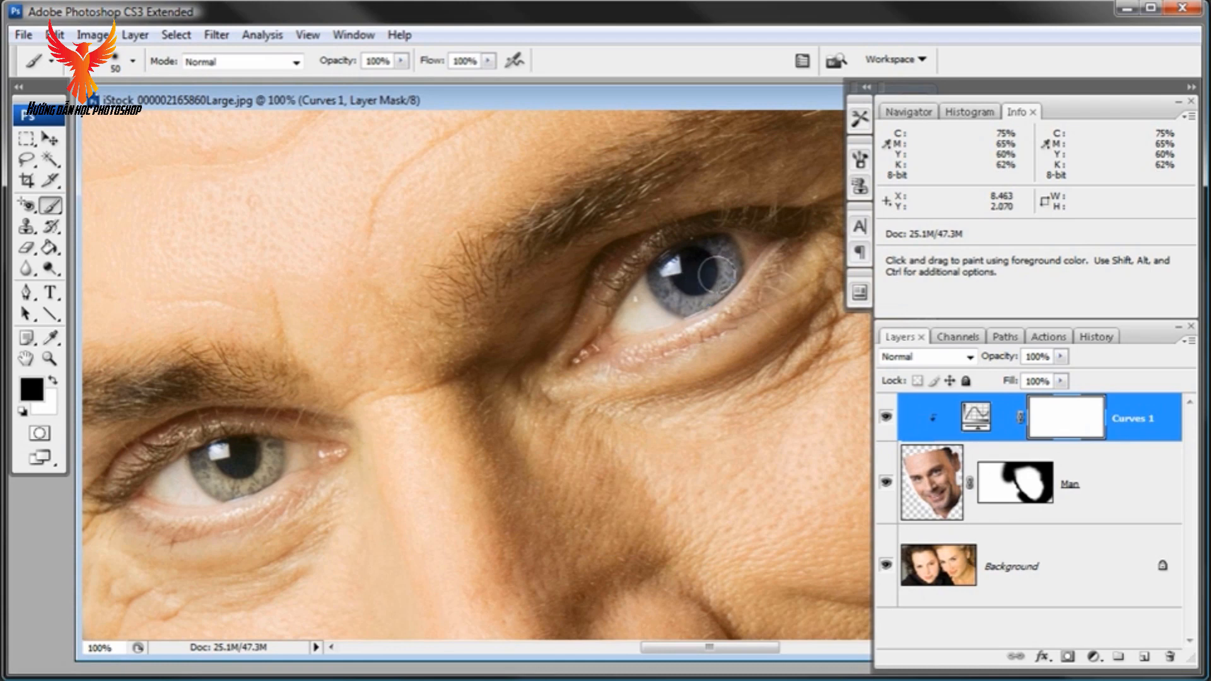
drag(716, 275, 687, 264)
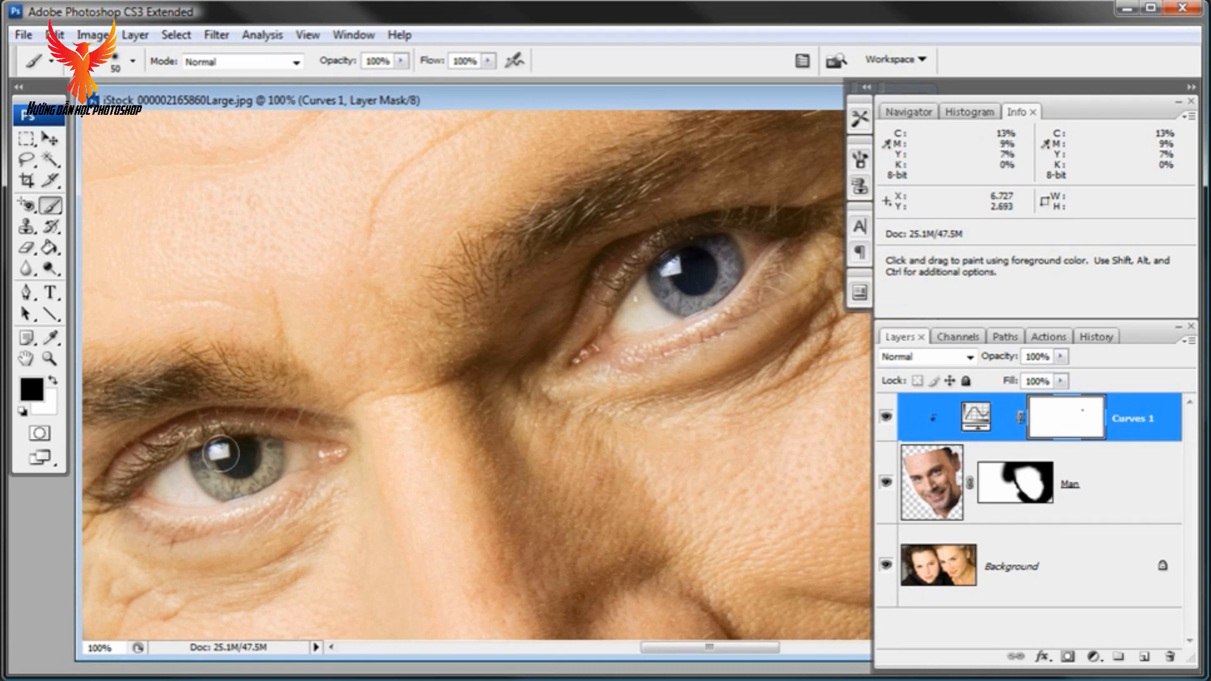
drag(210, 466, 260, 462)
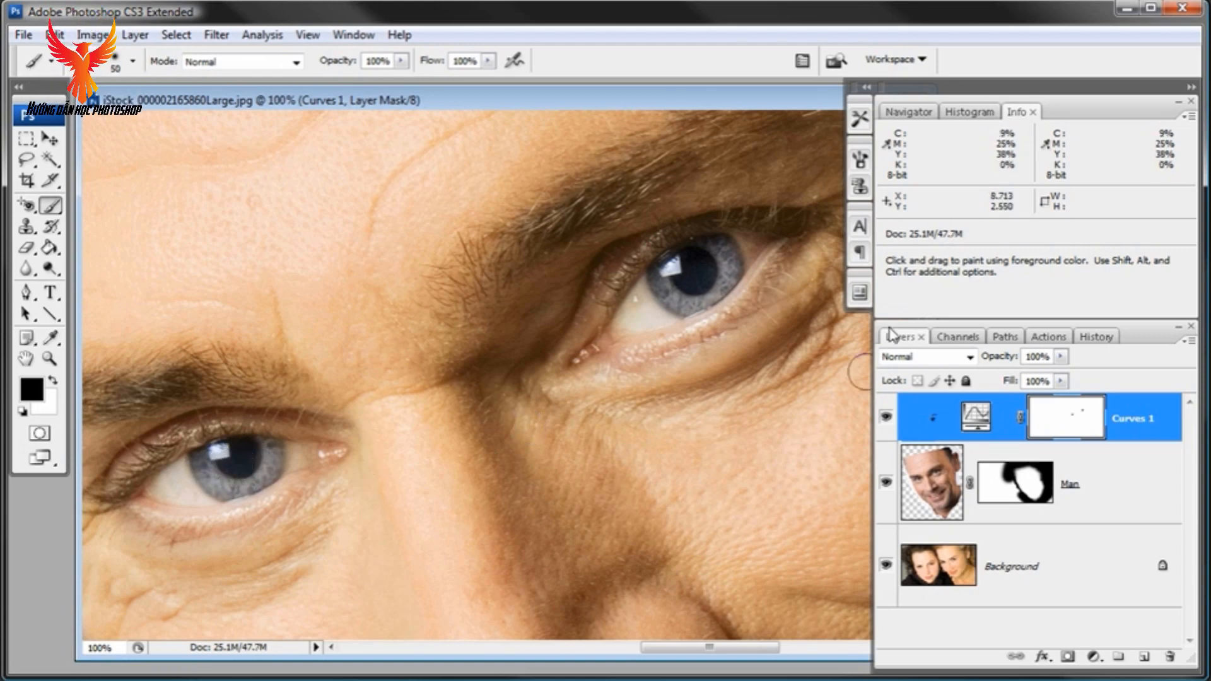
Step: Mask the Curves 1 adjustment off the man's lips and teeth in black, enlarging the soft brush from 50 to 70 px
click(893, 113)
click(1065, 370)
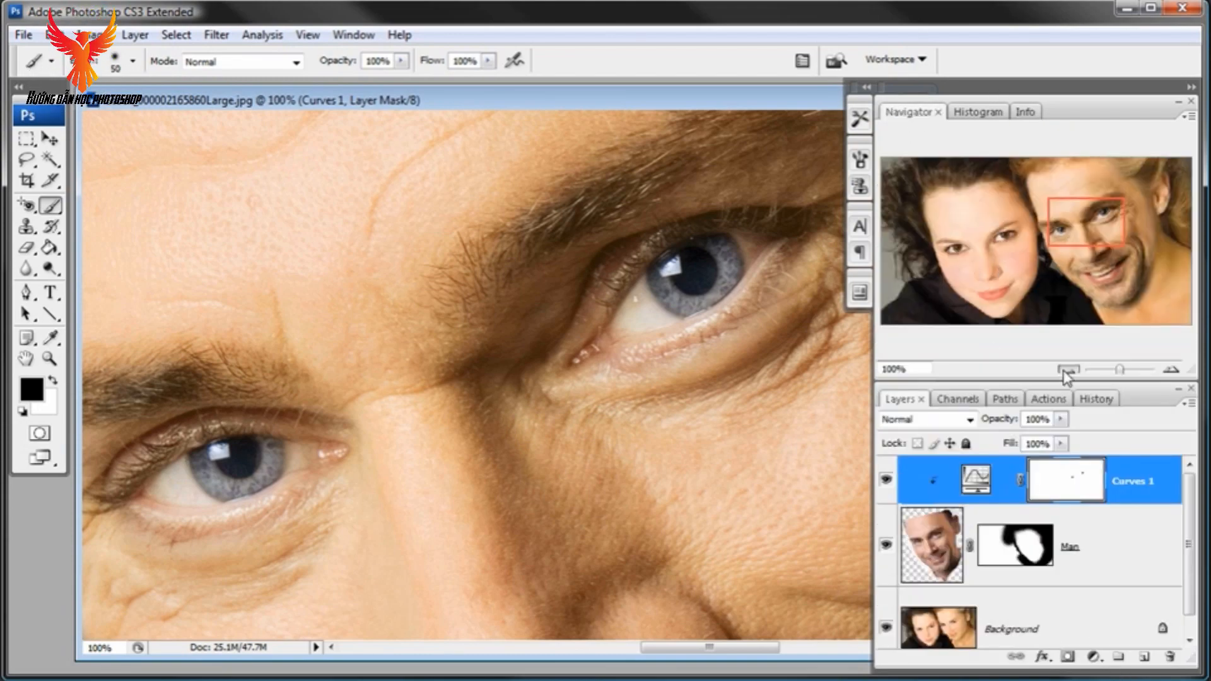
drag(730, 550, 653, 454)
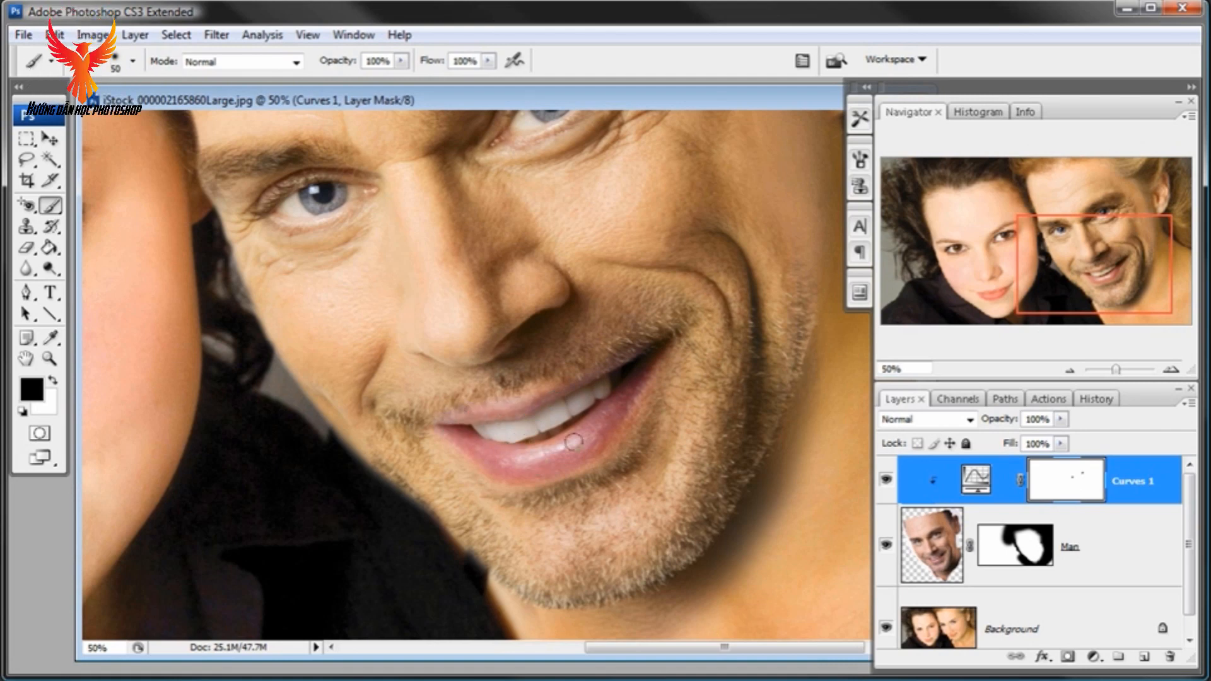
right_click(618, 416)
drag(700, 452, 709, 452)
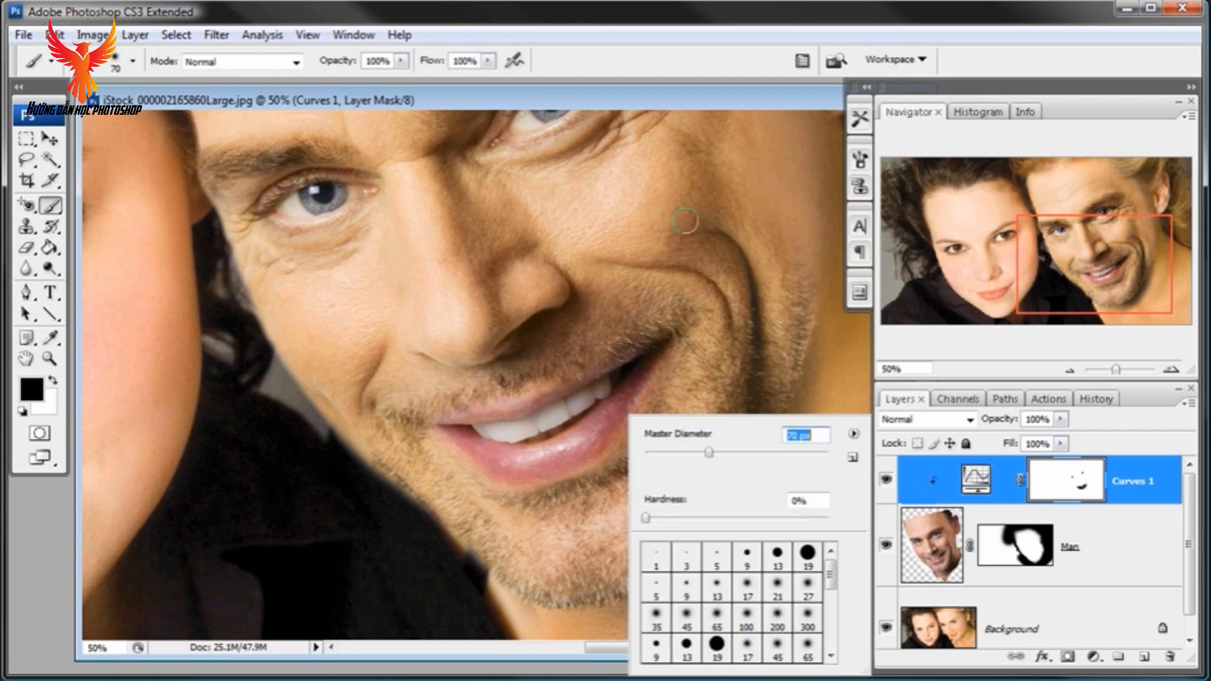
key(Return)
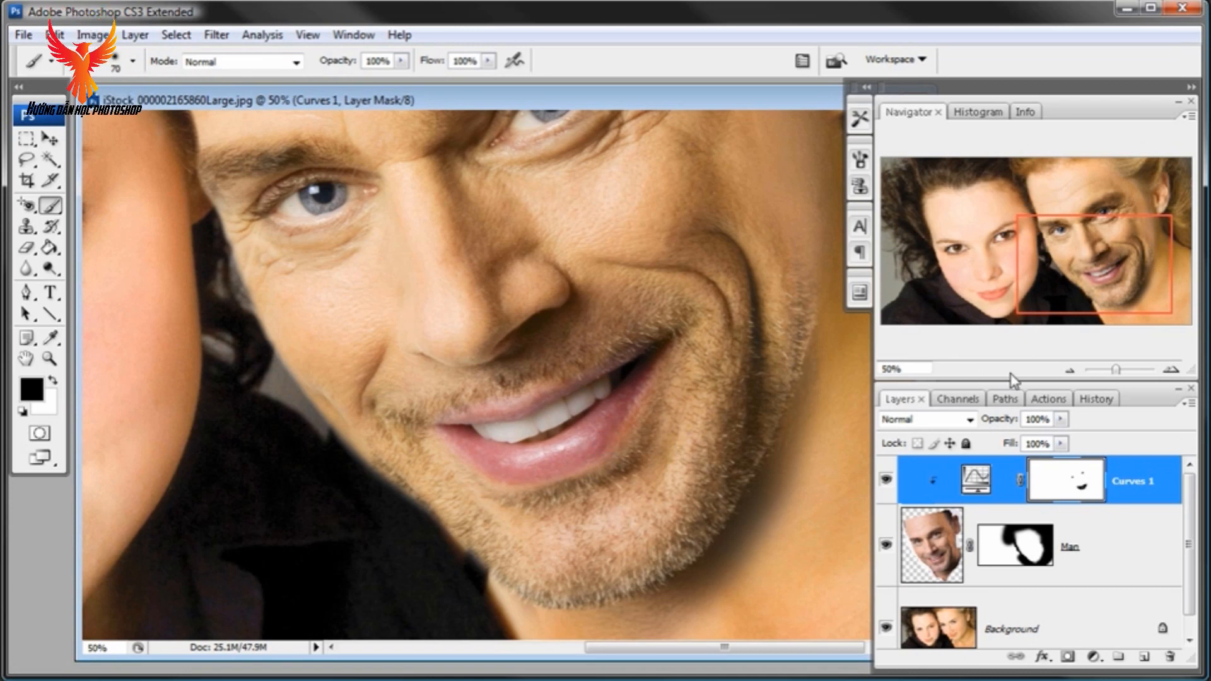
Step: Reopen the Curves 1 settings, move the Yellow channel's point to input 47, output 53, and apply the change
click(1072, 371)
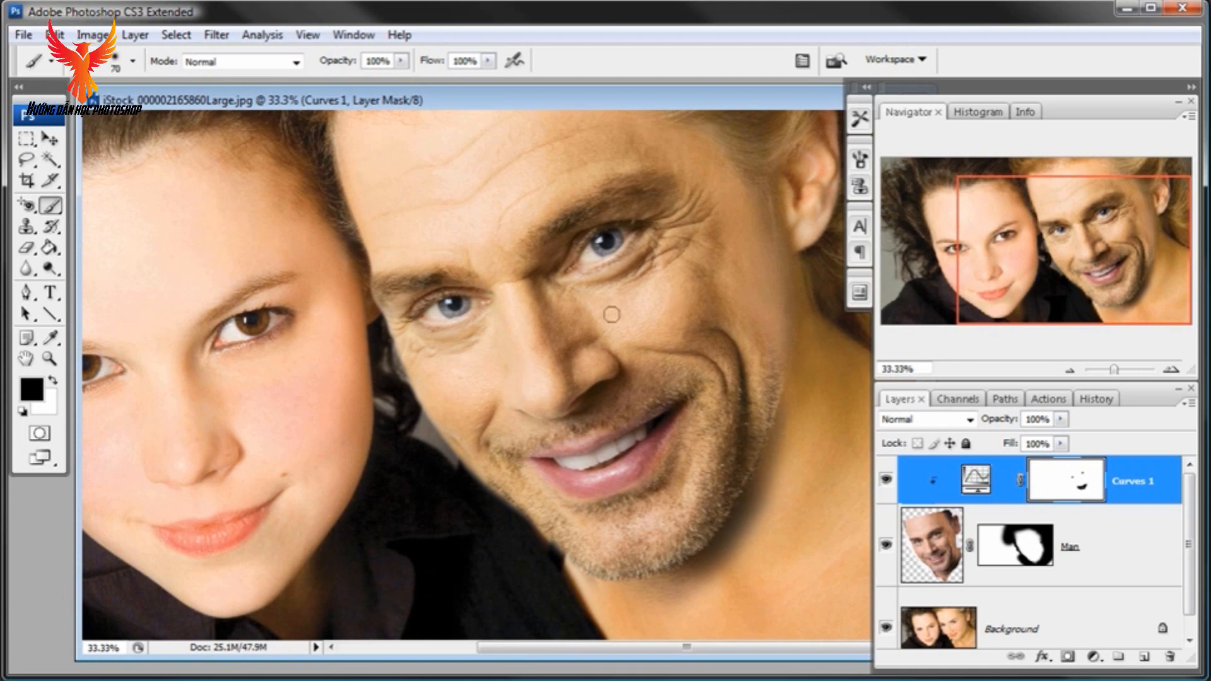
double_click(976, 479)
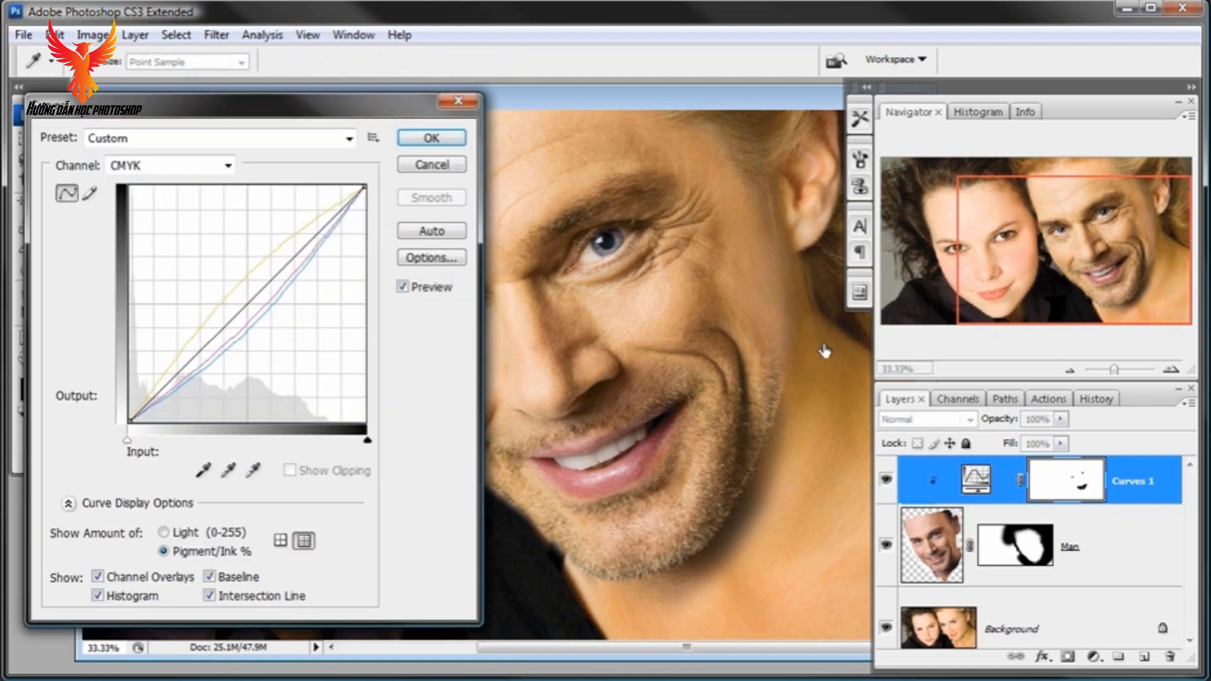
click(227, 165)
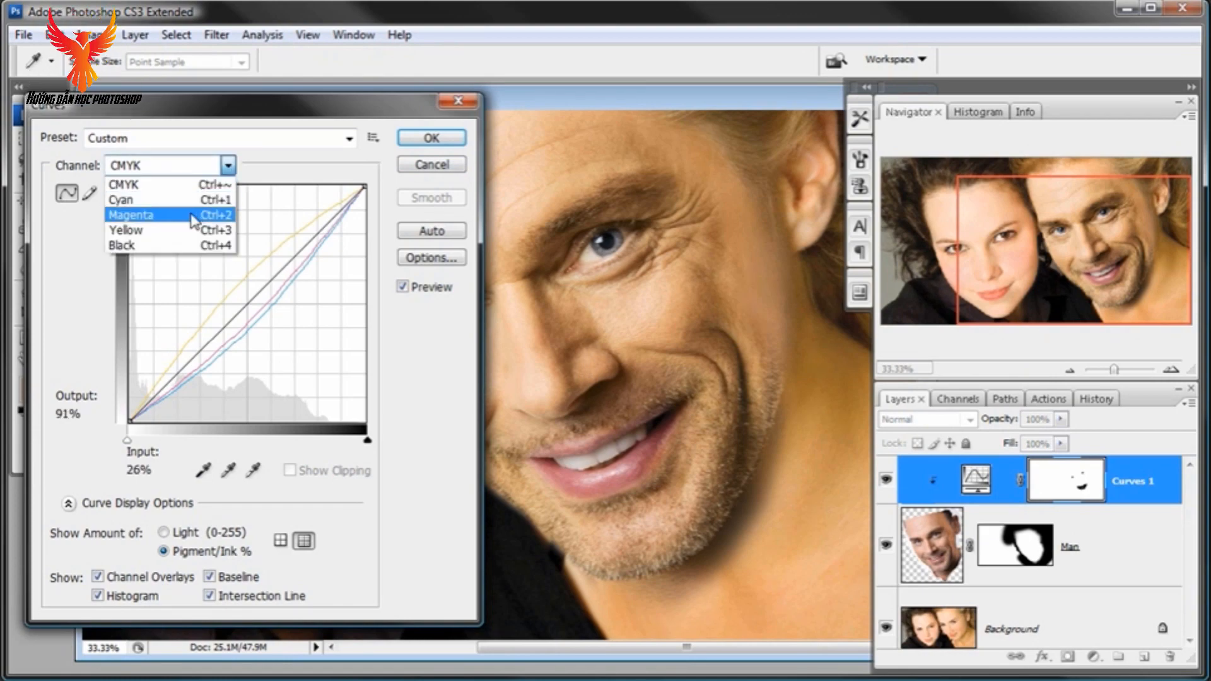
click(189, 235)
drag(235, 295, 238, 298)
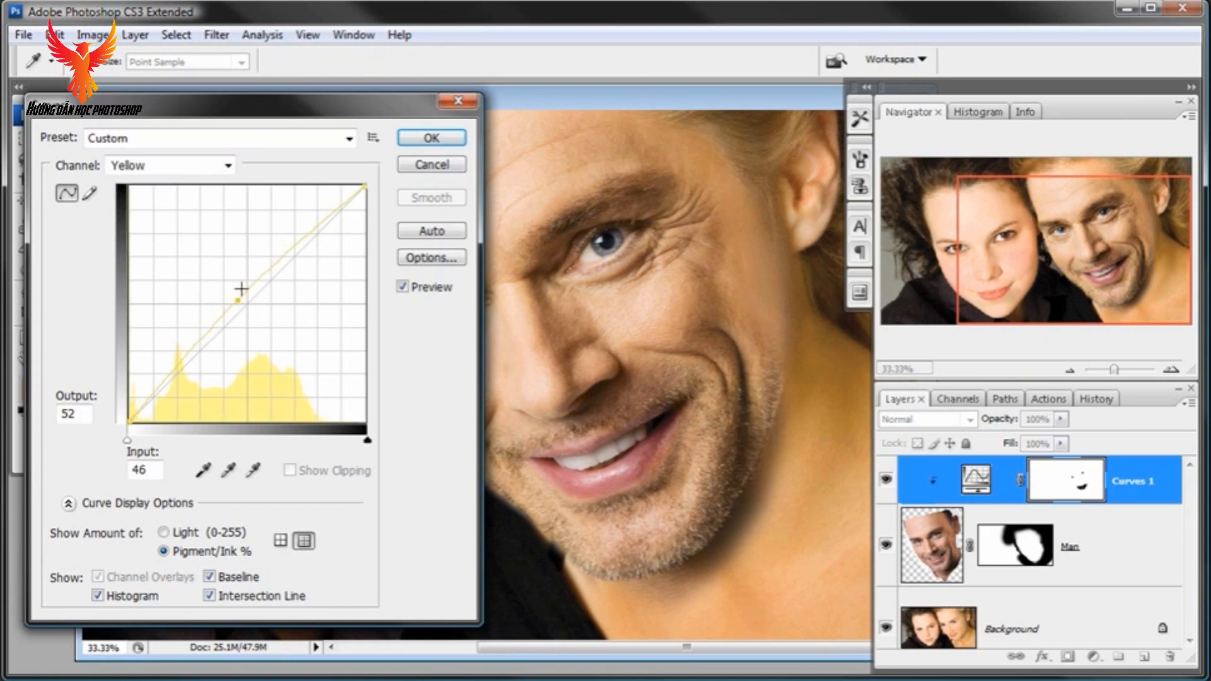
drag(262, 113, 1054, 308)
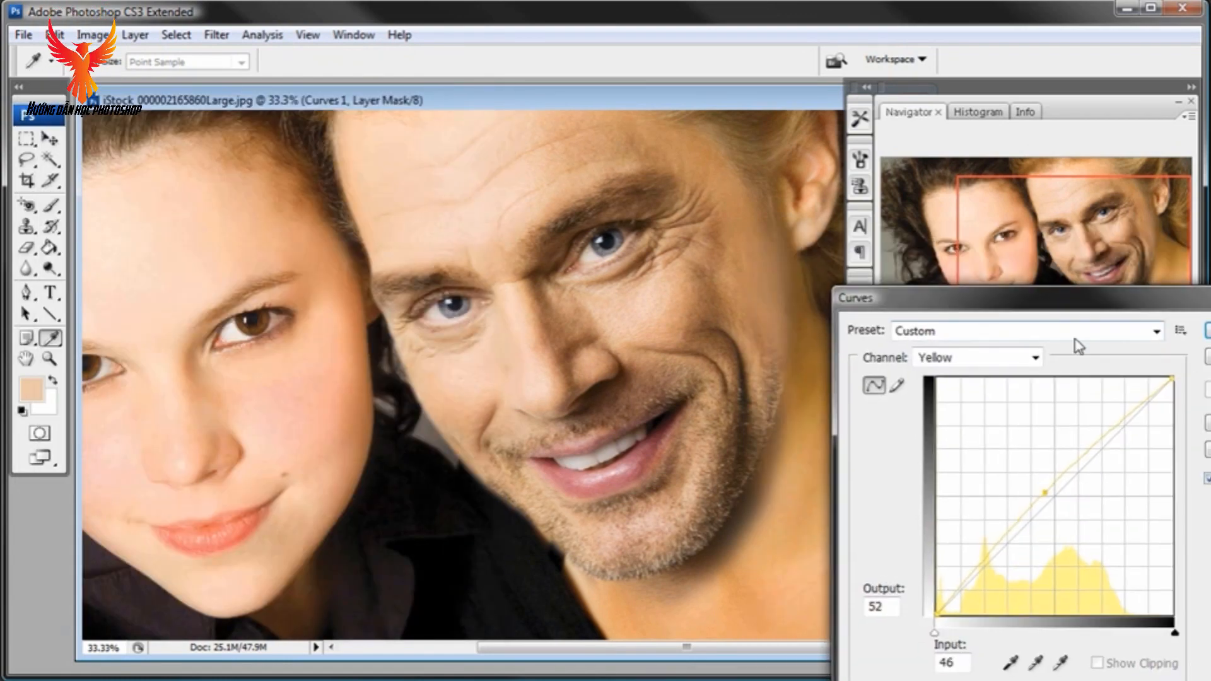
drag(1047, 496, 1047, 489)
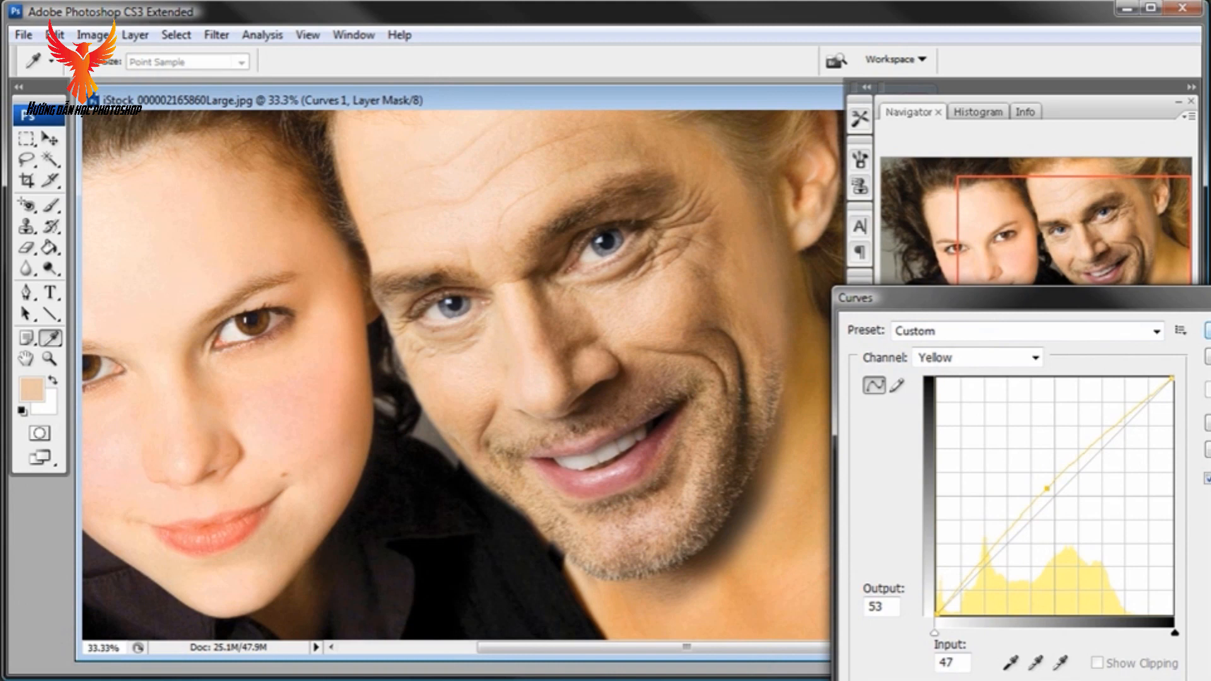
key(Return)
Step: Target the Man layer's mask and set up a soft black brush with a 453 px diameter
key(b)
key(d)
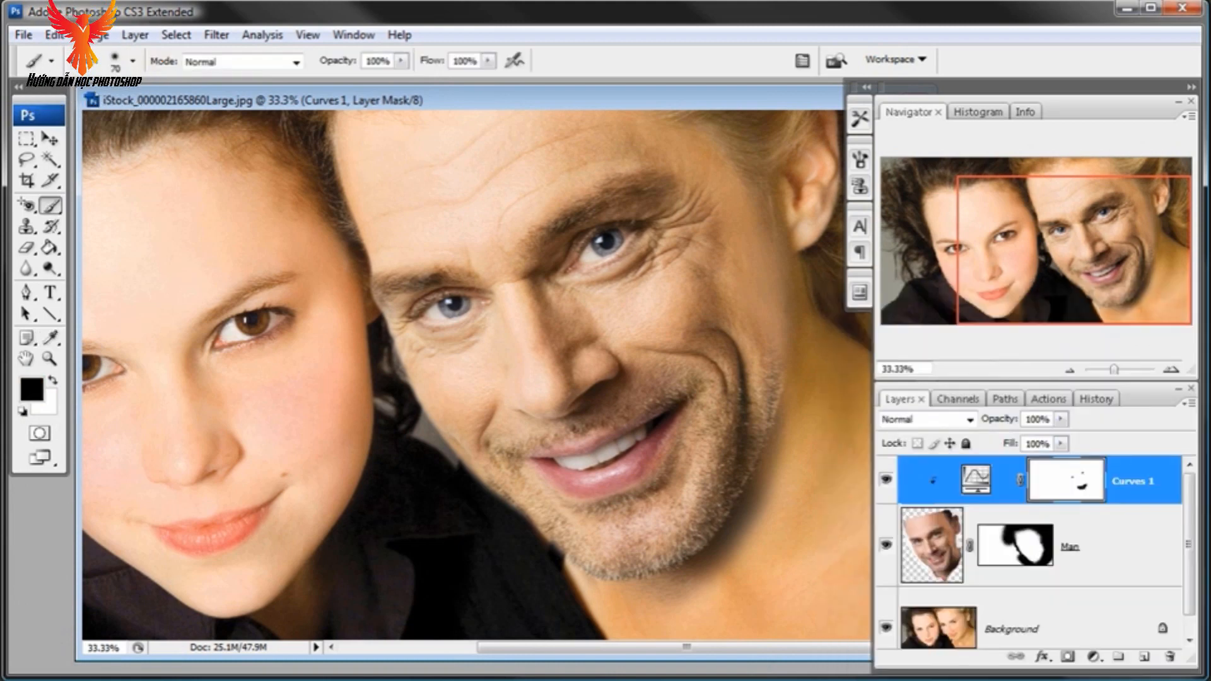
click(1068, 370)
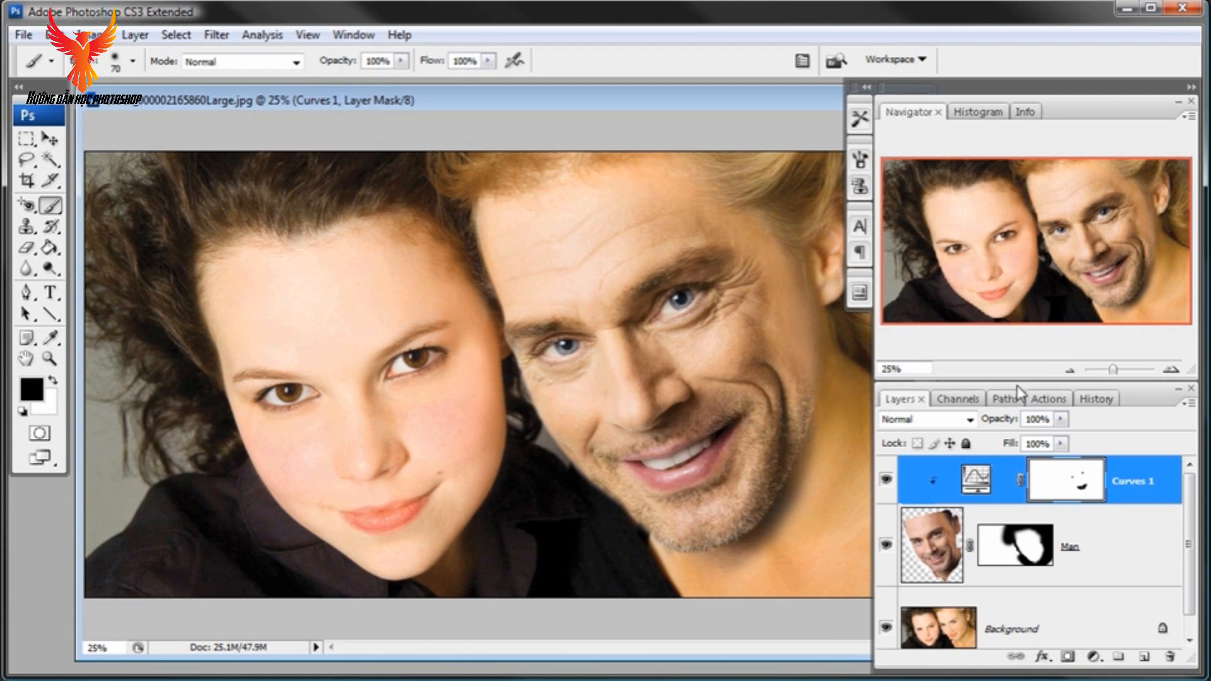
click(1036, 541)
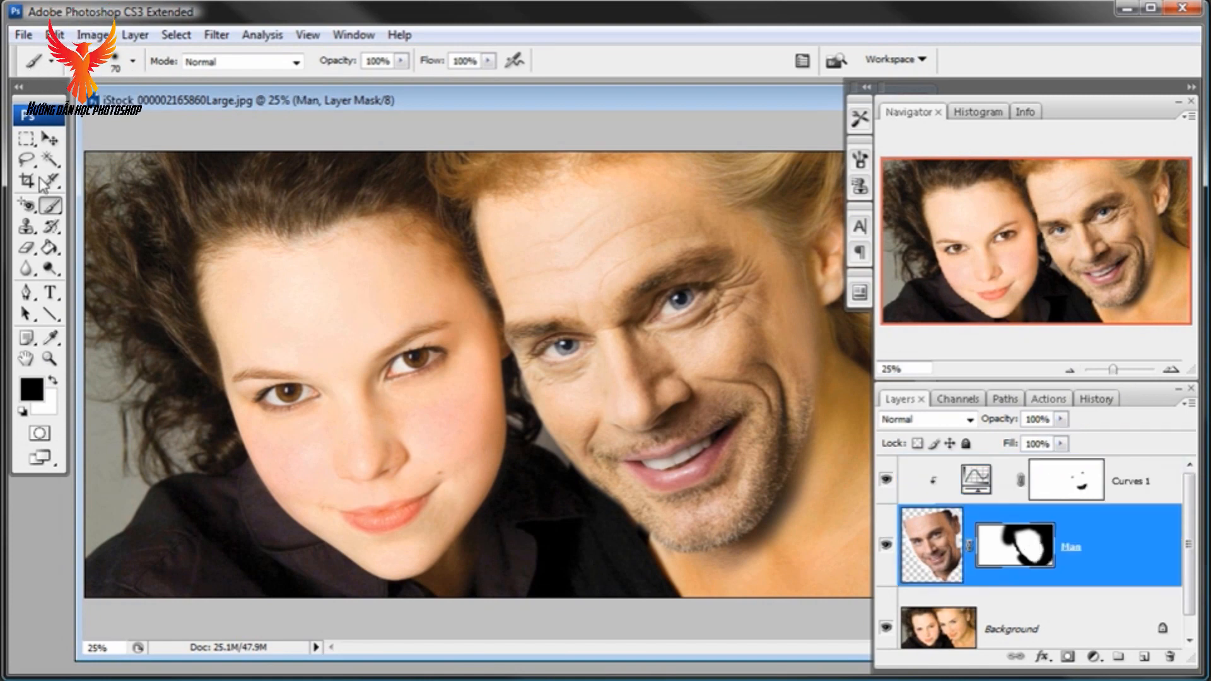
right_click(815, 360)
drag(842, 358, 937, 360)
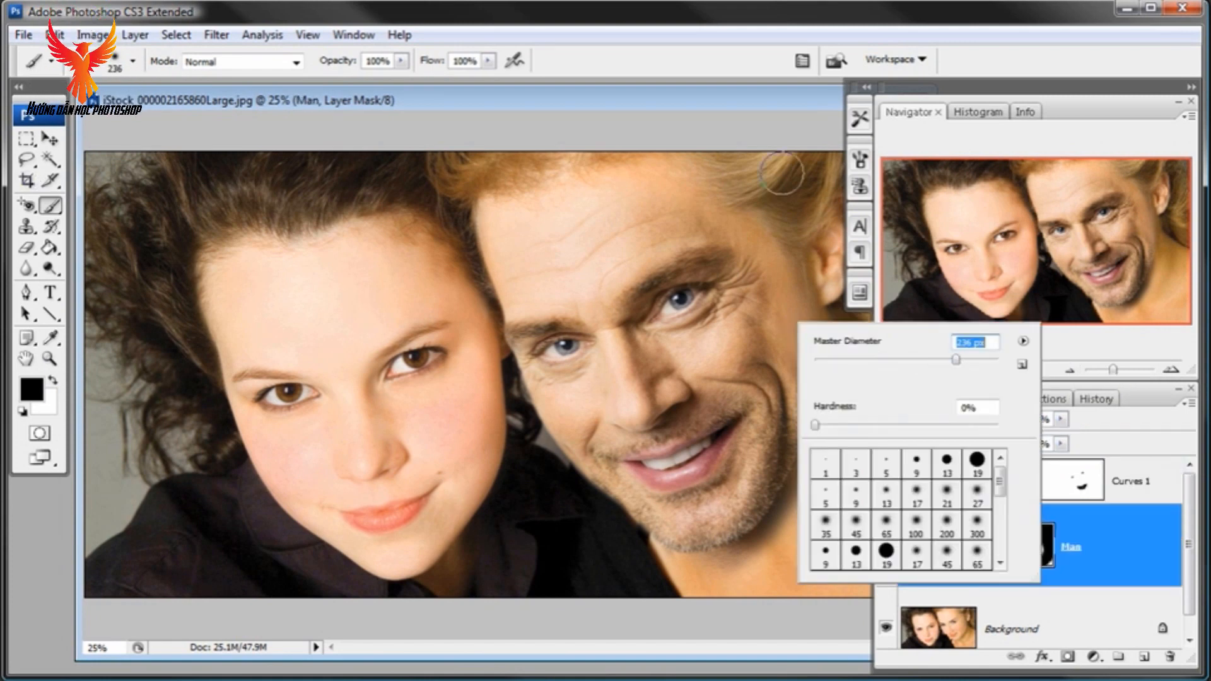
text(453)
key(Return)
Step: Reduce the soft black brush to 298 px and paint the Man layer's mask around the edges of his face
right_click(773, 322)
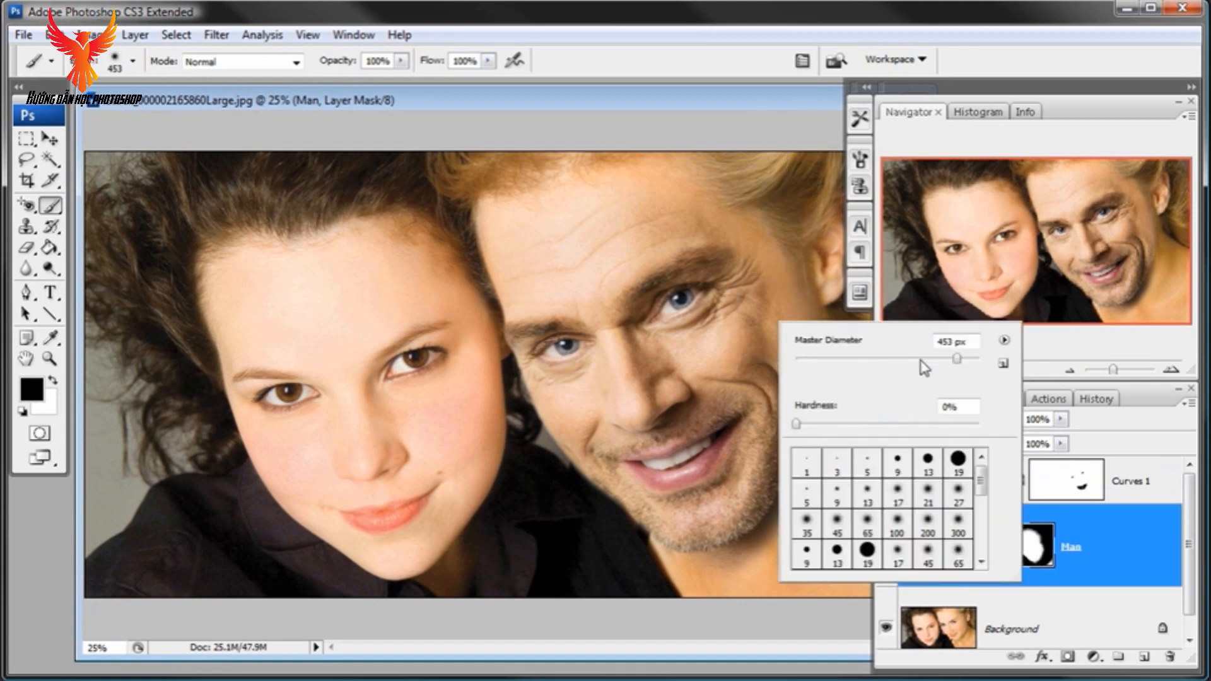
text(201)
key(Return)
right_click(809, 344)
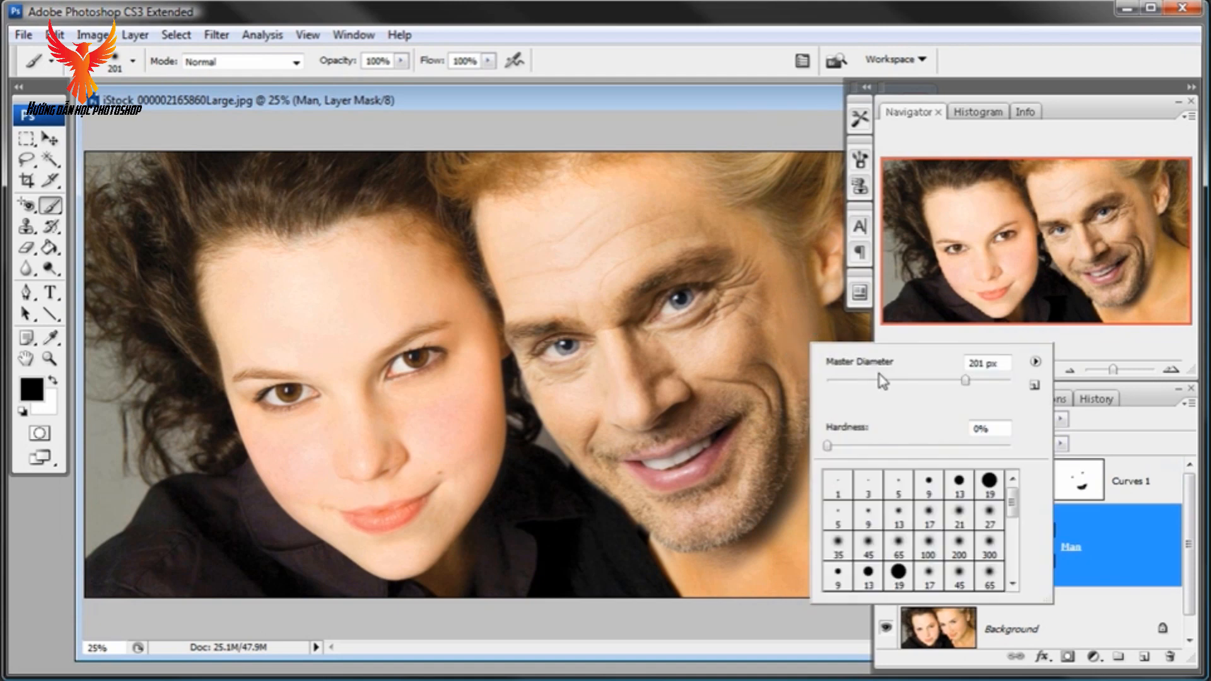
drag(964, 380, 974, 380)
key(Return)
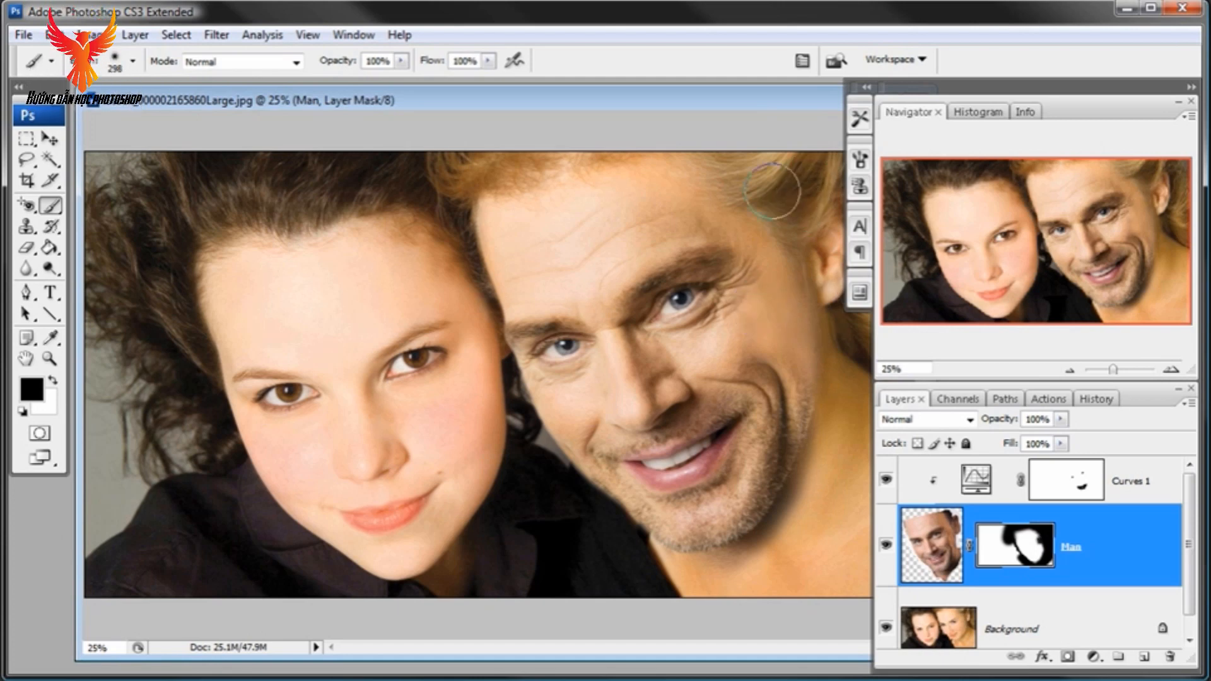
drag(791, 202, 683, 202)
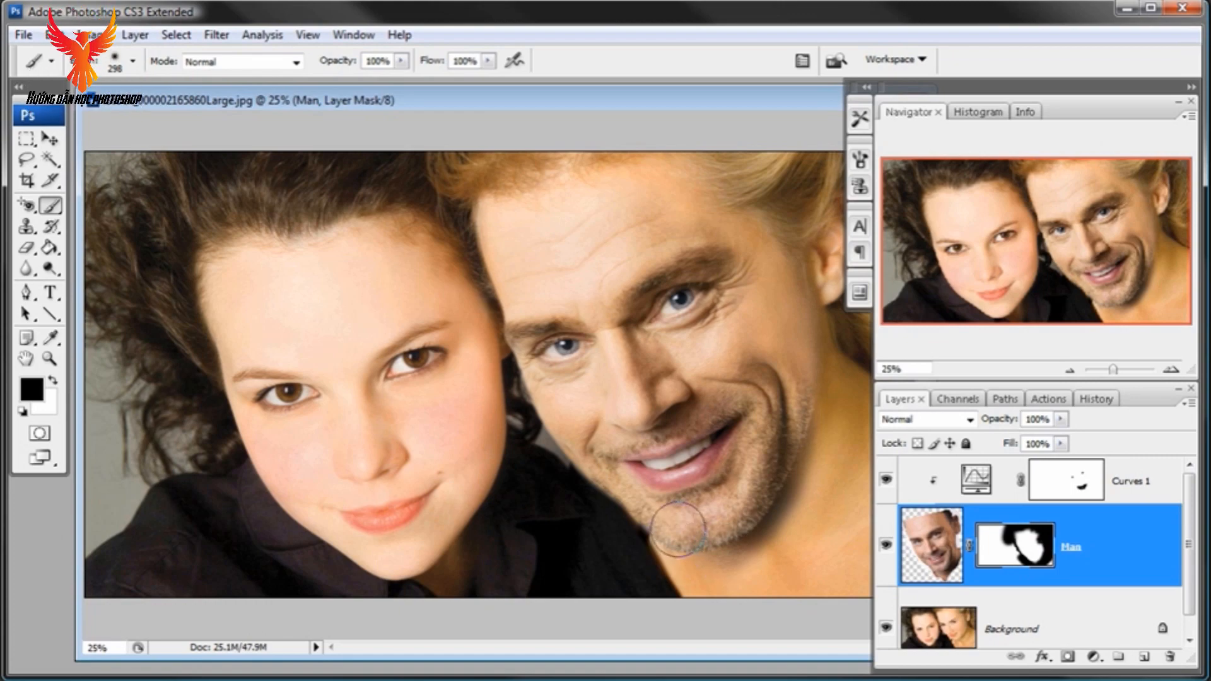
Step: Reduce the soft black brush to 110 px for detailed masking along the man's jaw beside the dark collar
click(49, 358)
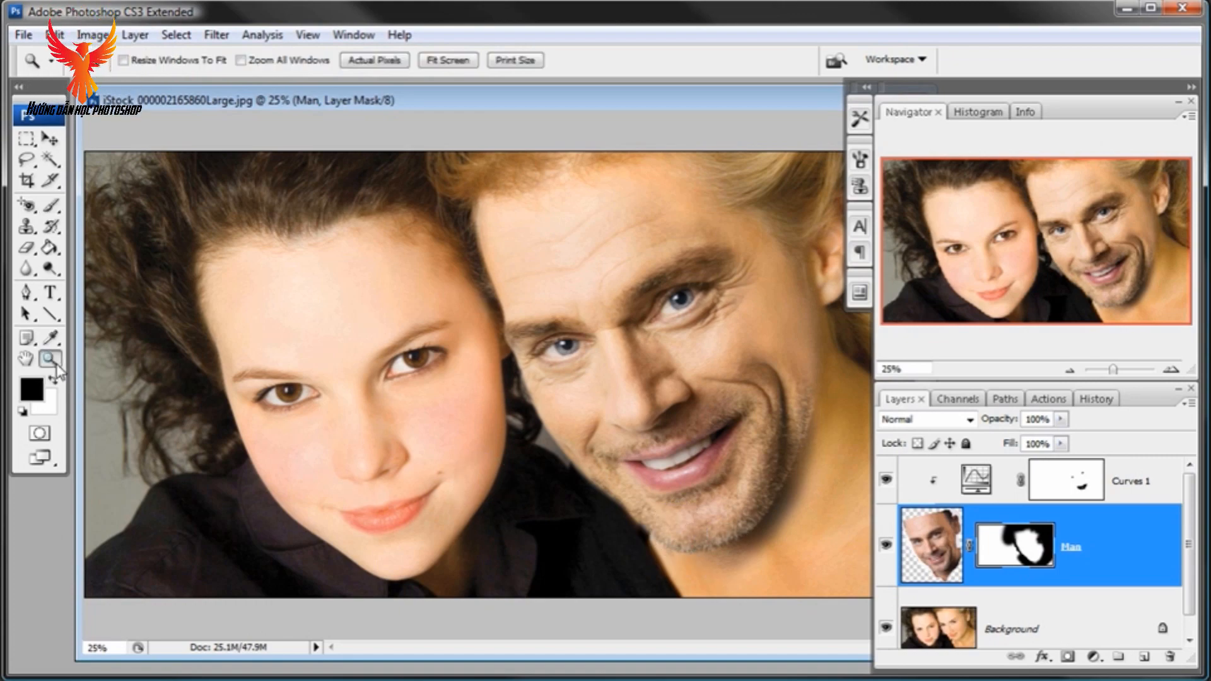
click(595, 475)
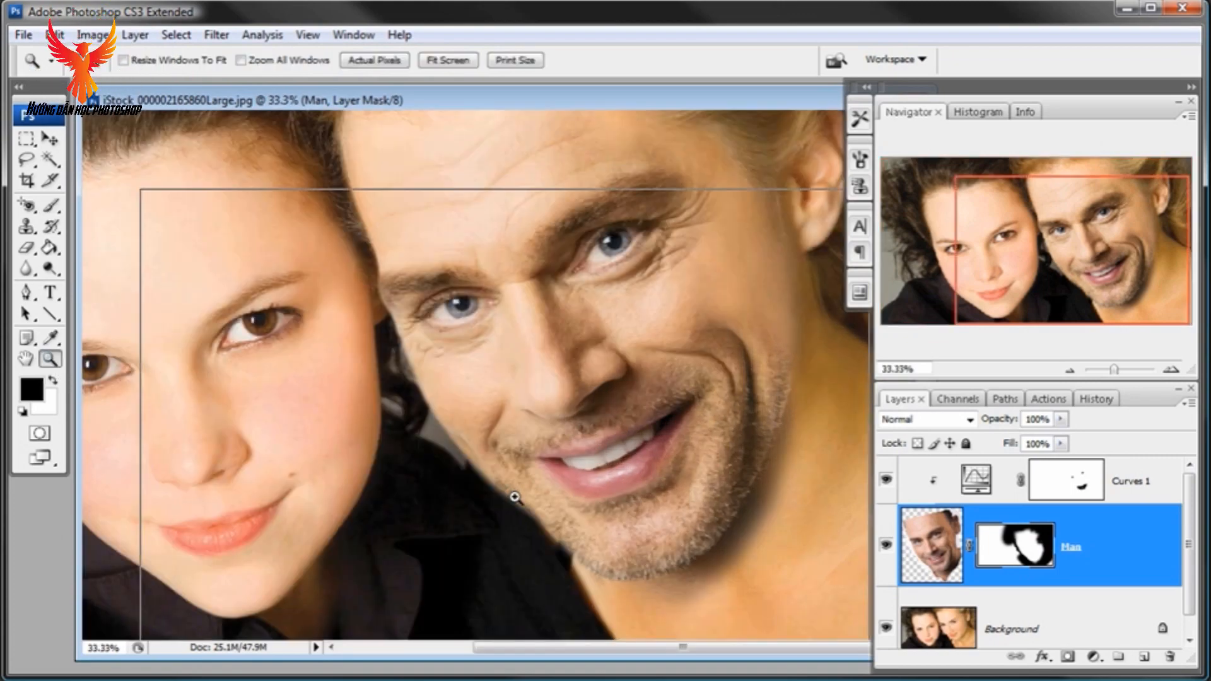
click(516, 496)
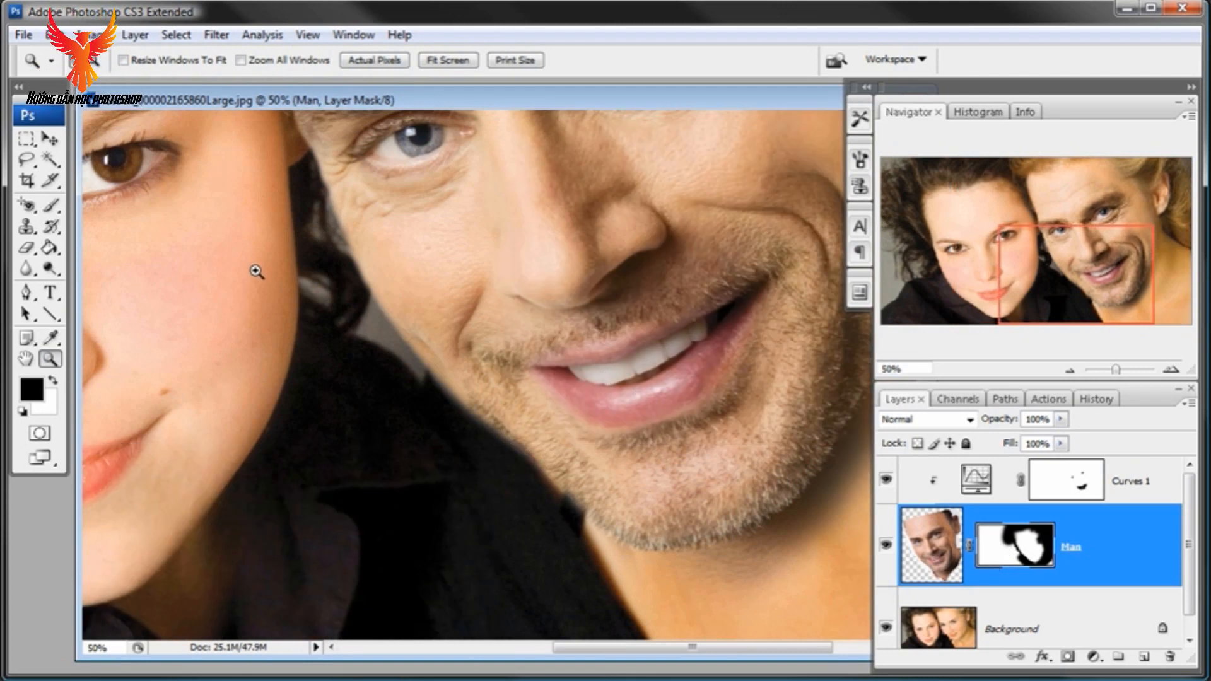
click(51, 205)
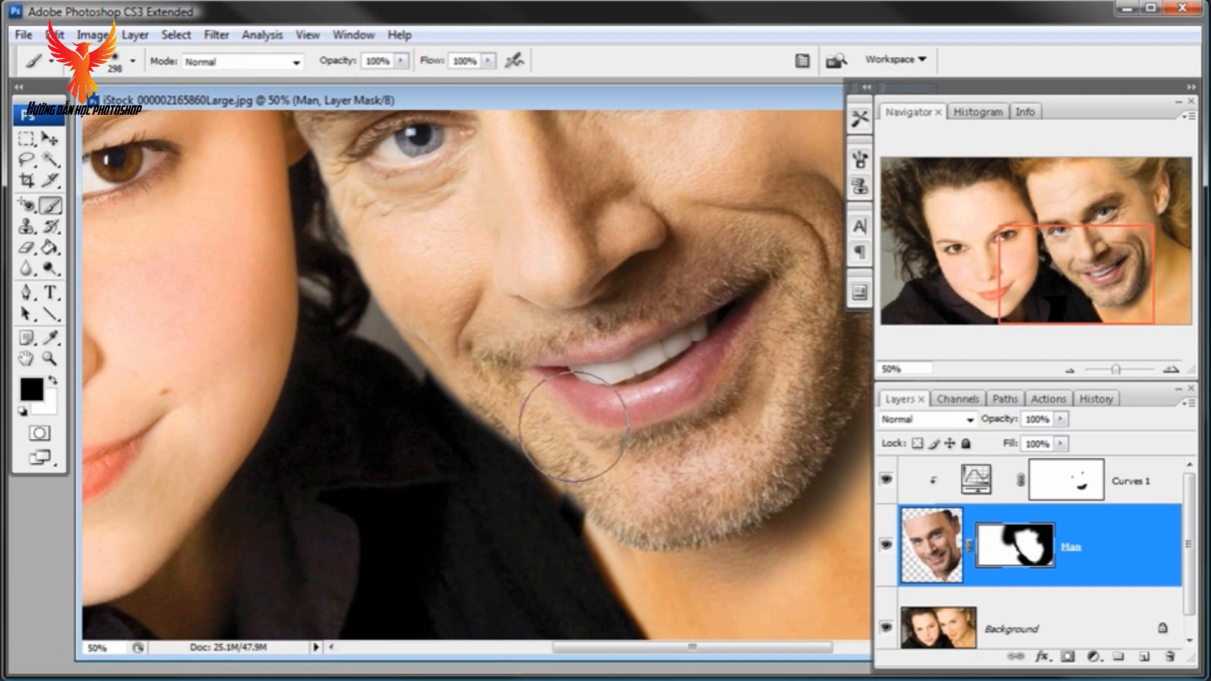
right_click(549, 467)
click(665, 501)
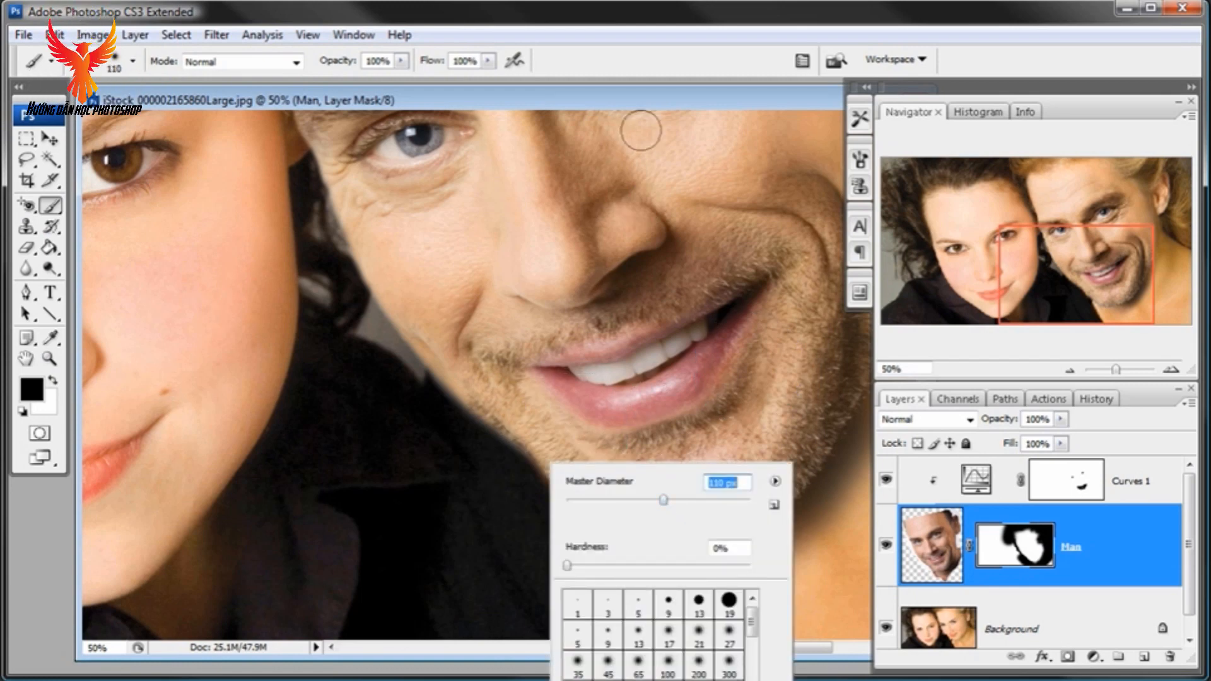
key(Return)
Step: Raise the black brush's hardness to 72% and clean up the Man layer's mask along his jaw and cheek
right_click(566, 505)
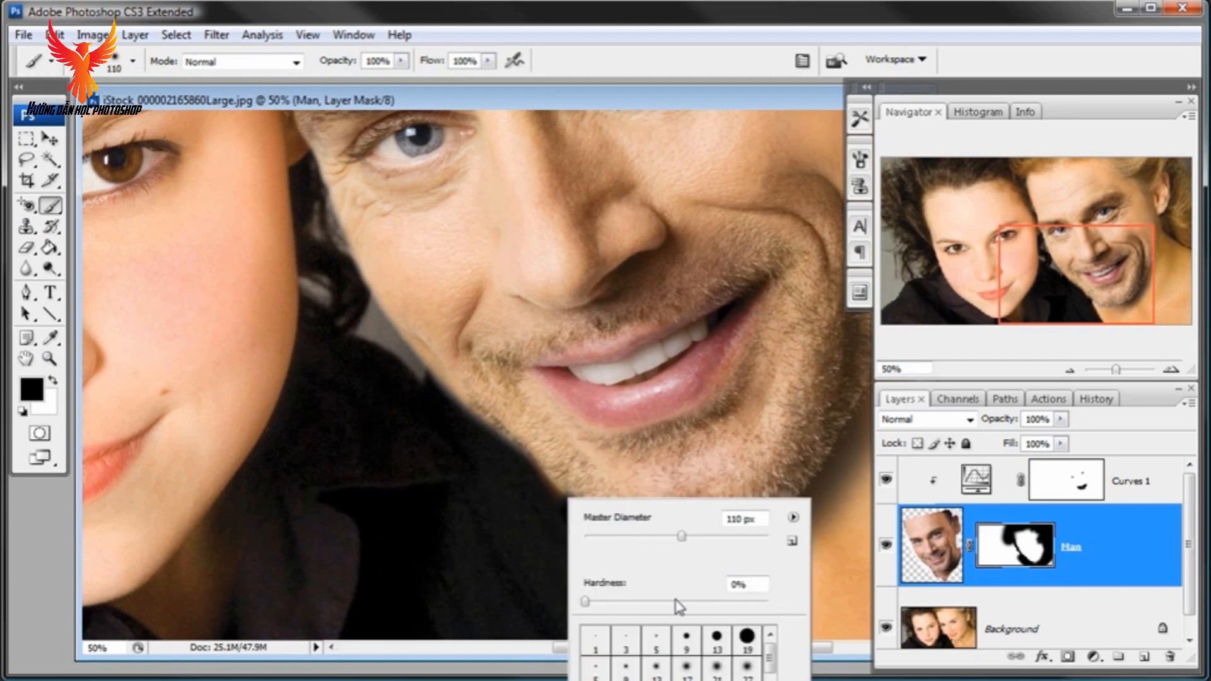
key(Return)
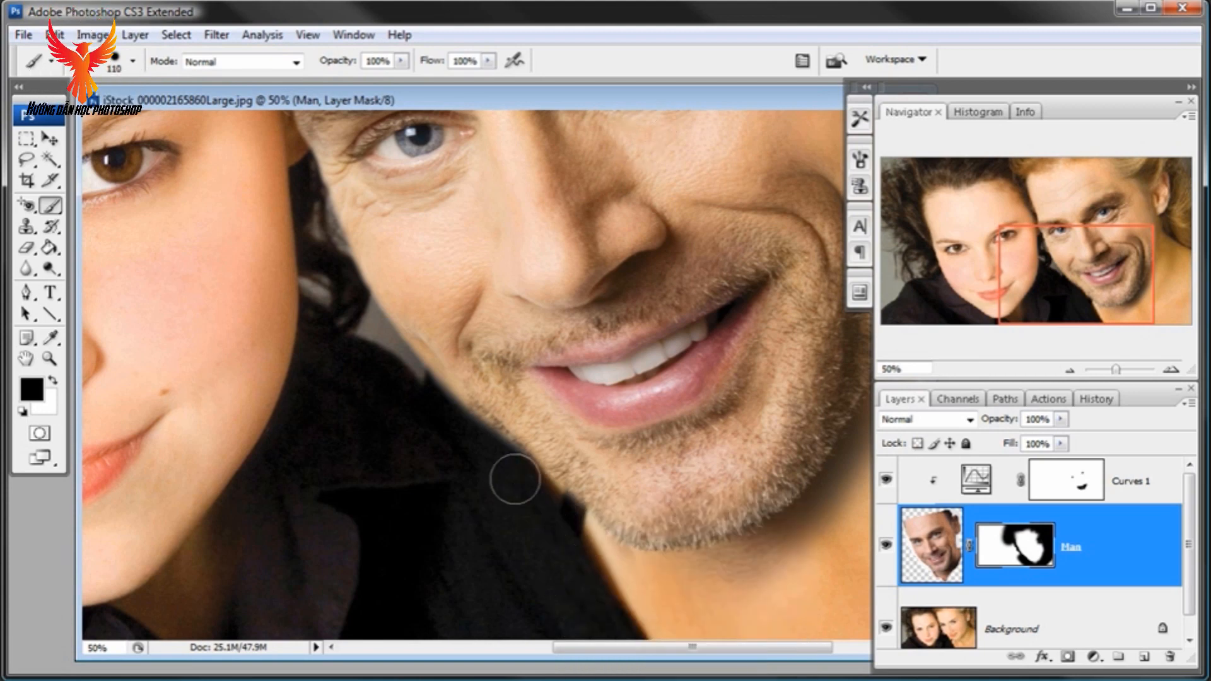
right_click(434, 415)
drag(652, 516, 590, 515)
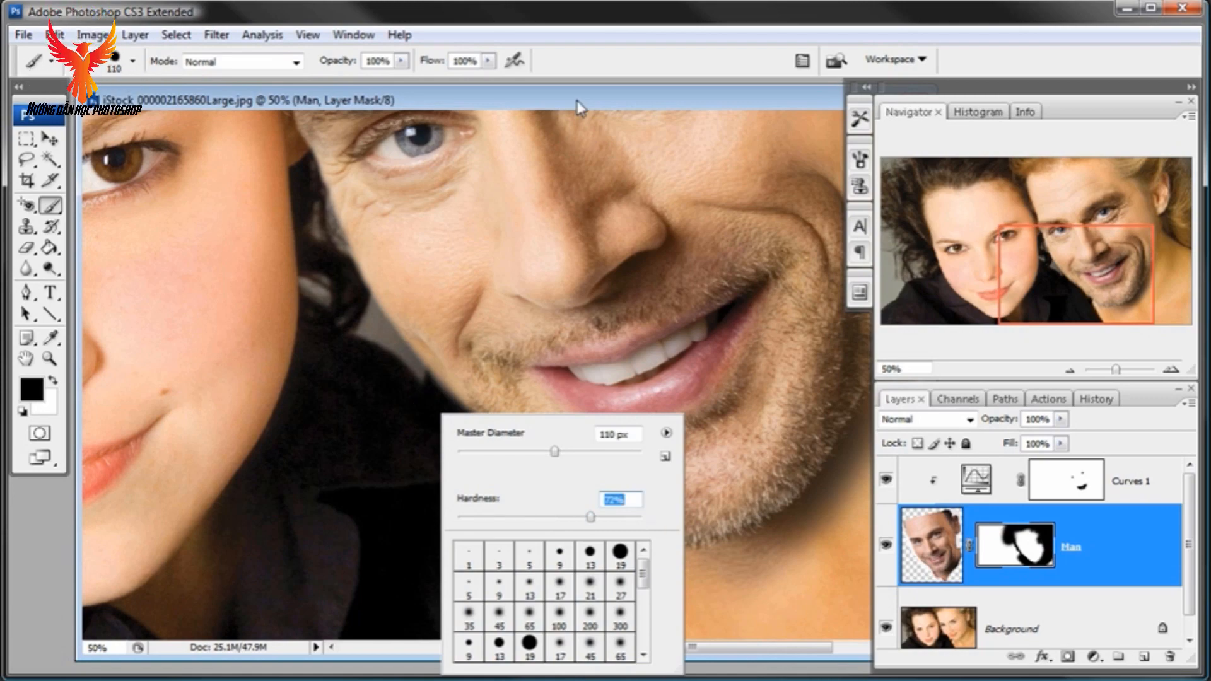
key(Return)
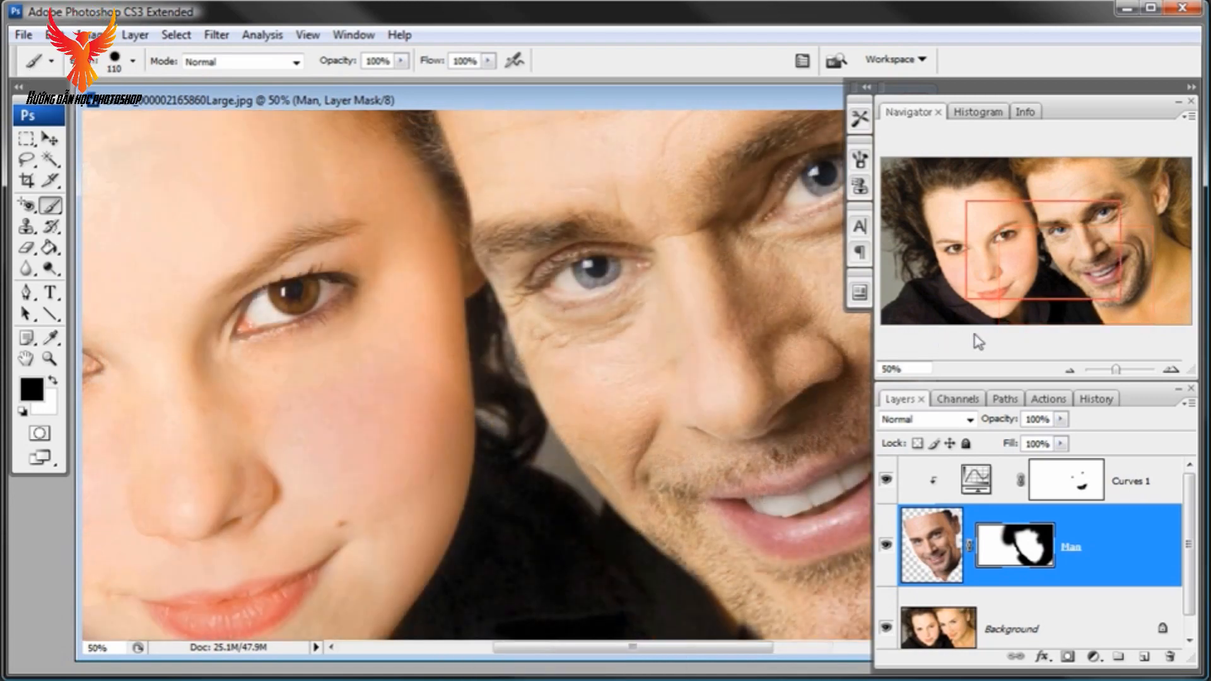
Step: Narrow the panel dock to uncover the document window and show the whole image at 25%
click(1069, 372)
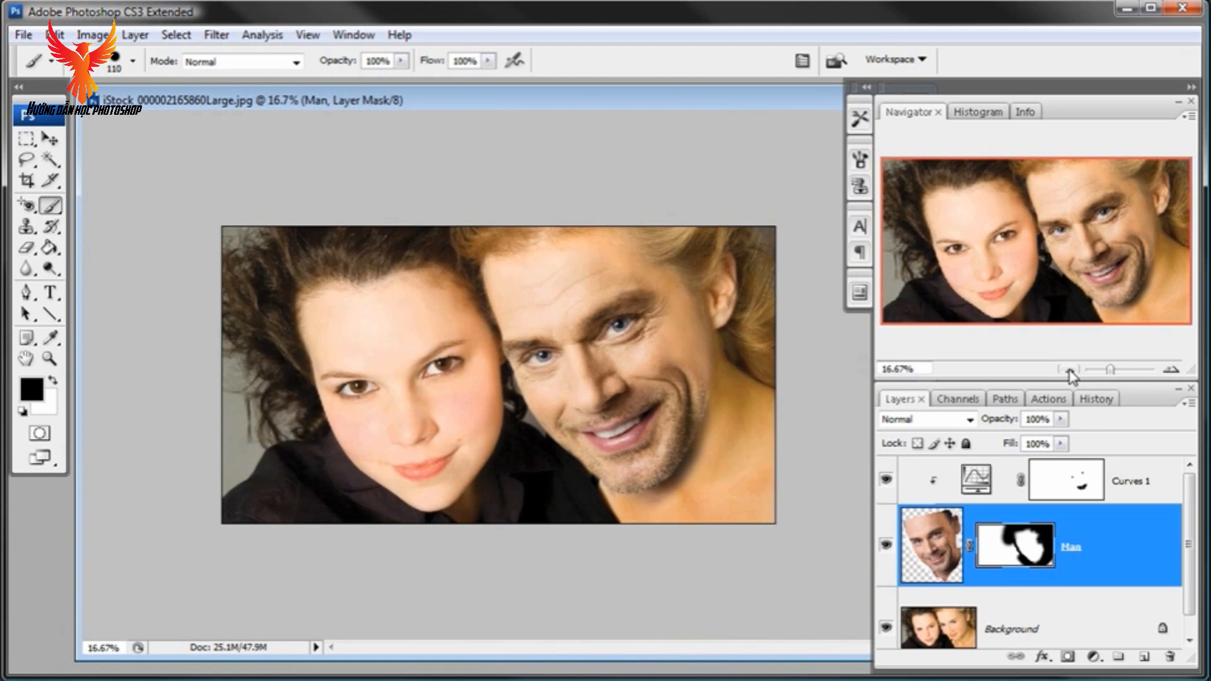
key(z)
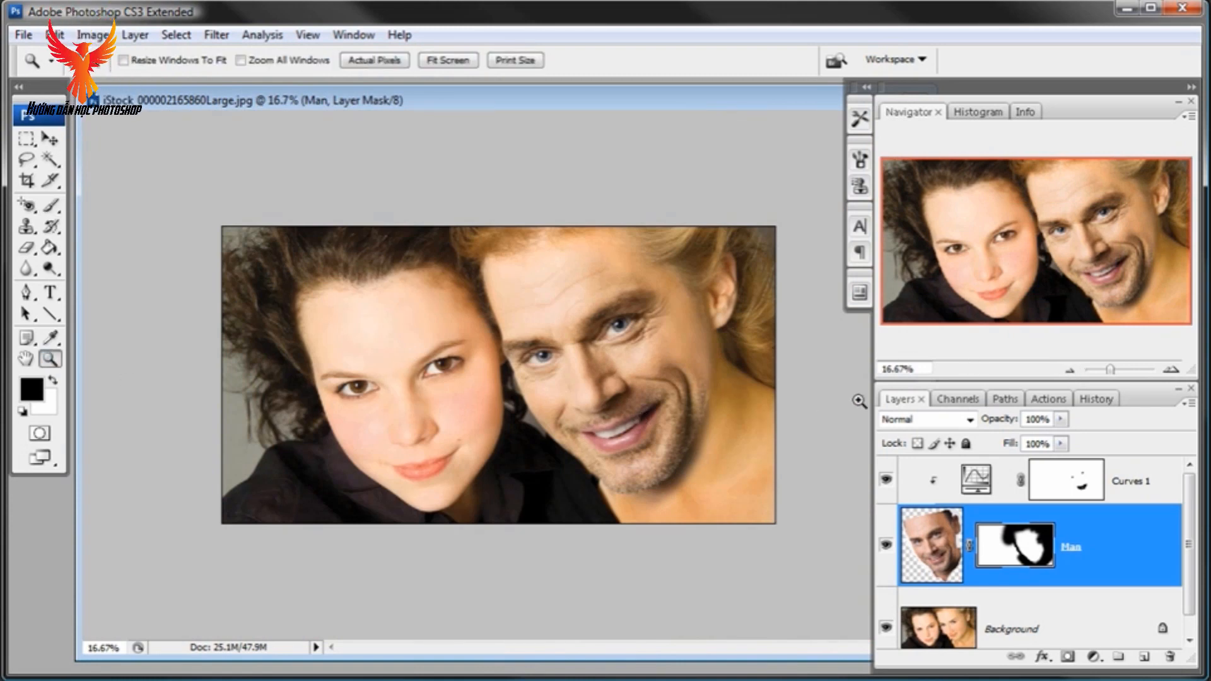
drag(872, 394, 963, 394)
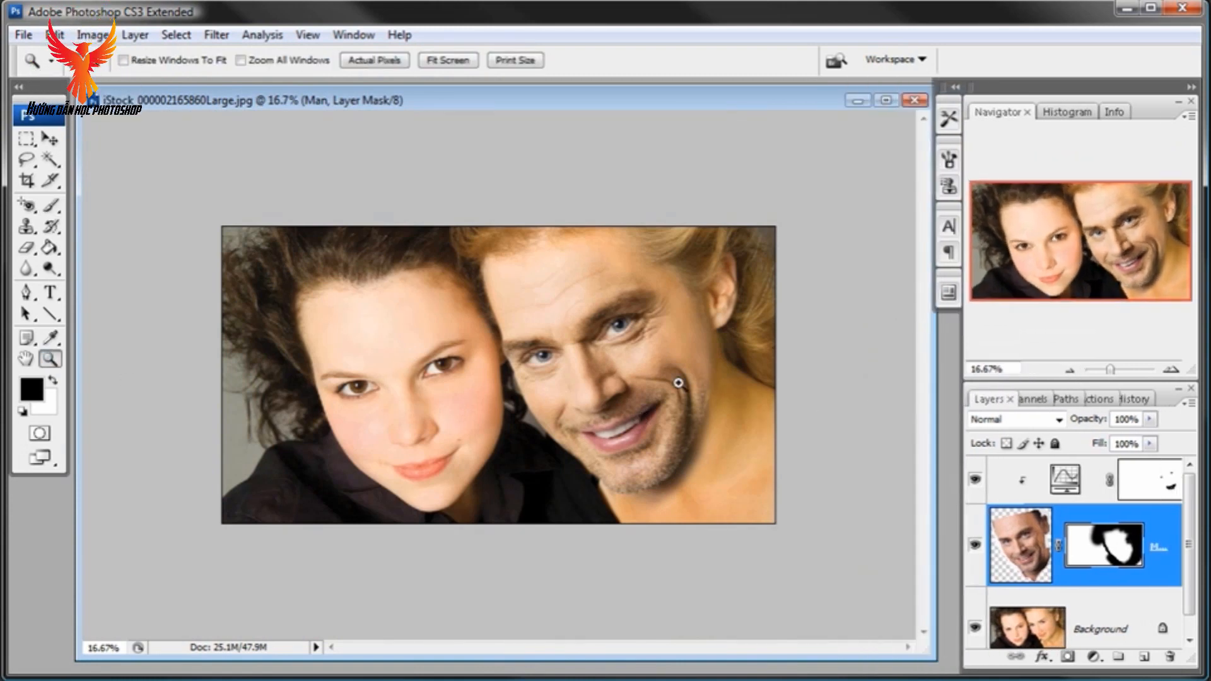
click(652, 381)
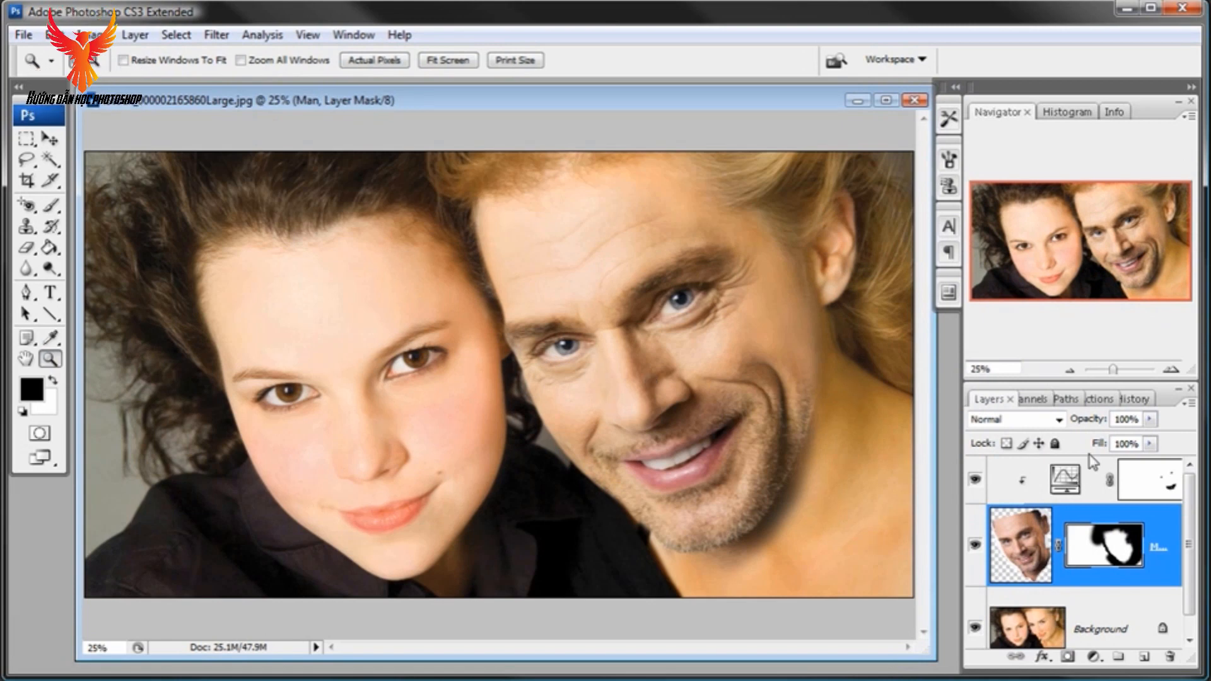
Step: Compare the original photo snapshot with the last Brush Tool history state, and return to the layer list
click(1115, 400)
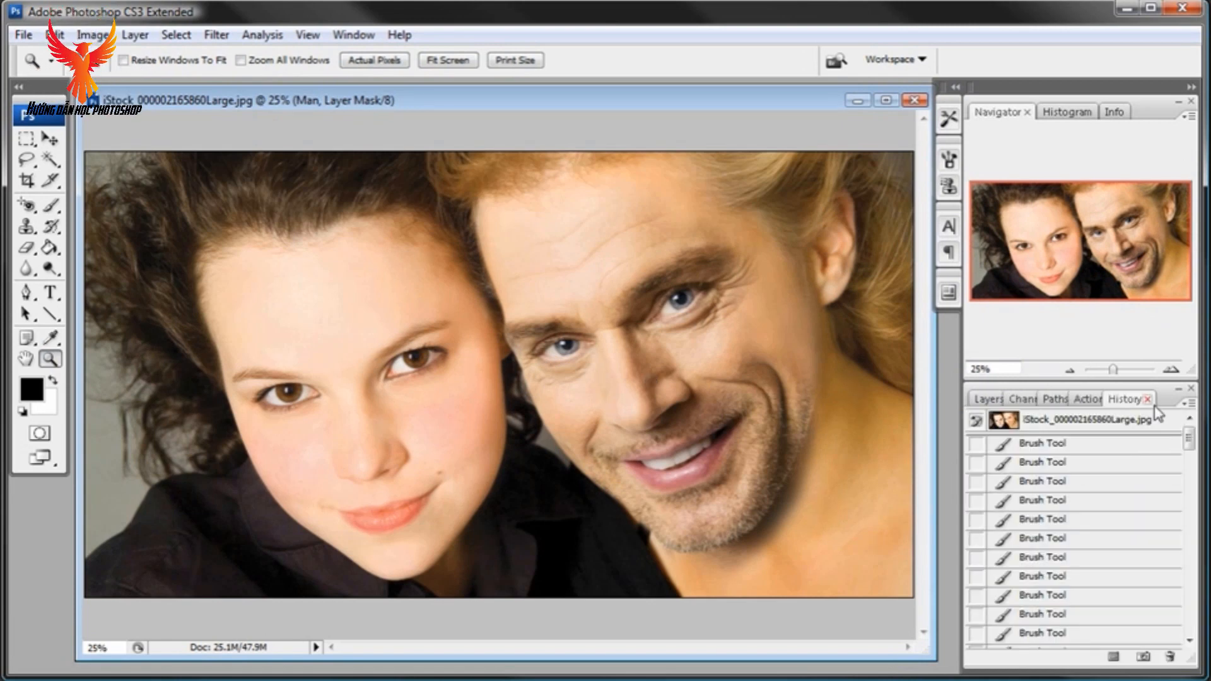
click(1154, 421)
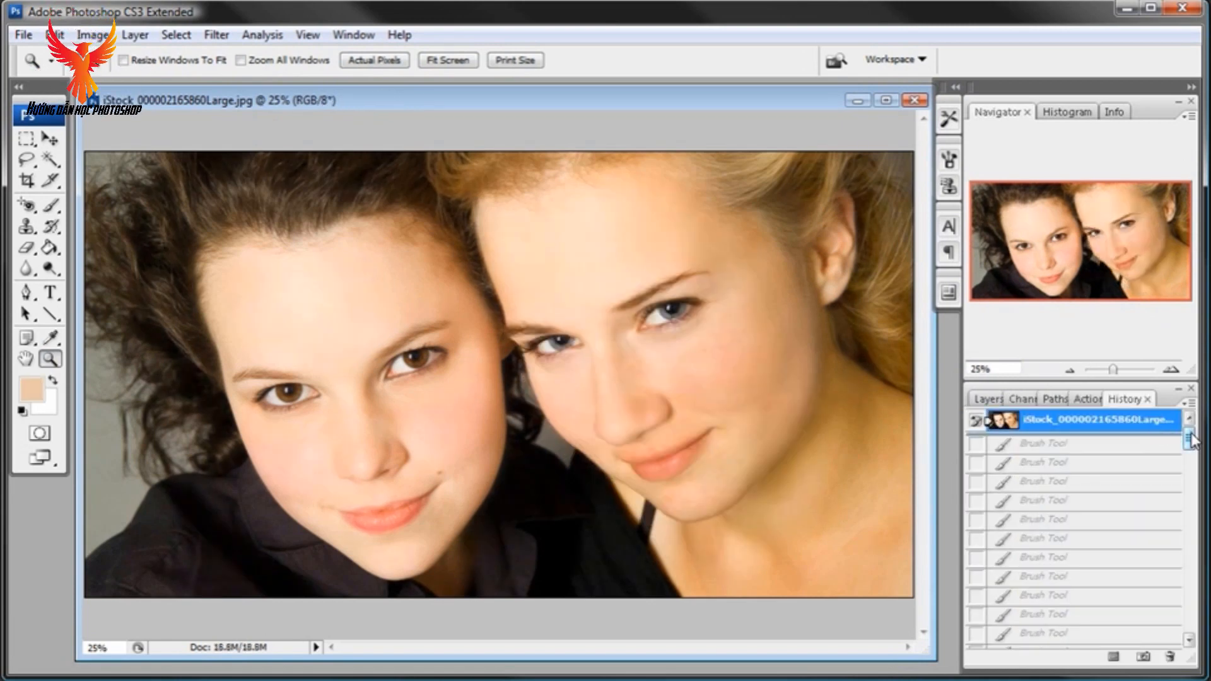
drag(1190, 440, 1189, 615)
click(1136, 639)
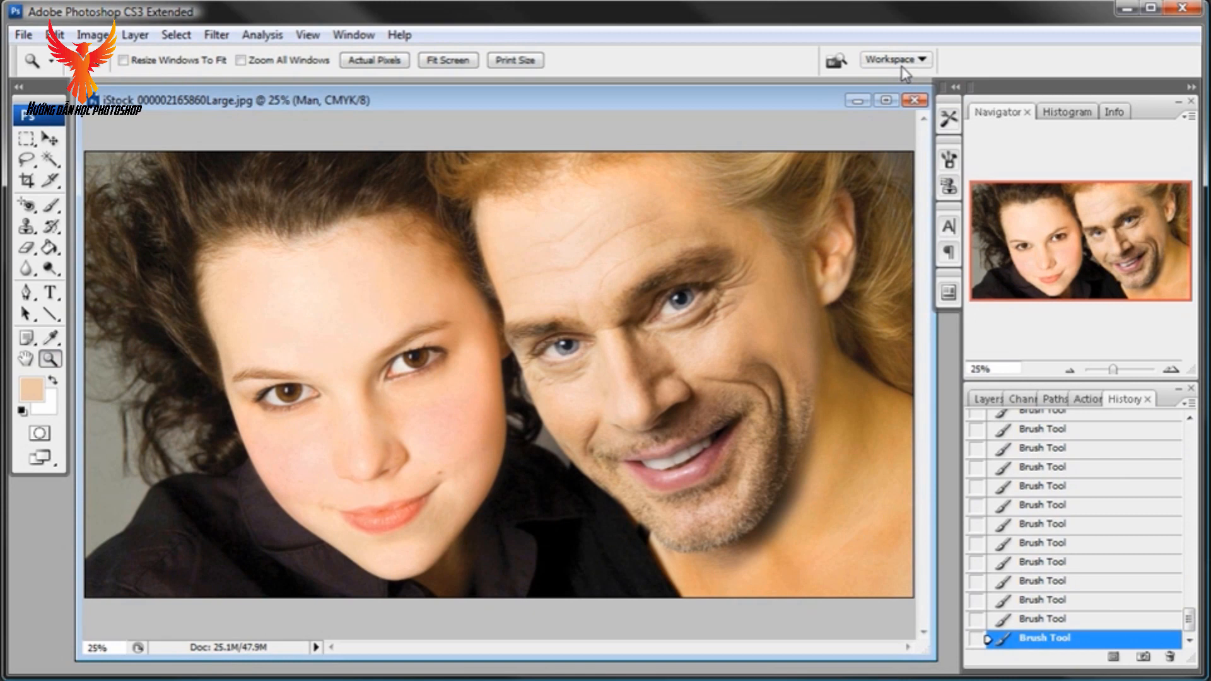
click(987, 398)
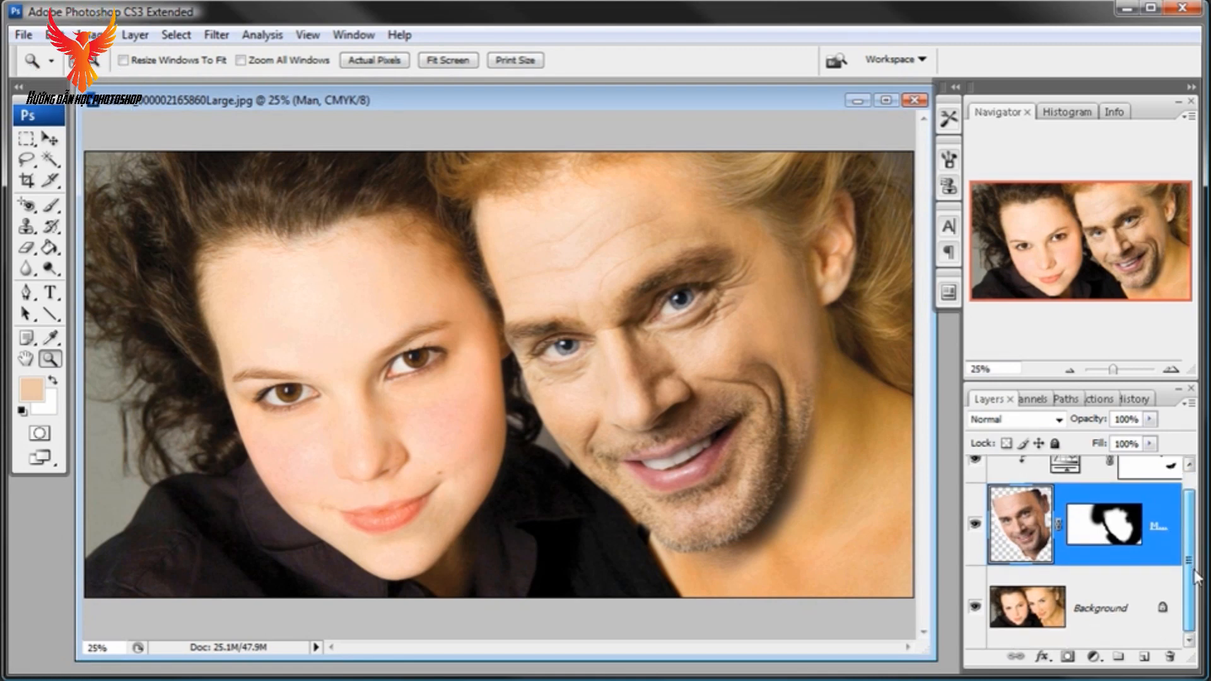